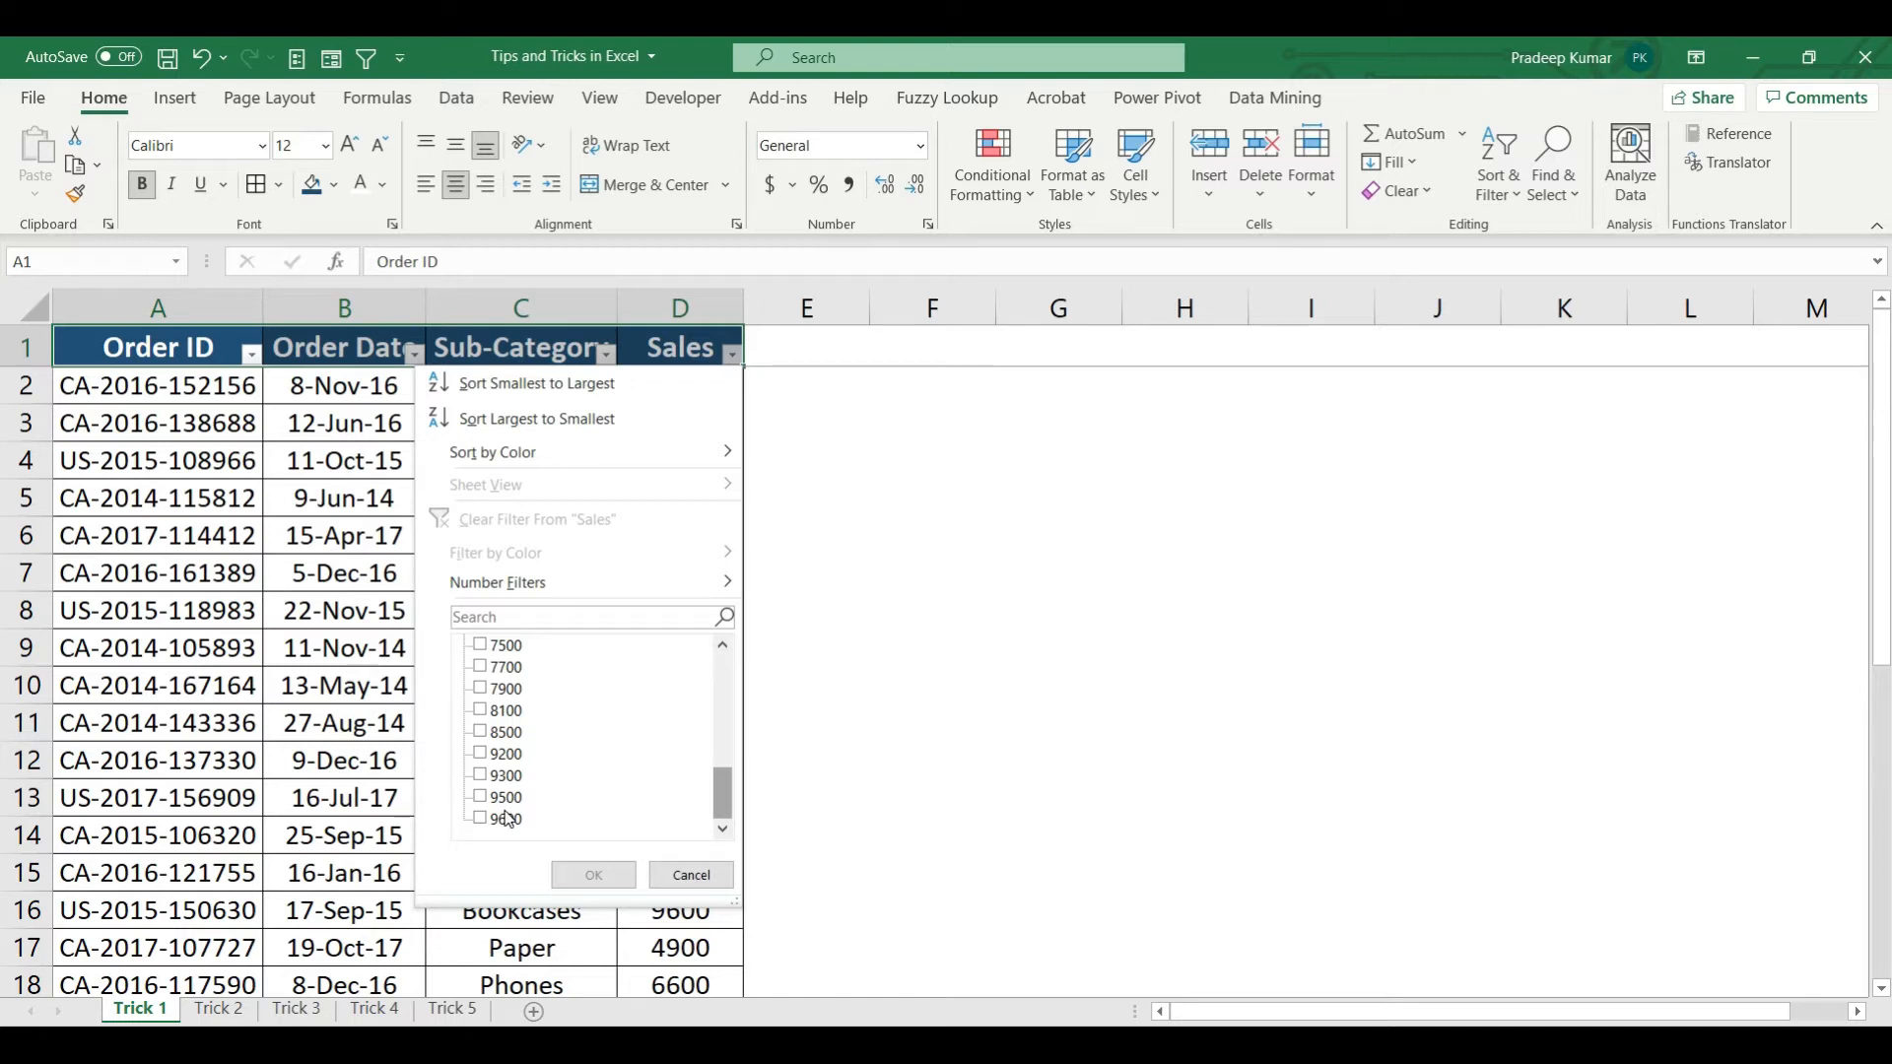
# - Filter the Sales column to show only the top 5 items
pyautogui.moveTo(486, 583)
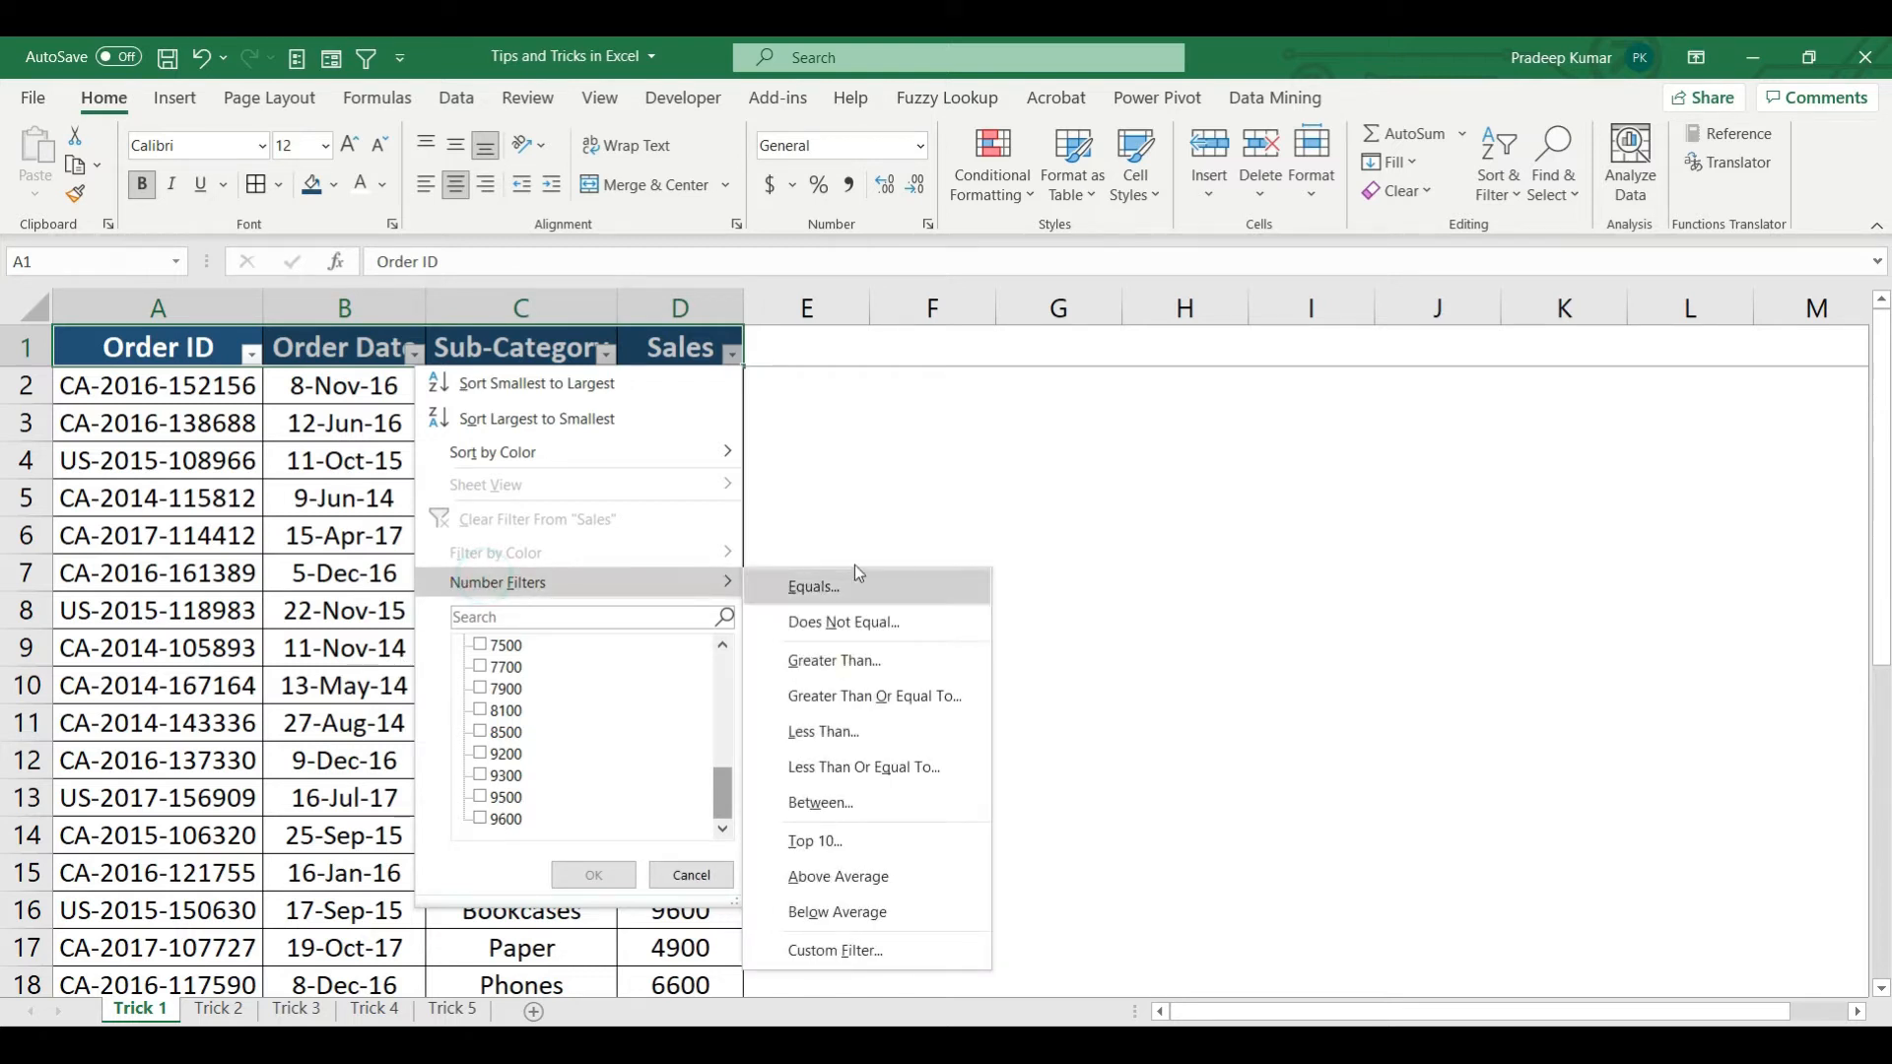
pyautogui.click(865, 831)
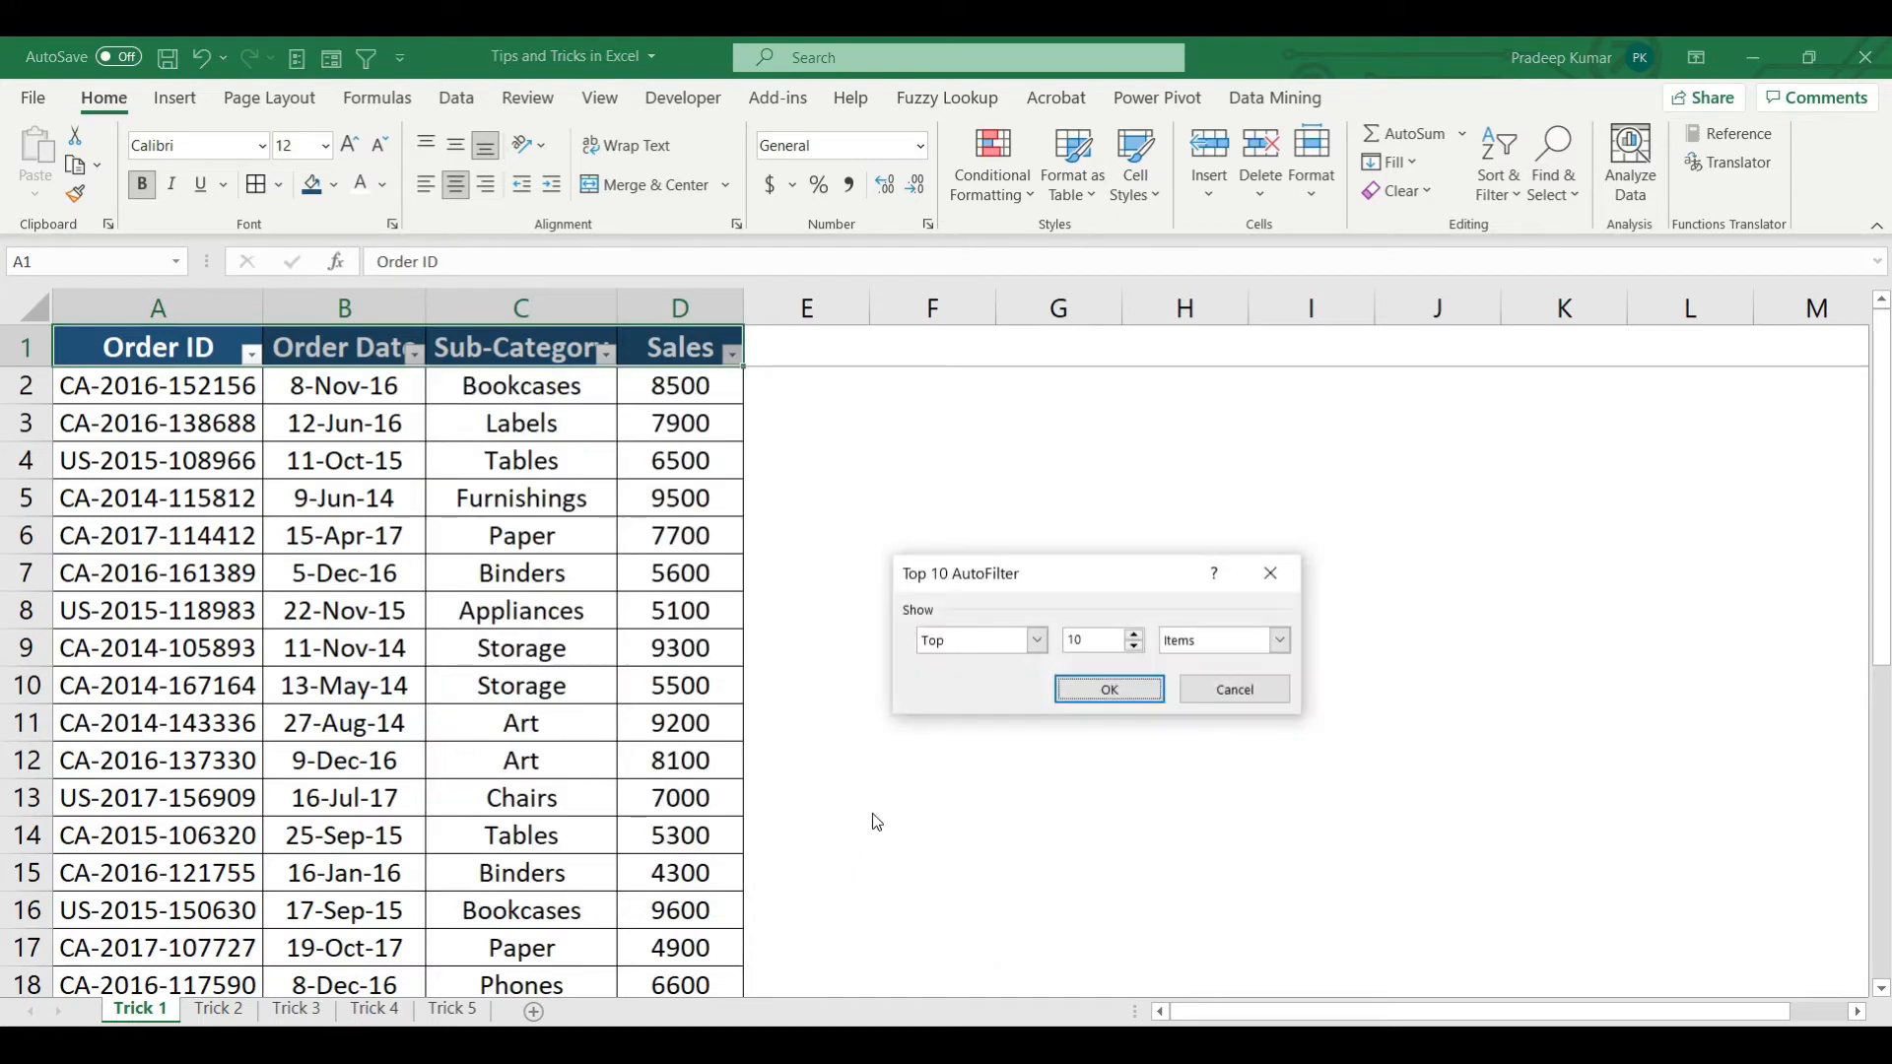
pyautogui.doubleClick(1079, 641)
pyautogui.click(1107, 689)
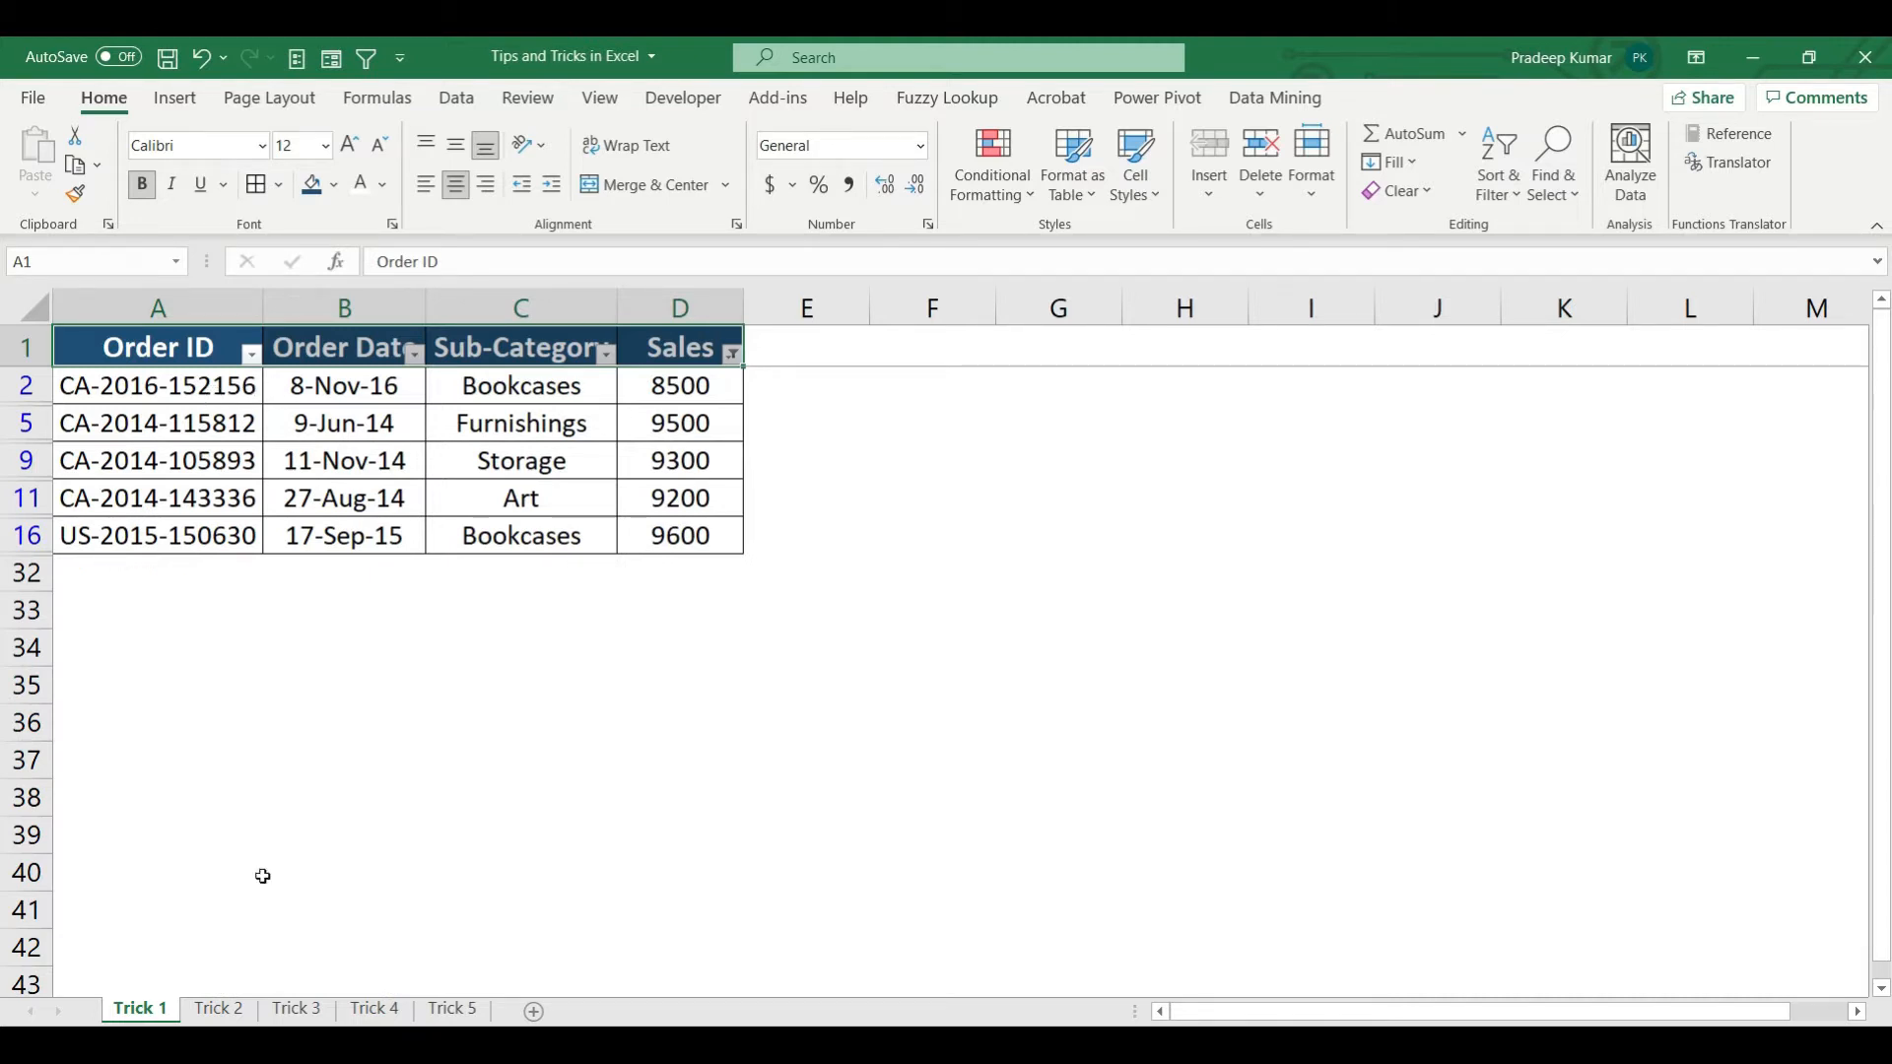
# - On the Trick 2 sheet, enter Gurgaon in D2 as the first participant's Location
pyautogui.click(218, 1008)
pyautogui.moveTo(920, 384); pyautogui.dragTo(949, 702)
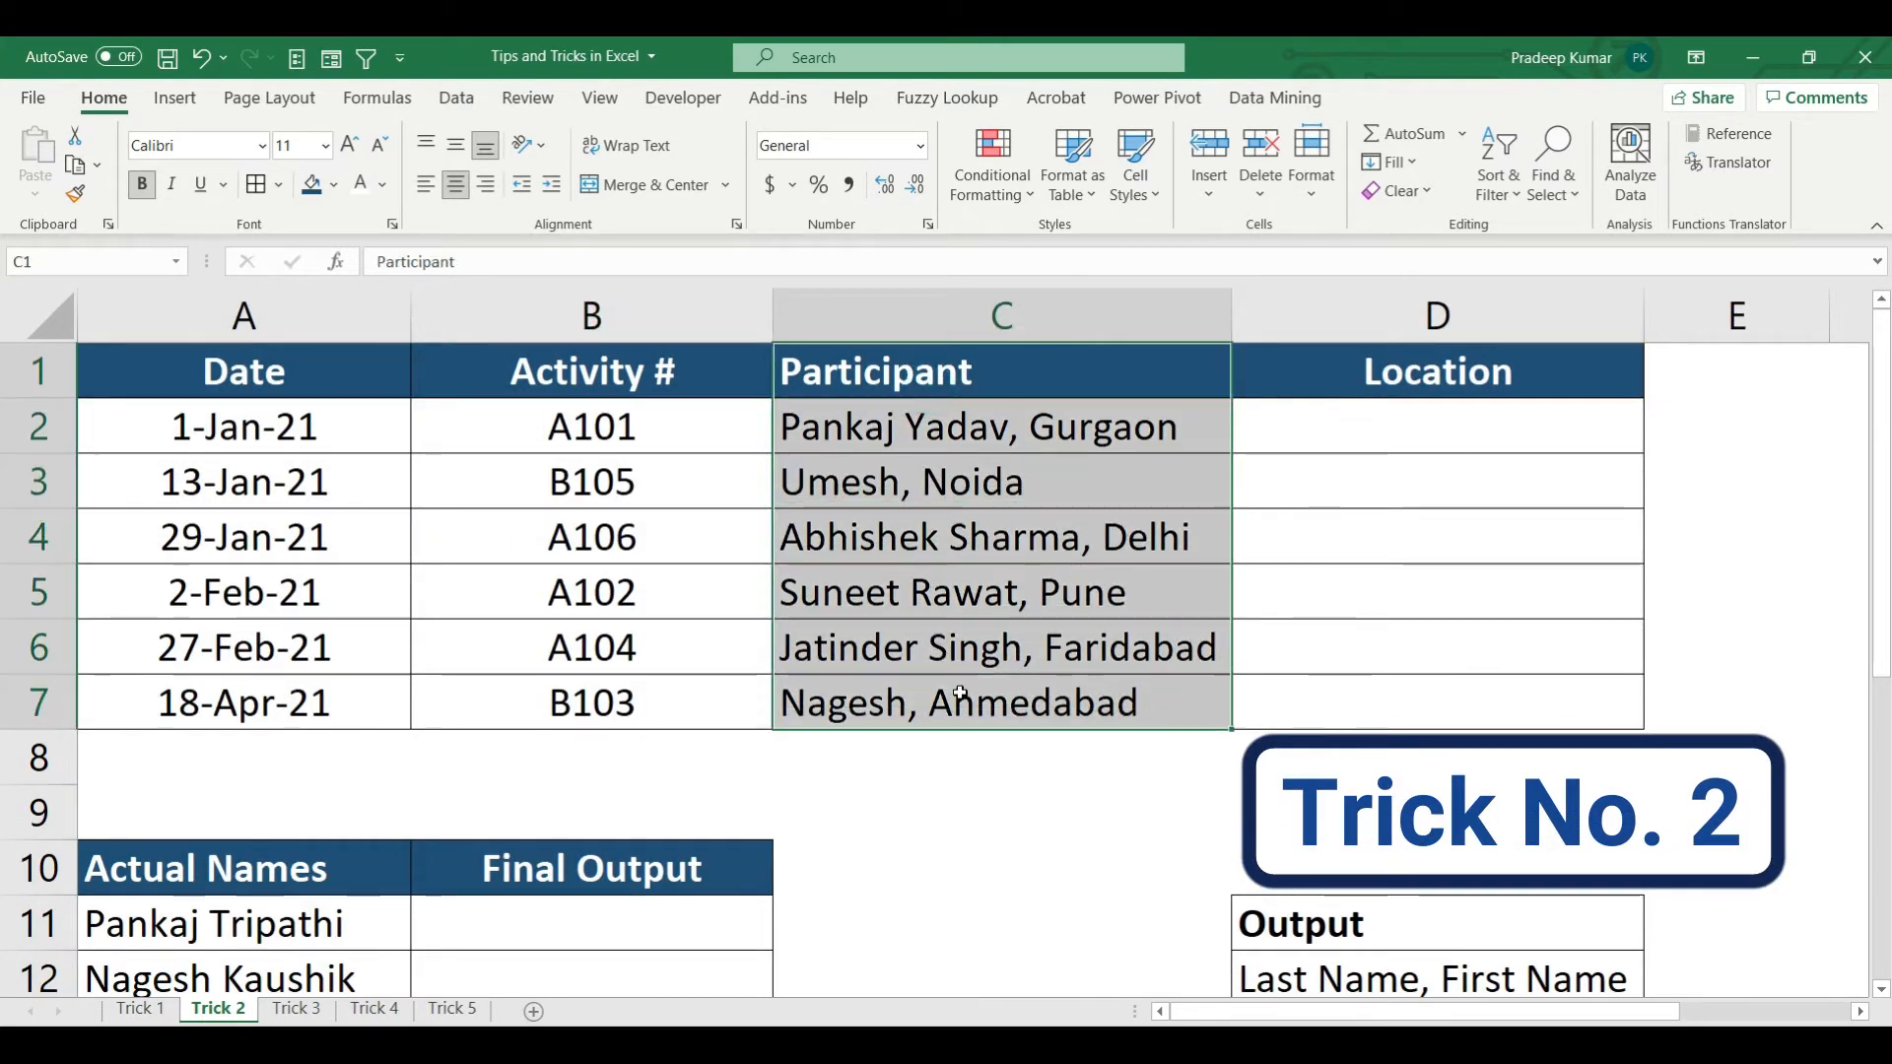
pyautogui.click(887, 439)
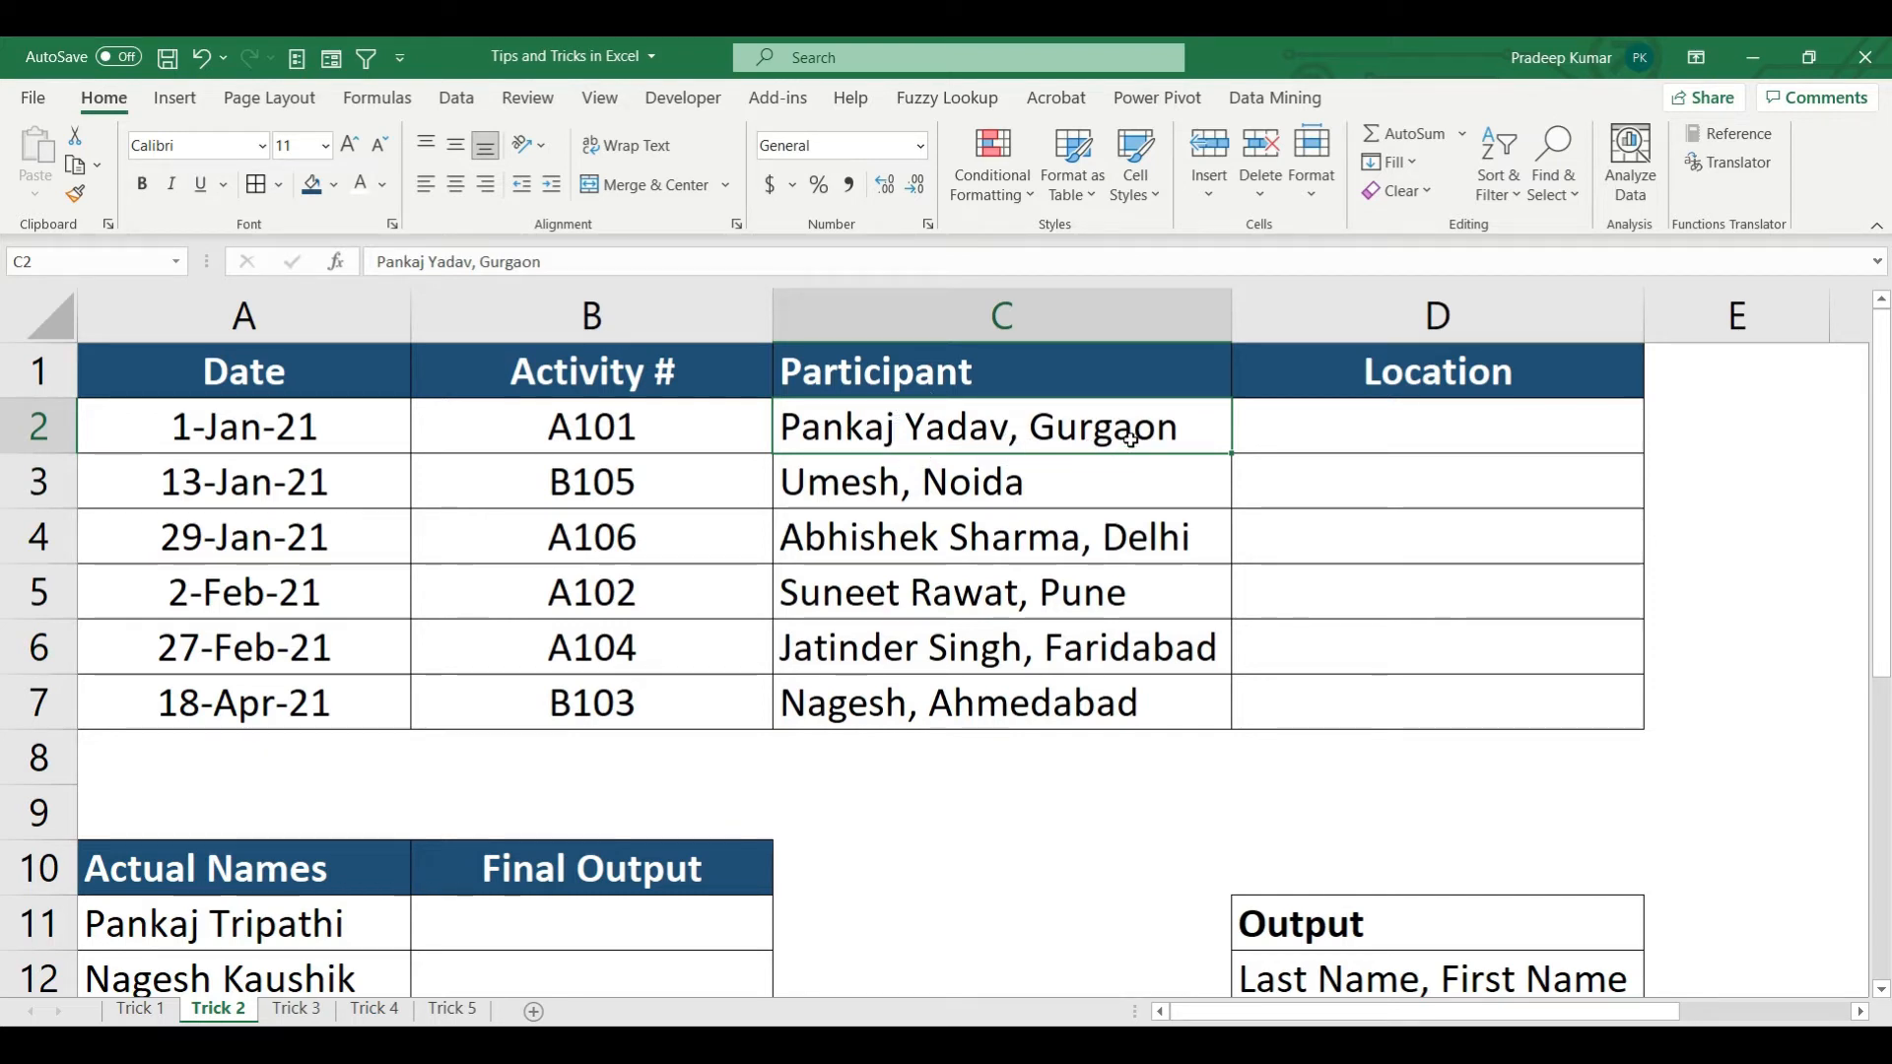
pyautogui.moveTo(1126, 440); pyautogui.dragTo(1115, 696)
pyautogui.moveTo(1385, 449); pyautogui.dragTo(1343, 694)
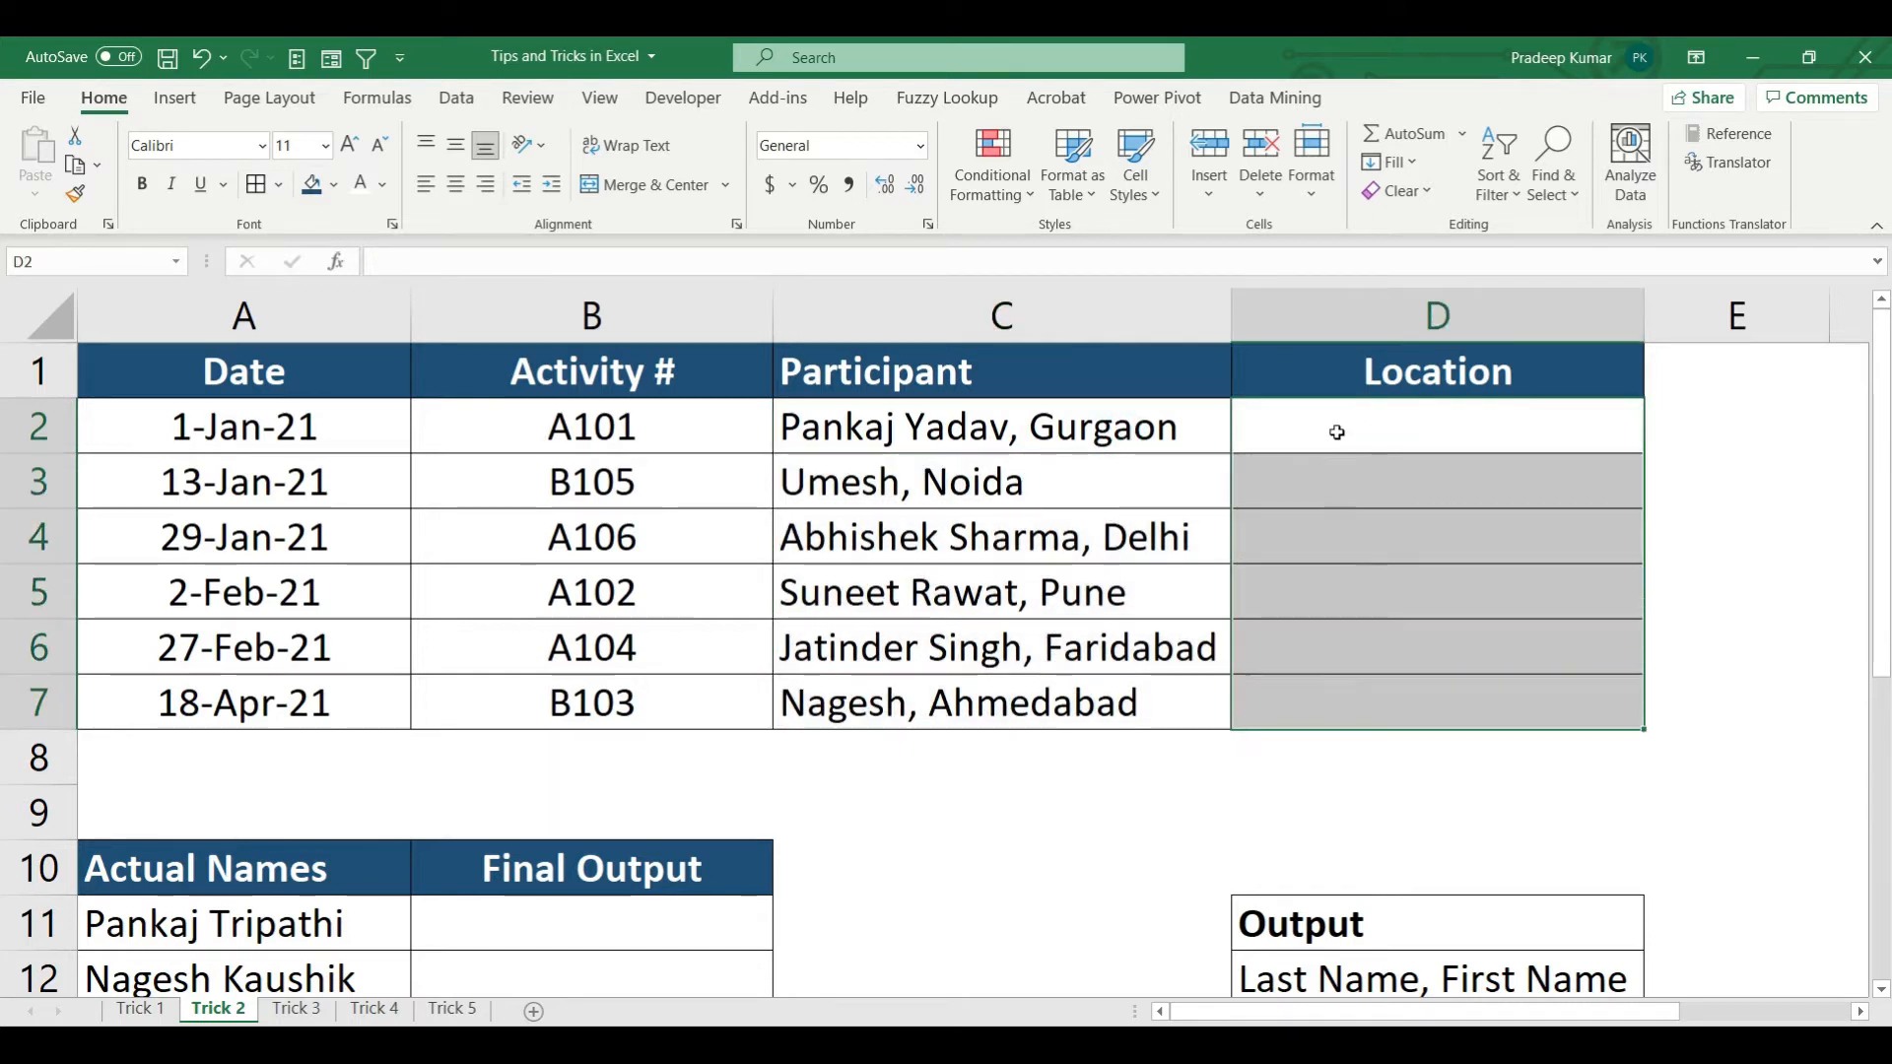
pyautogui.click(1335, 434)
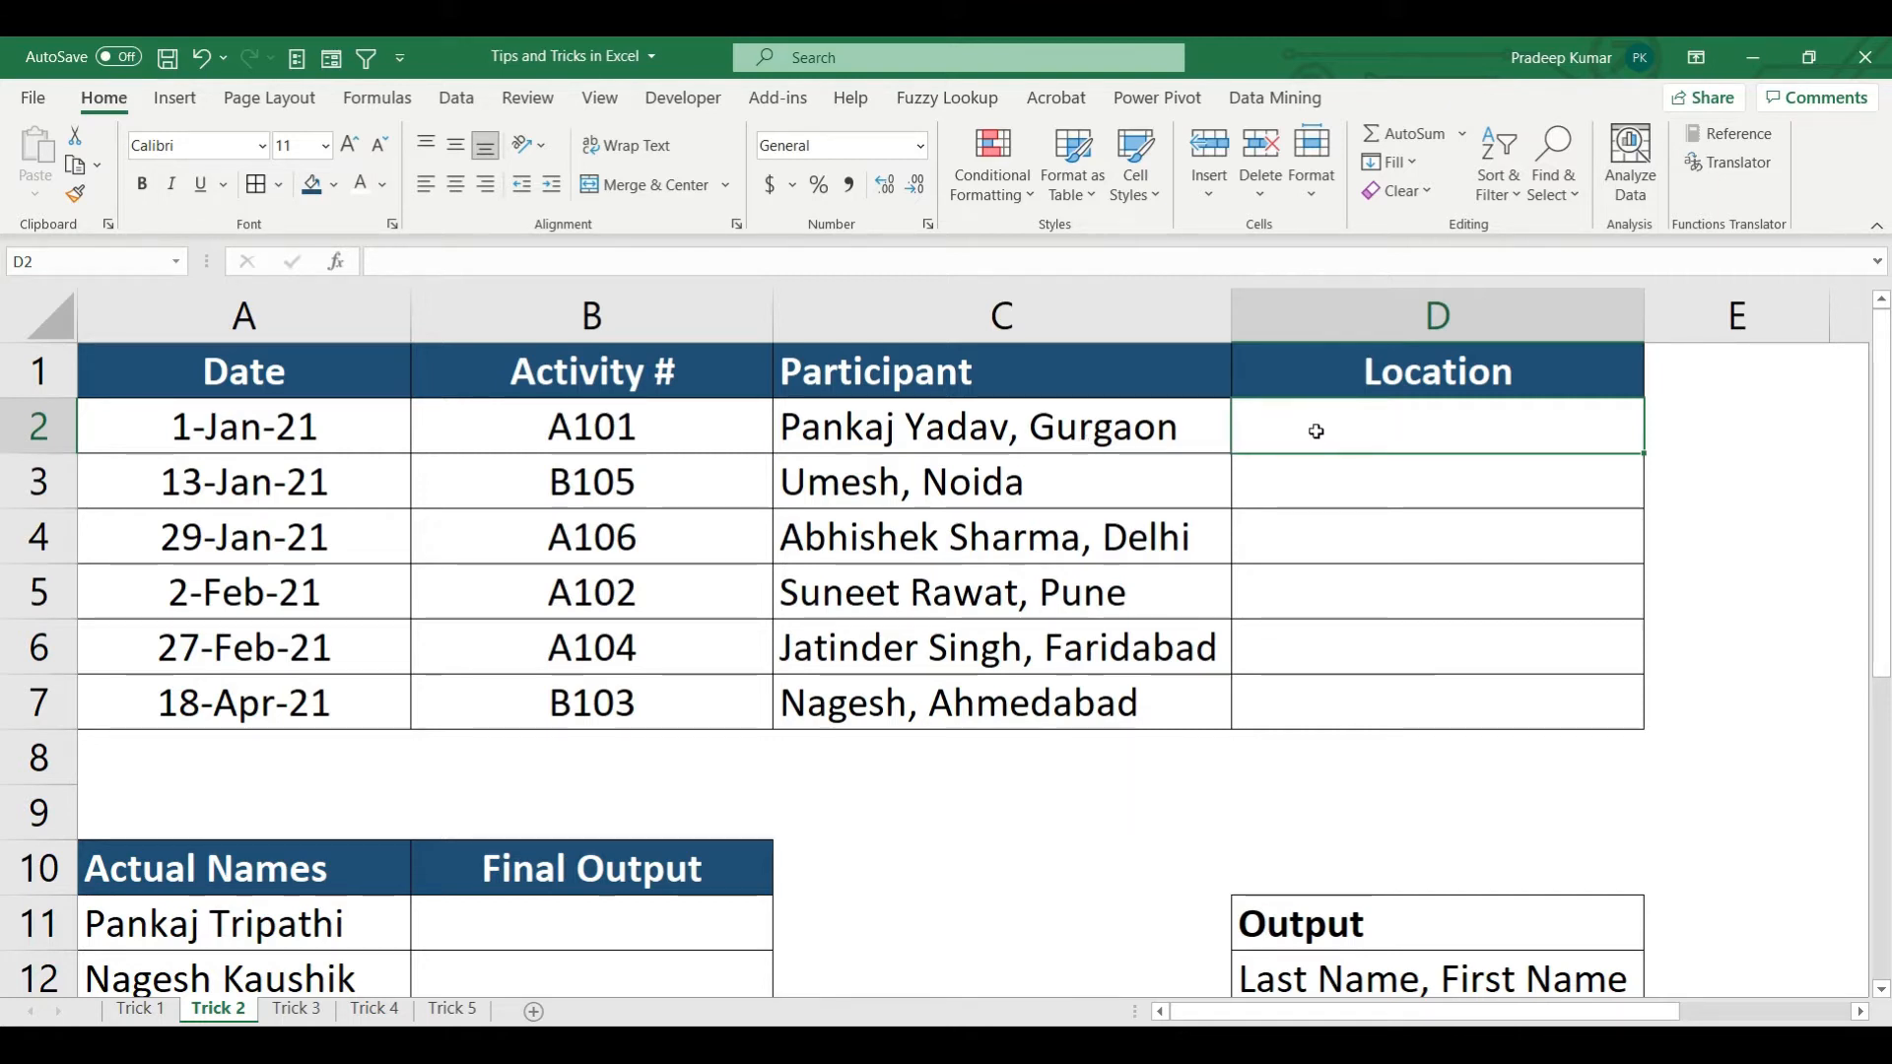
pyautogui.write('Gurgaon')
pyautogui.press('Return')
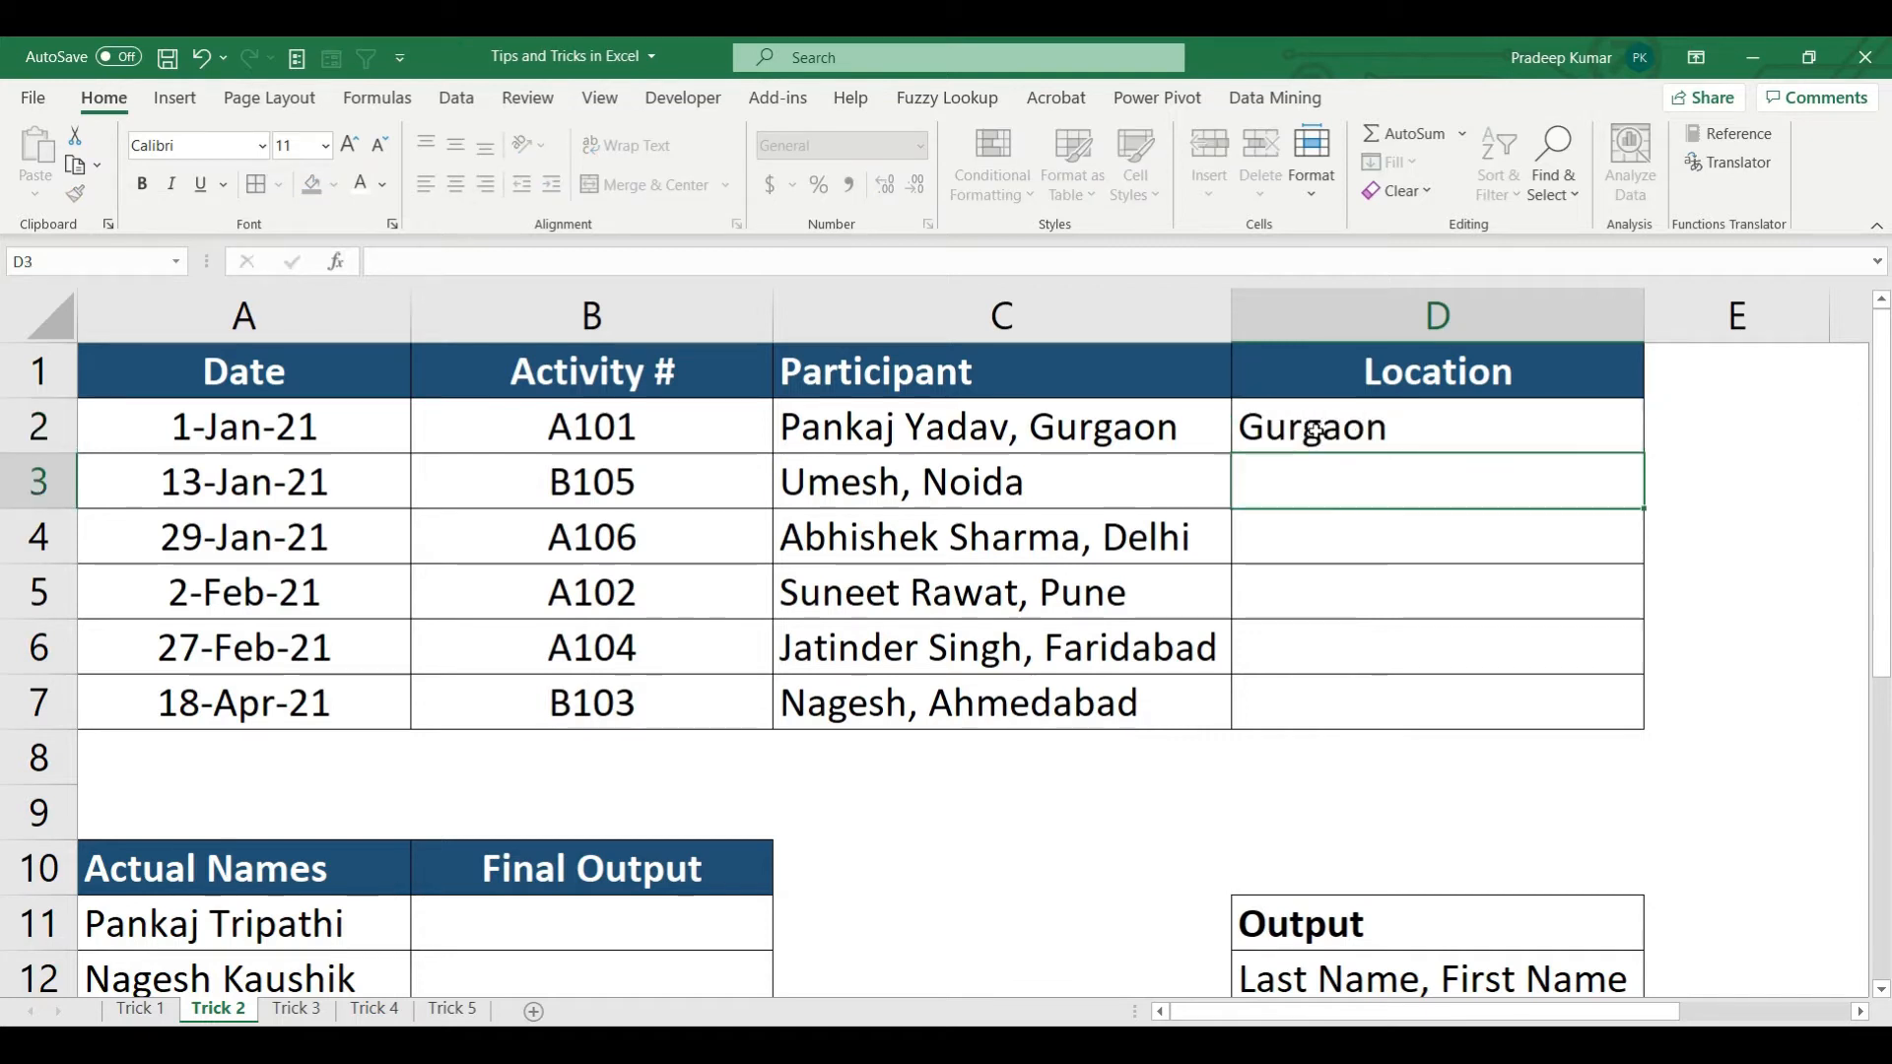
# - Flash Fill the rest of the Location column from D3, following the example in D2
pyautogui.click(1120, 432)
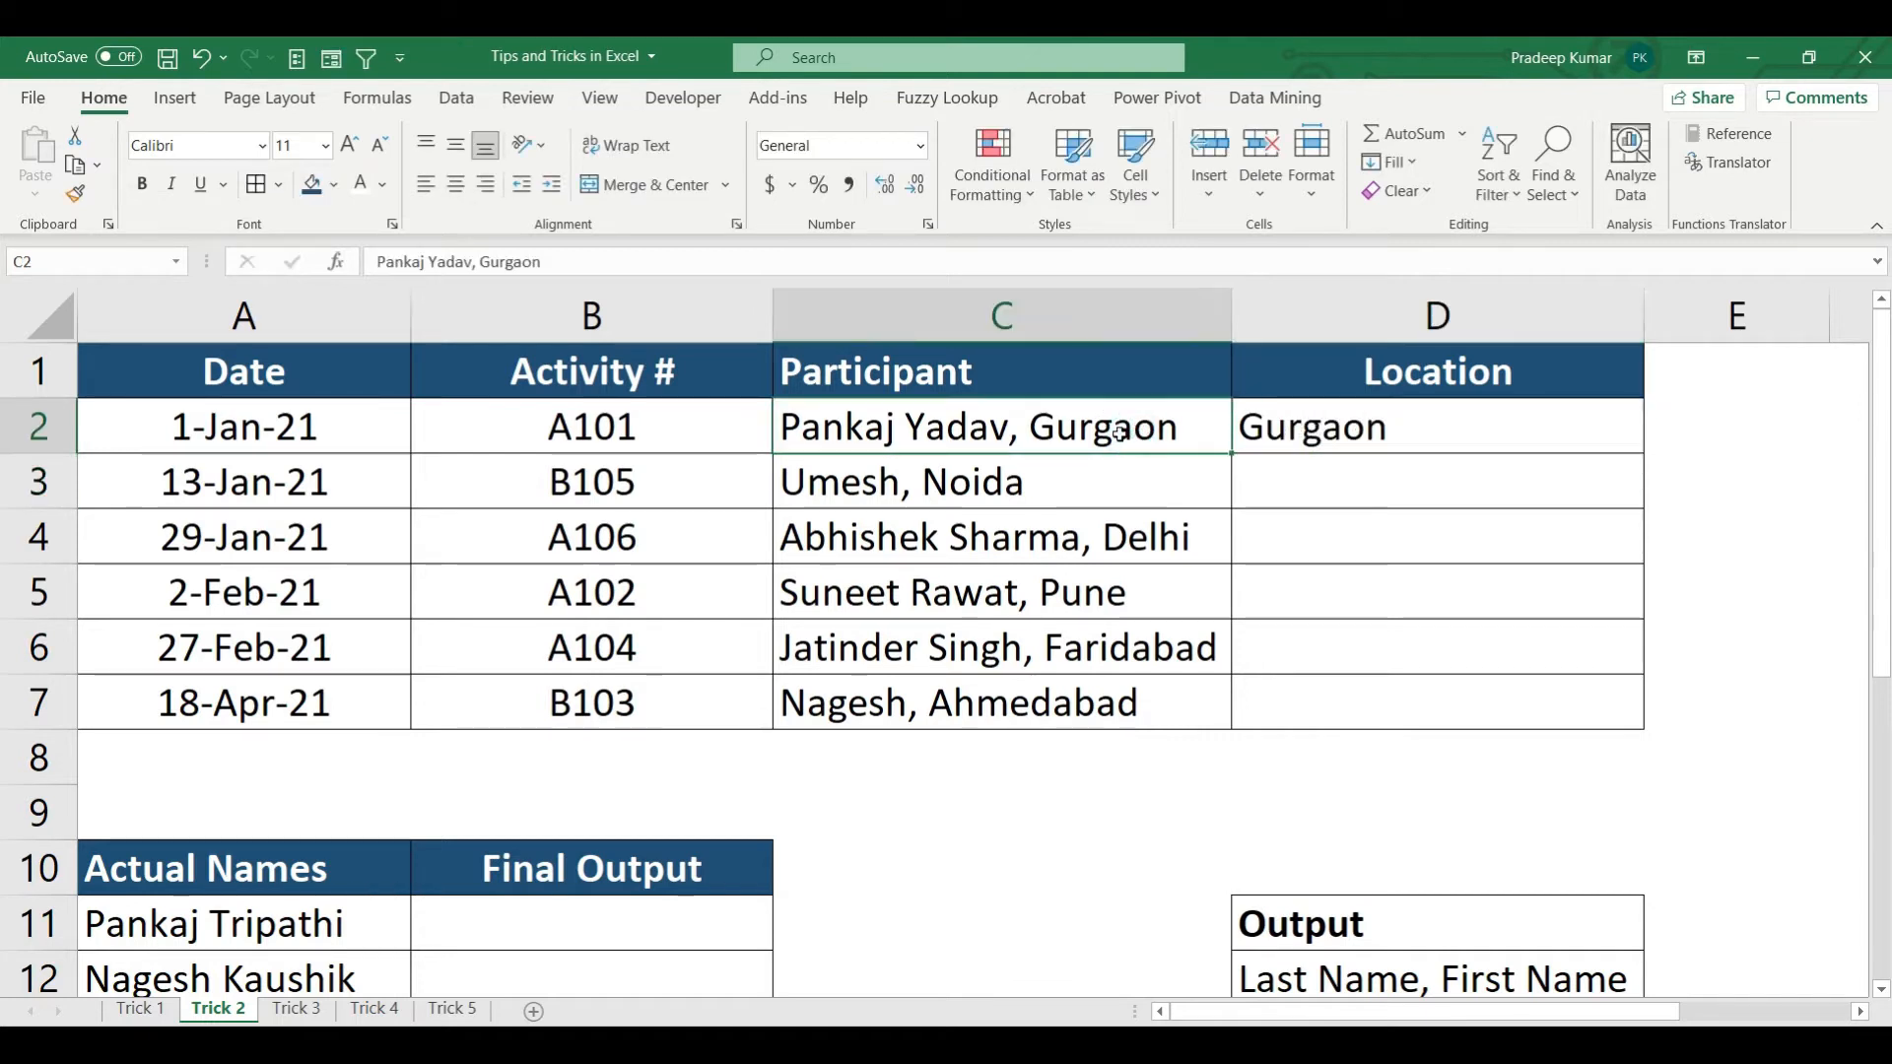
pyautogui.click(1437, 431)
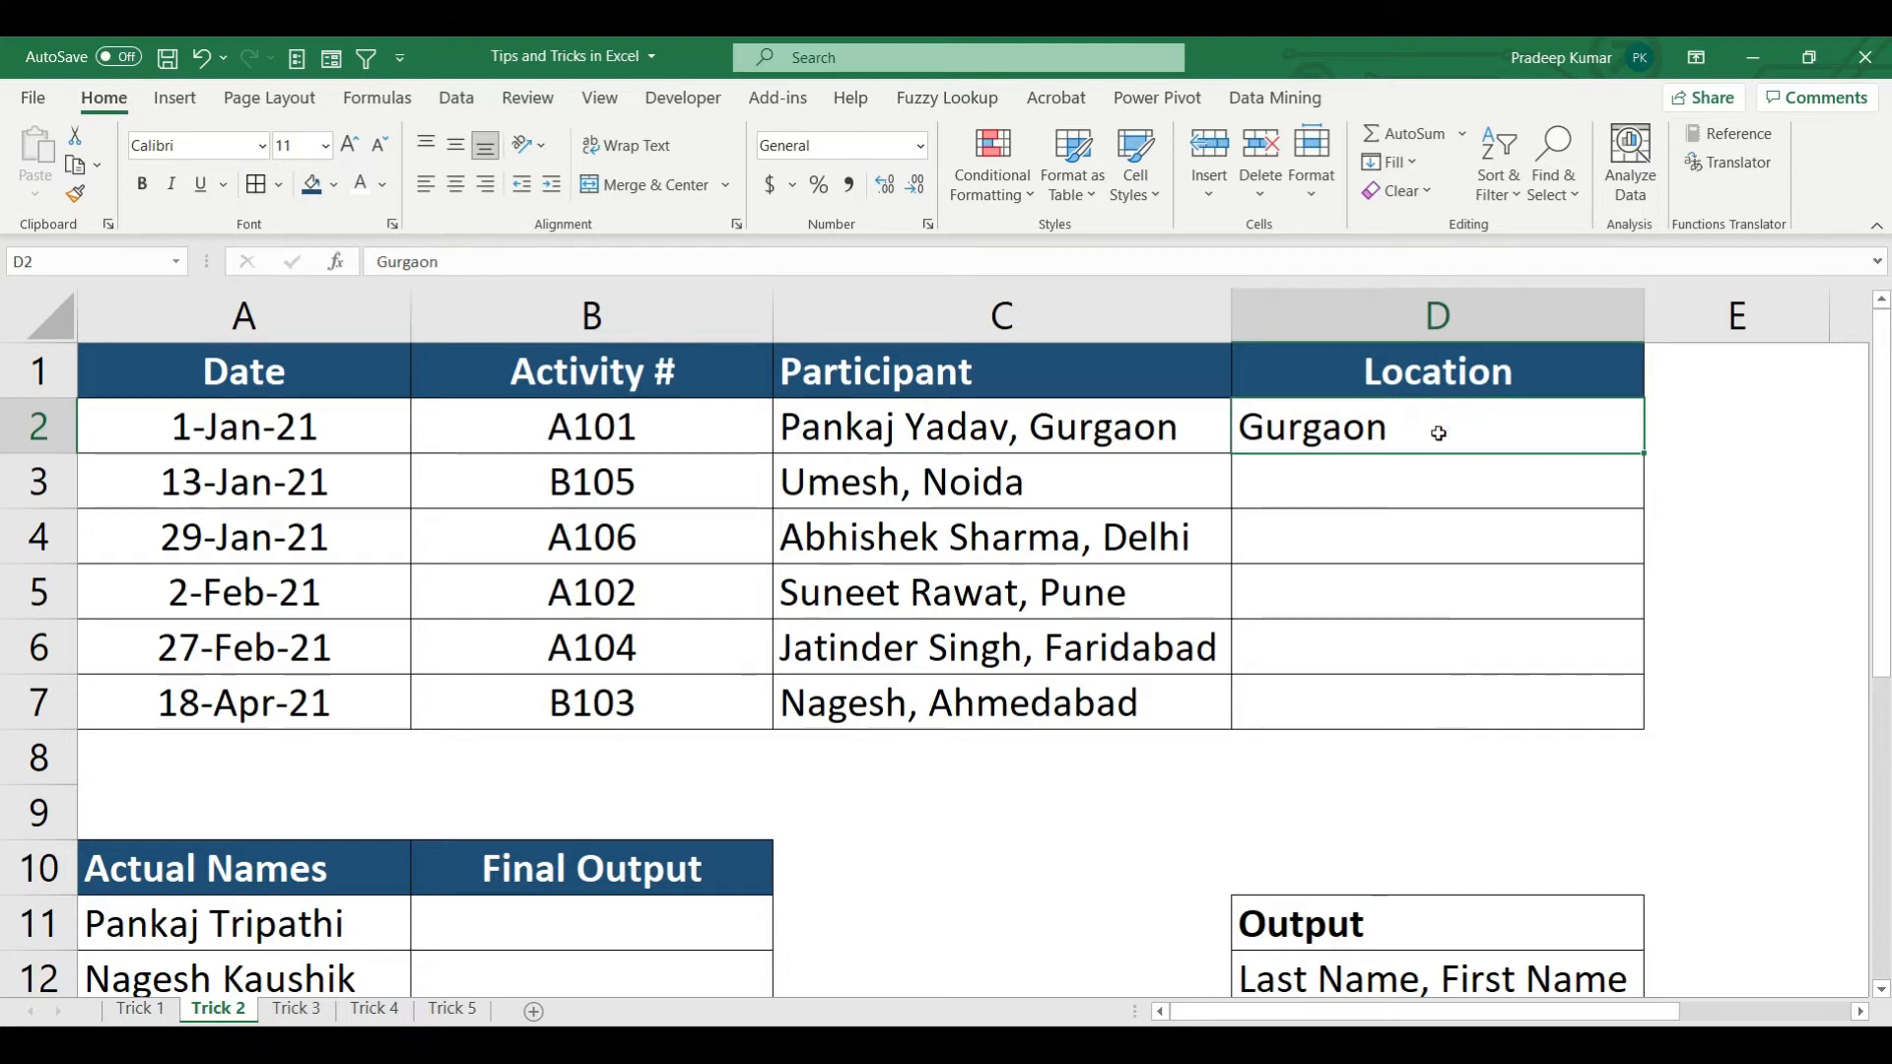
pyautogui.click(1424, 474)
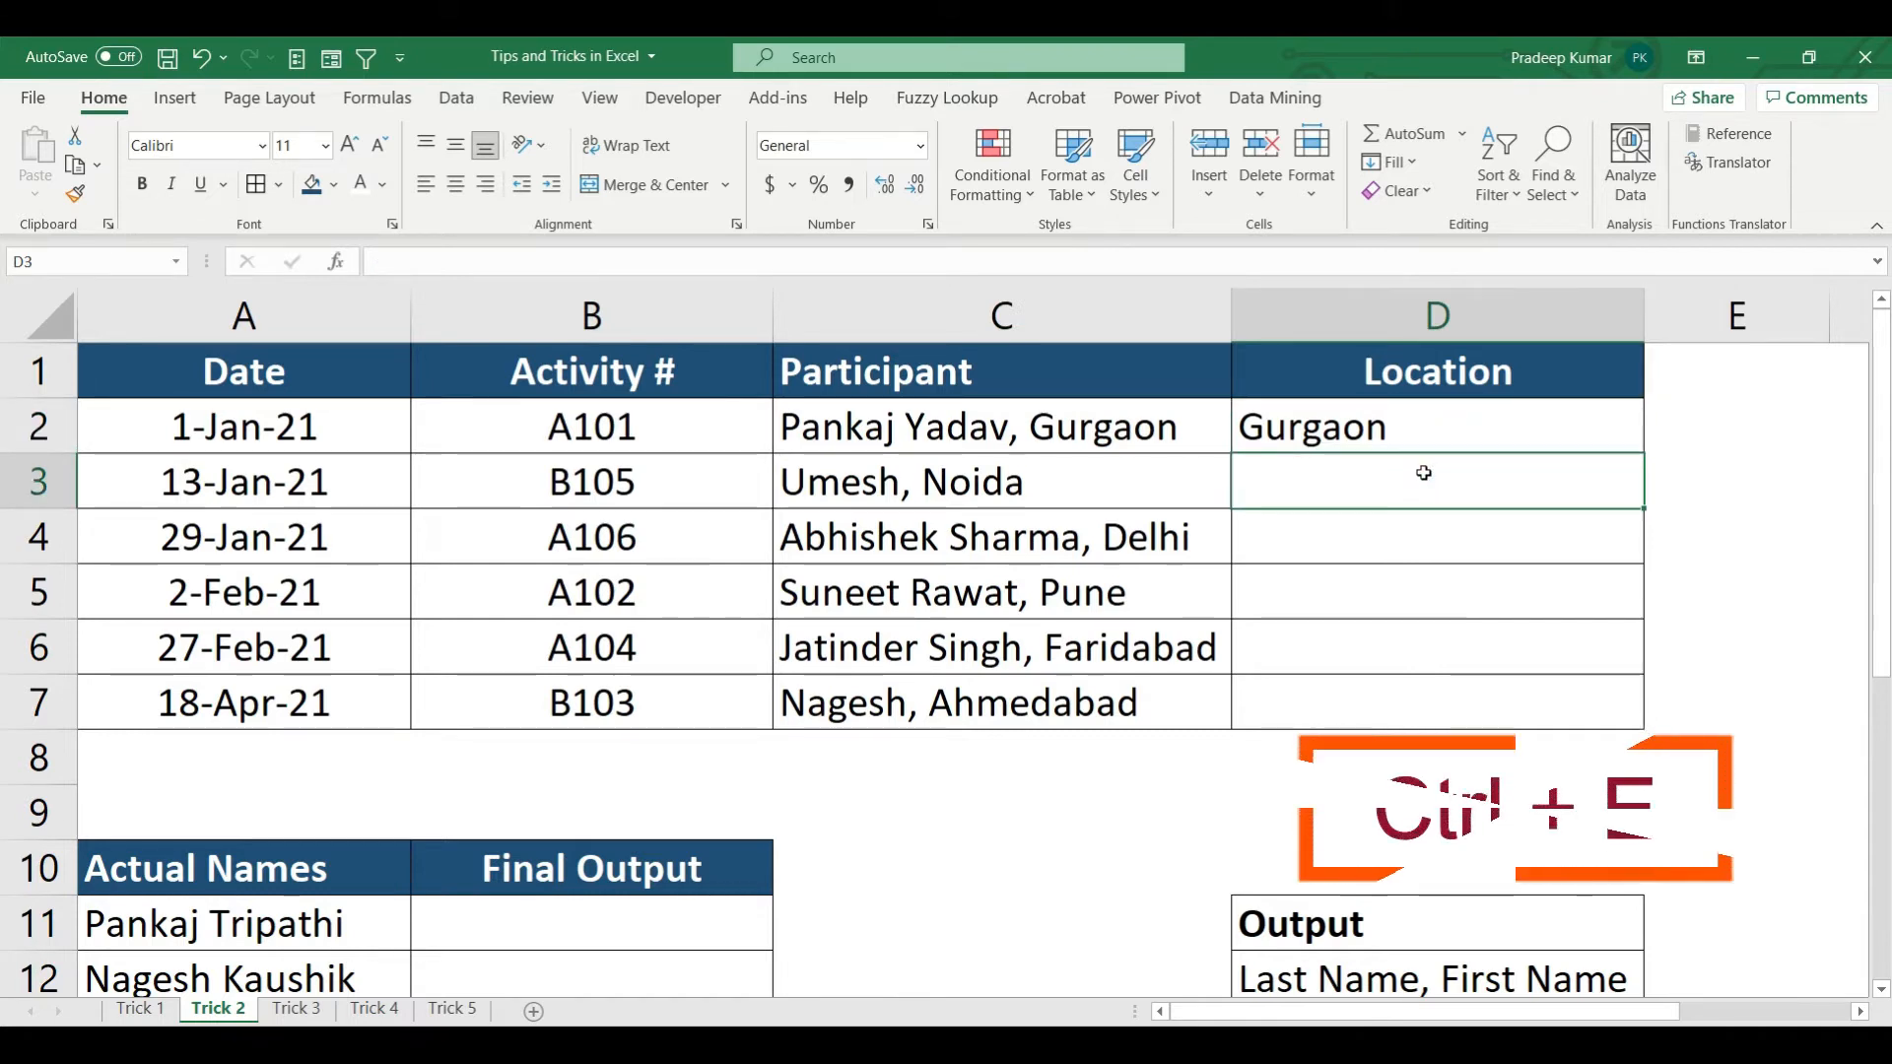
pyautogui.hotkey('ctrl', 'e')
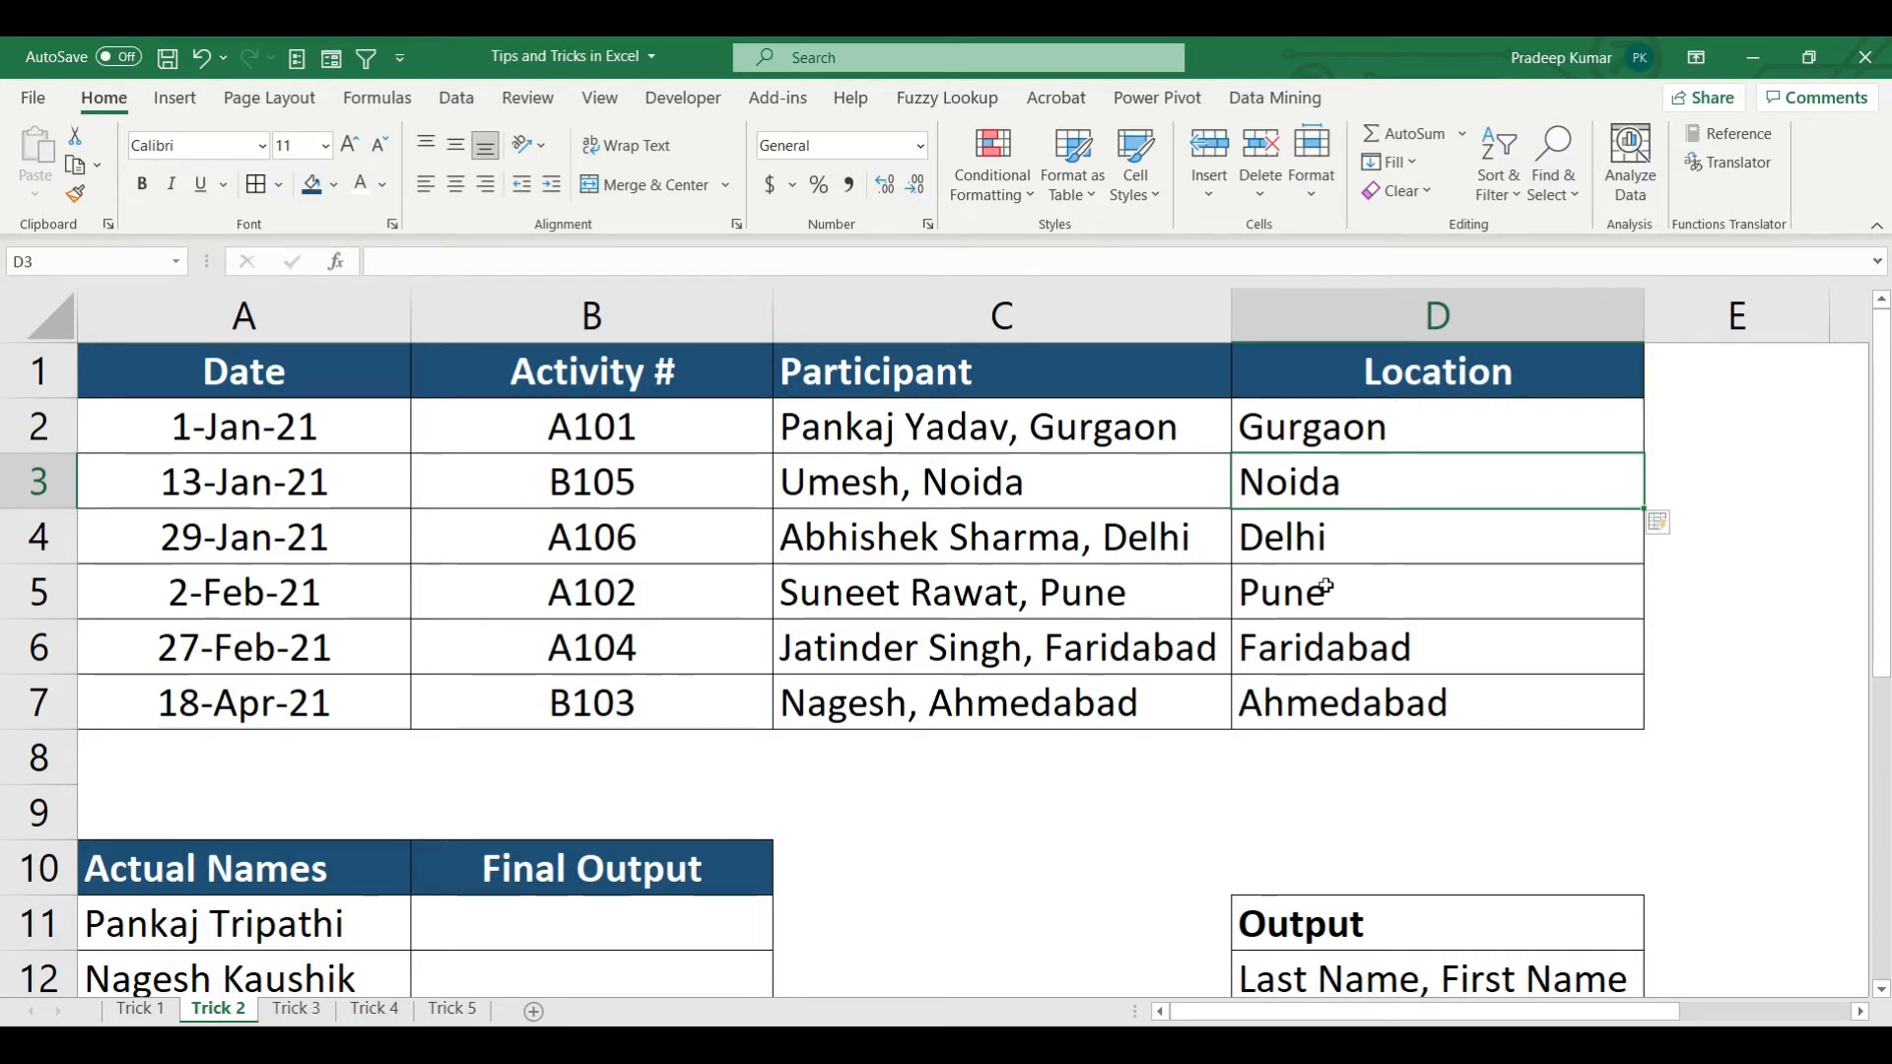
# - Enter the first person's name from the Actual Names list into B11 in the Last Name, First Name format
pyautogui.scroll(-1, 1327, 589)
pyautogui.scroll(-2, 1326, 584)
pyautogui.scroll(1, 1322, 588)
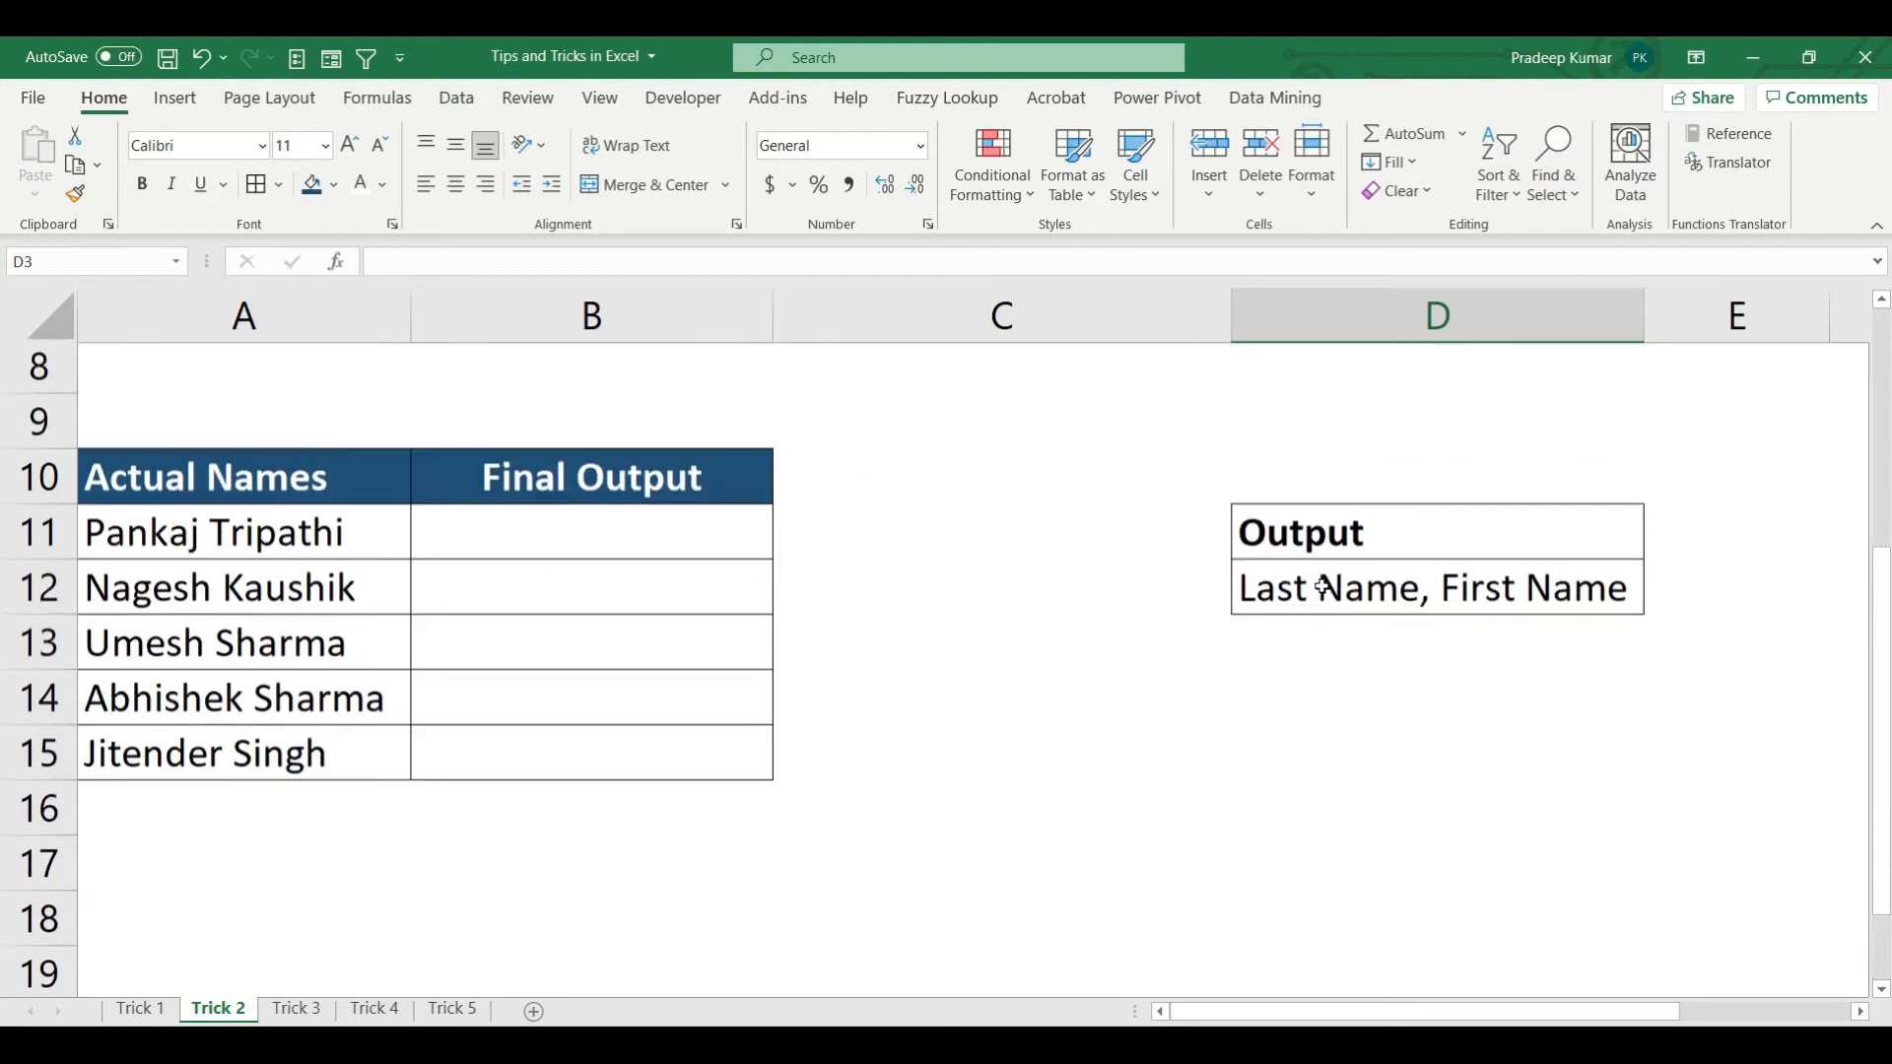
pyautogui.moveTo(312, 576); pyautogui.dragTo(303, 794)
pyautogui.click(549, 597)
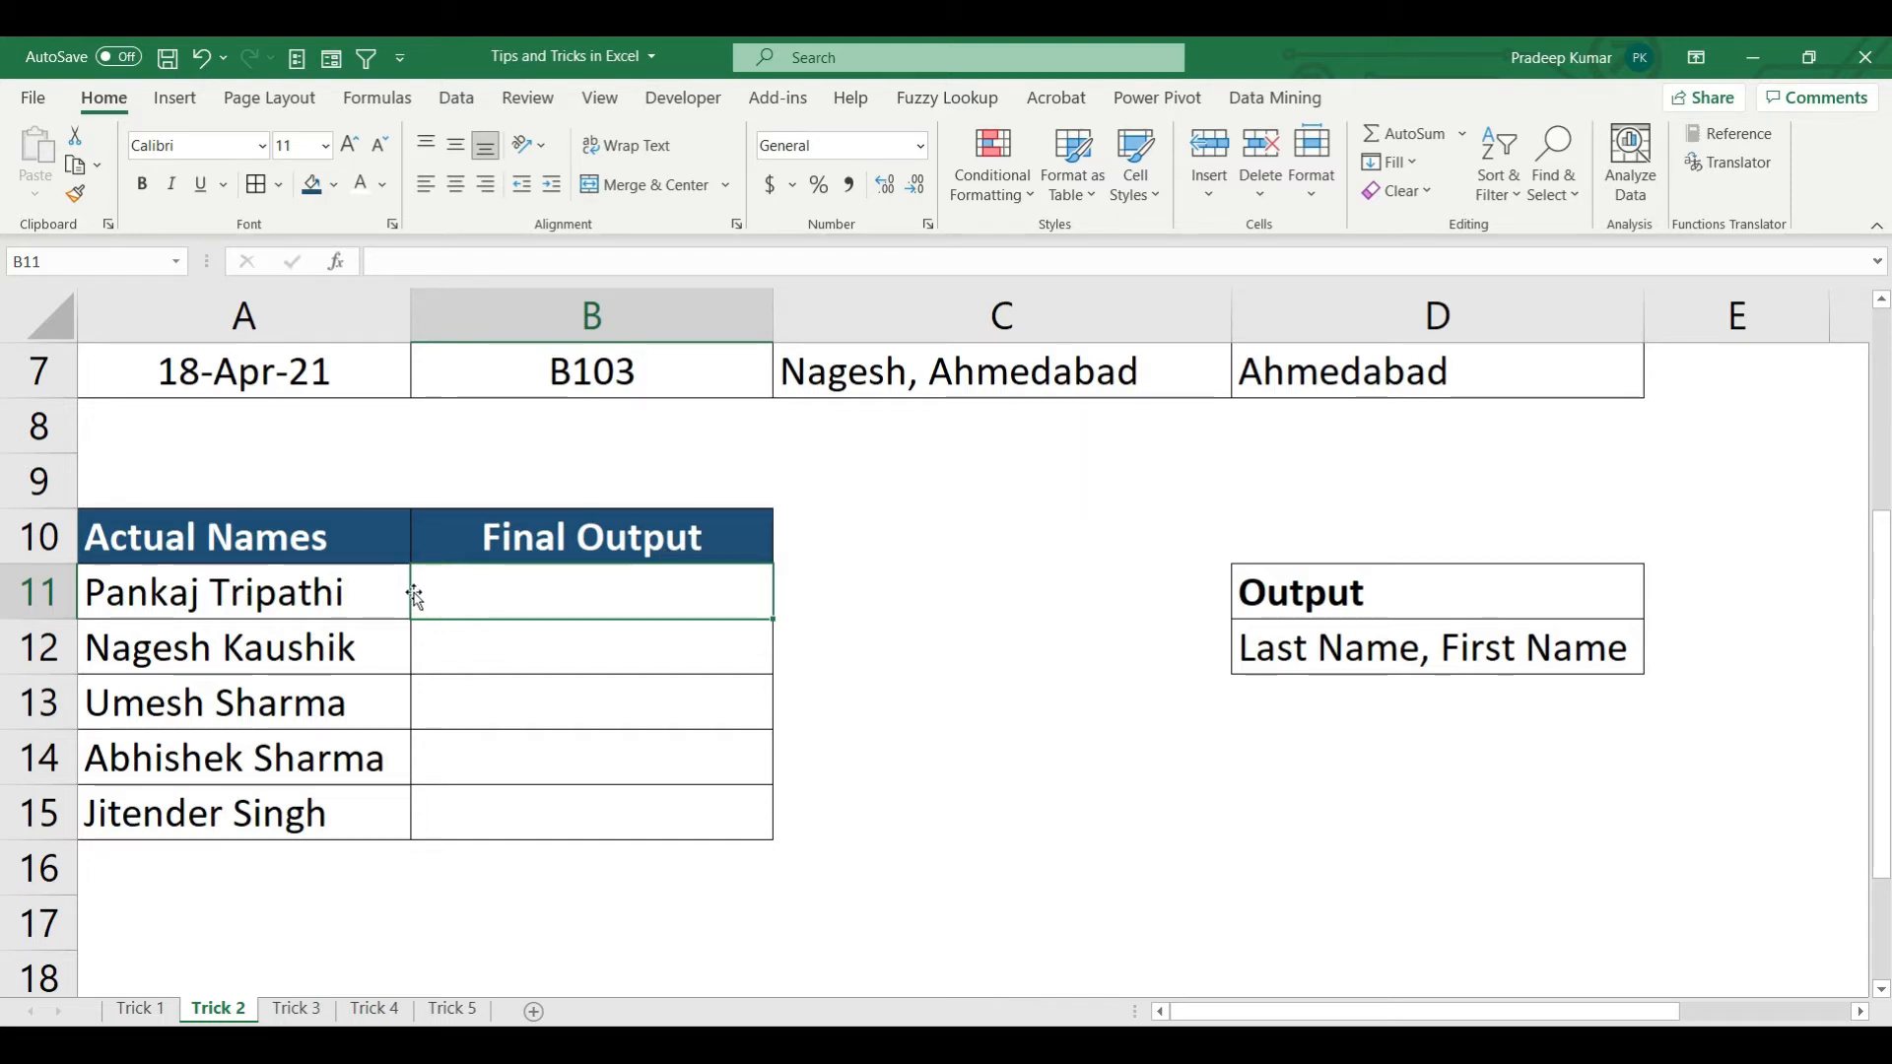
pyautogui.write('Tripathi, Pankaj')
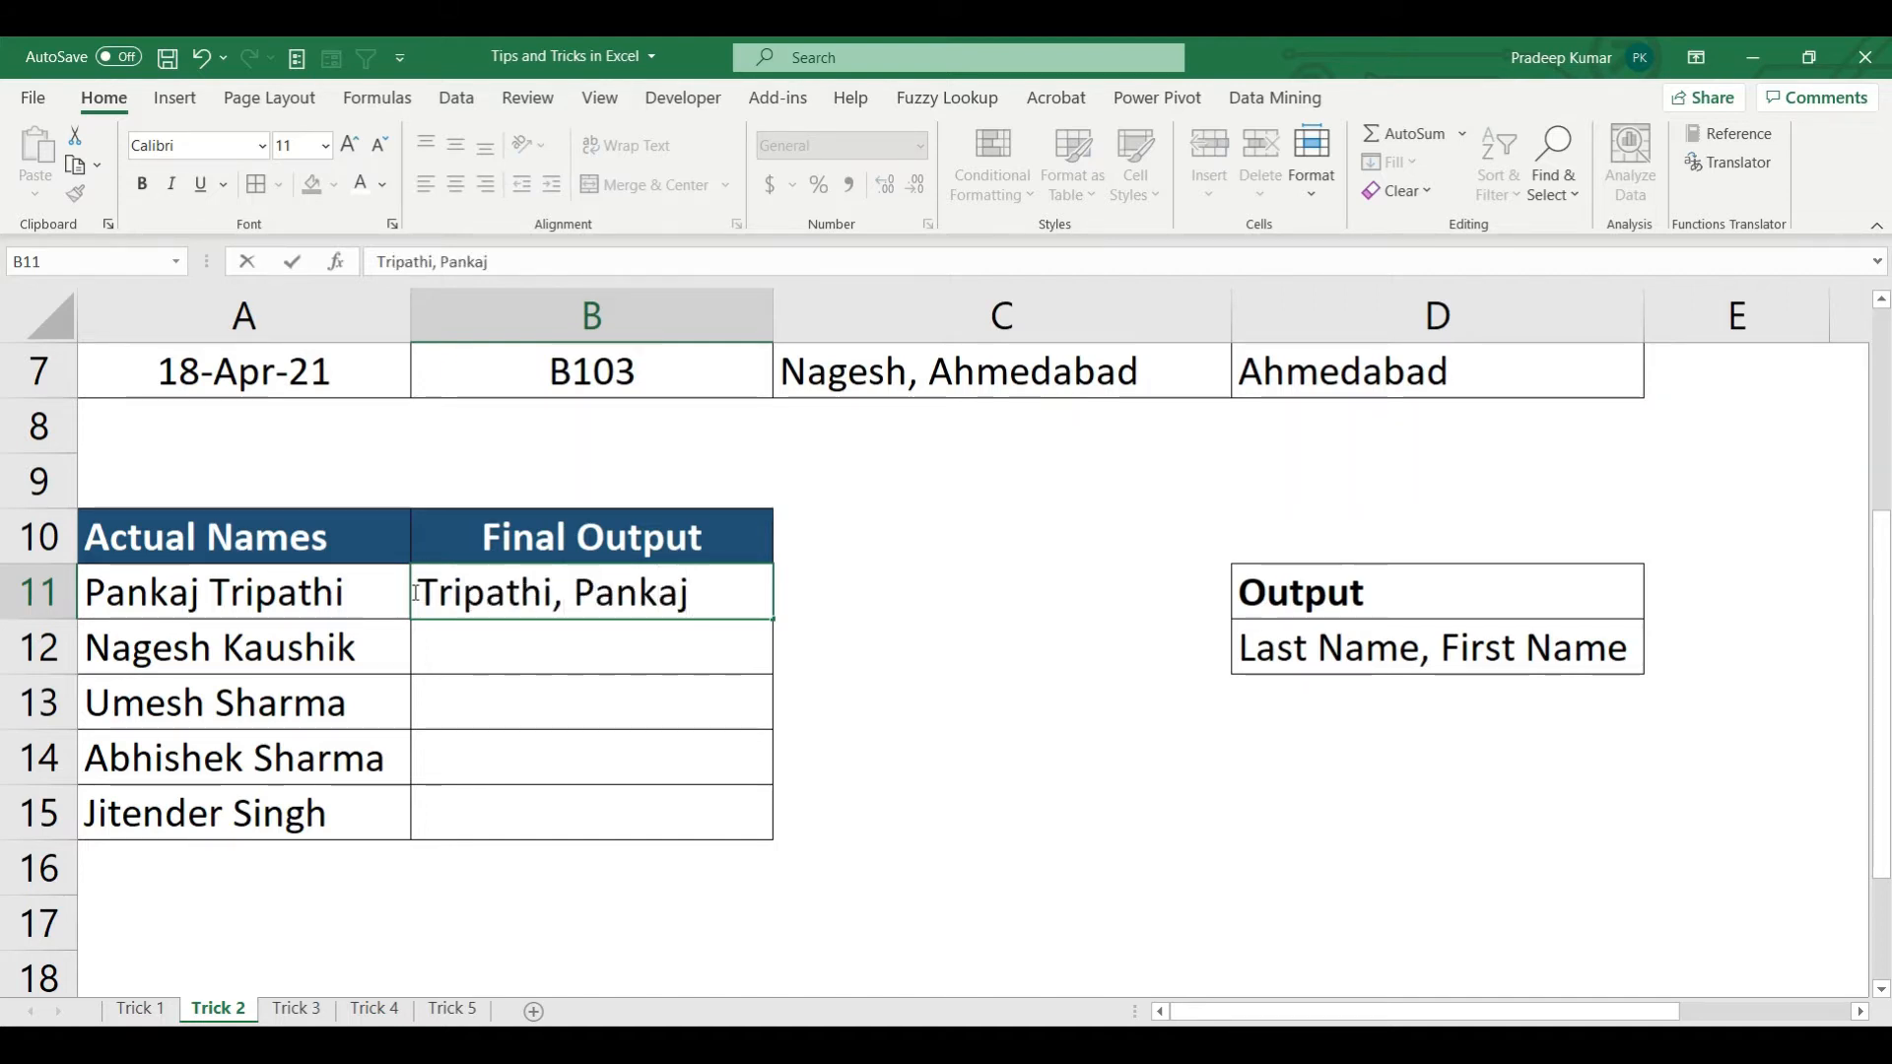
pyautogui.press('Return')
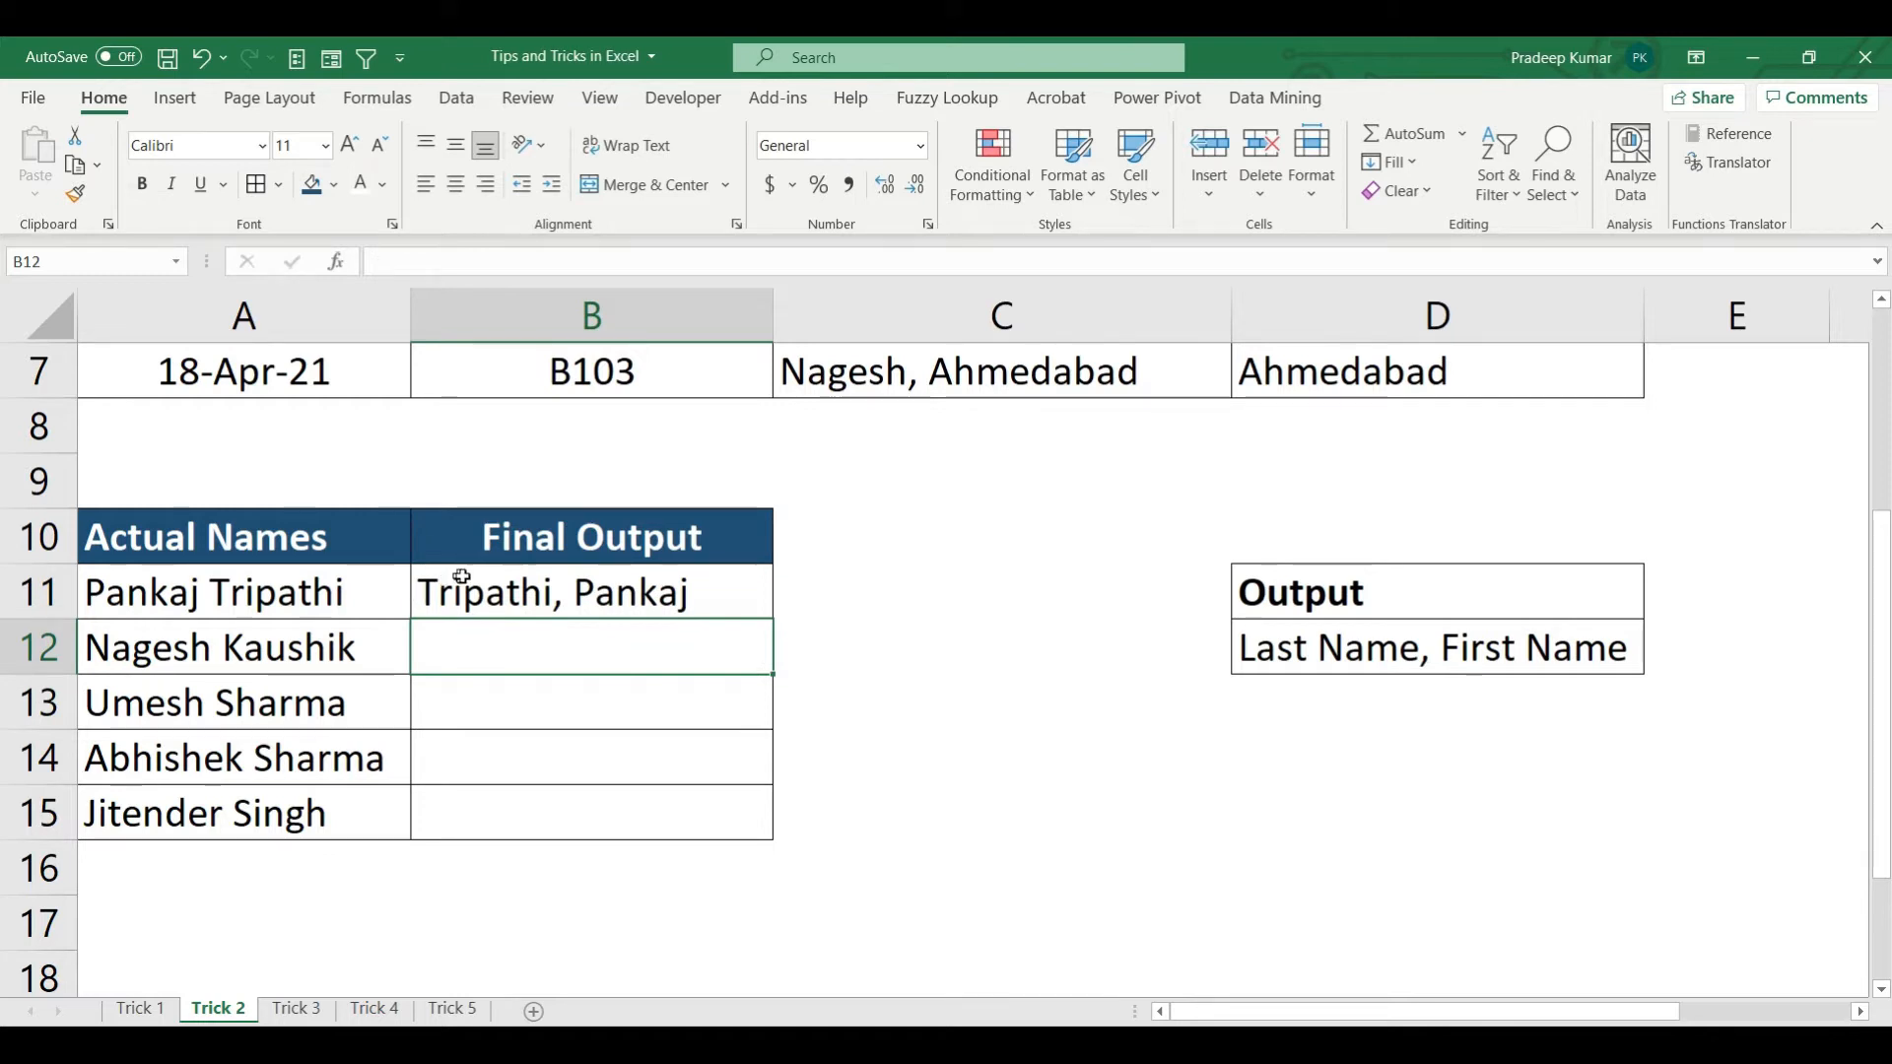
# - Flash Fill the remaining Final Output names from B12, following the format in B11
pyautogui.click(490, 554)
pyautogui.click(500, 572)
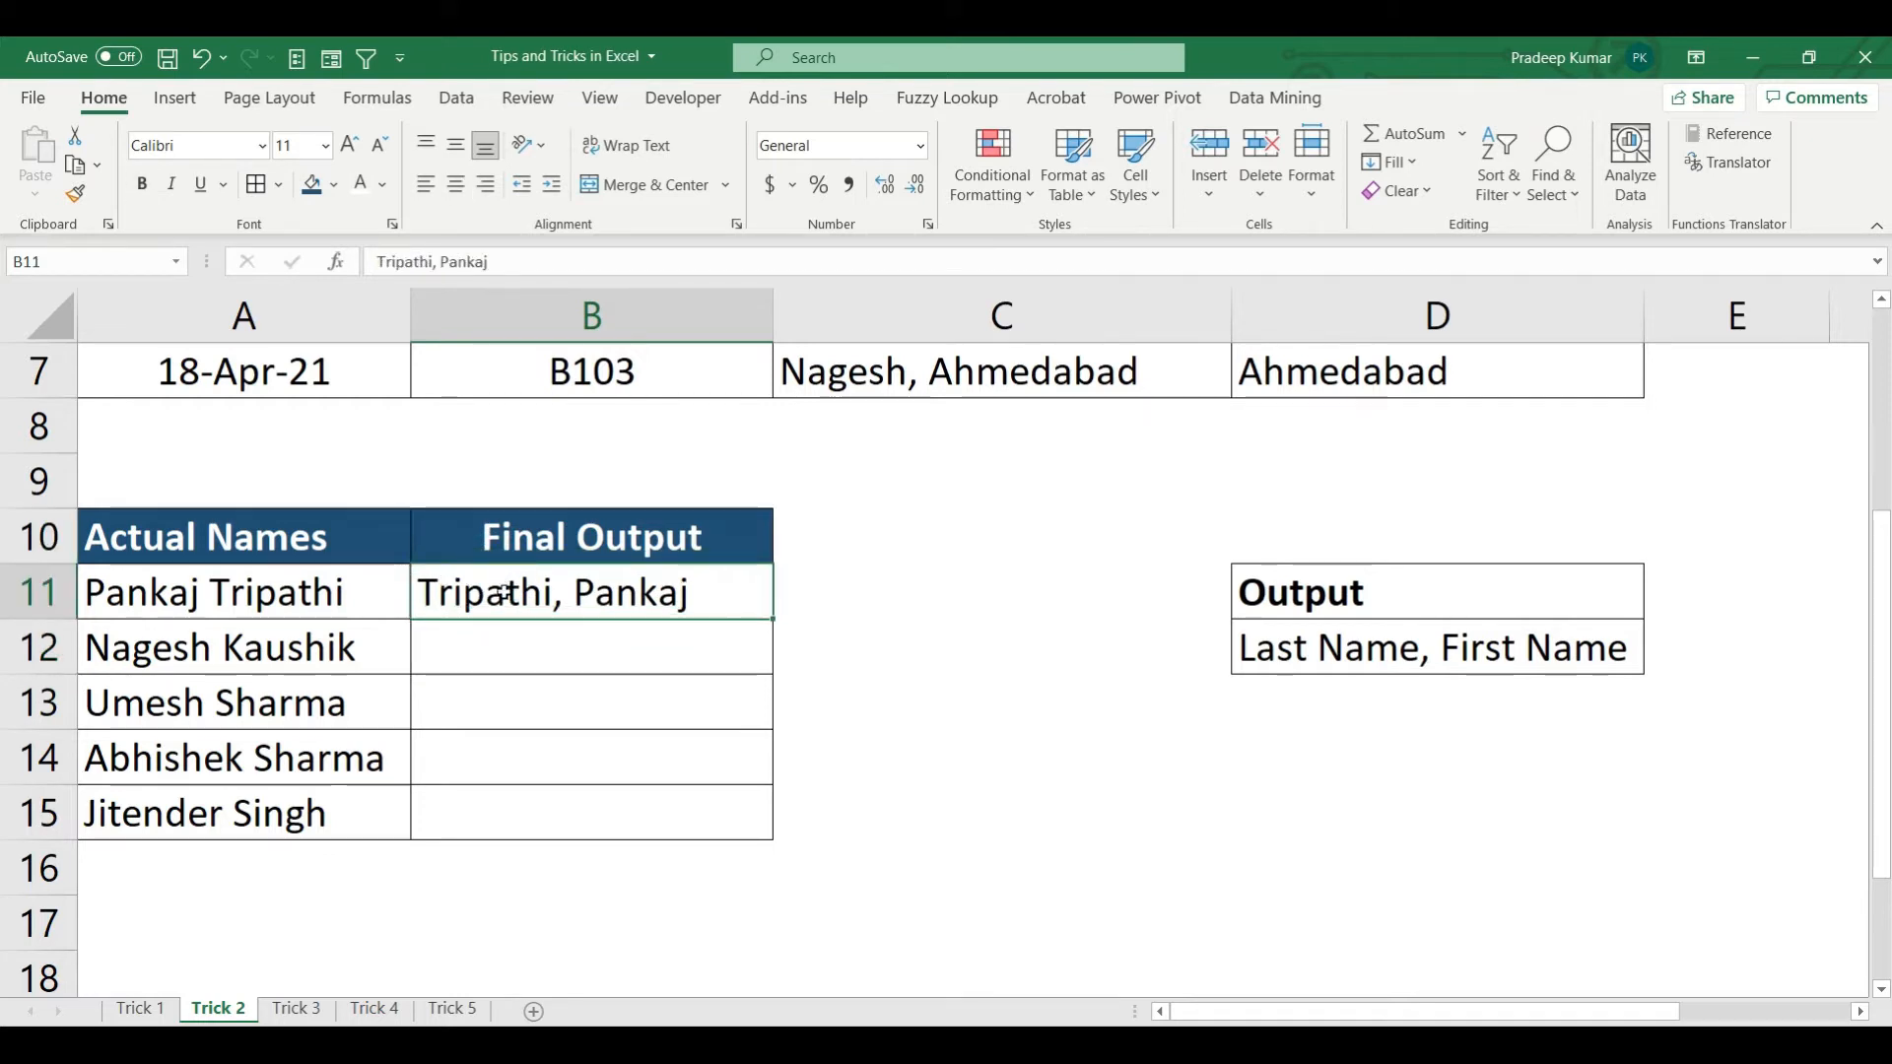
pyautogui.click(499, 640)
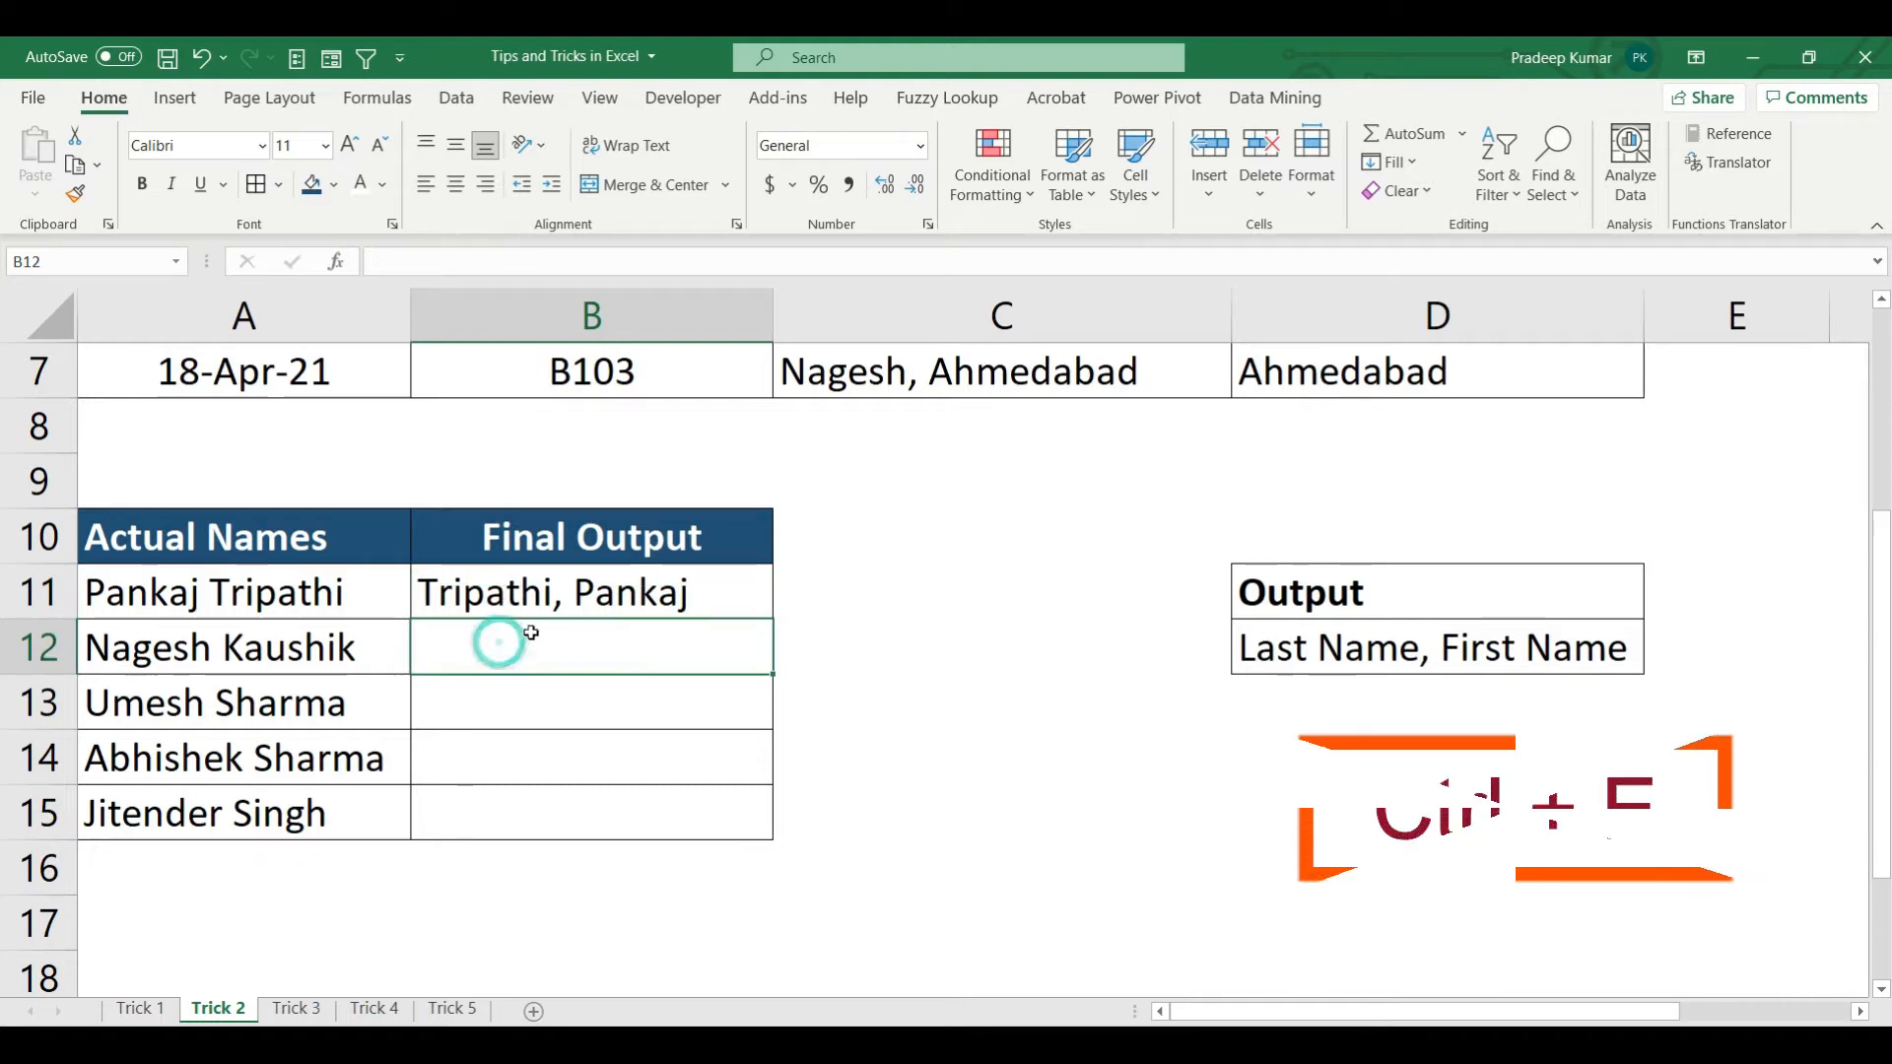
pyautogui.hotkey('ctrl', 'e')
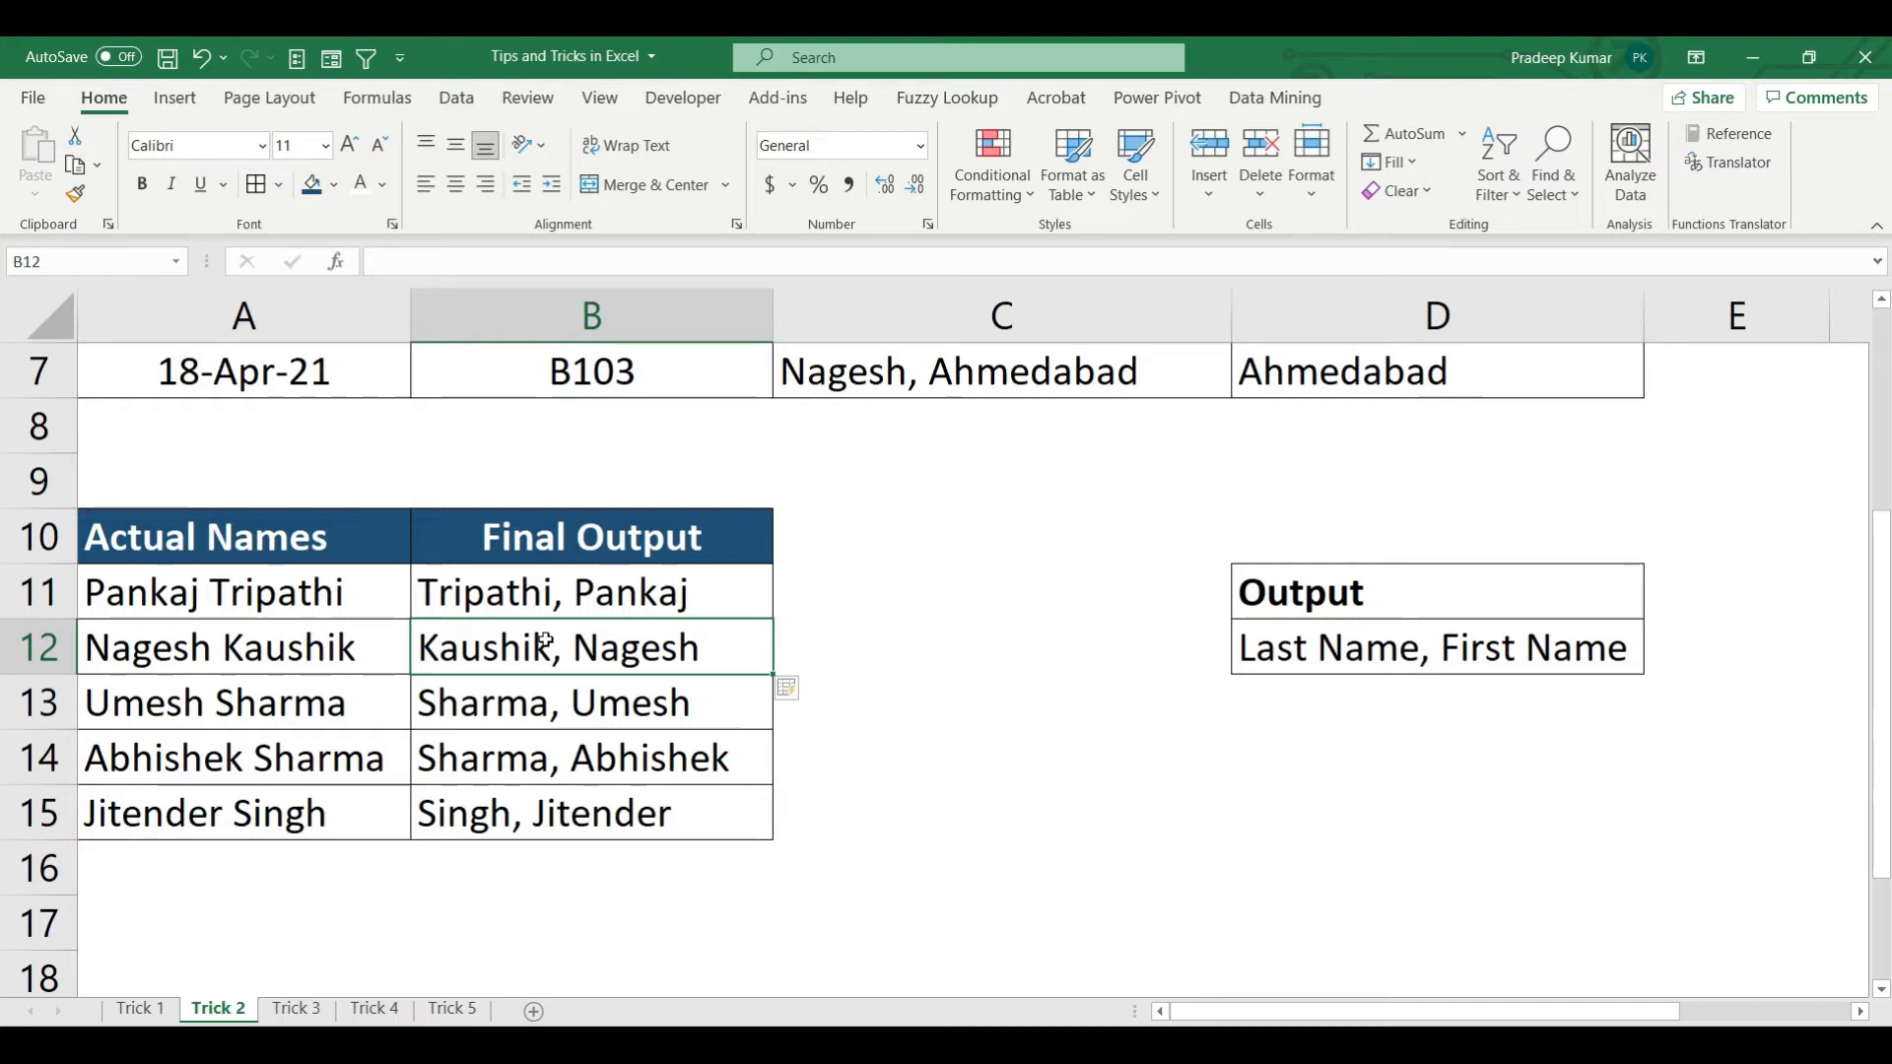
# - On the Trick 3 sheet, enter the commission formula =D2*15% in E2
pyautogui.click(295, 1008)
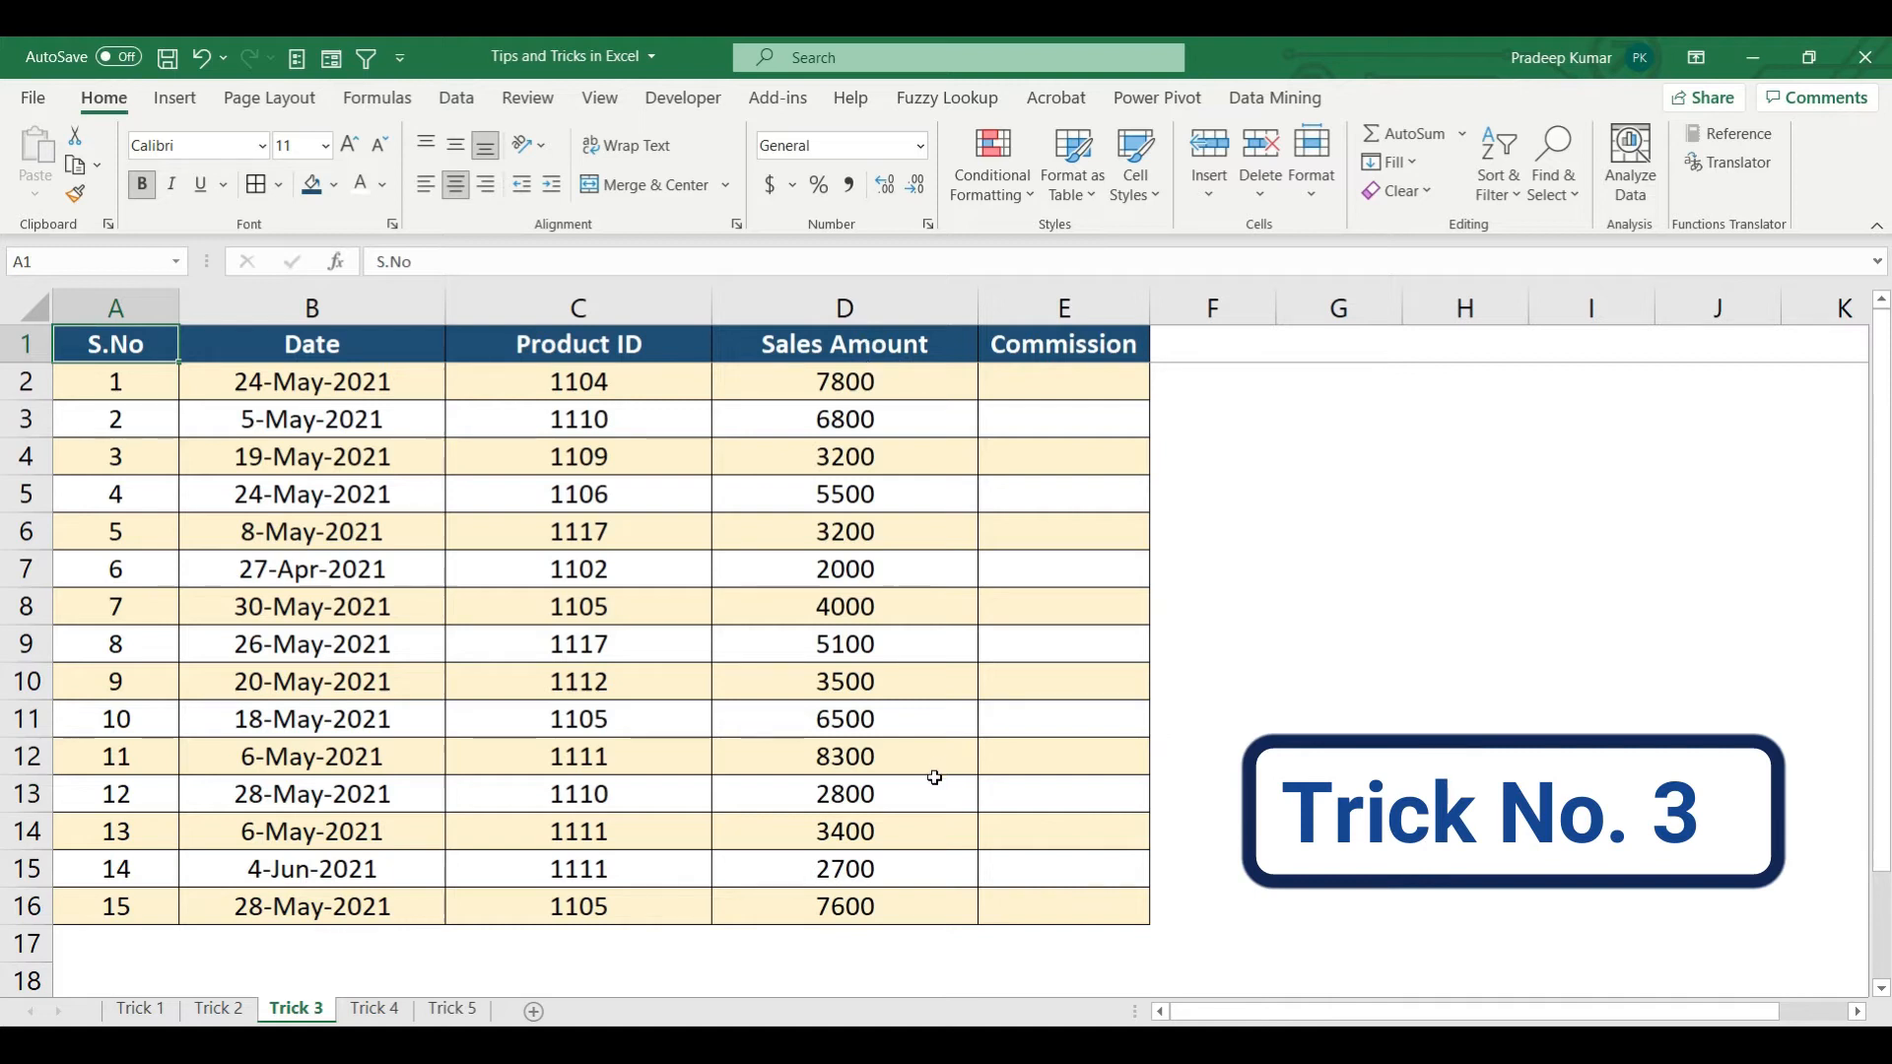
pyautogui.click(1035, 390)
pyautogui.write('=')
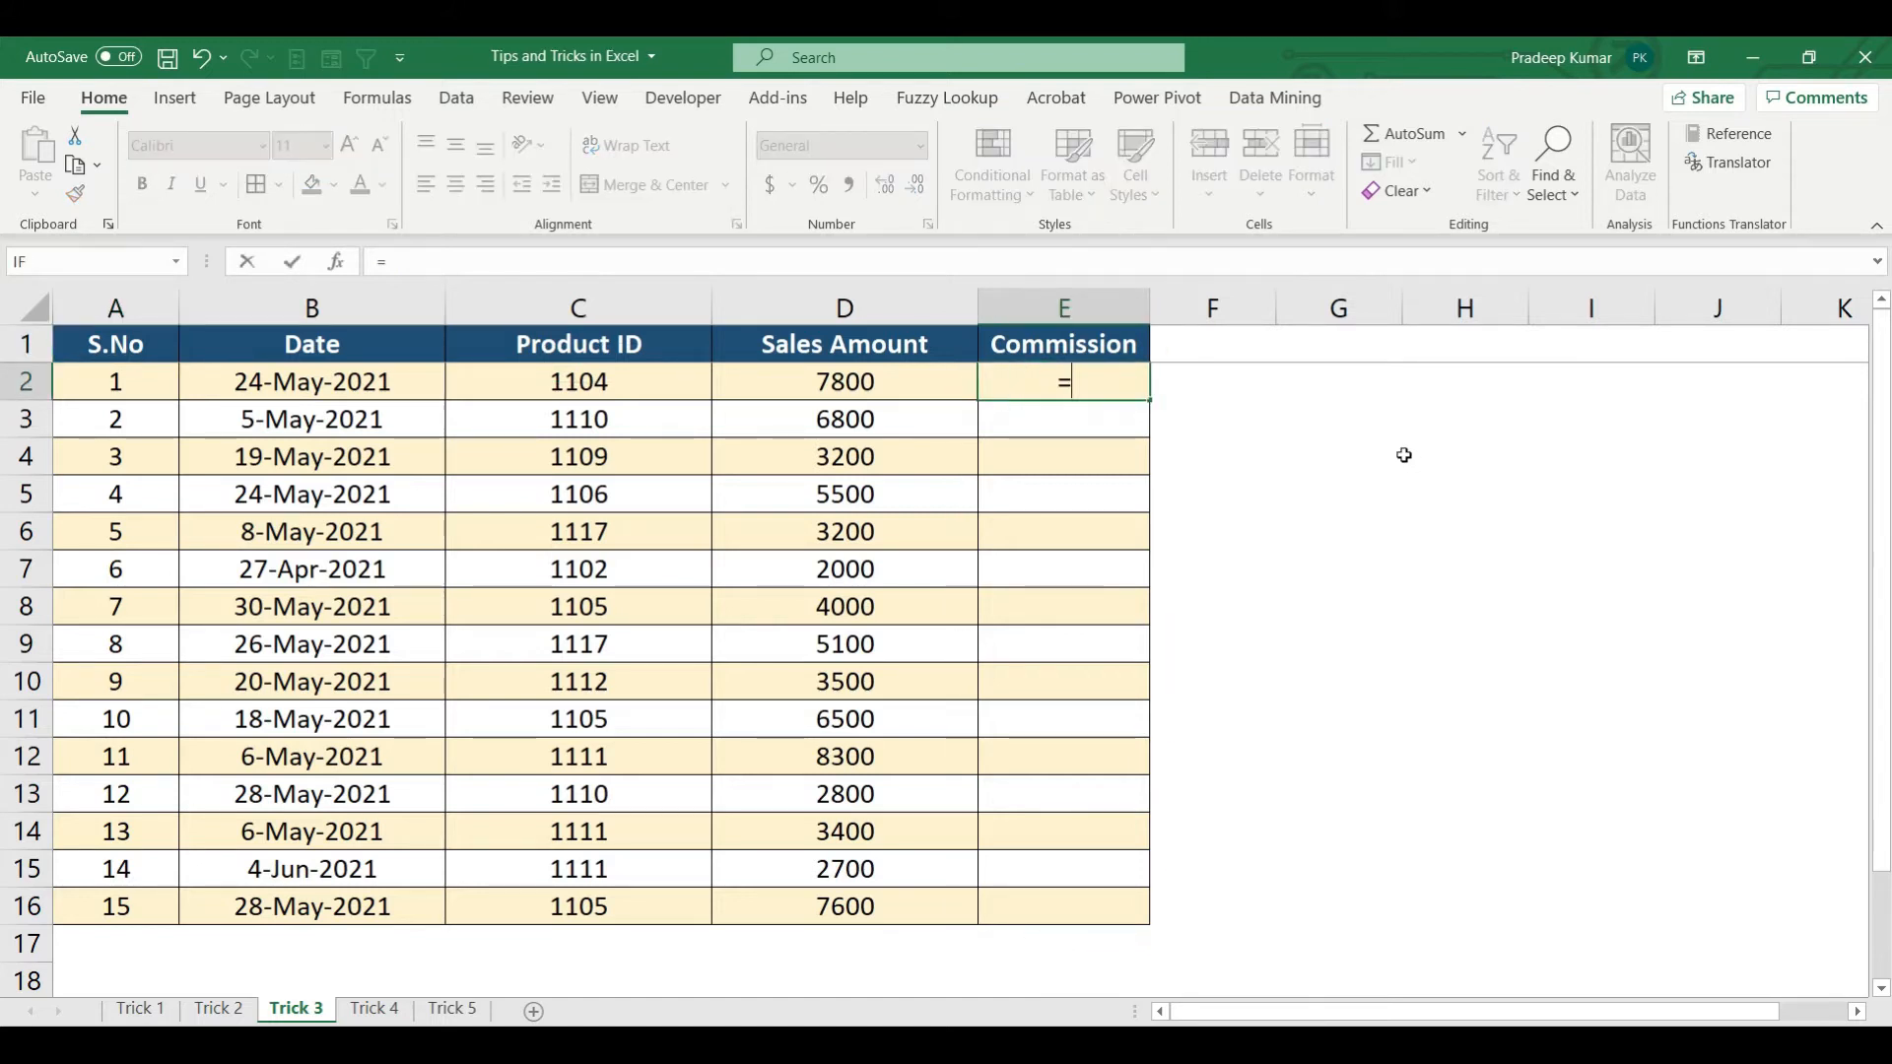
pyautogui.press('Left')
pyautogui.write('*')
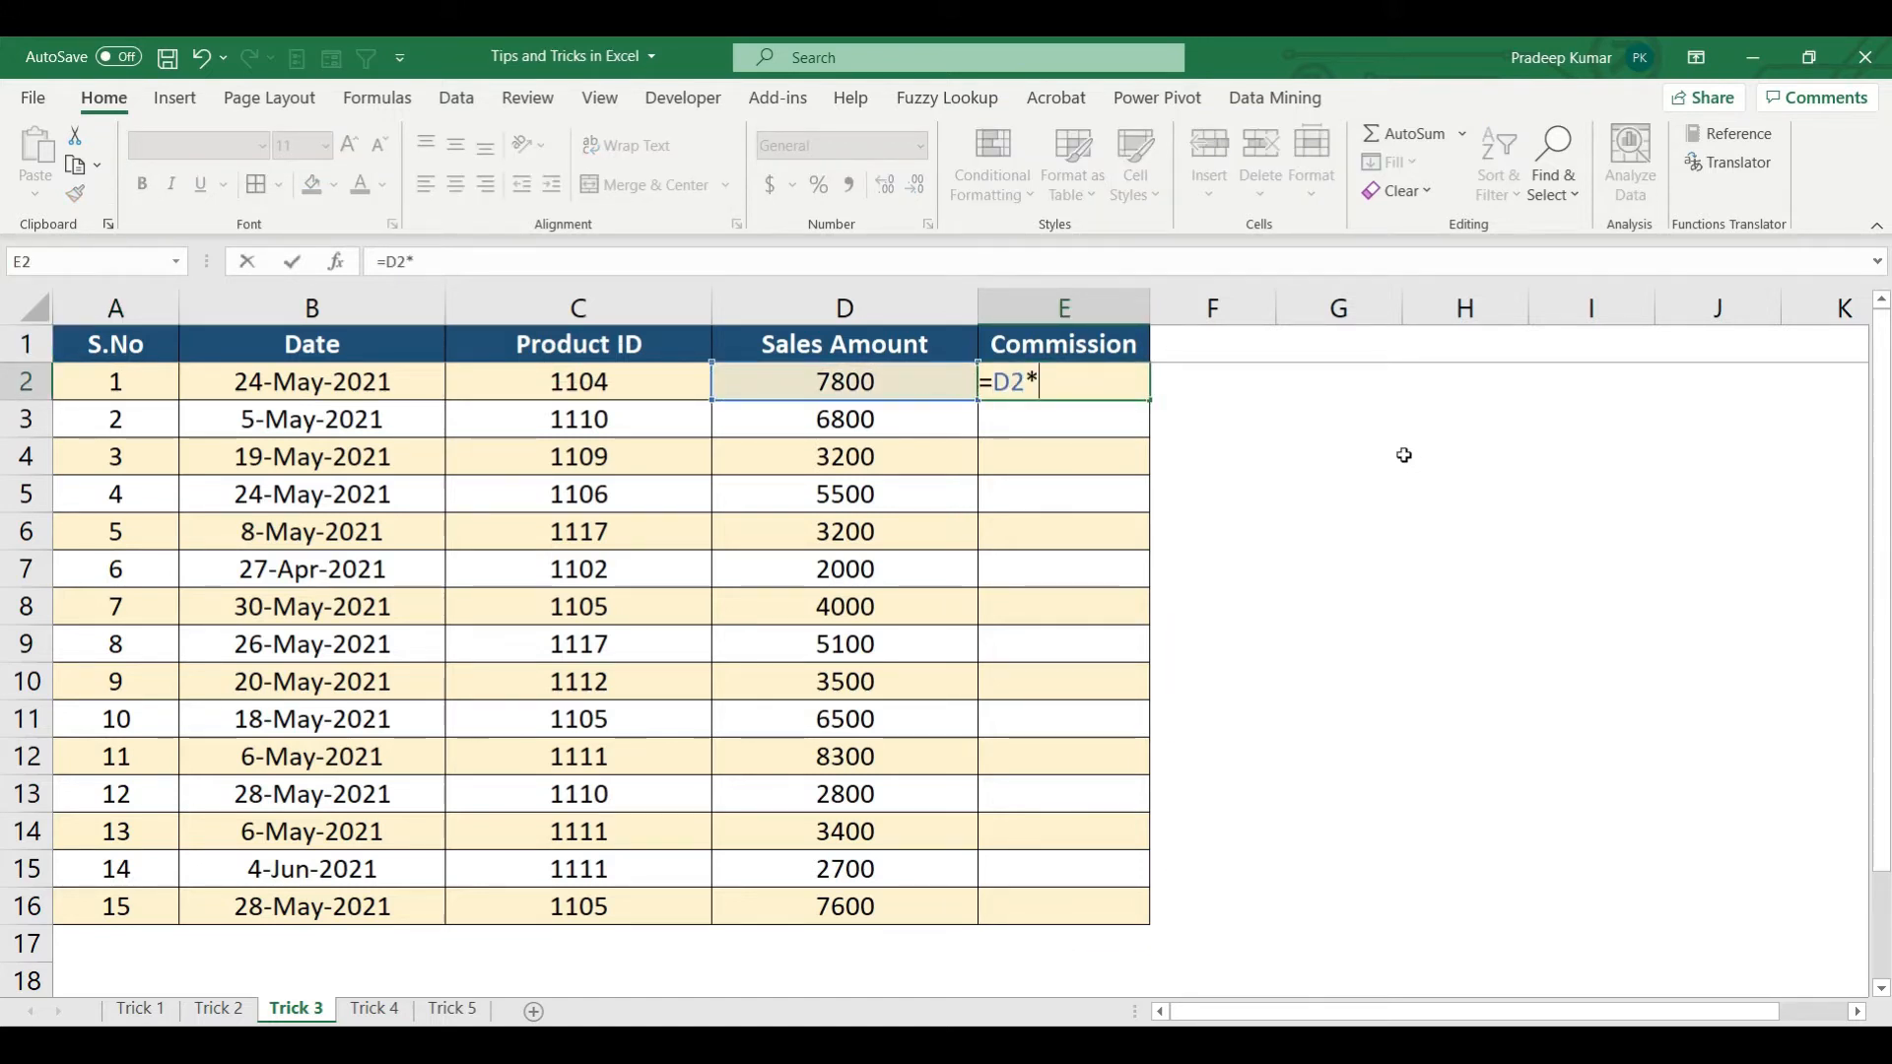
pyautogui.write('15%')
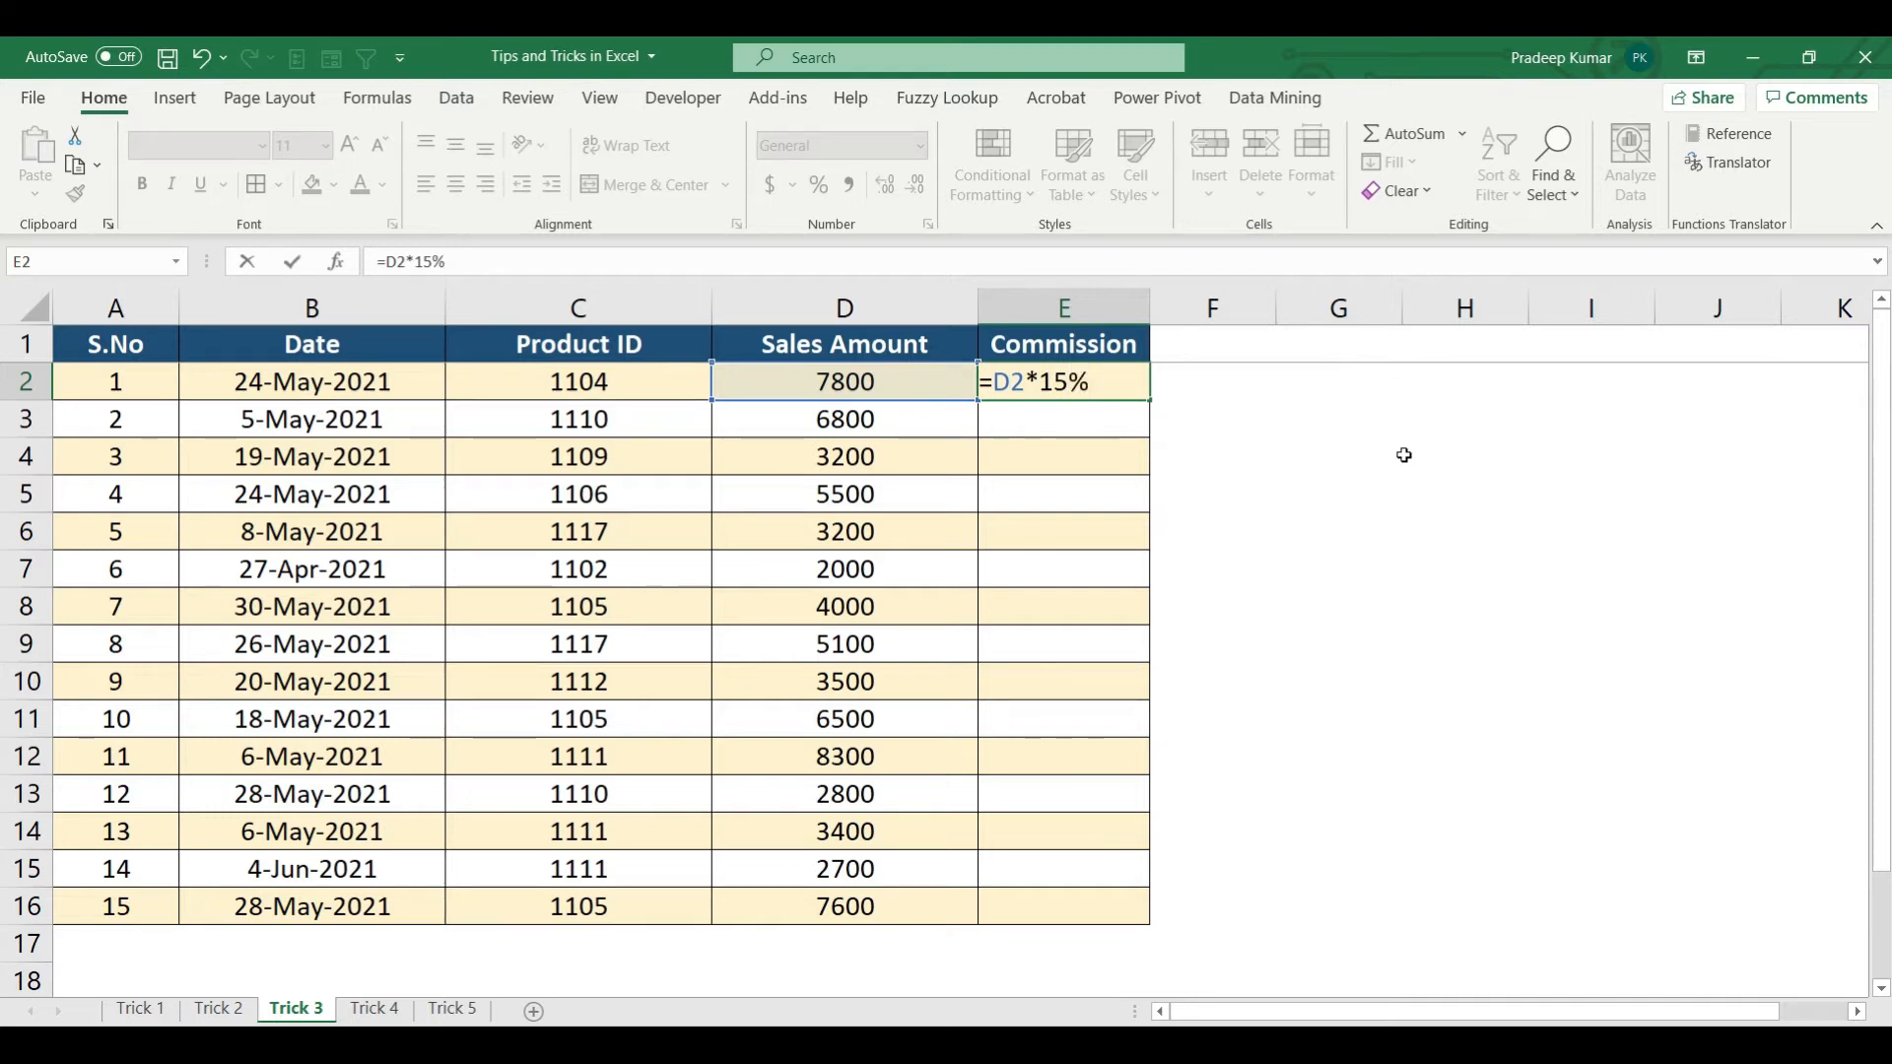
pyautogui.press('Return')
pyautogui.click(1126, 387)
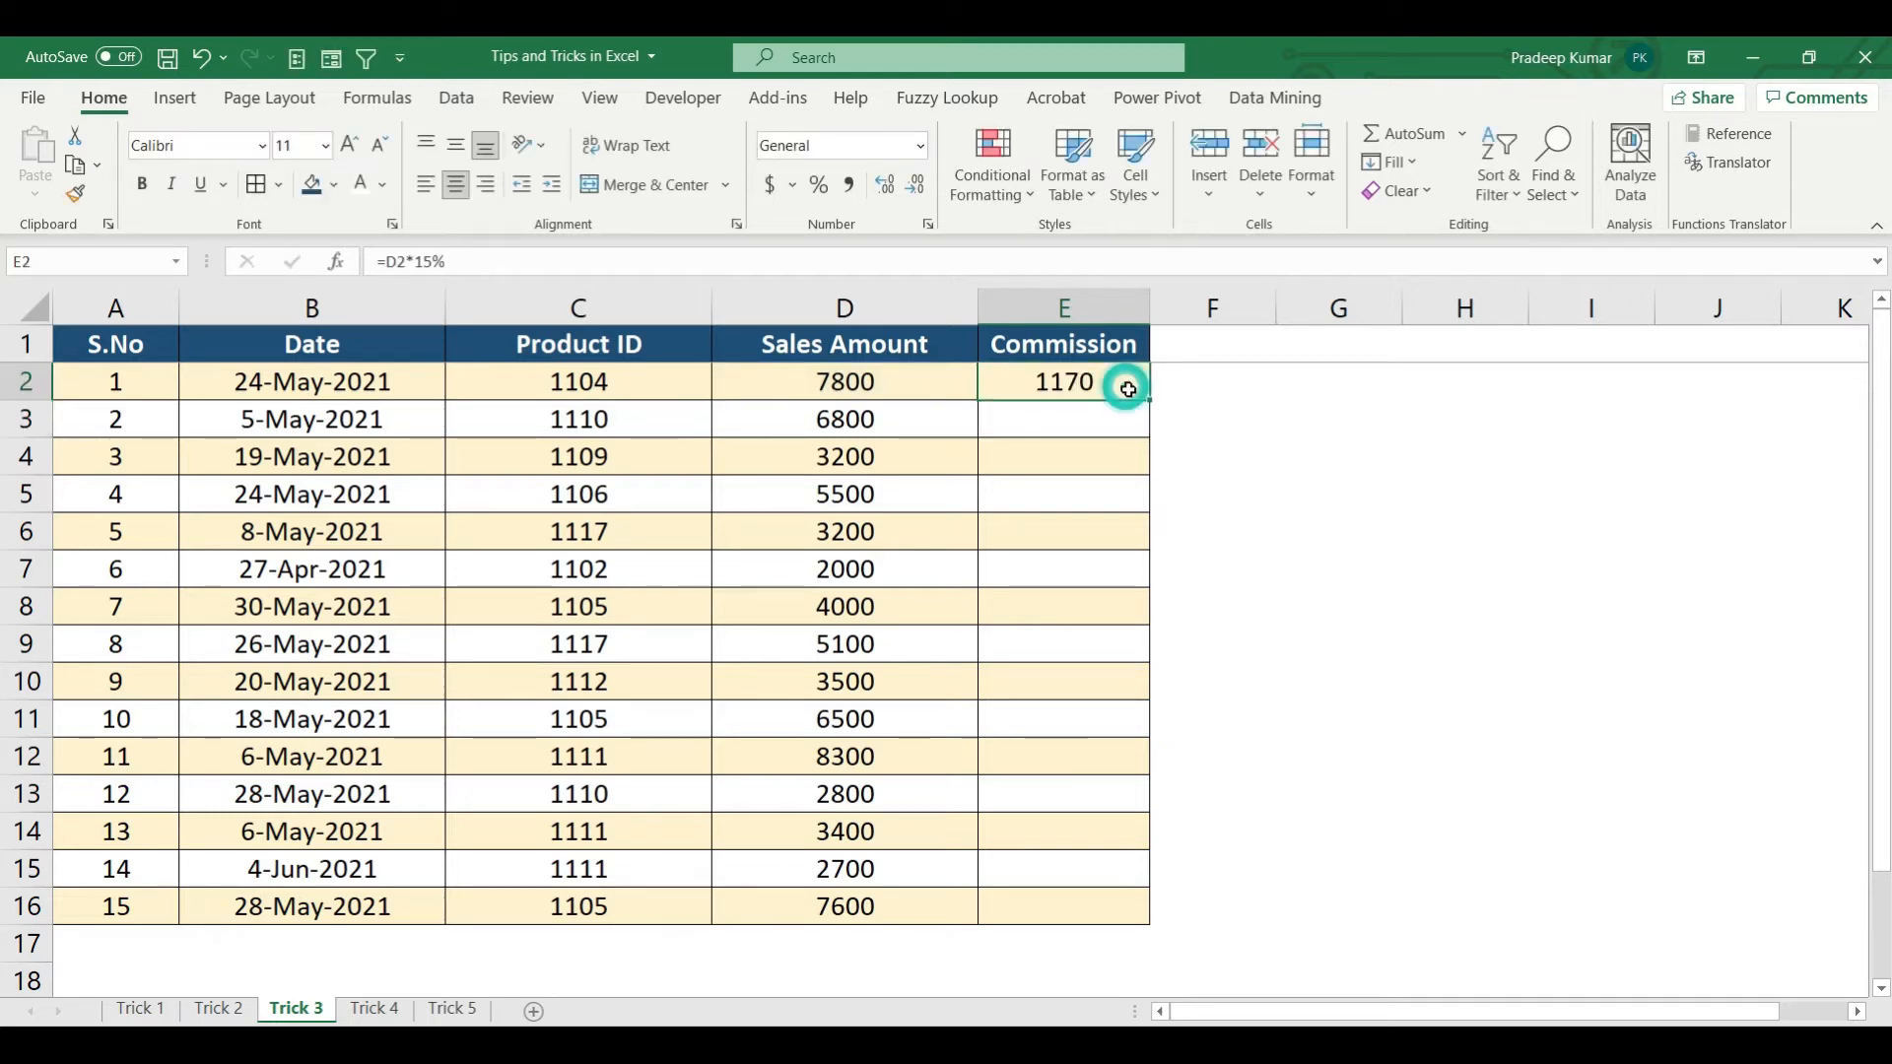
pyautogui.click(1156, 393)
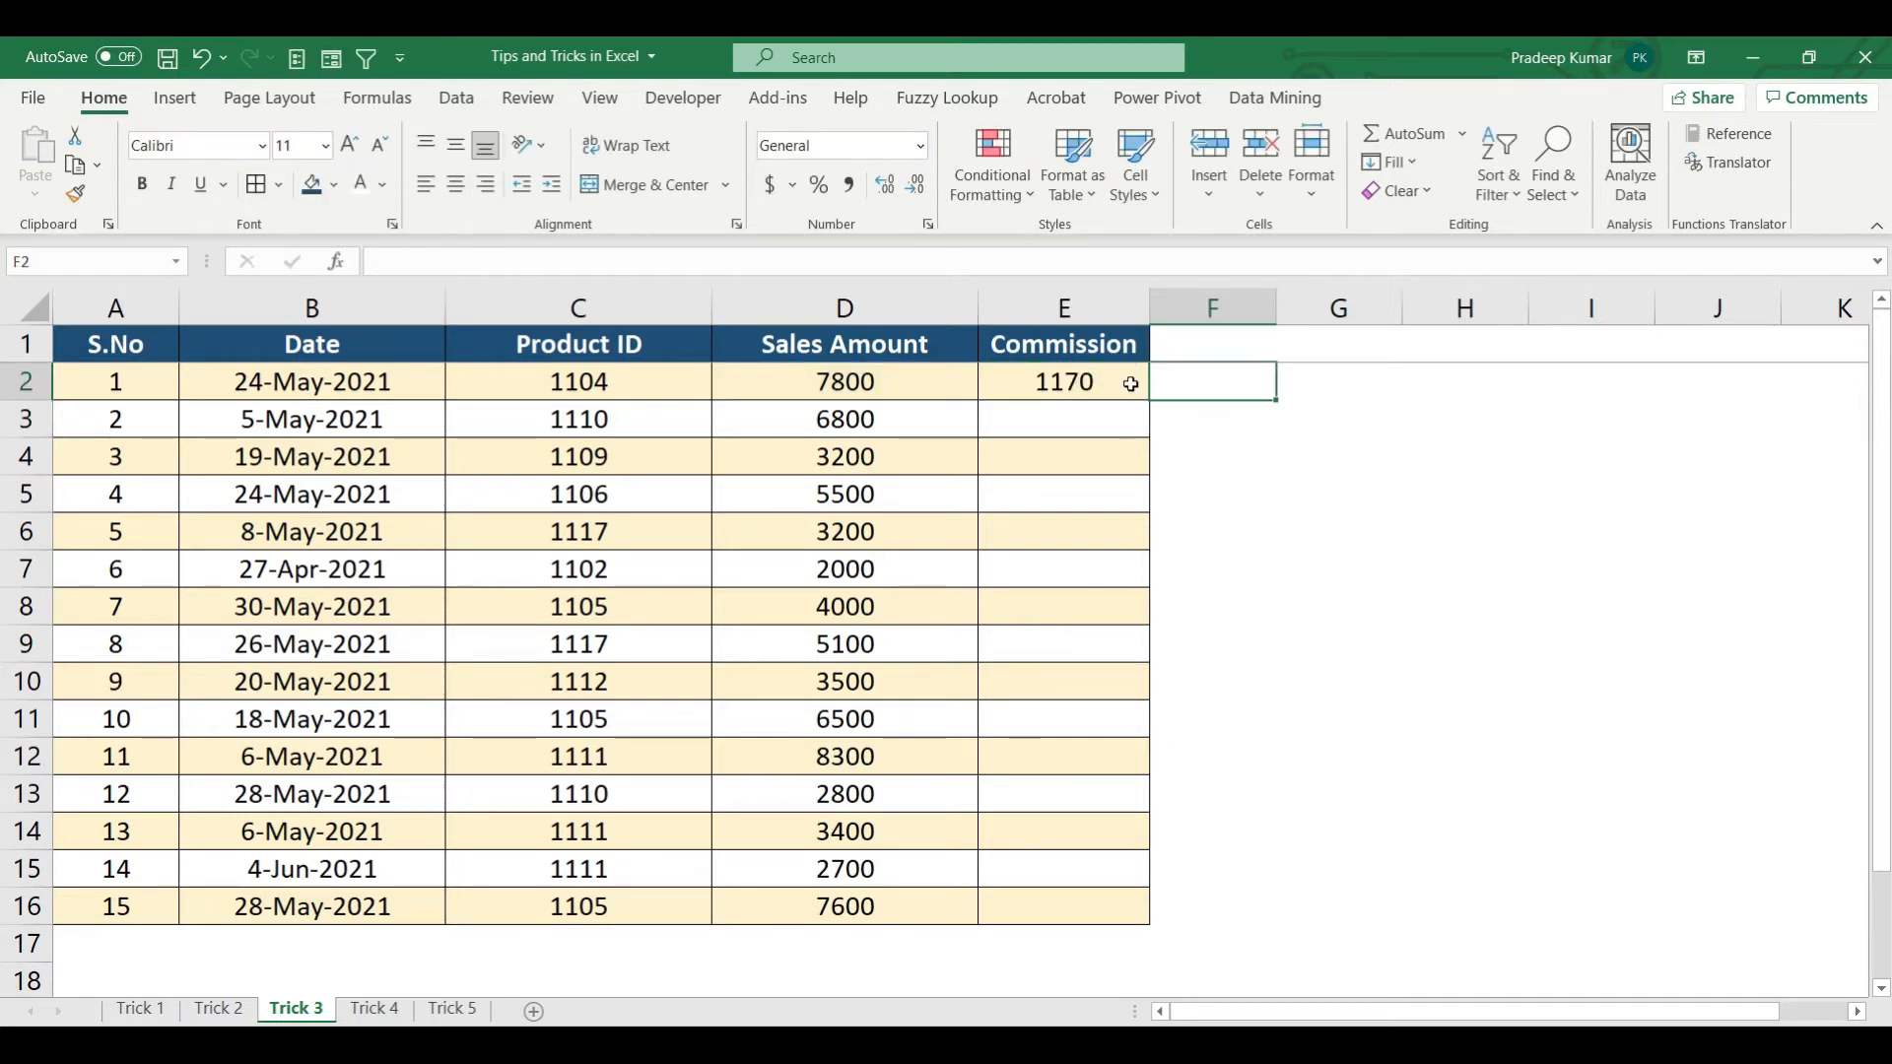
pyautogui.click(1130, 384)
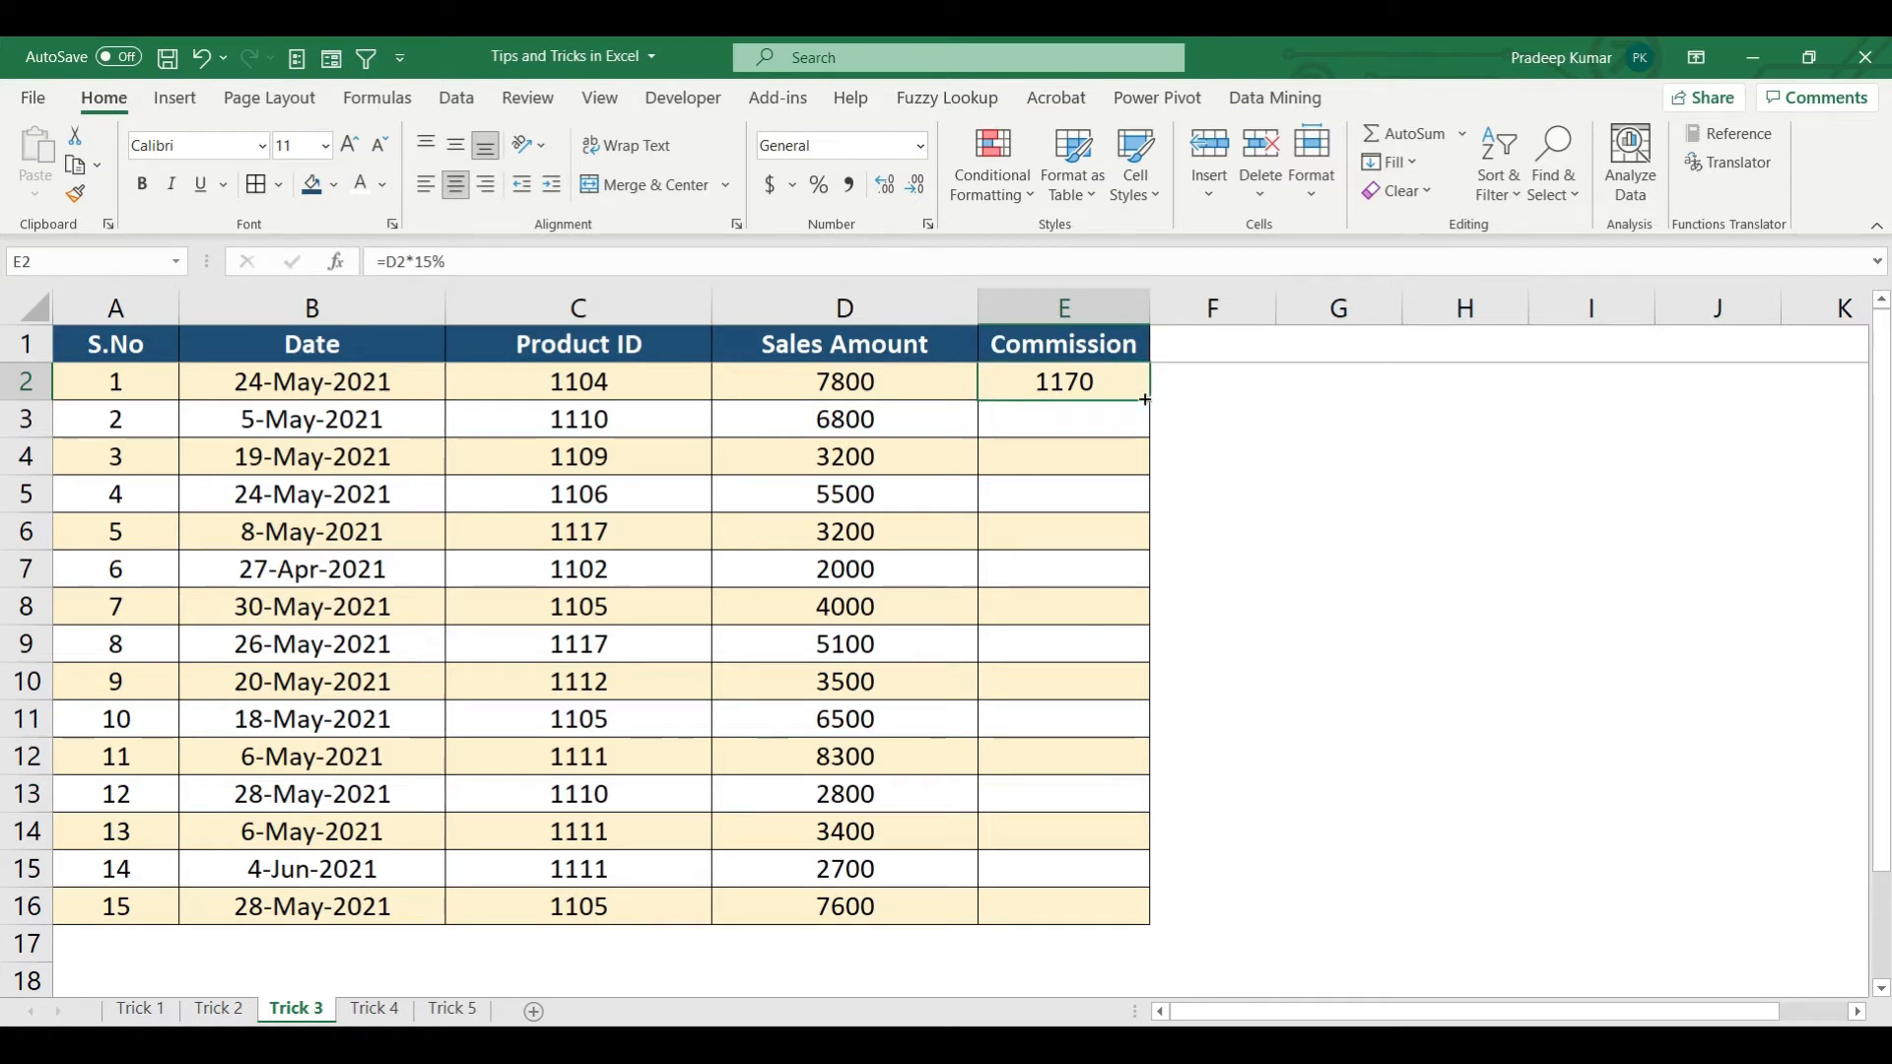
pyautogui.doubleClick(1144, 399)
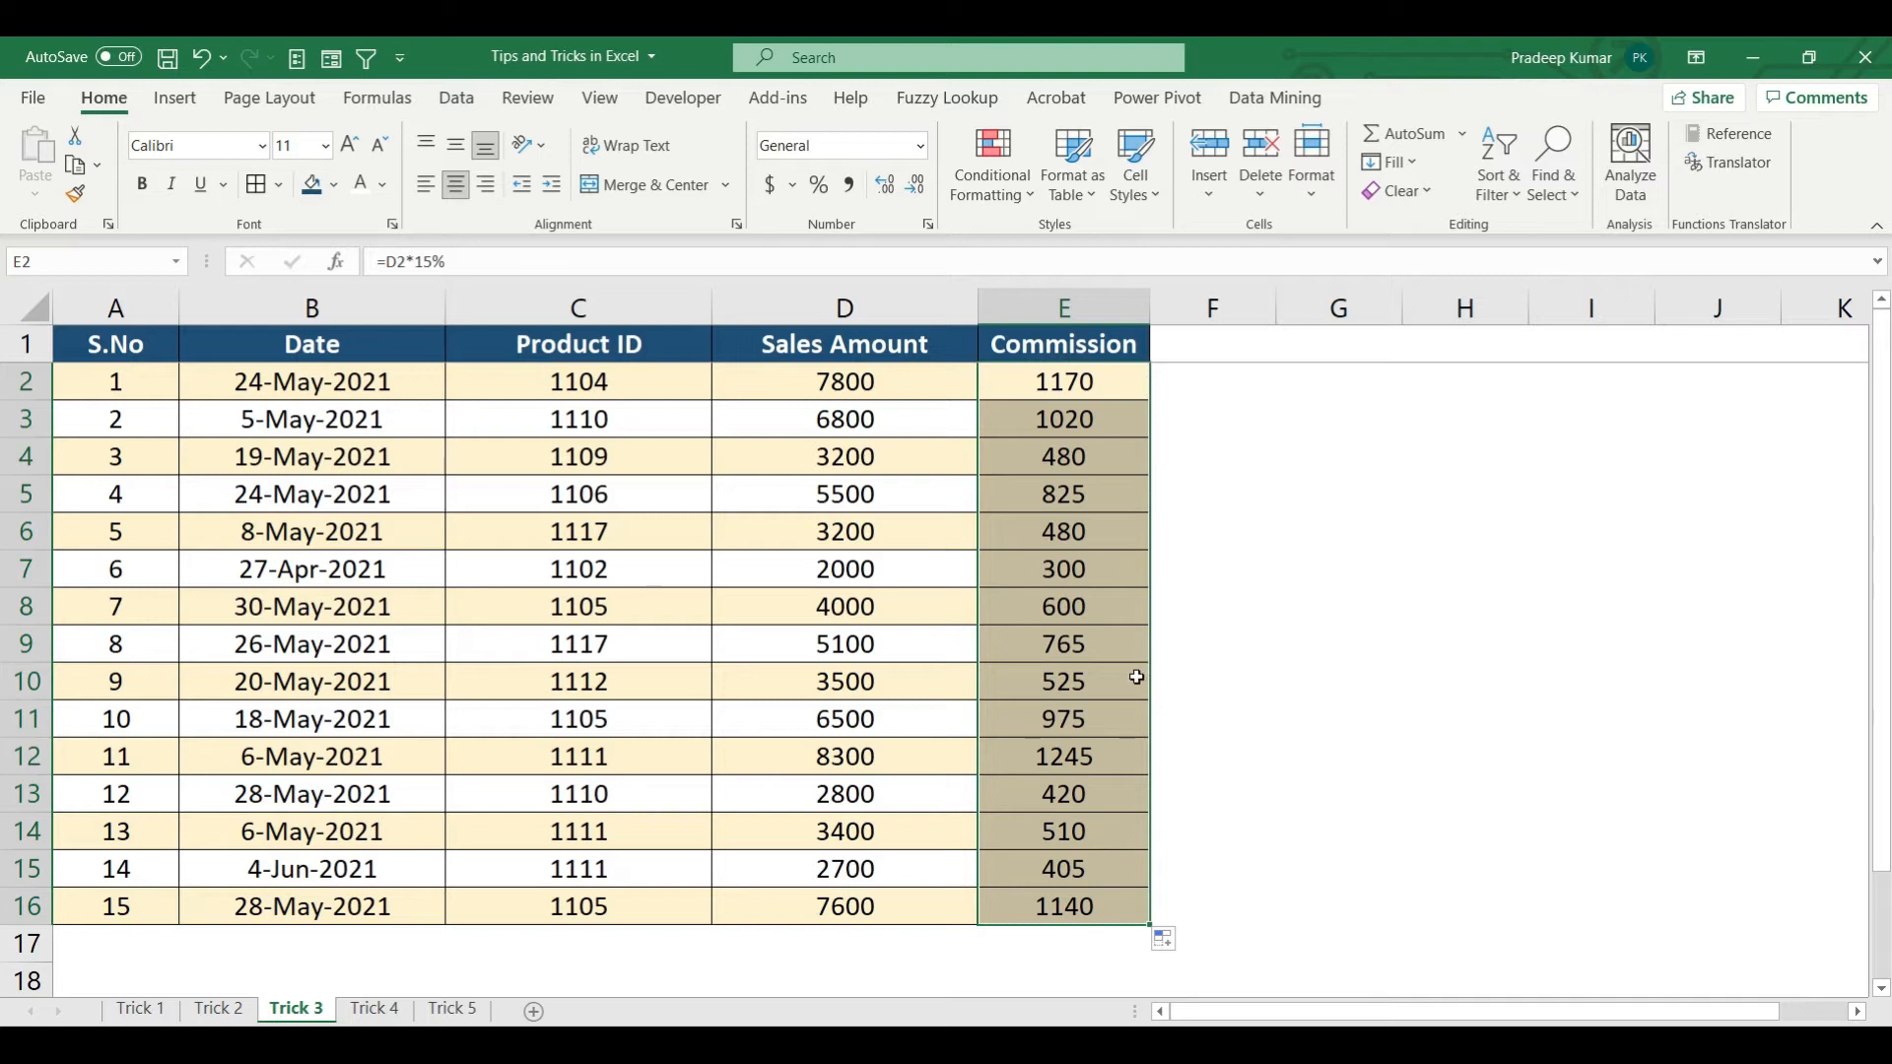
pyautogui.click(947, 421)
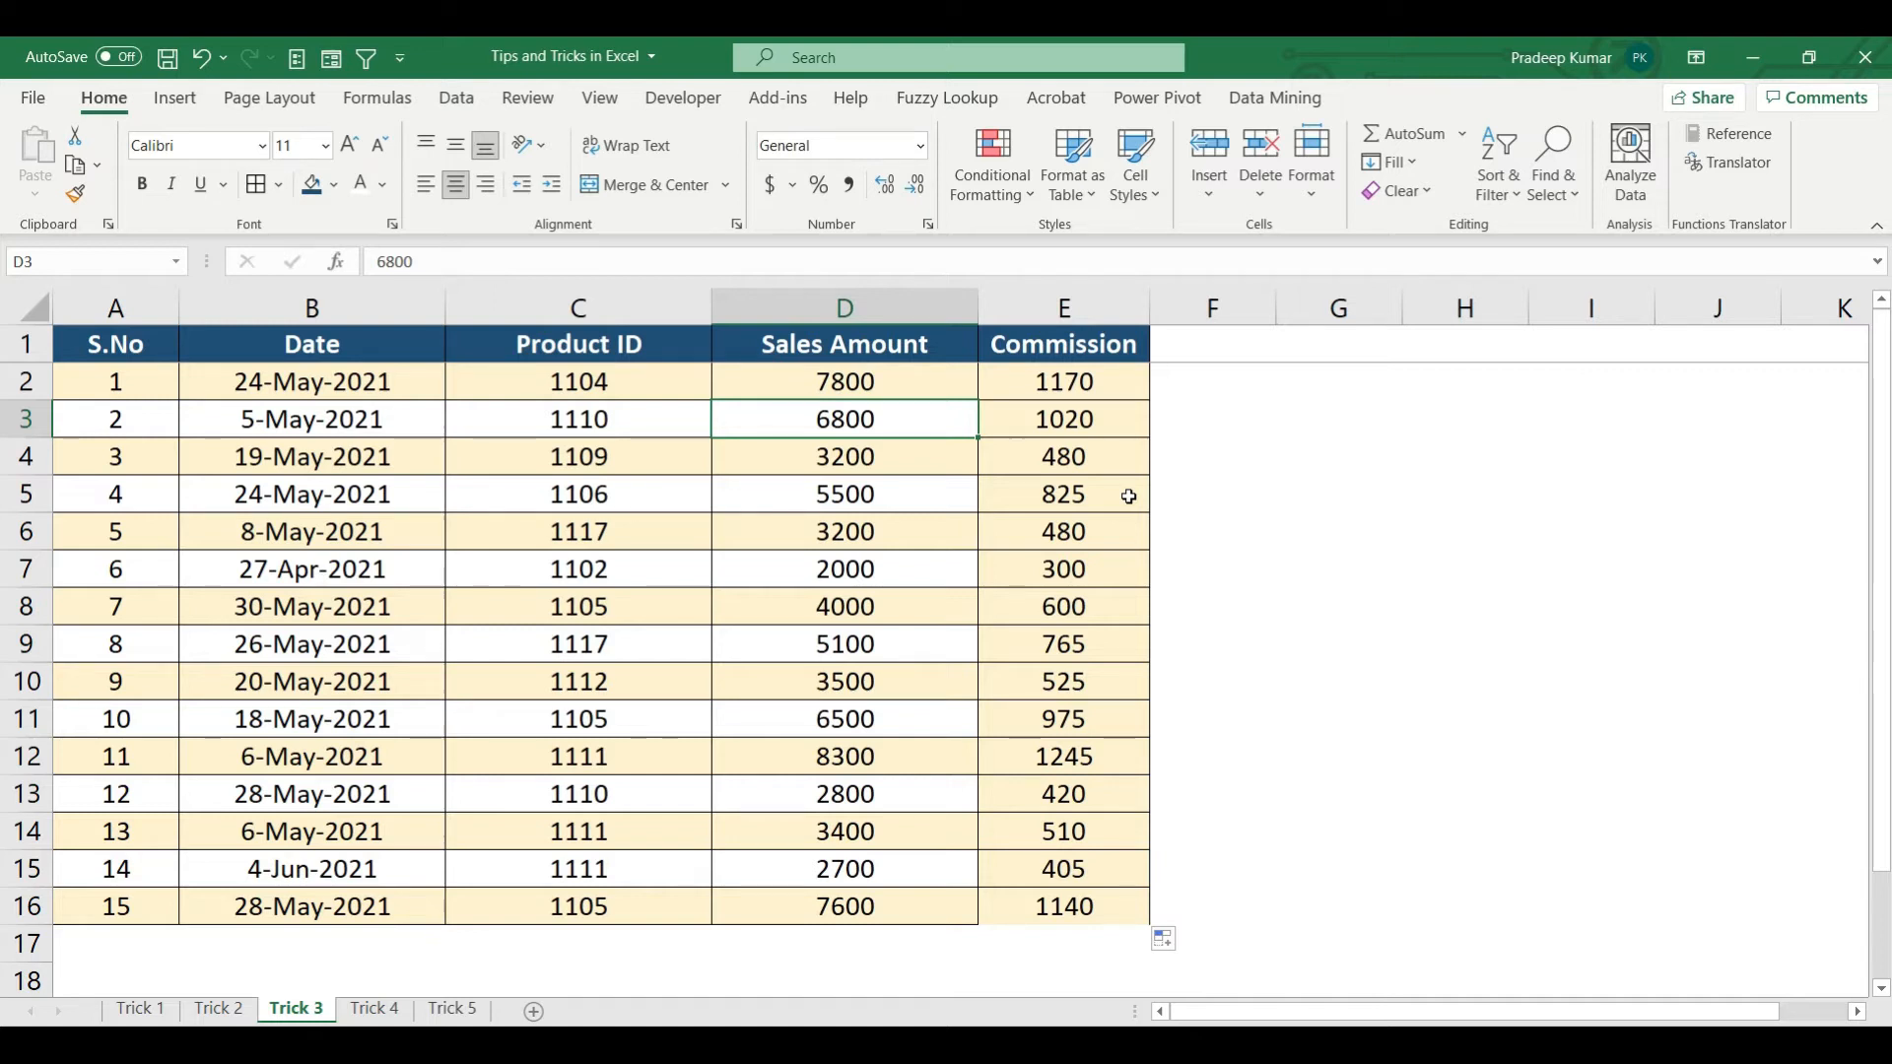
pyautogui.hotkey('ctrl', 'z')
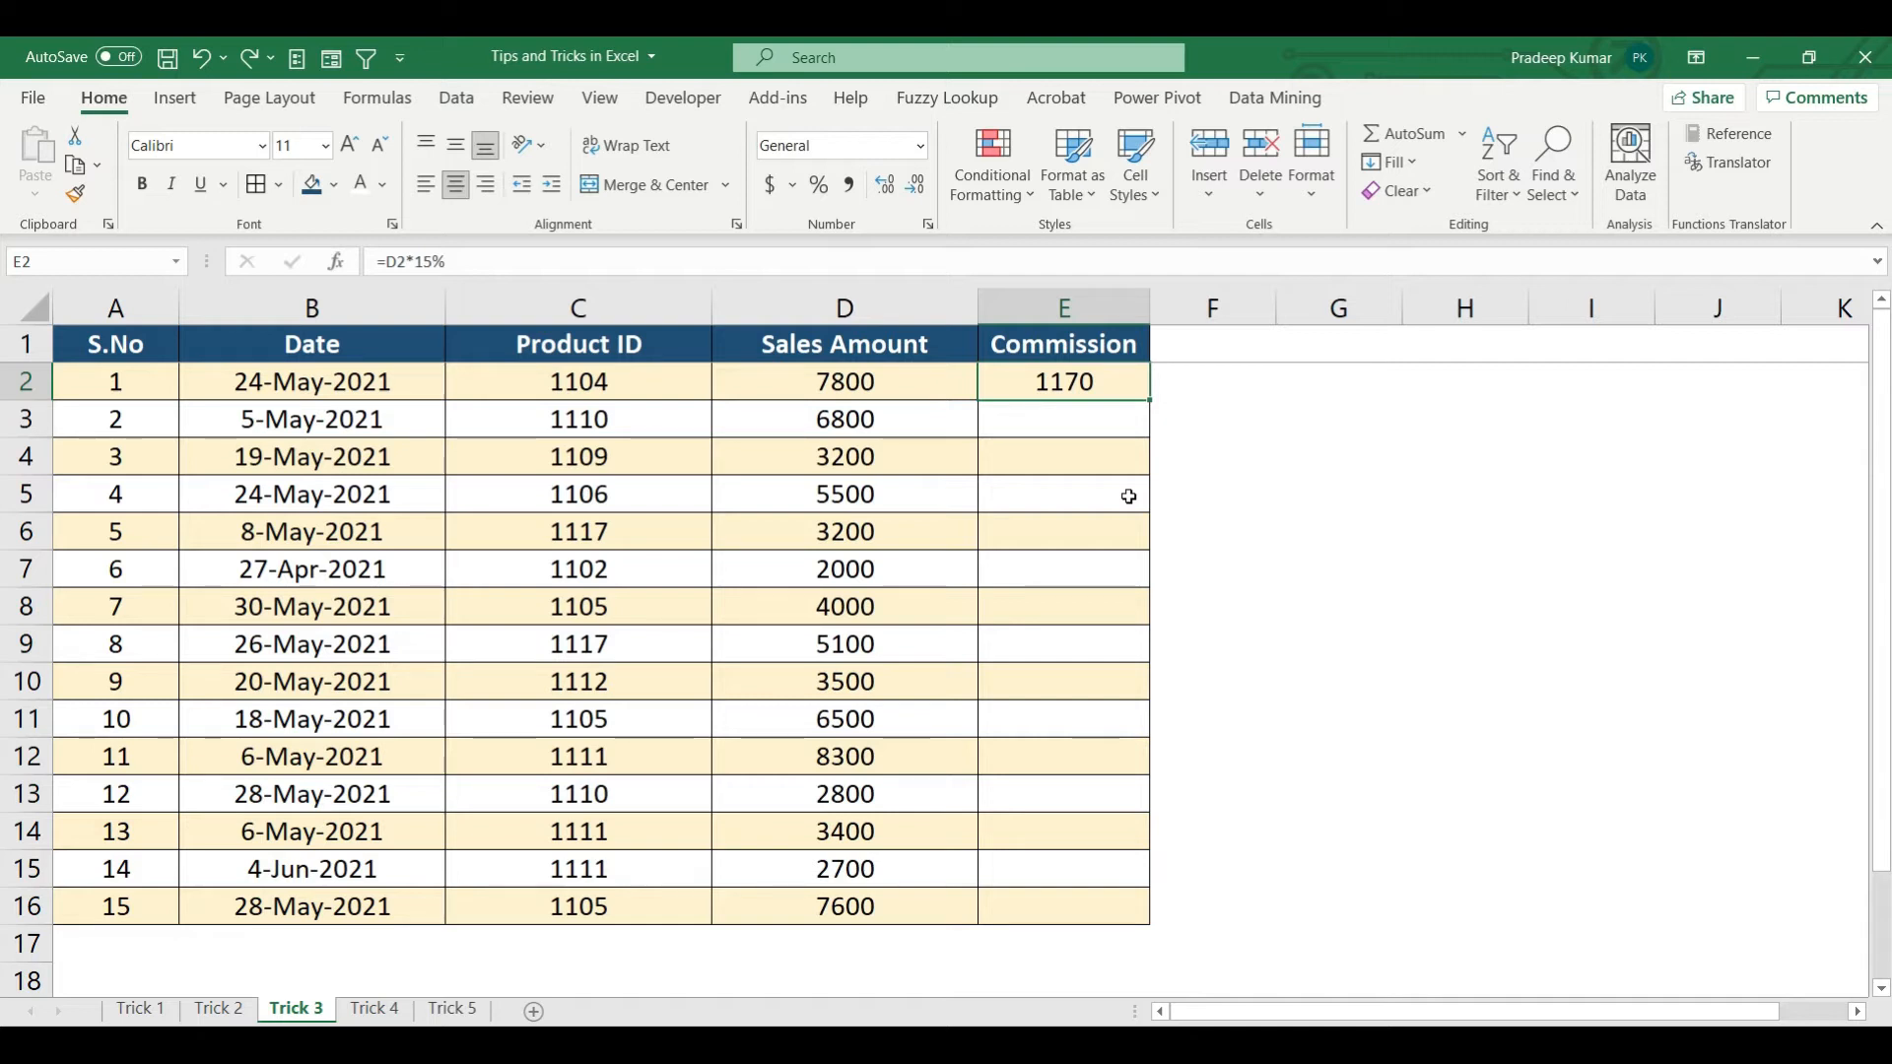
# - Fill the E2 commission formula down to E16 using the Fill Without Formatting option
pyautogui.doubleClick(1149, 400)
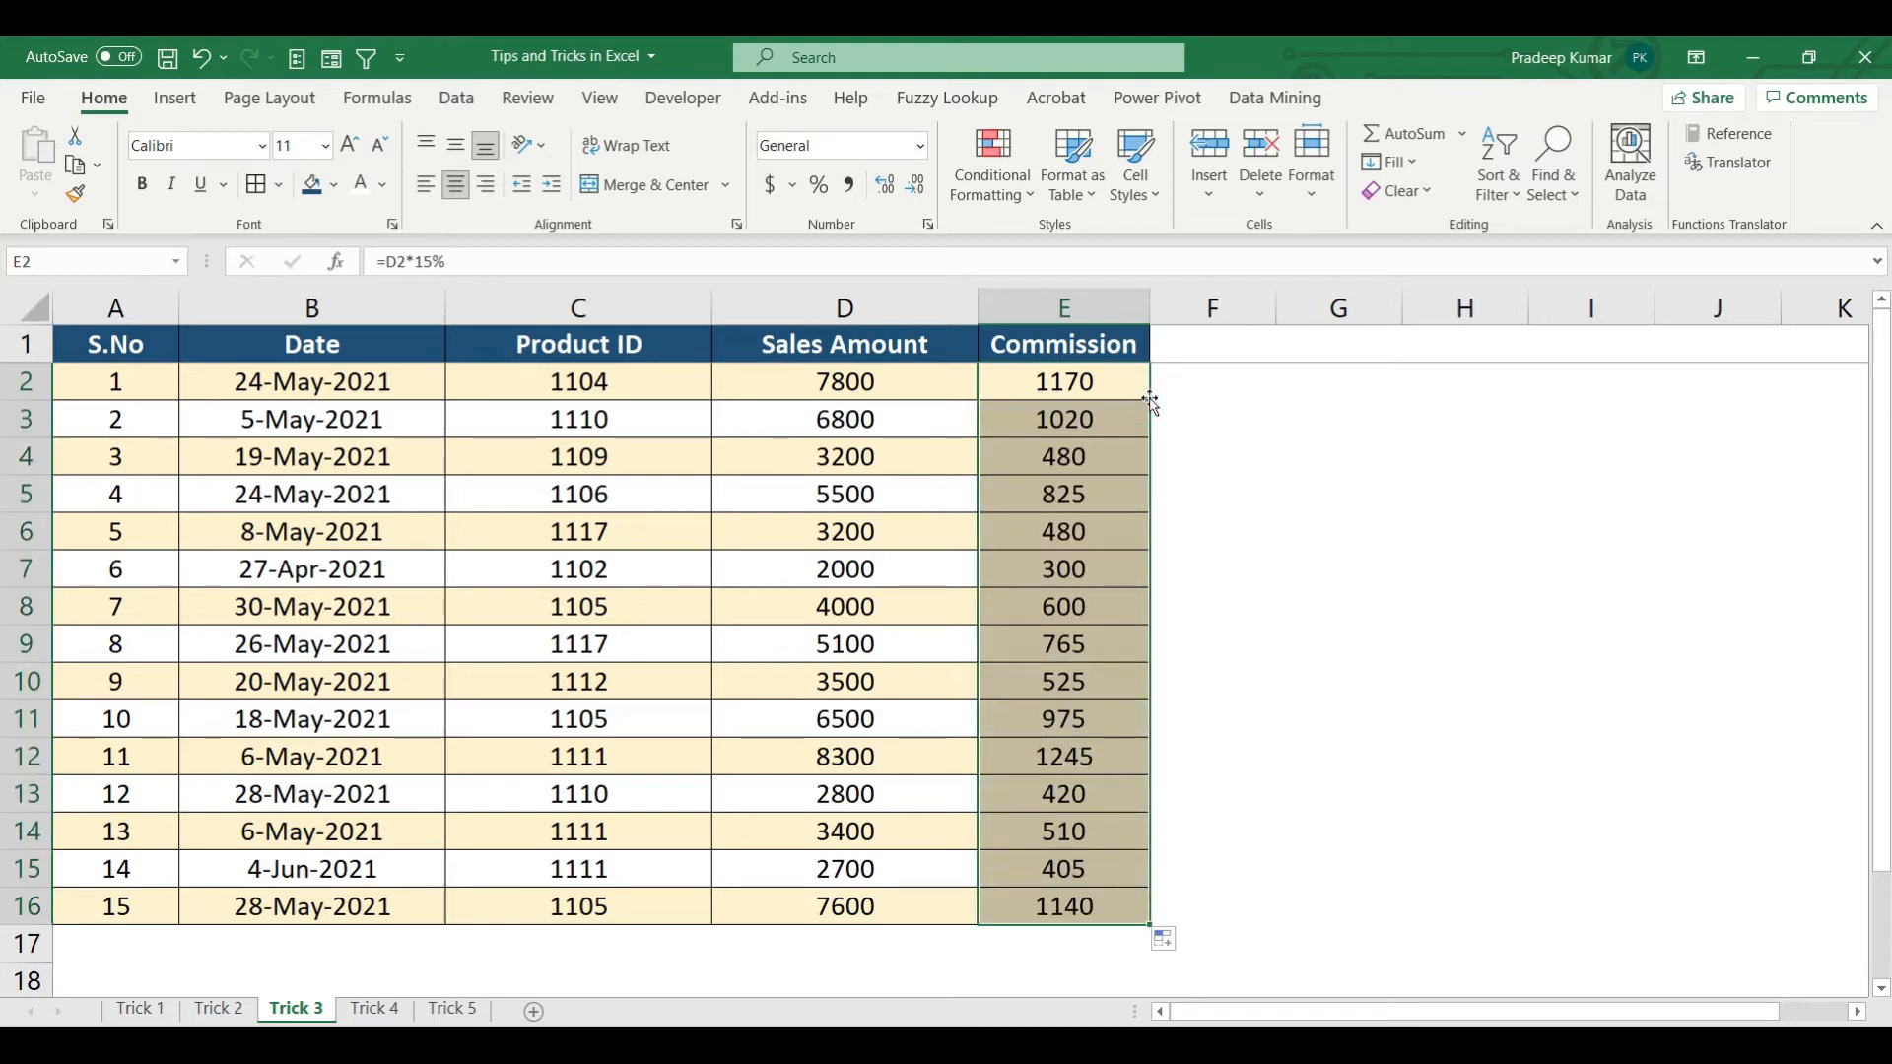
pyautogui.click(1163, 941)
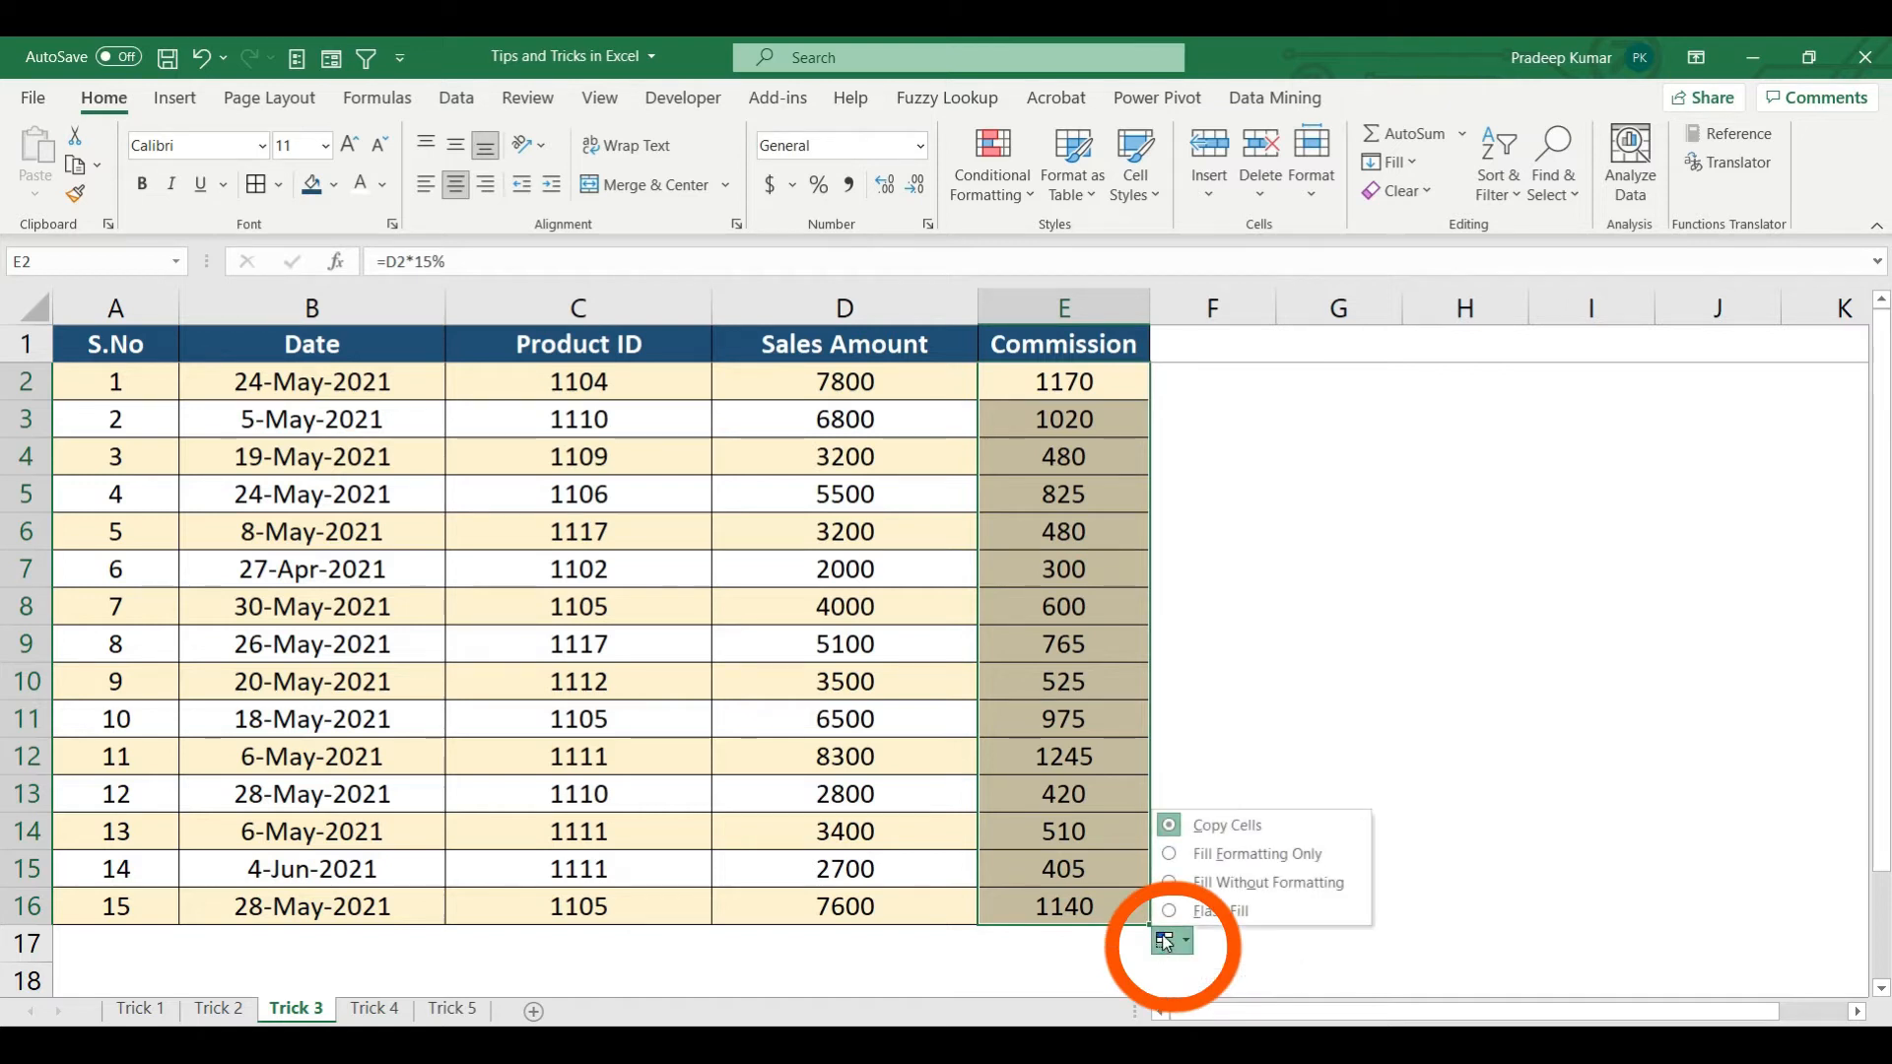
pyautogui.click(1219, 884)
pyautogui.click(1084, 374)
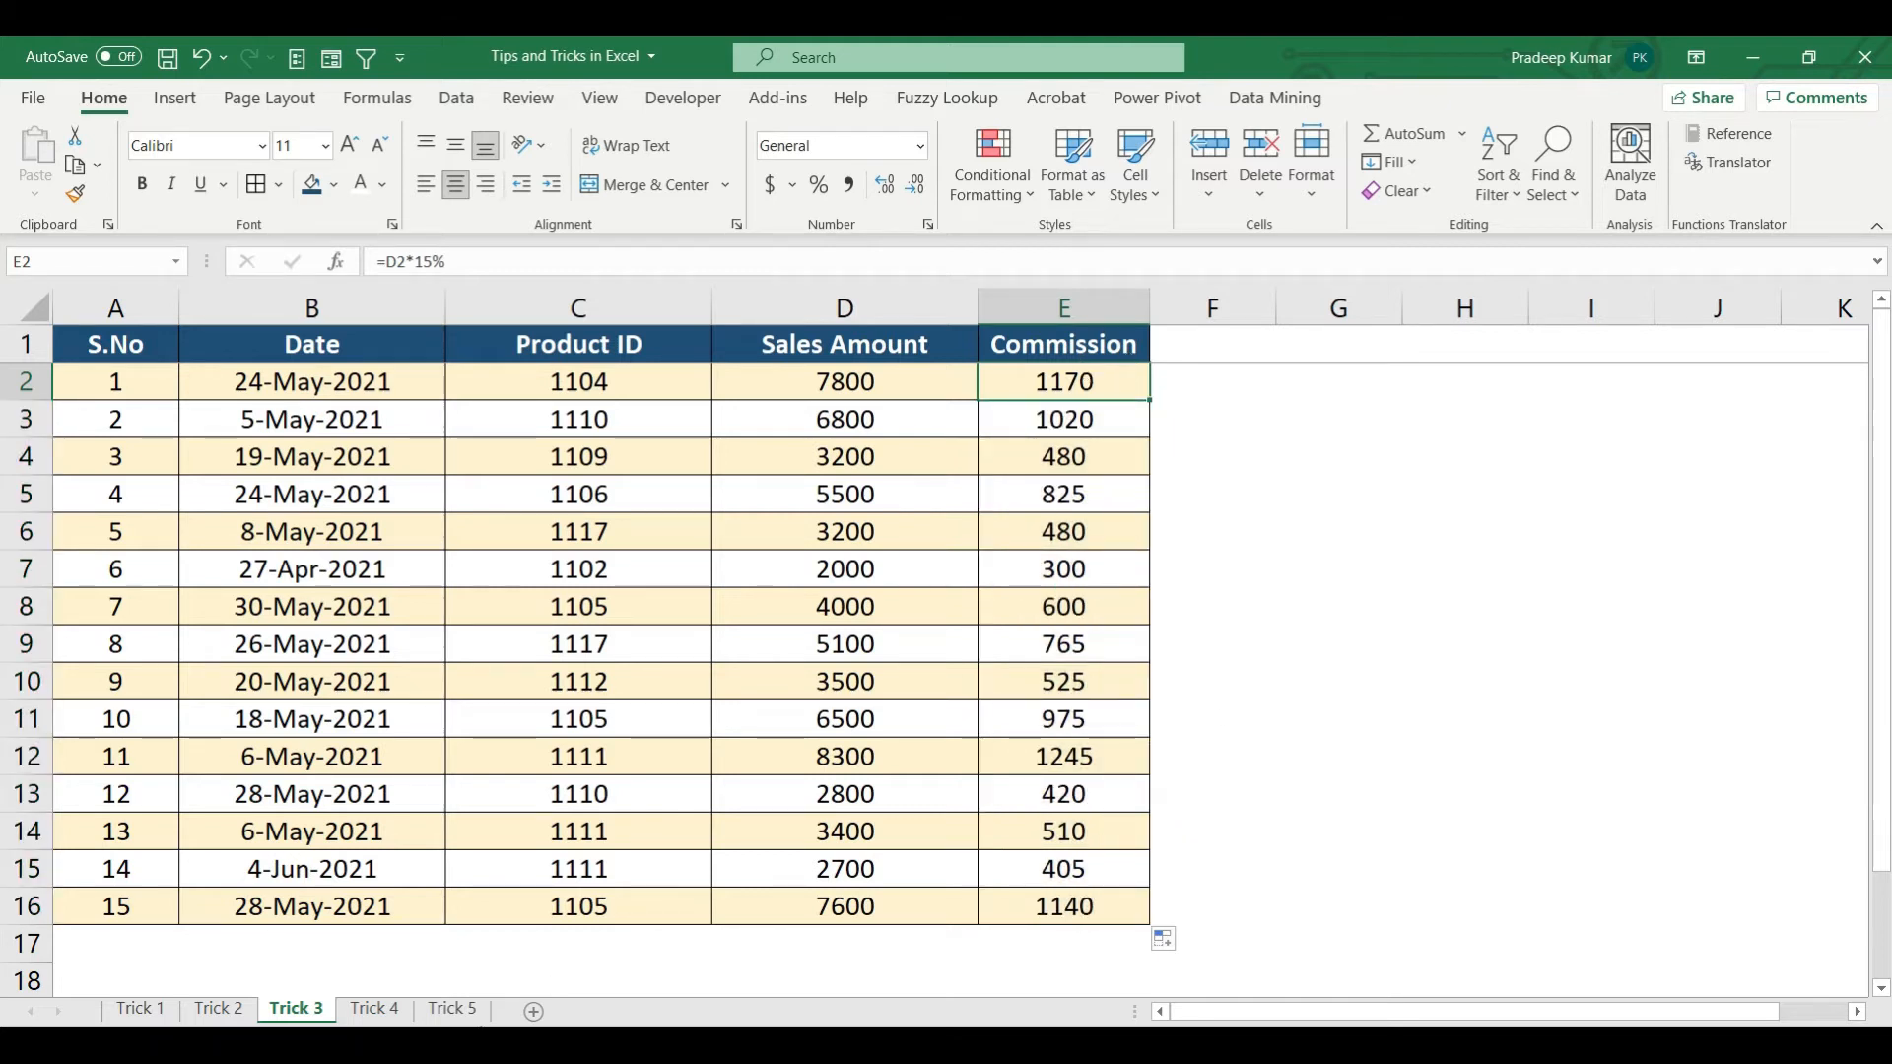
# - On the Trick 4 sheet, insert a blank row above the S.No 2 record in row 3
pyautogui.click(374, 1009)
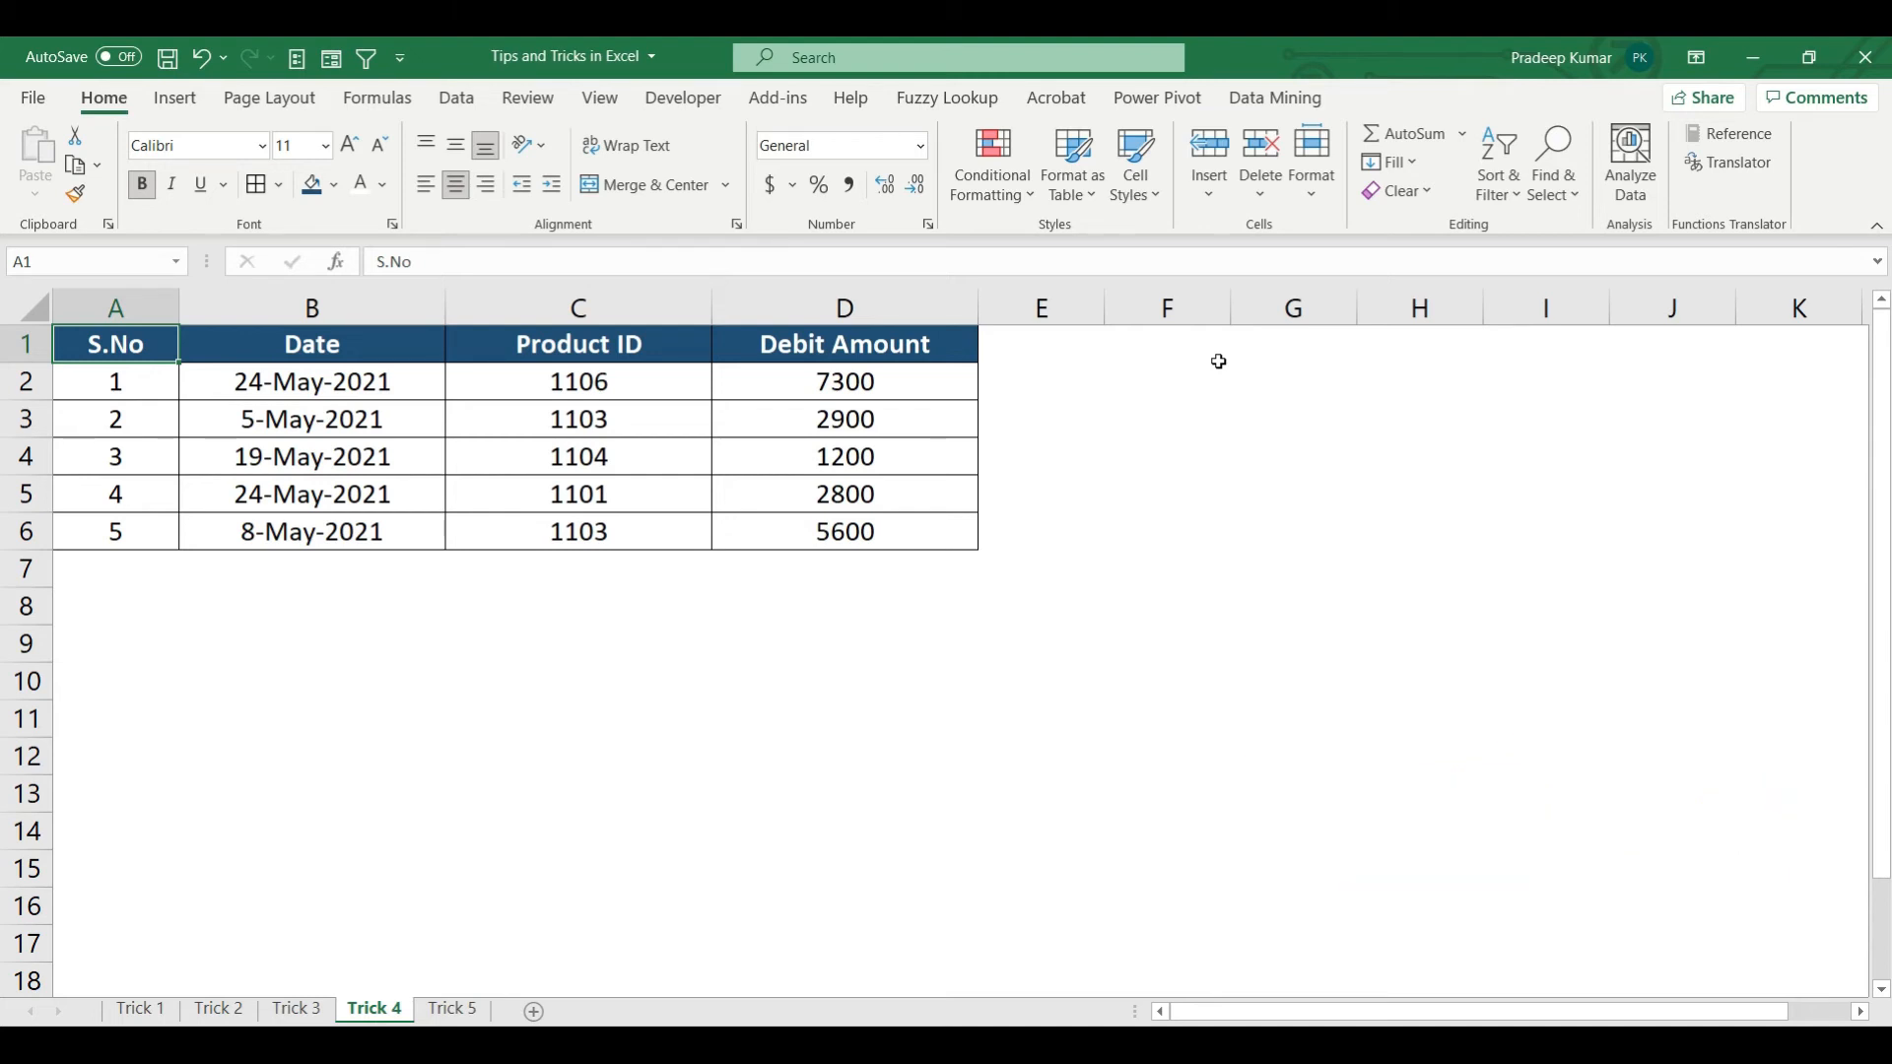
pyautogui.click(132, 431)
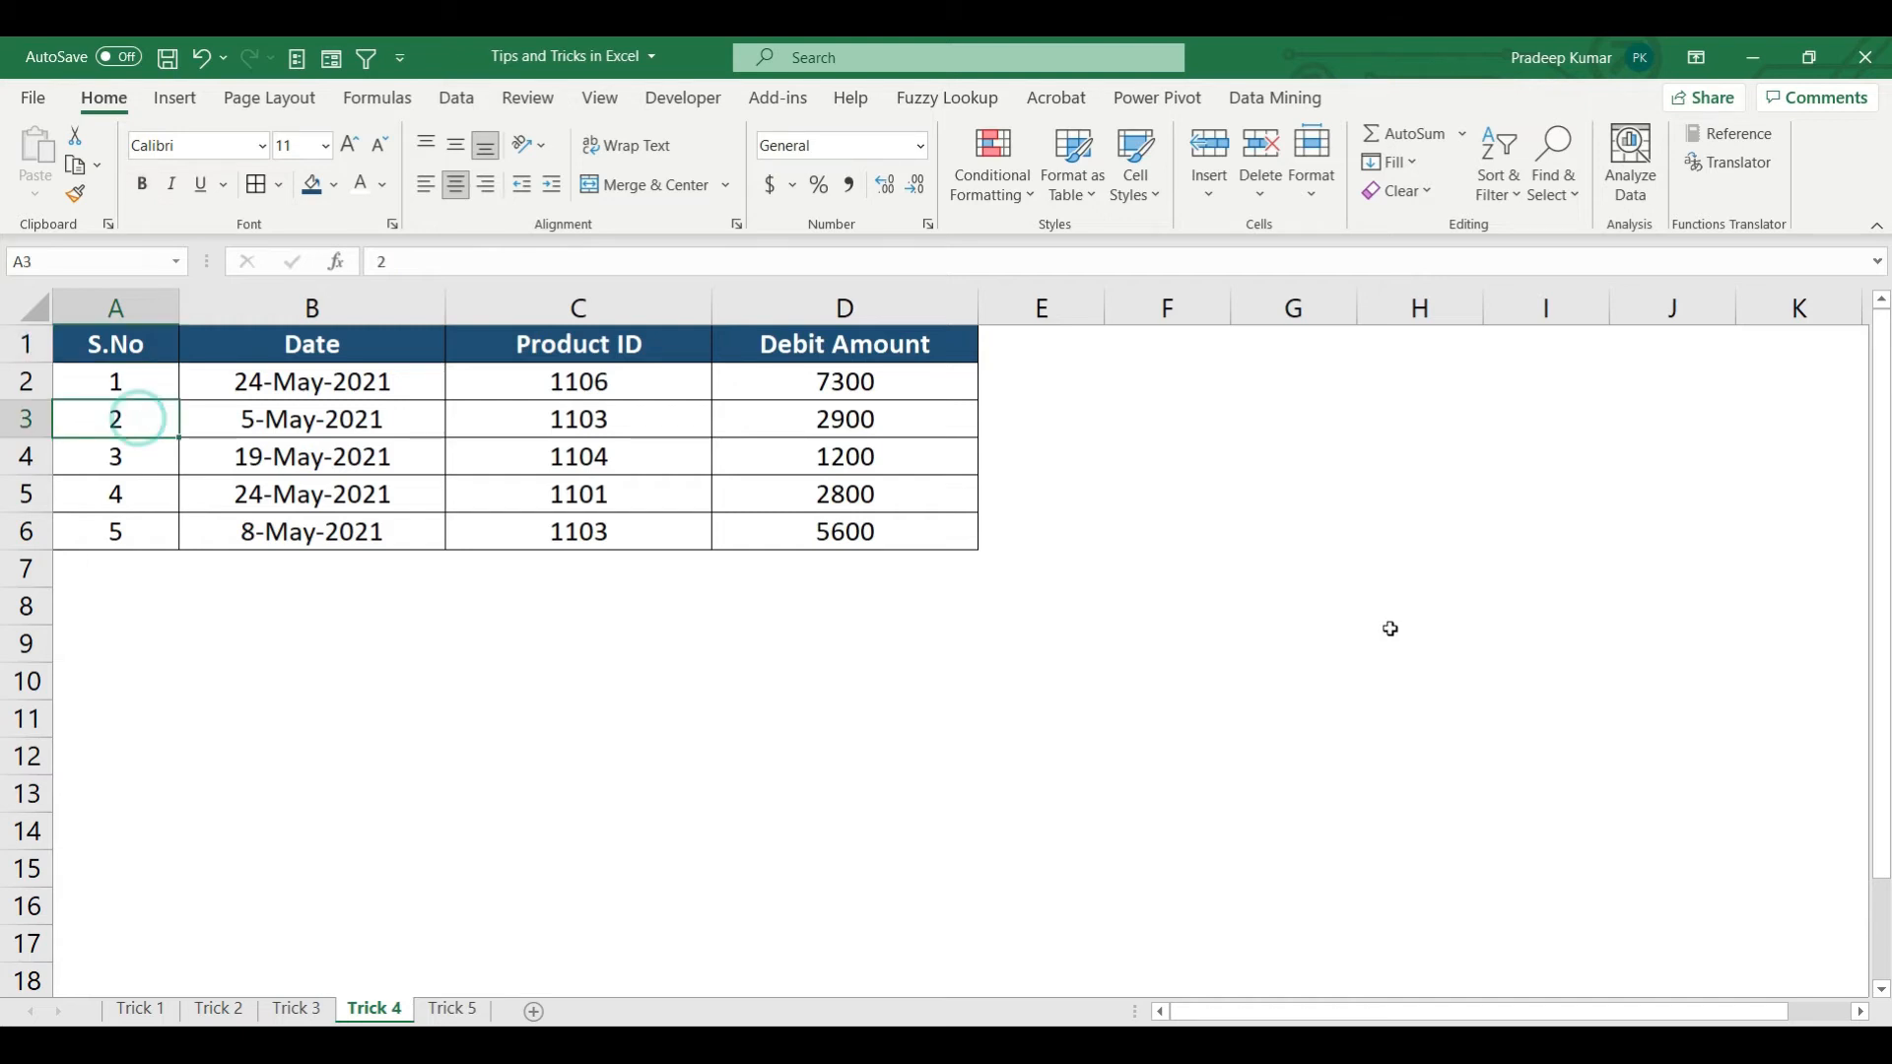
pyautogui.hotkey('shift', 'space')
pyautogui.hotkey('ctrl', '+')
# - Insert a blank row above each of the S.No 3, 4 and 5 records, and undo all the blank row insertions
pyautogui.press('Down')
pyautogui.press('Down')
pyautogui.hotkey('shift', 'space')
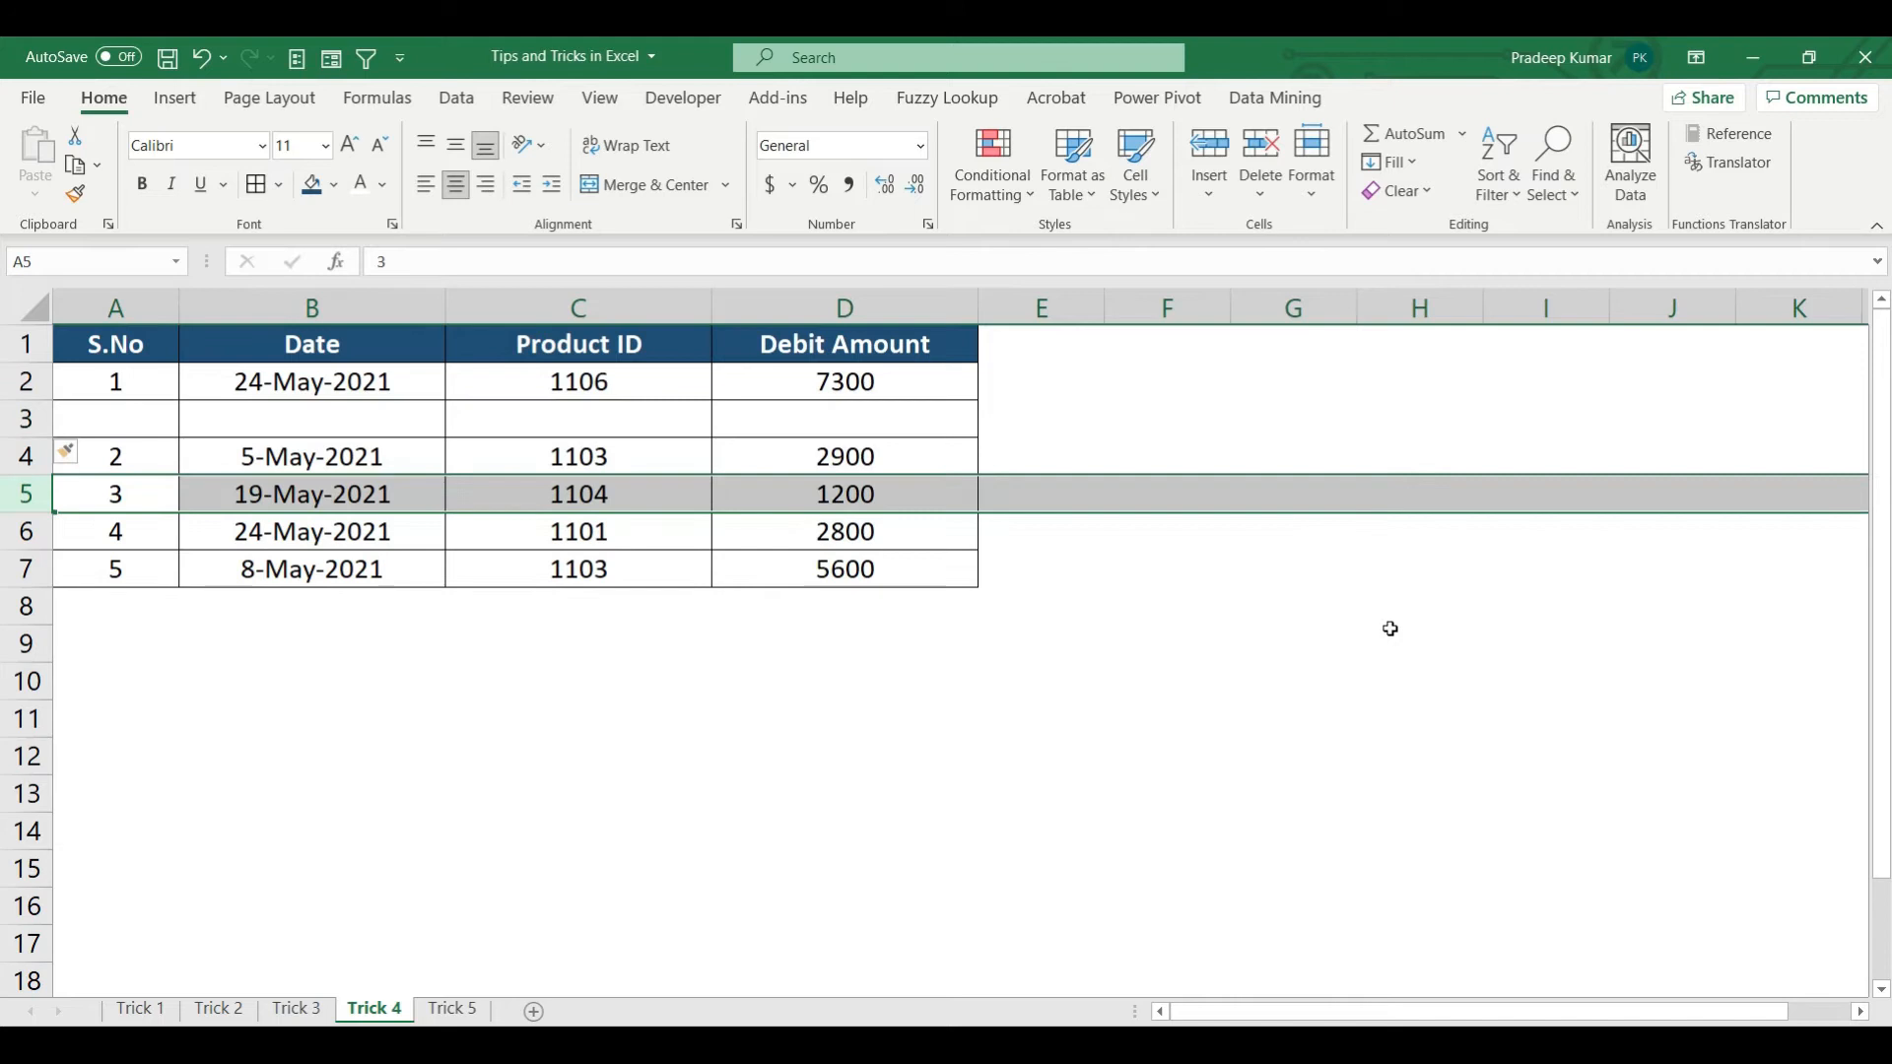
pyautogui.hotkey('ctrl', '+')
pyautogui.press('Down')
pyautogui.press('Down')
pyautogui.hotkey('shift', 'space')
pyautogui.hotkey('ctrl', '+')
pyautogui.press('Down')
pyautogui.press('Down')
pyautogui.hotkey('shift', 'space')
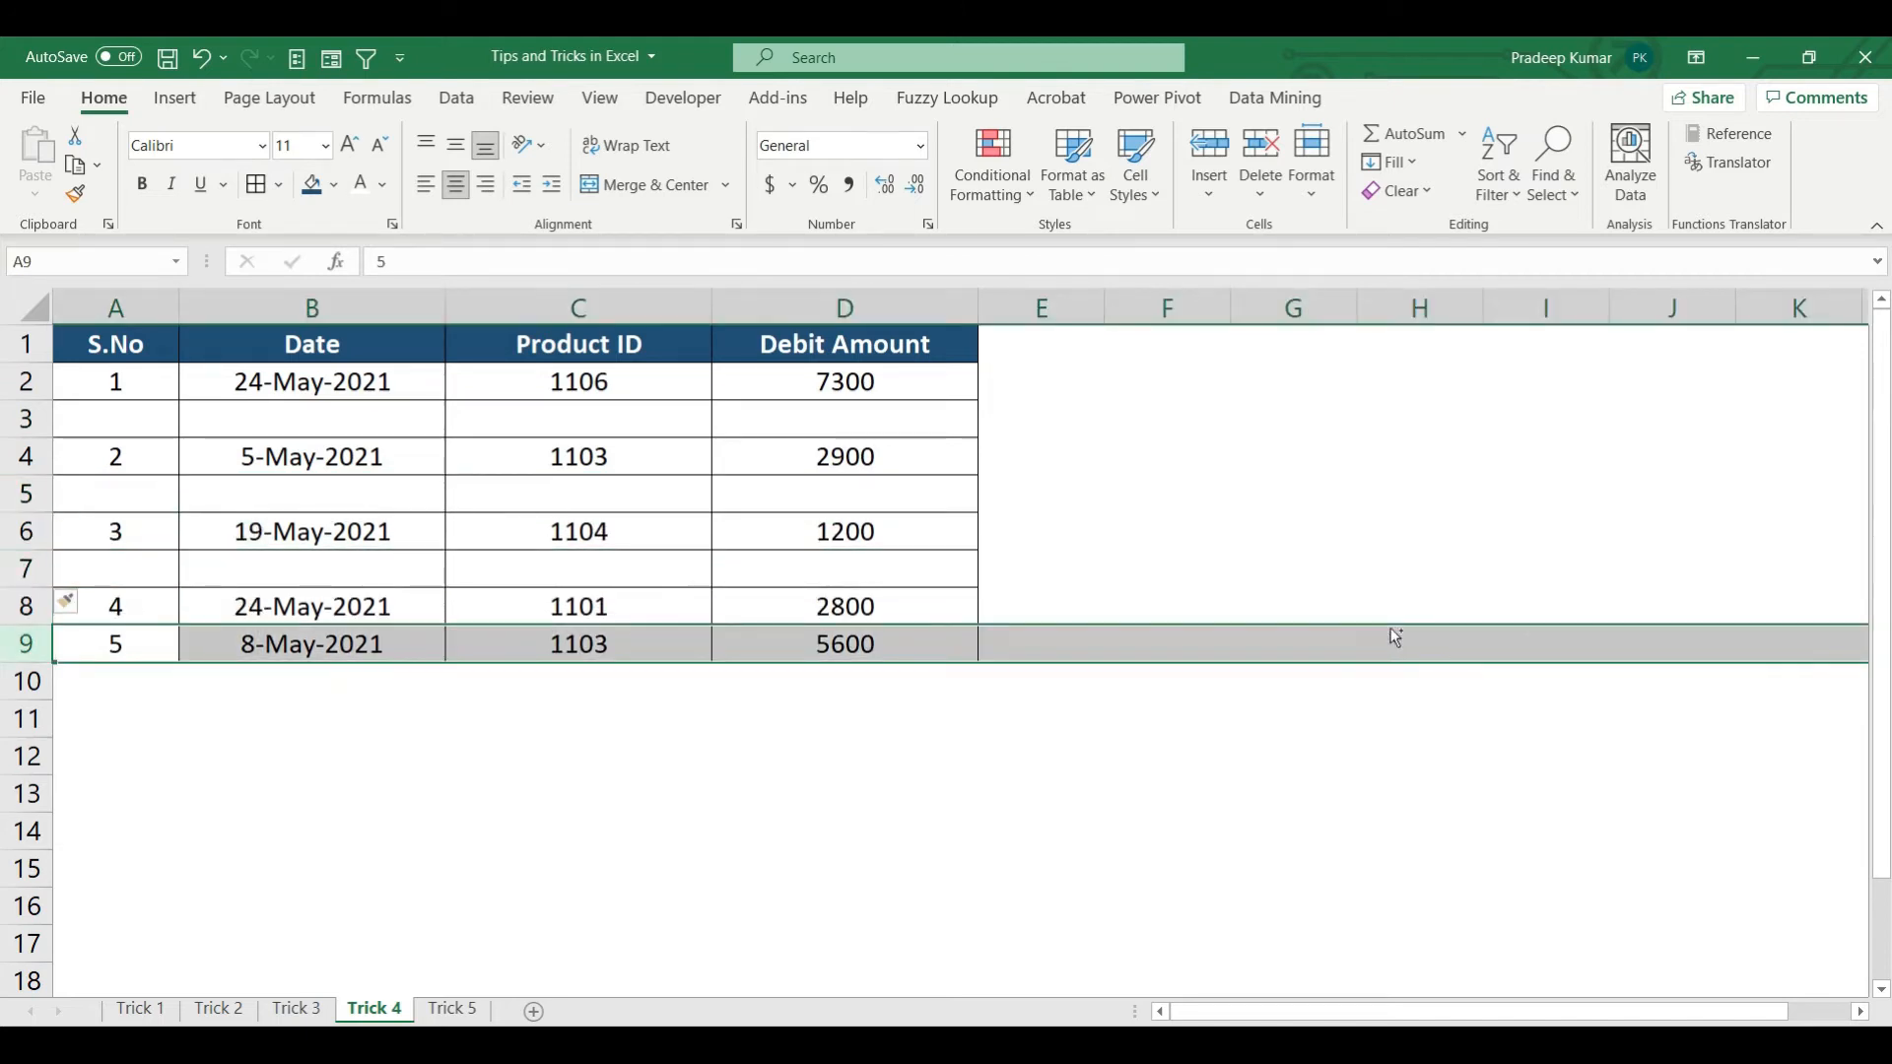
pyautogui.hotkey('ctrl', '+')
pyautogui.press('Down')
pyautogui.press('Down')
pyautogui.press('Down')
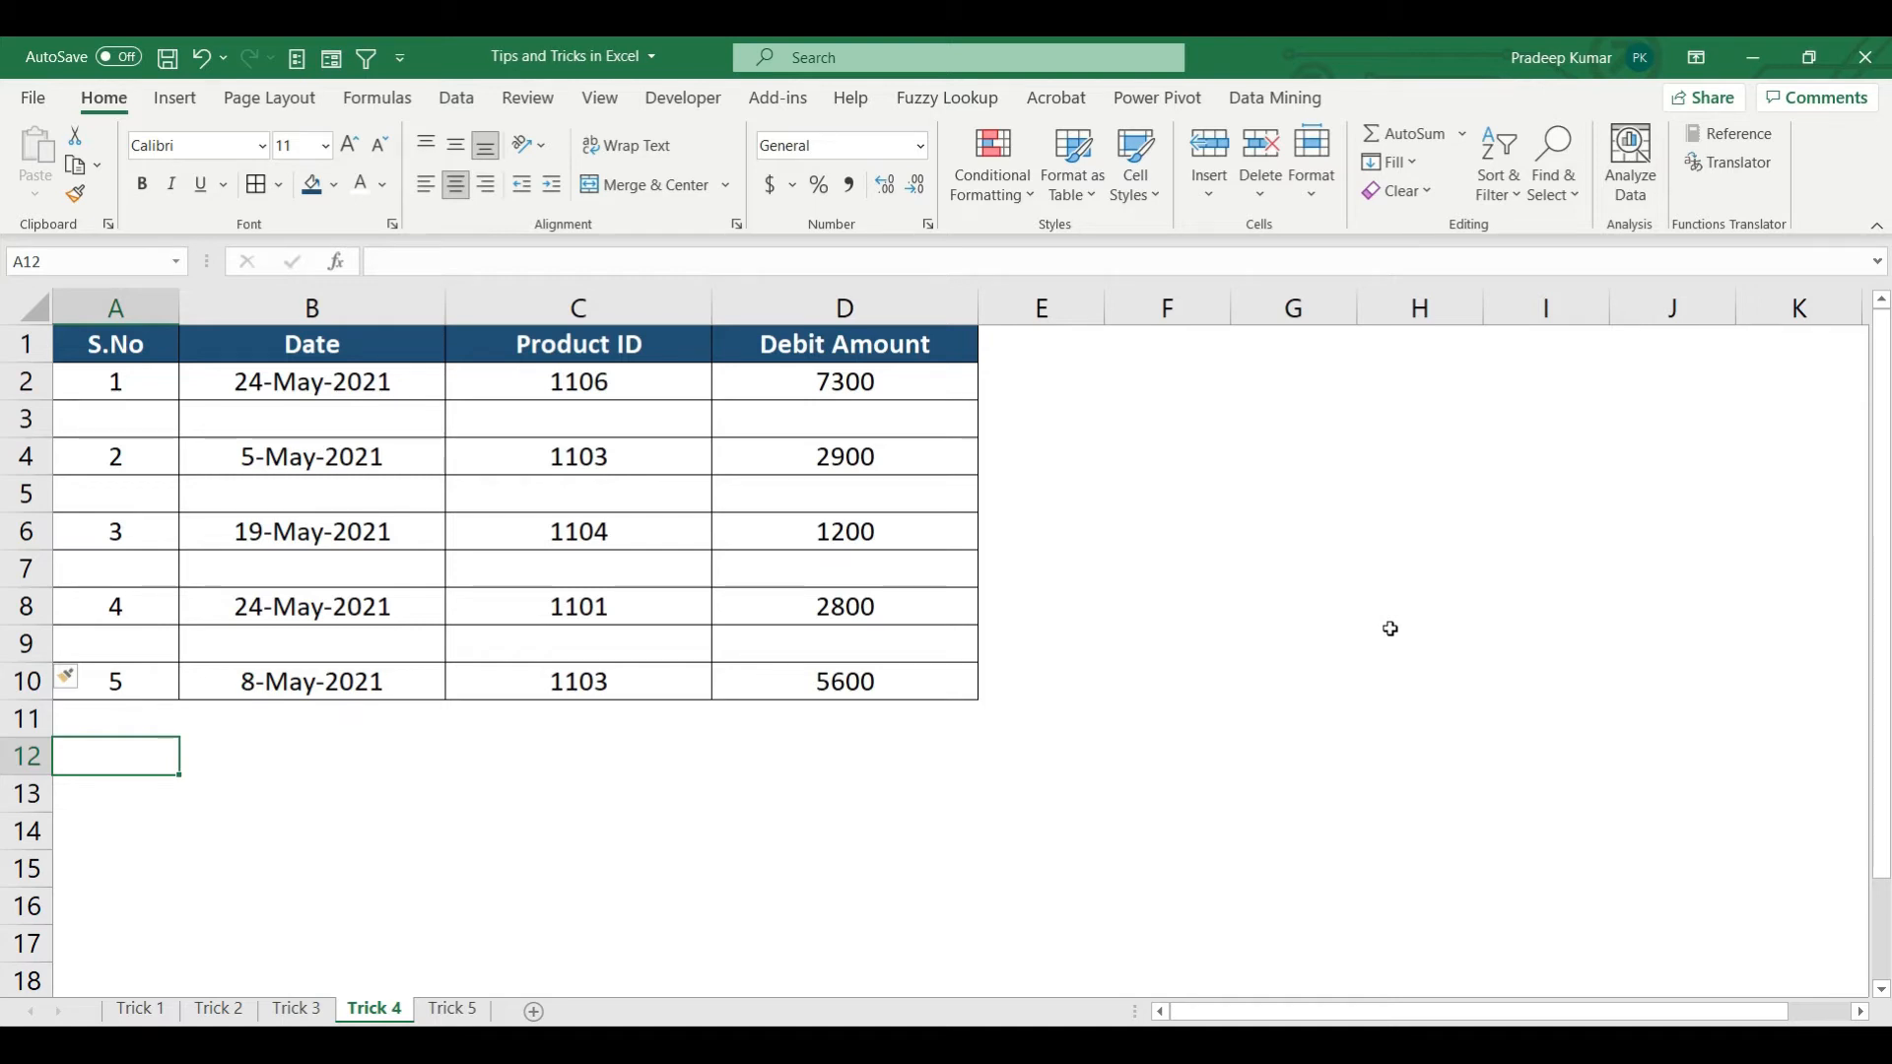
pyautogui.hotkey('ctrl', 'z')
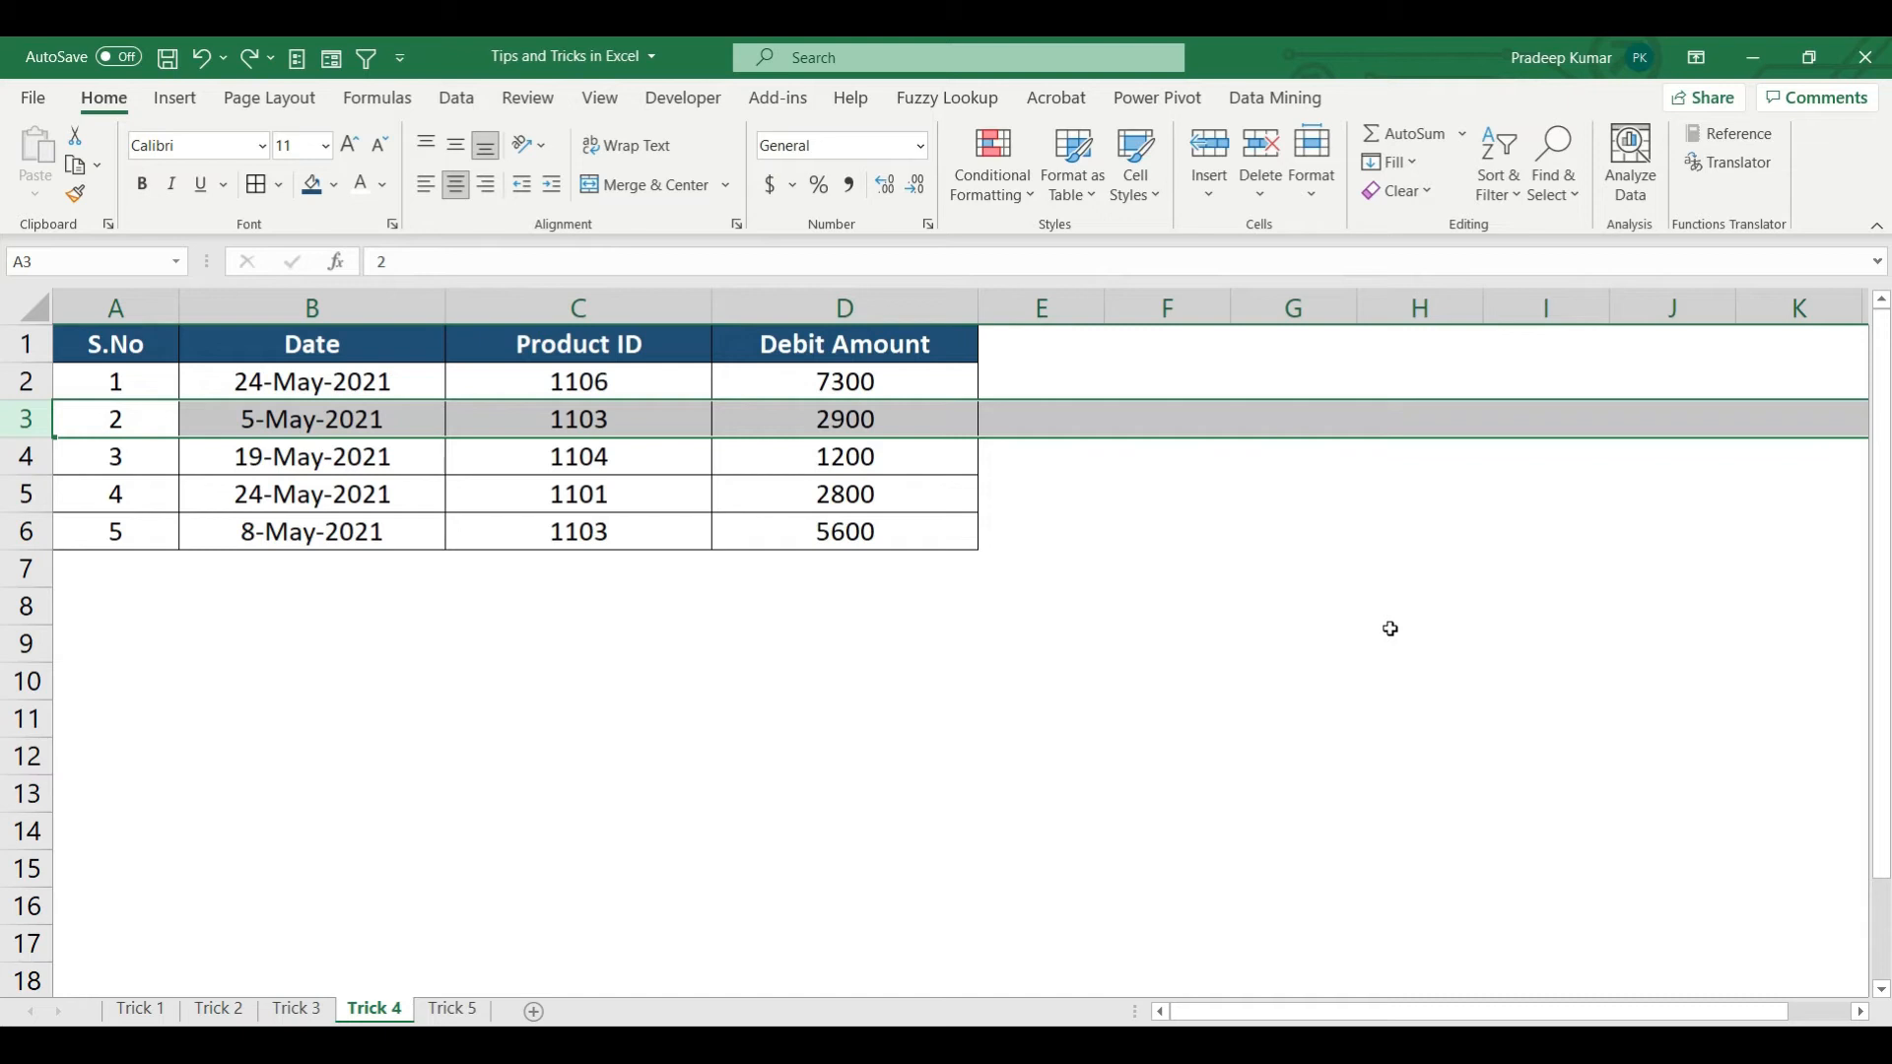
# - Copy the five records in A2:D6 and paste them directly below the data, starting at A7
pyautogui.press('Up')
pyautogui.hotkey('ctrl', 'shift', 'Down')
pyautogui.hotkey('ctrl', 'shift', 'Right')
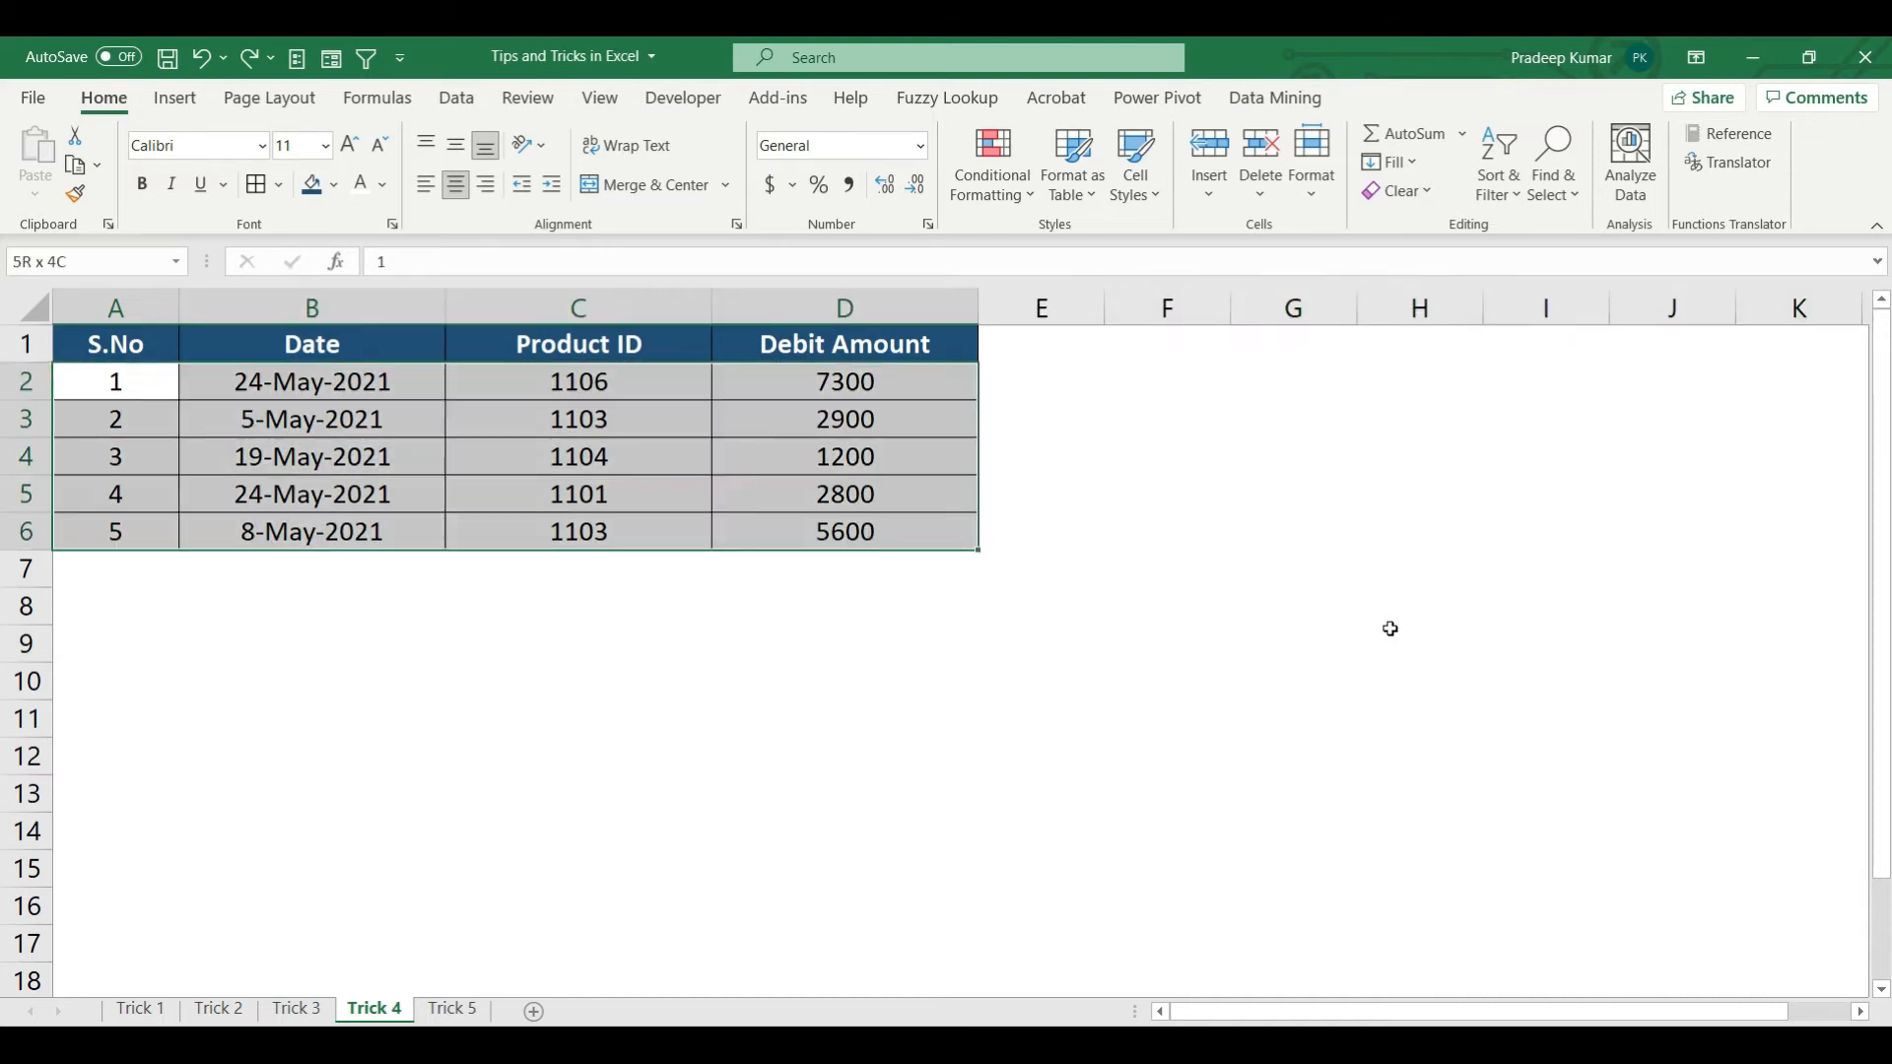
pyautogui.hotkey('ctrl', 'c')
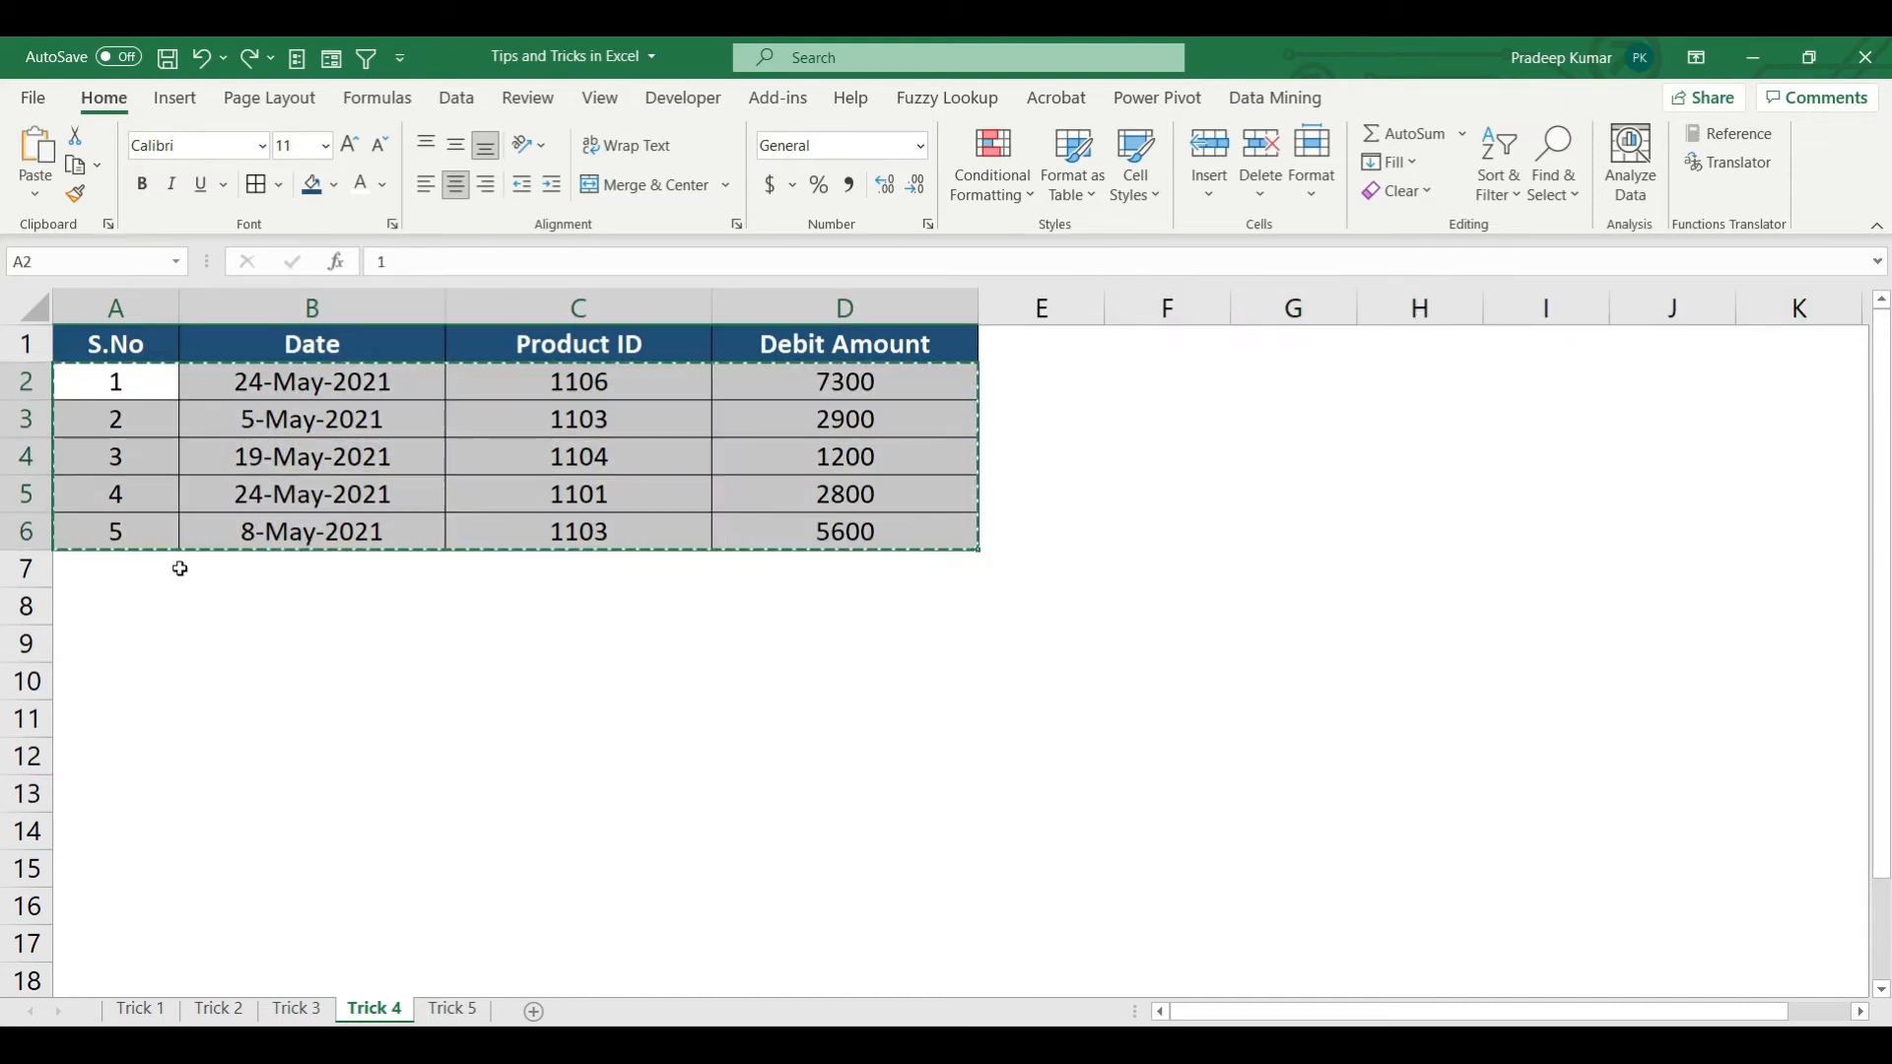
pyautogui.click(168, 565)
pyautogui.hotkey('ctrl', 'v')
pyautogui.press('Escape')
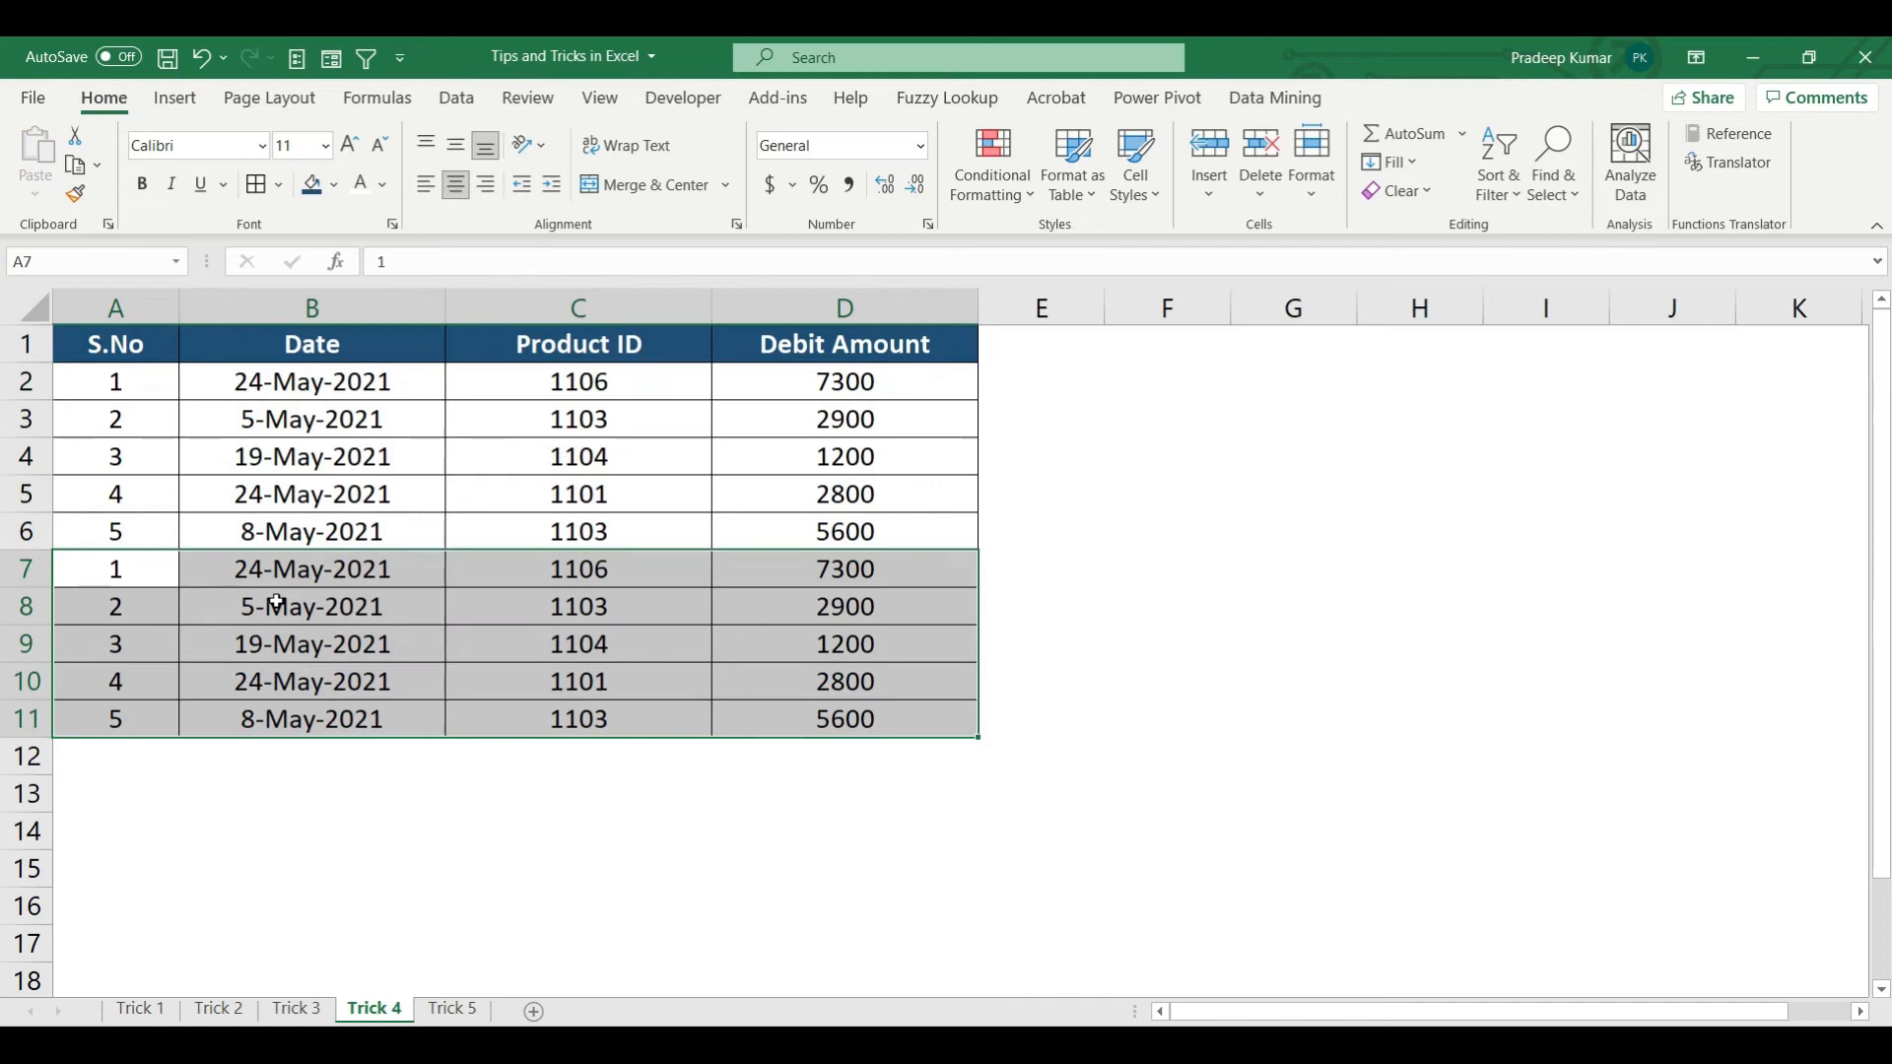
# - Add filters to the header row, sort the S.No column smallest to largest, and remove the filters
pyautogui.click(117, 344)
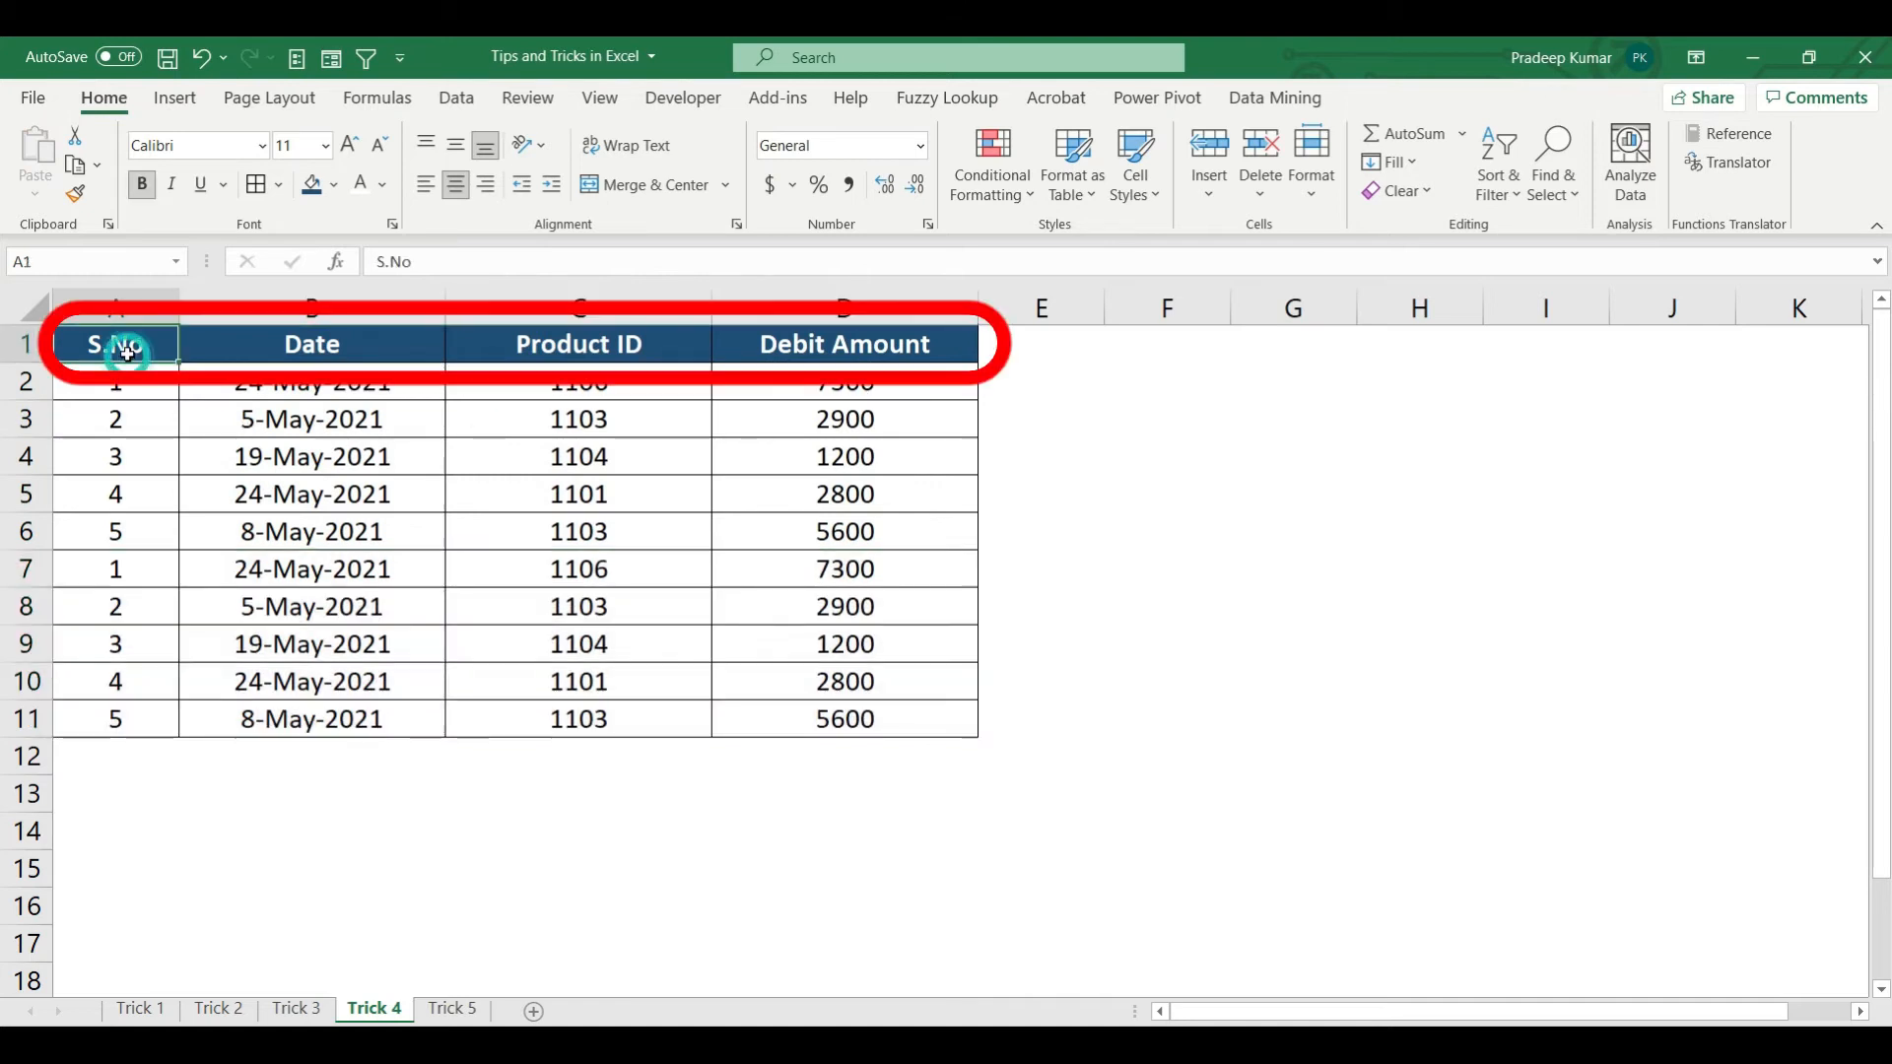
pyautogui.hotkey('ctrl', 'shift', 'Right')
pyautogui.hotkey('ctrl', 'shift', 'l')
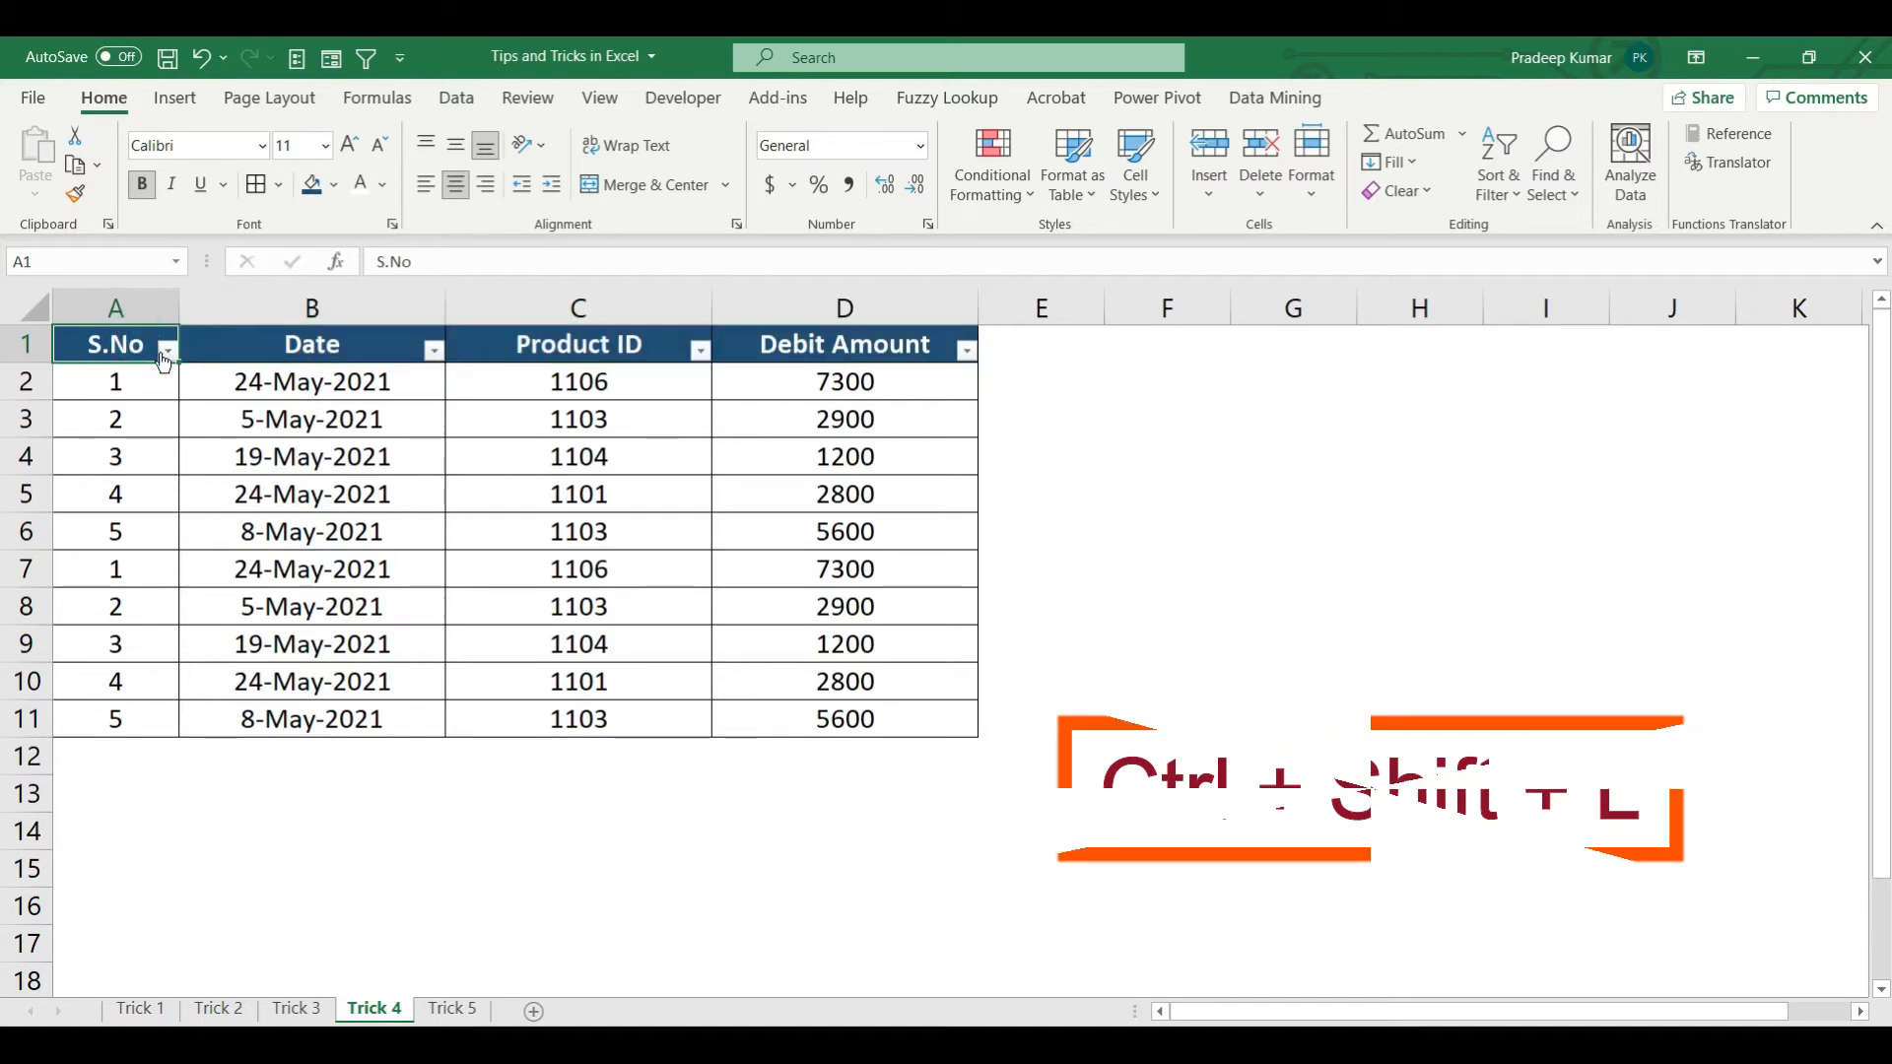
pyautogui.click(167, 350)
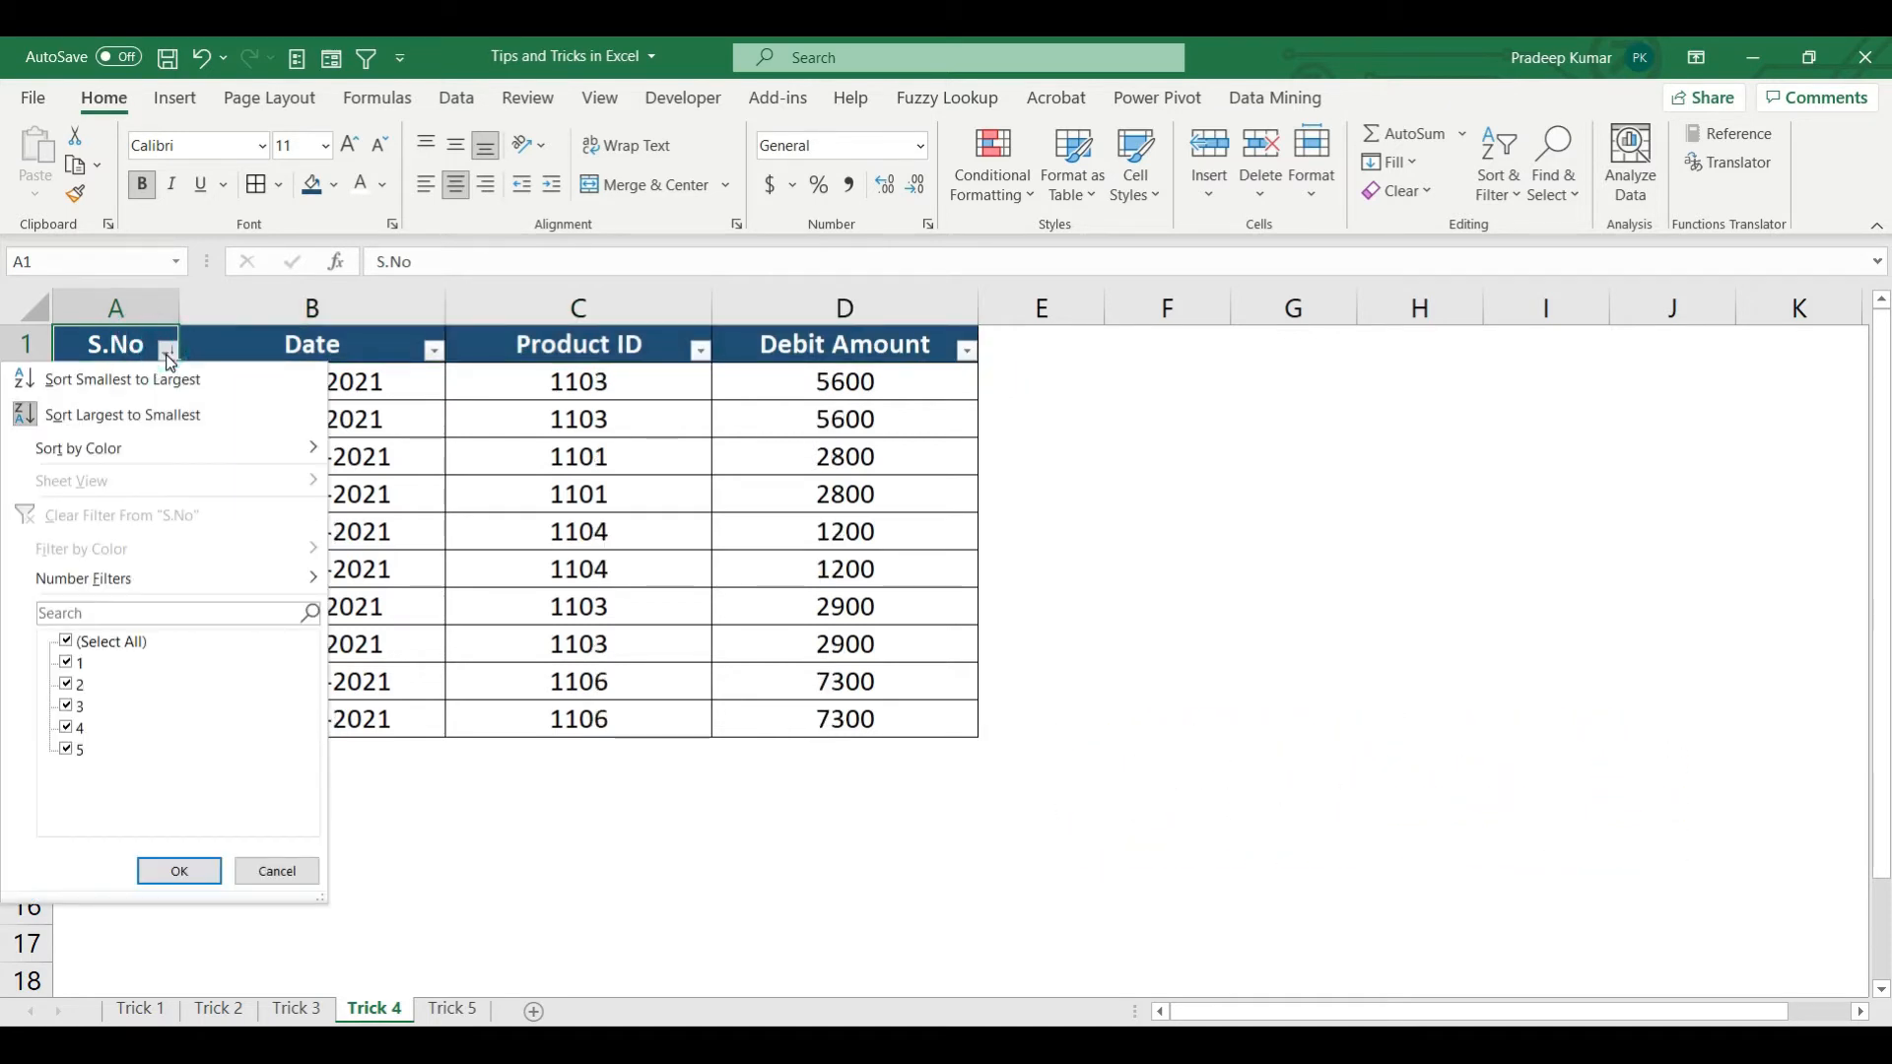
pyautogui.click(121, 381)
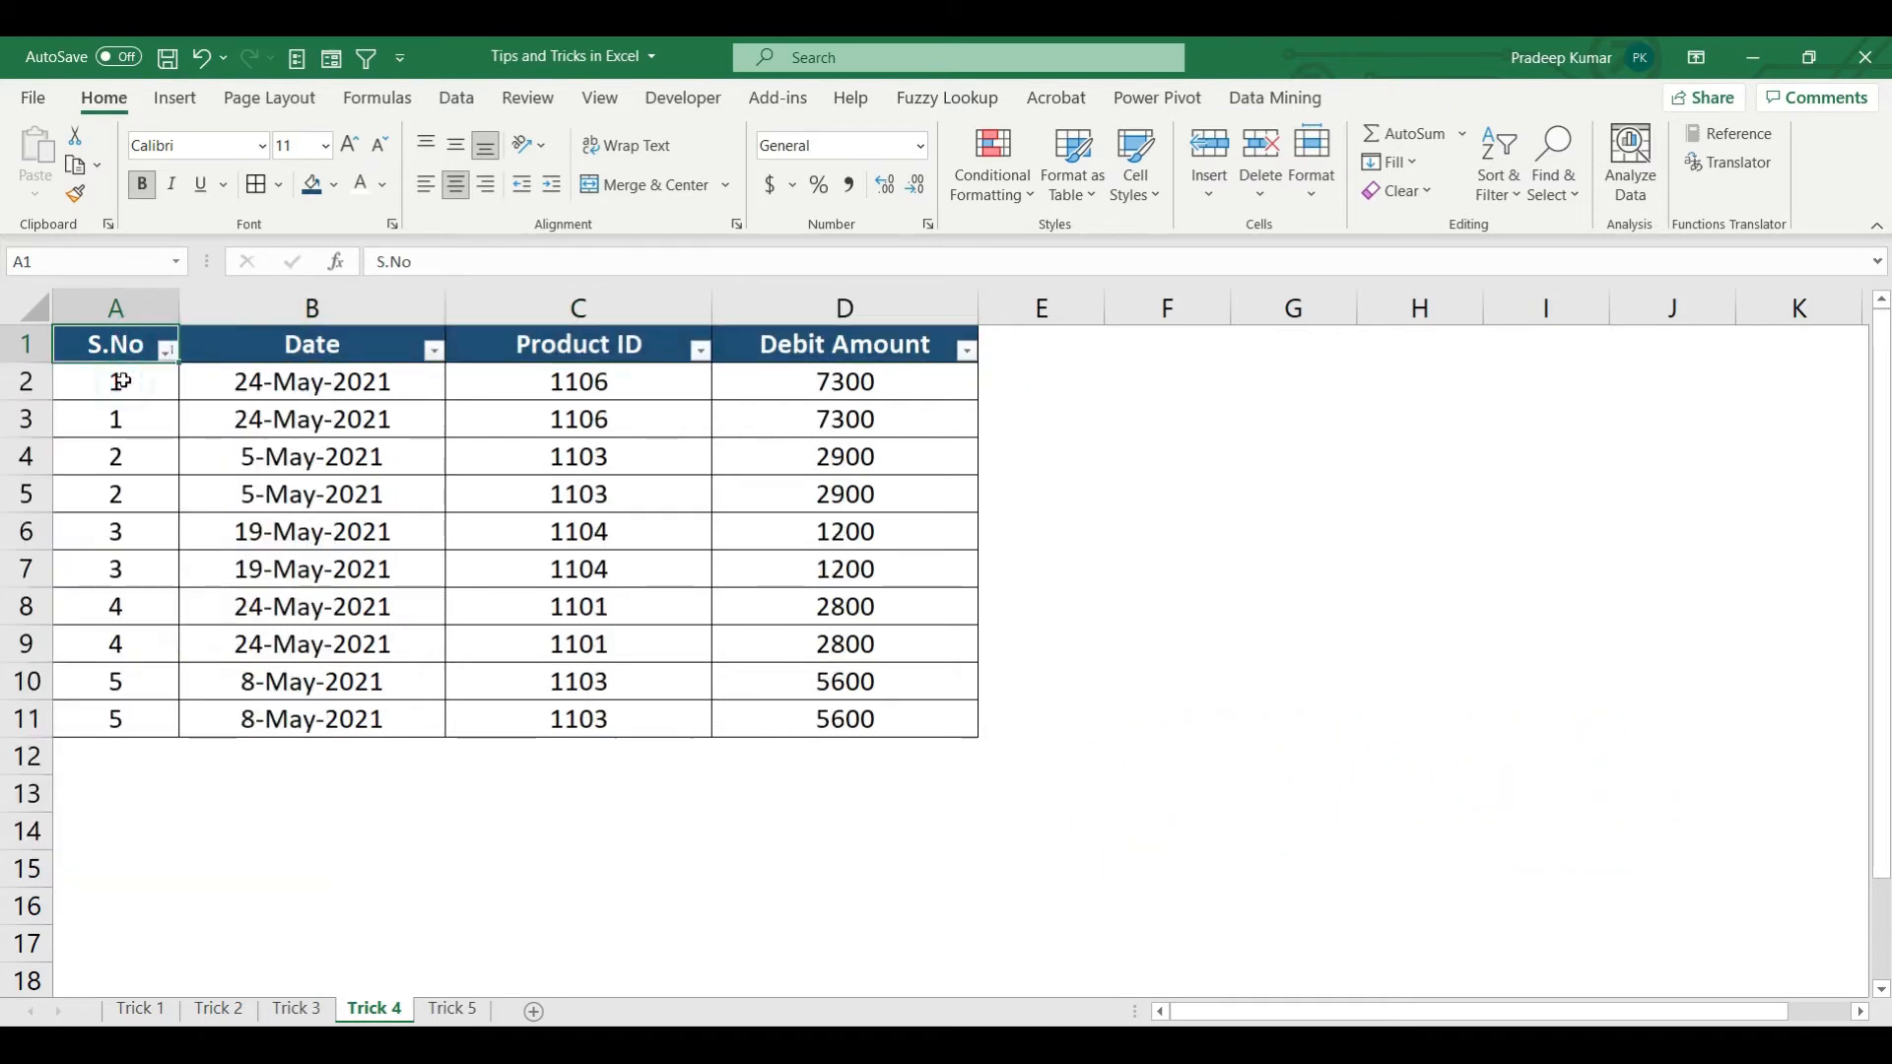
pyautogui.hotkey('ctrl', 'shift', 'l')
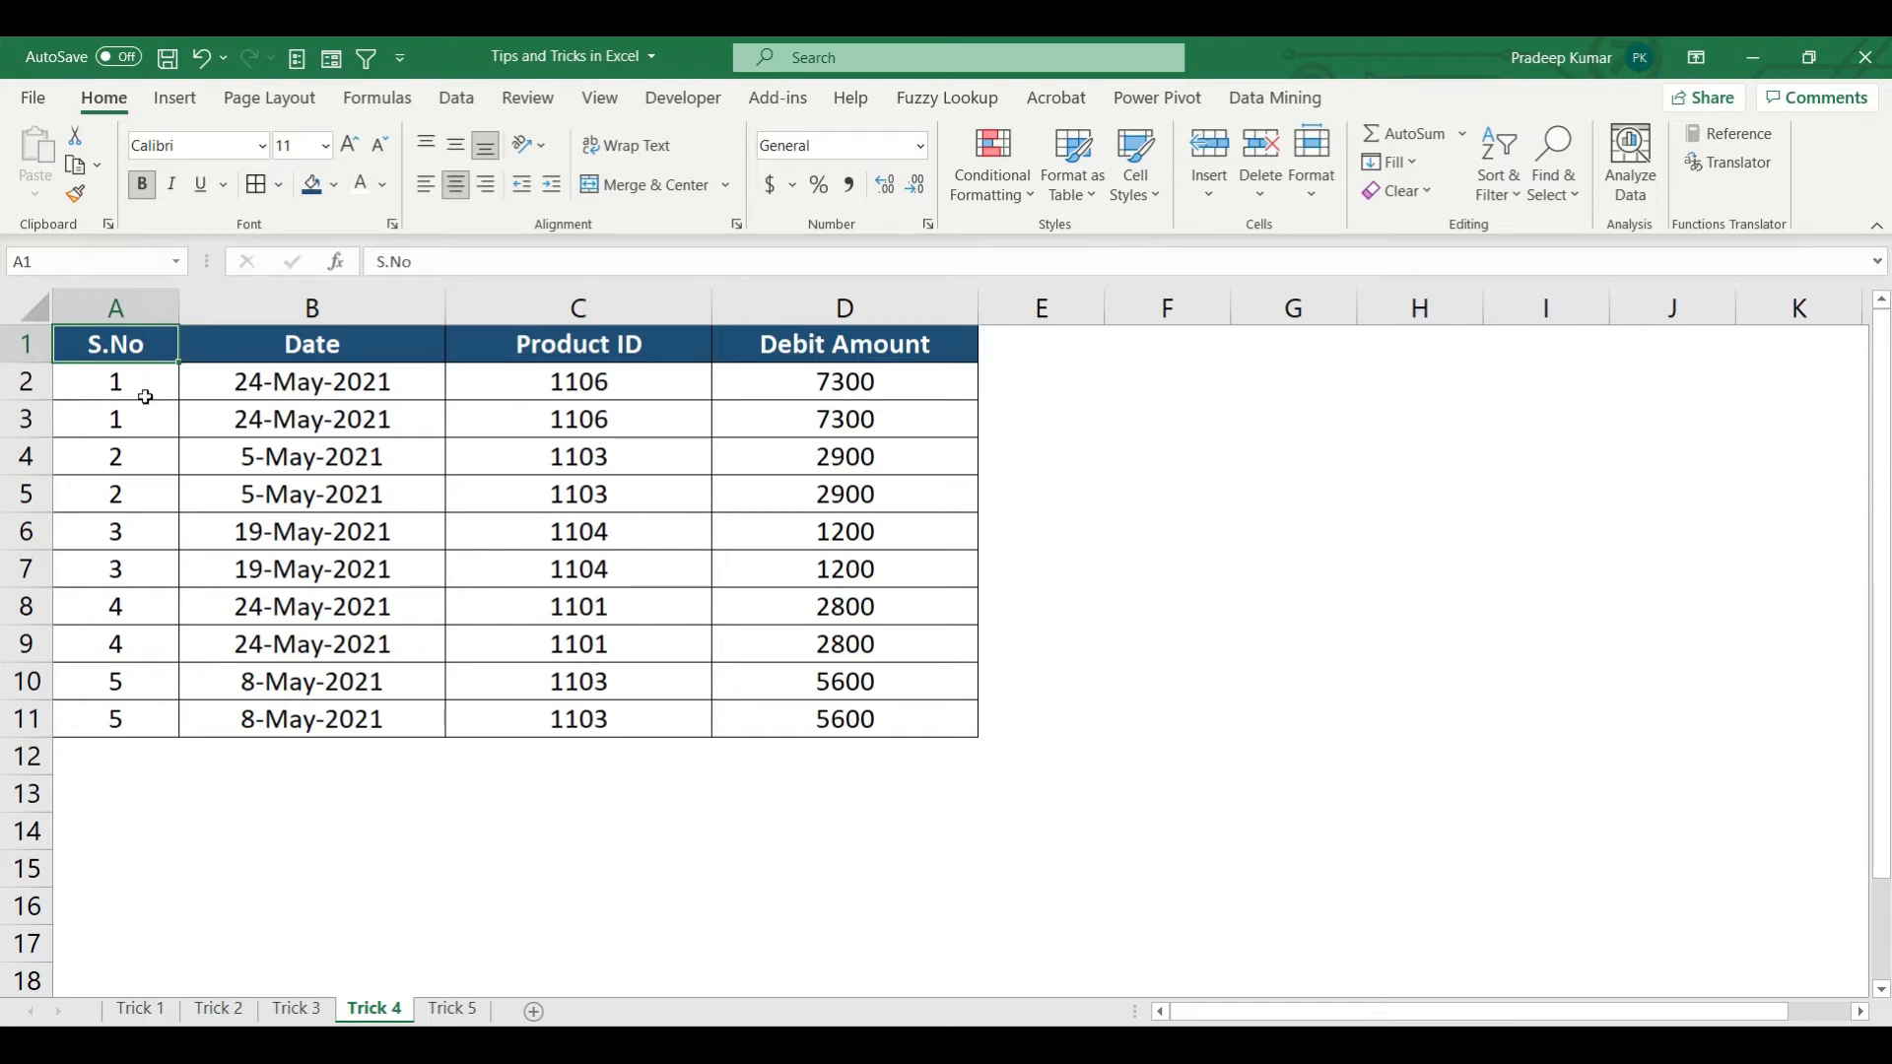
pyautogui.moveTo(142, 392); pyautogui.dragTo(141, 498)
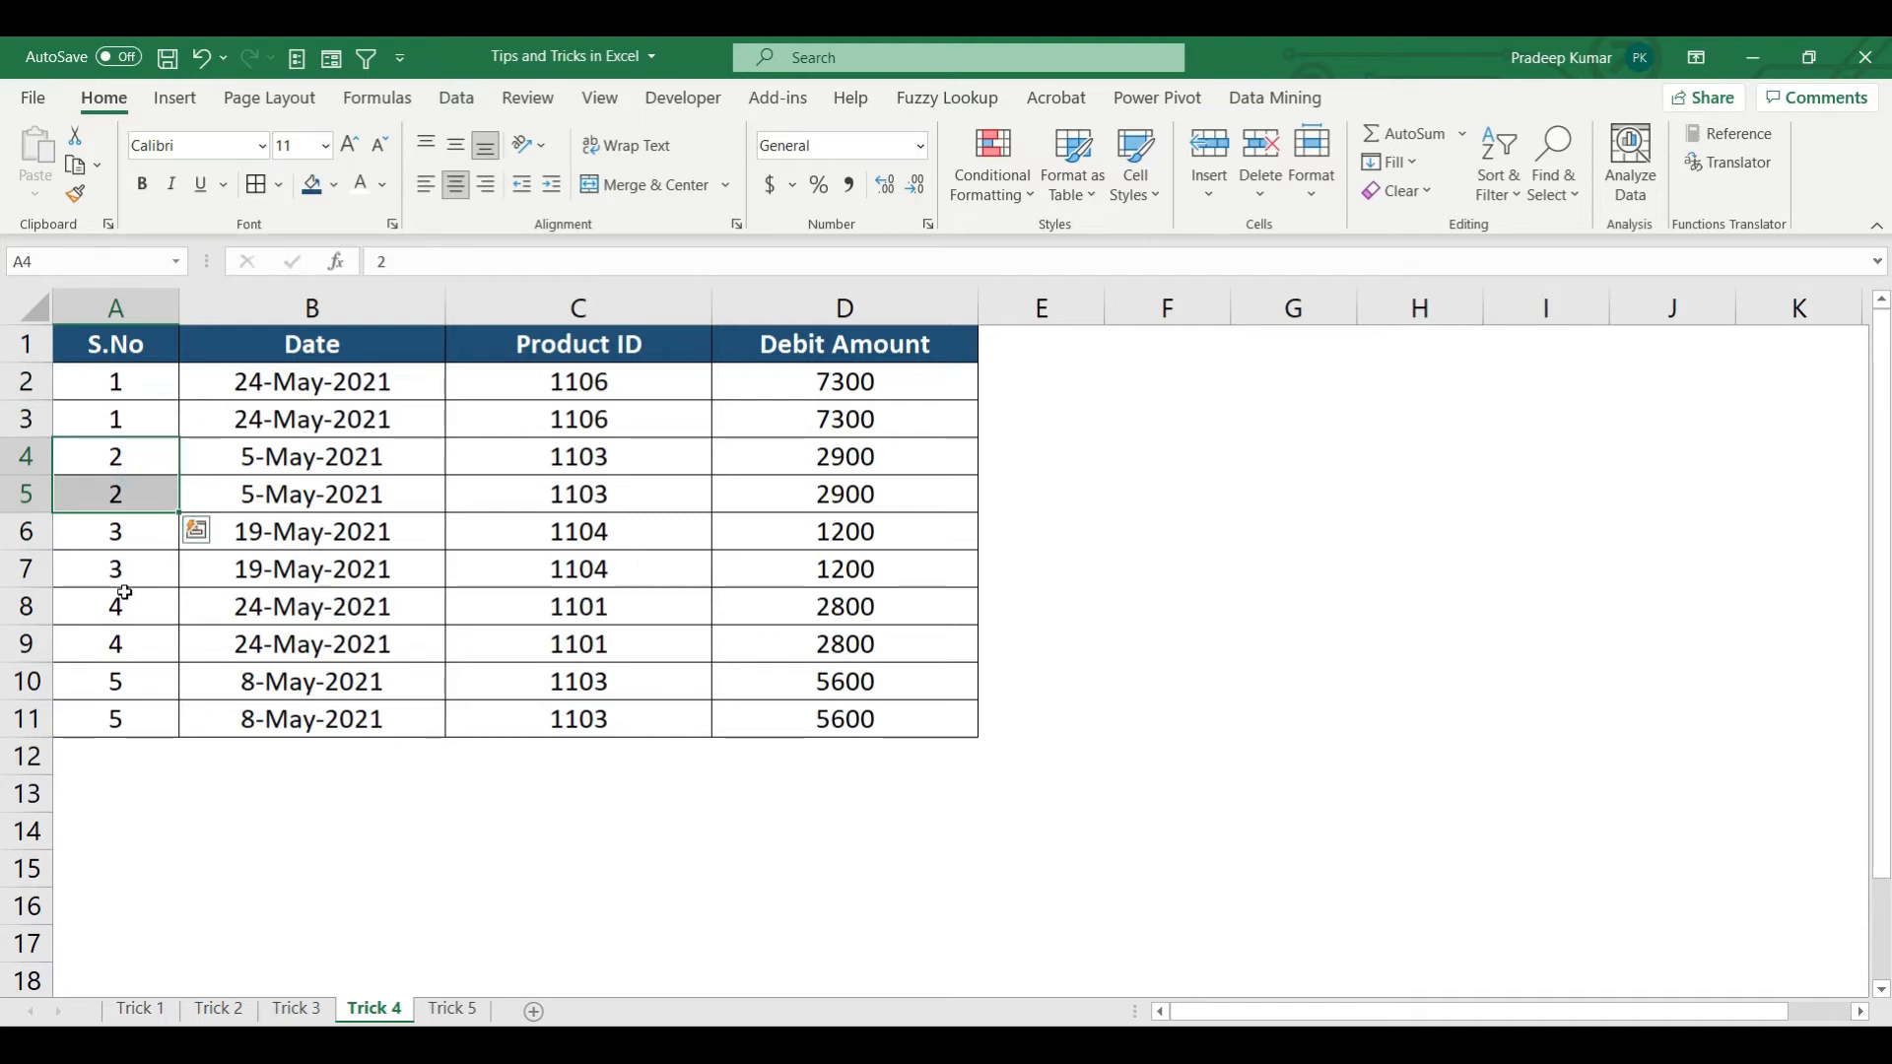
# - Enter the helper numbers 1 in E2 and 2 in E3 beside the duplicated S.No 1 records
pyautogui.click(1044, 380)
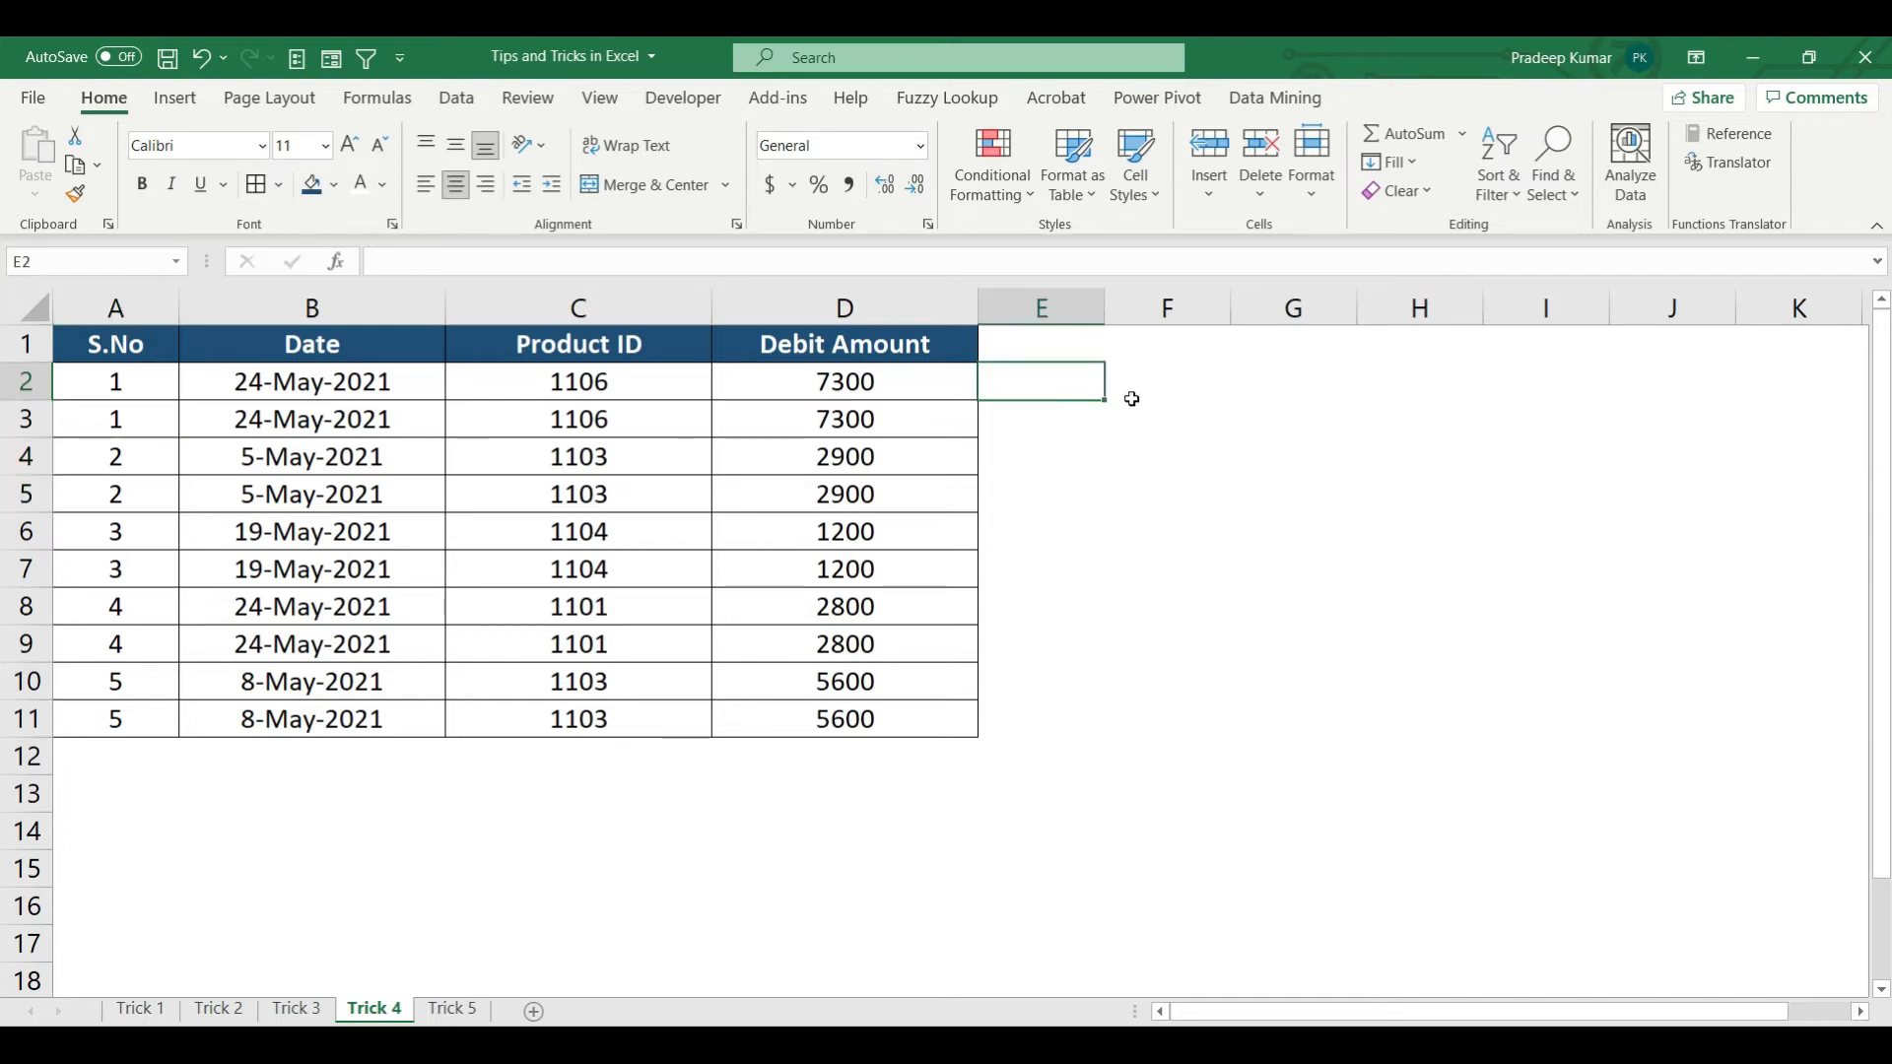
pyautogui.write('1')
pyautogui.press('Return')
pyautogui.write('24')
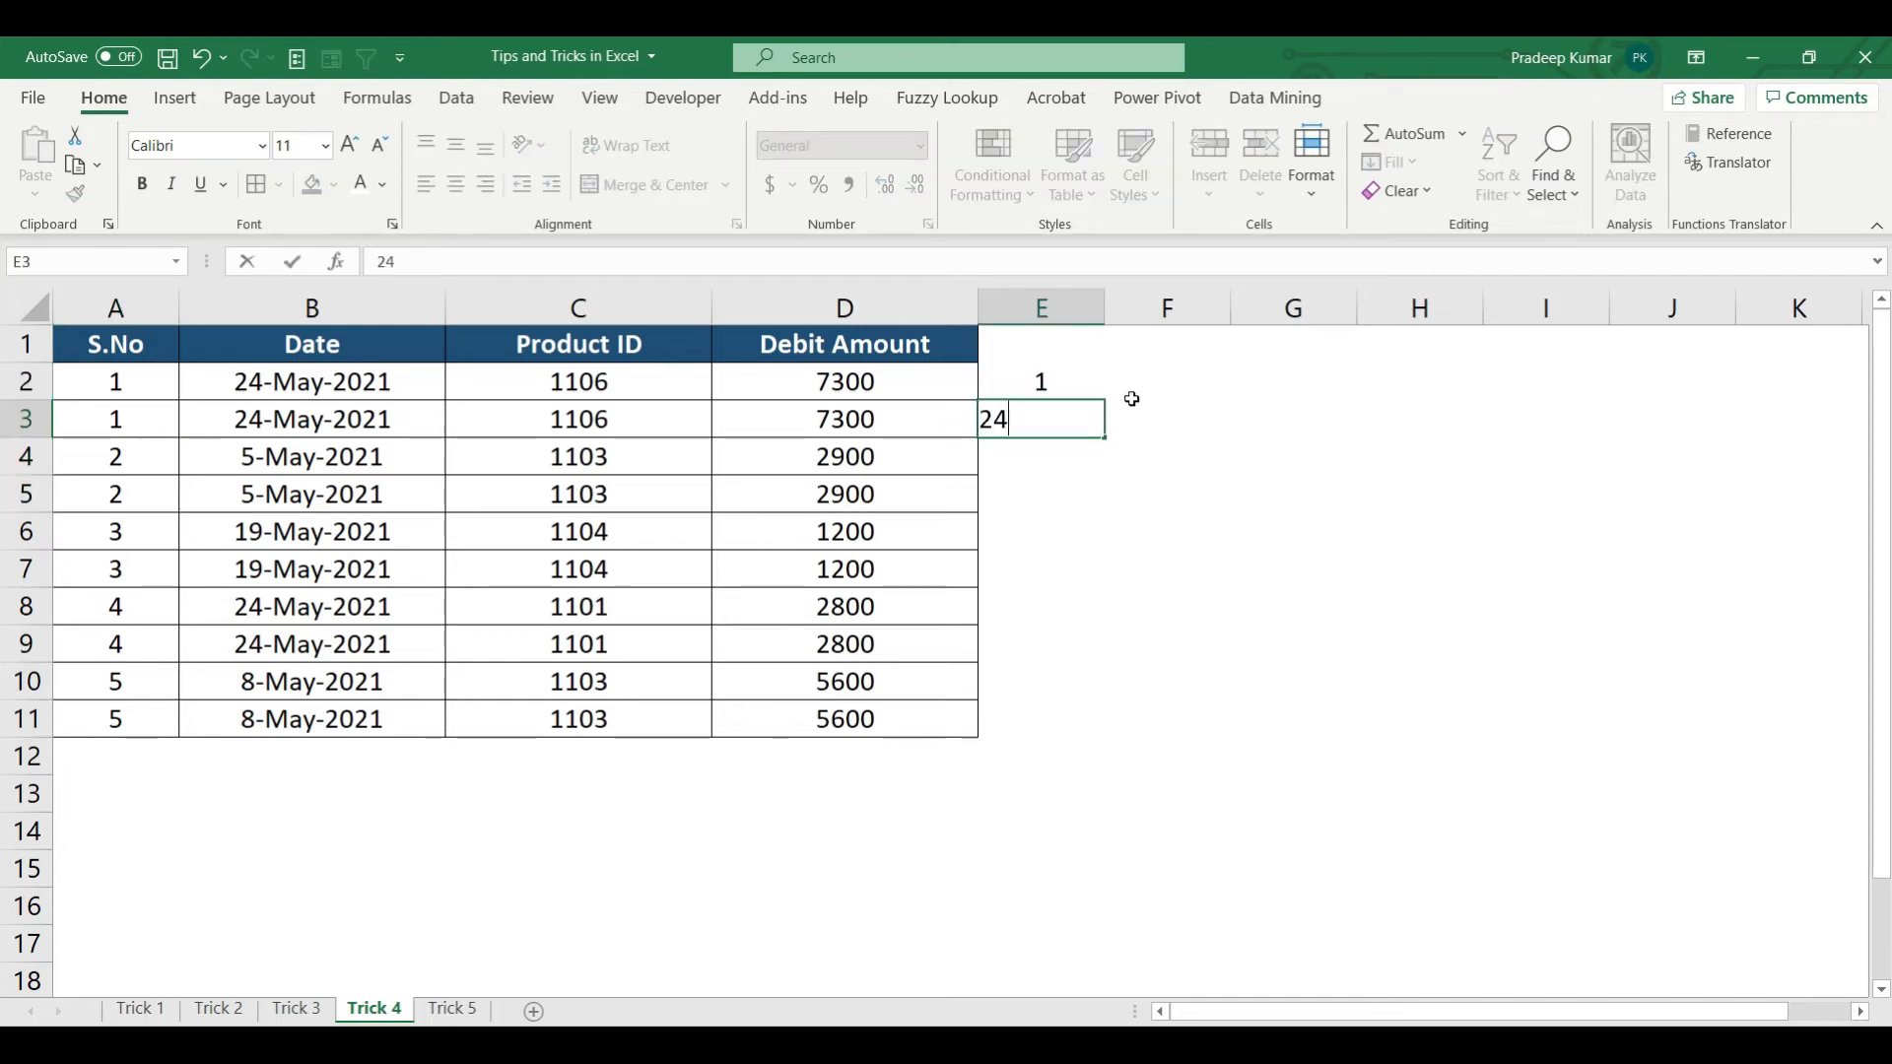
pyautogui.press('BackSpace')
pyautogui.press('Return')
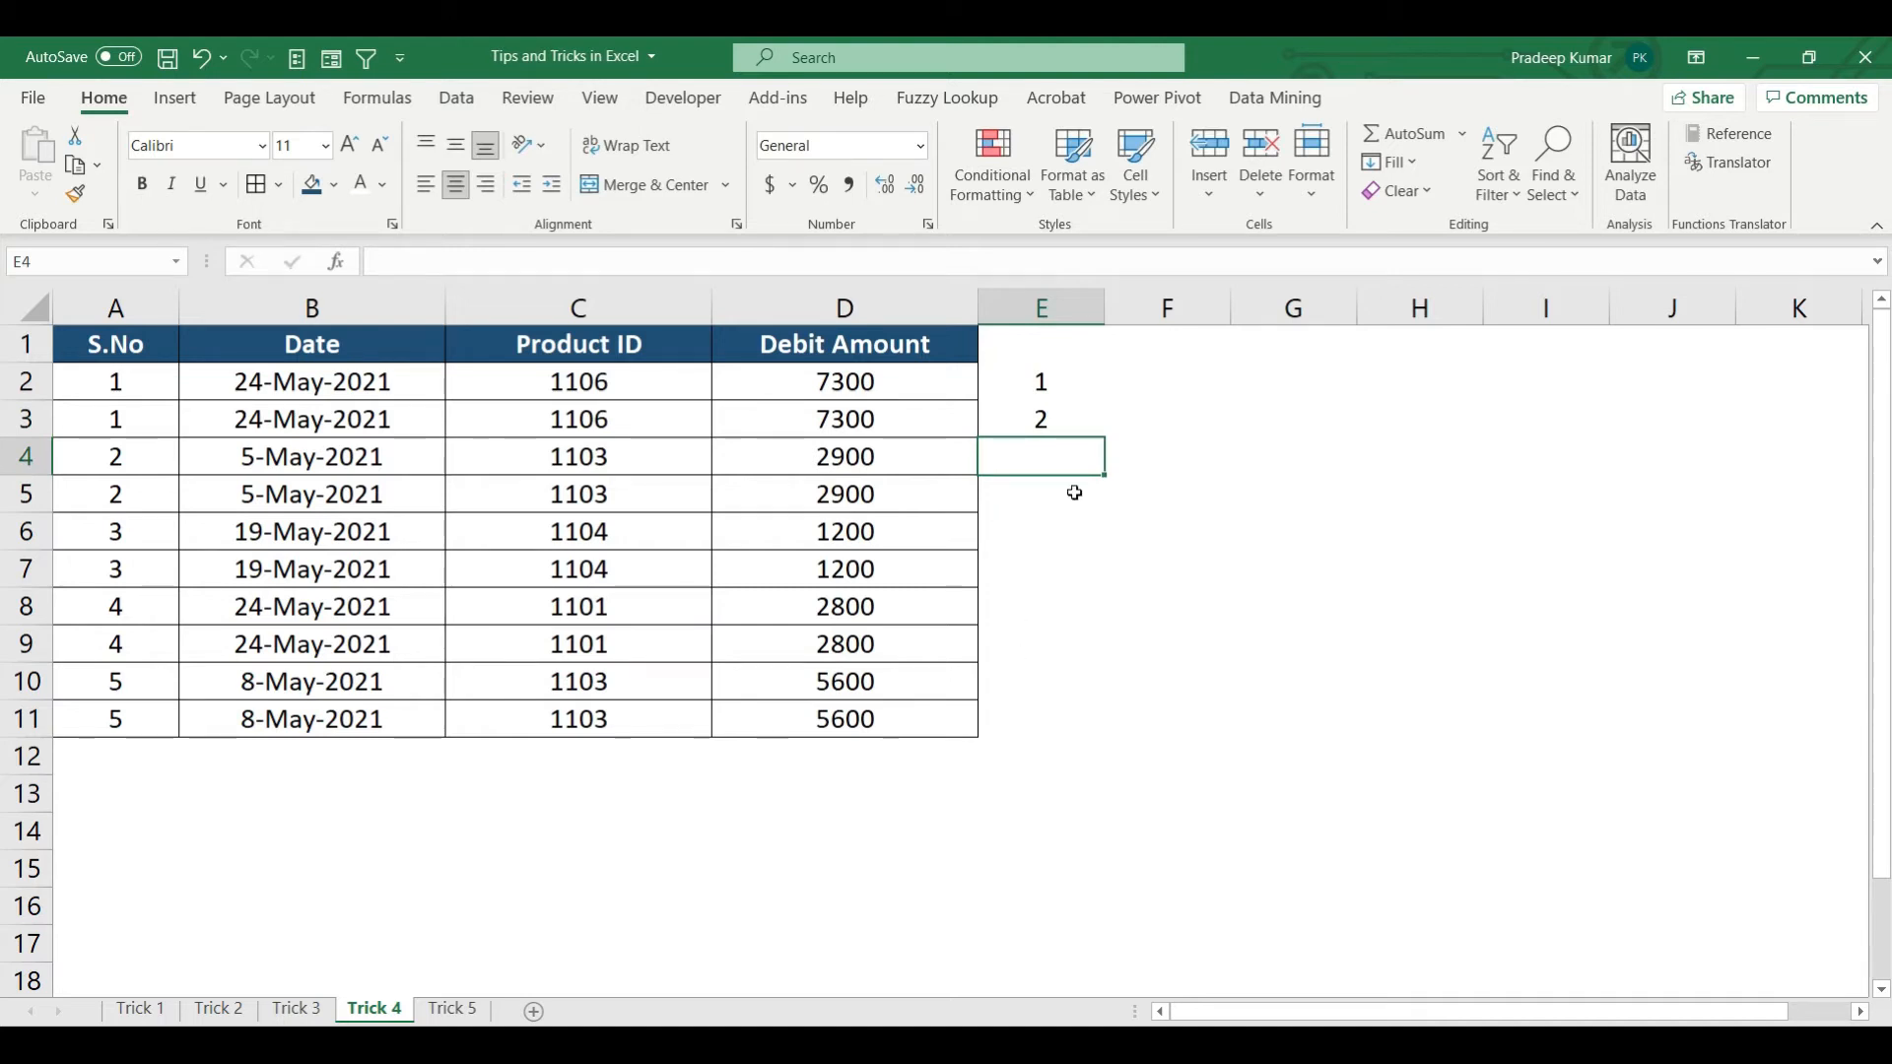
# - Enter the formula =E2 in E4 to repeat the helper number pattern
pyautogui.write('=')
pyautogui.click(1049, 372)
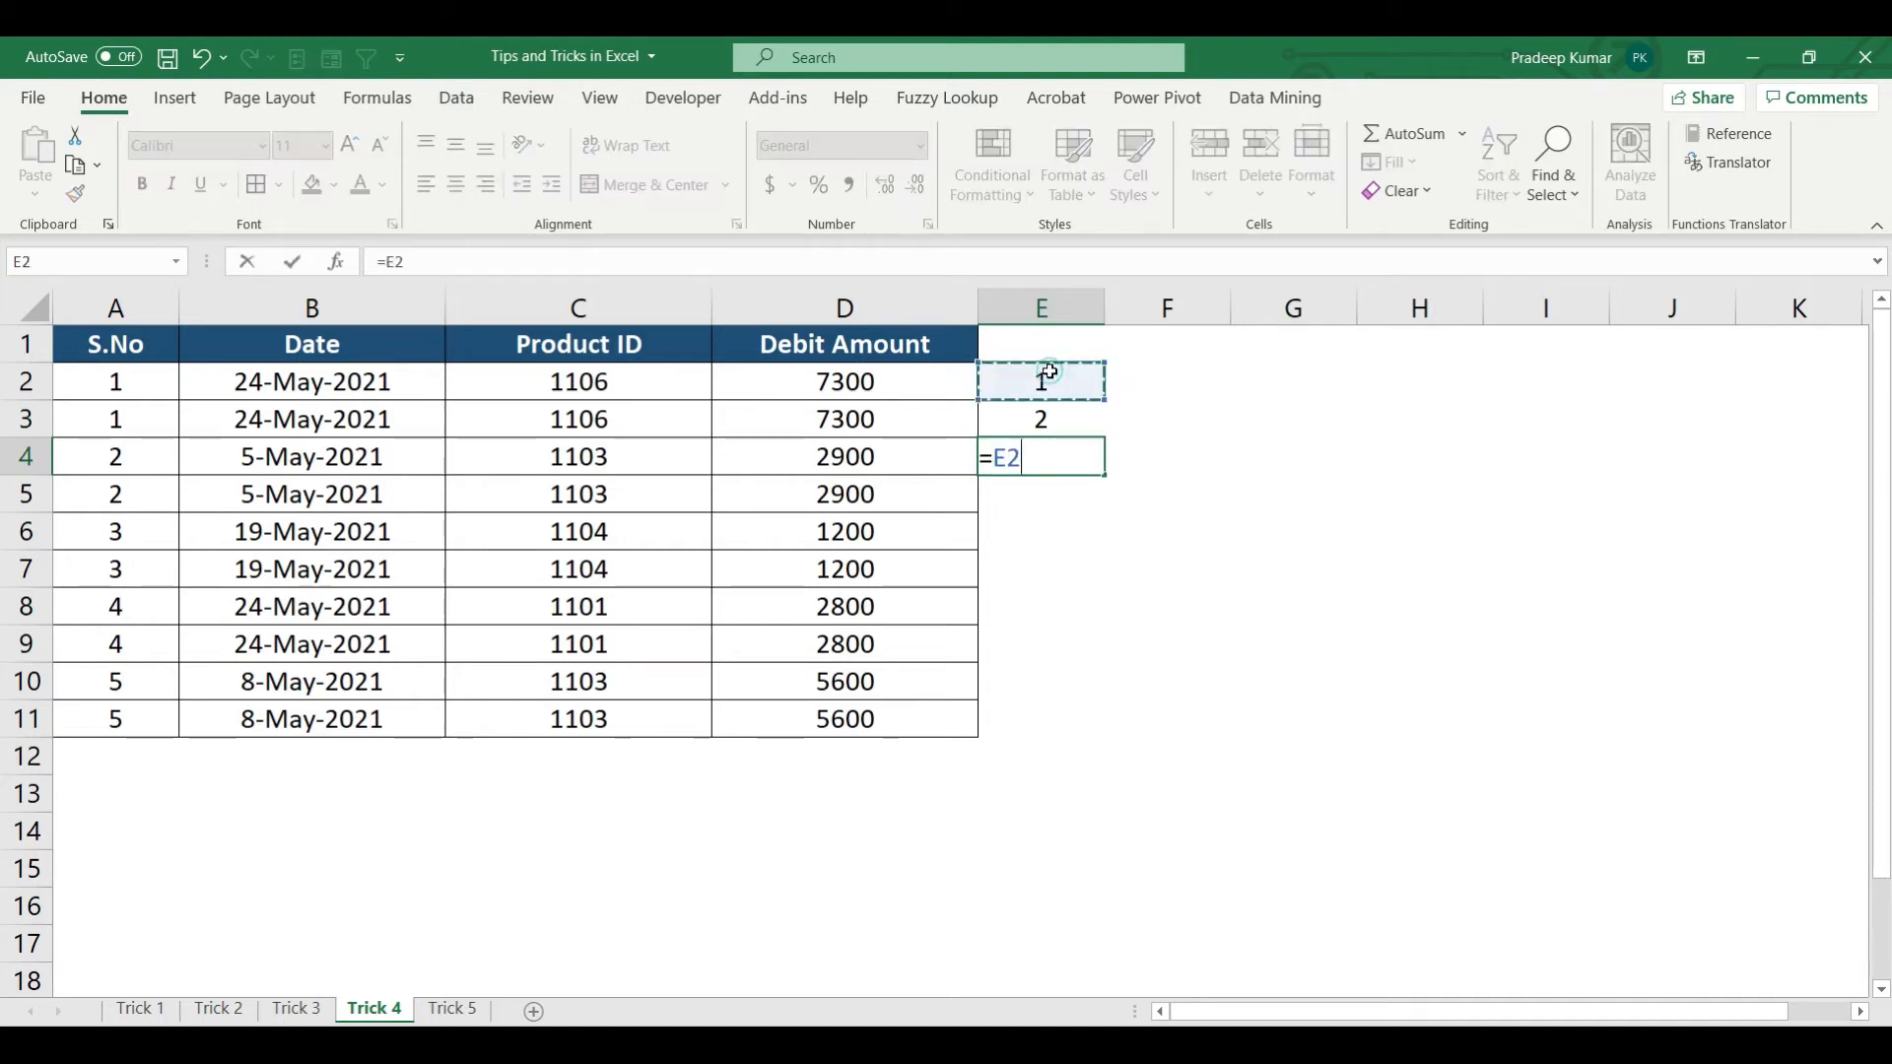
pyautogui.press('Return')
# - Copy the E4 formula into E5:E11 so every record has a helper number
pyautogui.press('Up')
pyautogui.hotkey('ctrl', 'c')
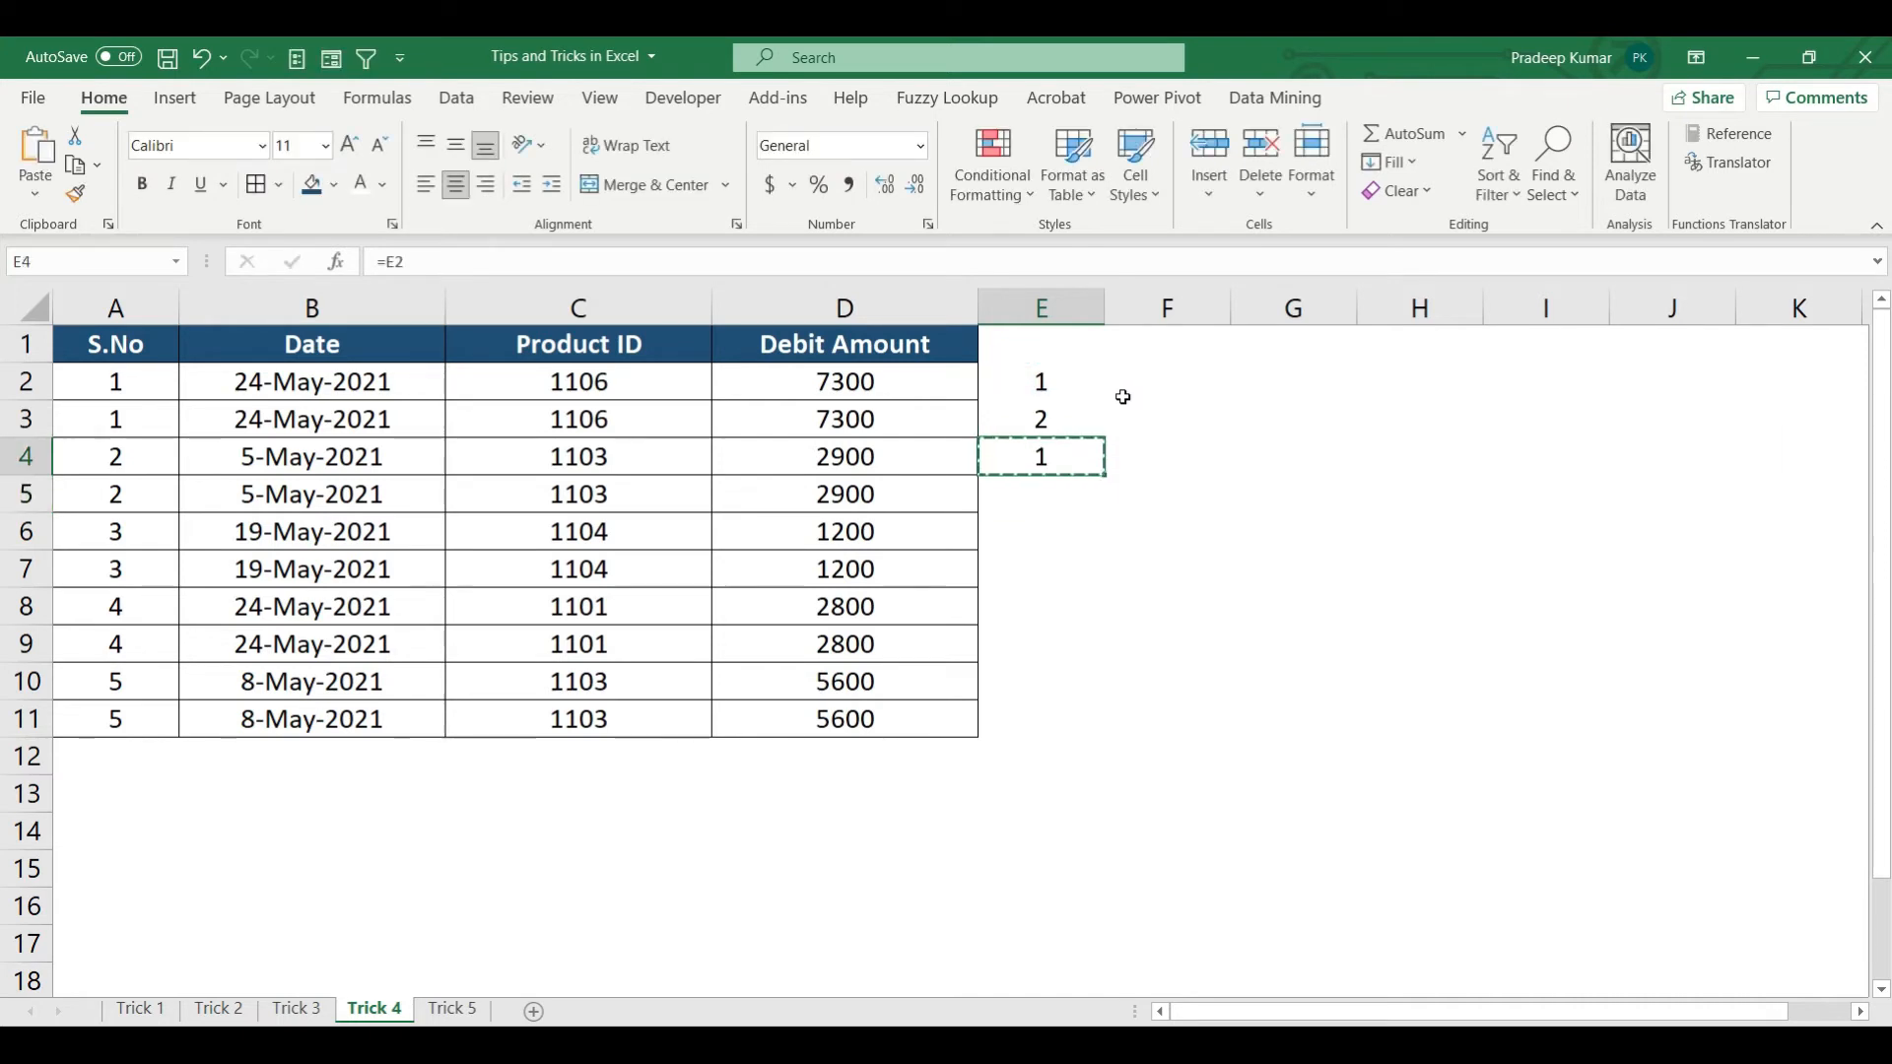
pyautogui.press('Down')
pyautogui.hotkey('shift', 'Down')
pyautogui.hotkey('shift', 'Down')
pyautogui.hotkey('shift', 'Down')
pyautogui.hotkey('shift', 'Down')
pyautogui.hotkey('shift', 'Down')
pyautogui.hotkey('shift', 'Down')
pyautogui.hotkey('ctrl', 'v')
pyautogui.press('Escape')
pyautogui.press('Escape')
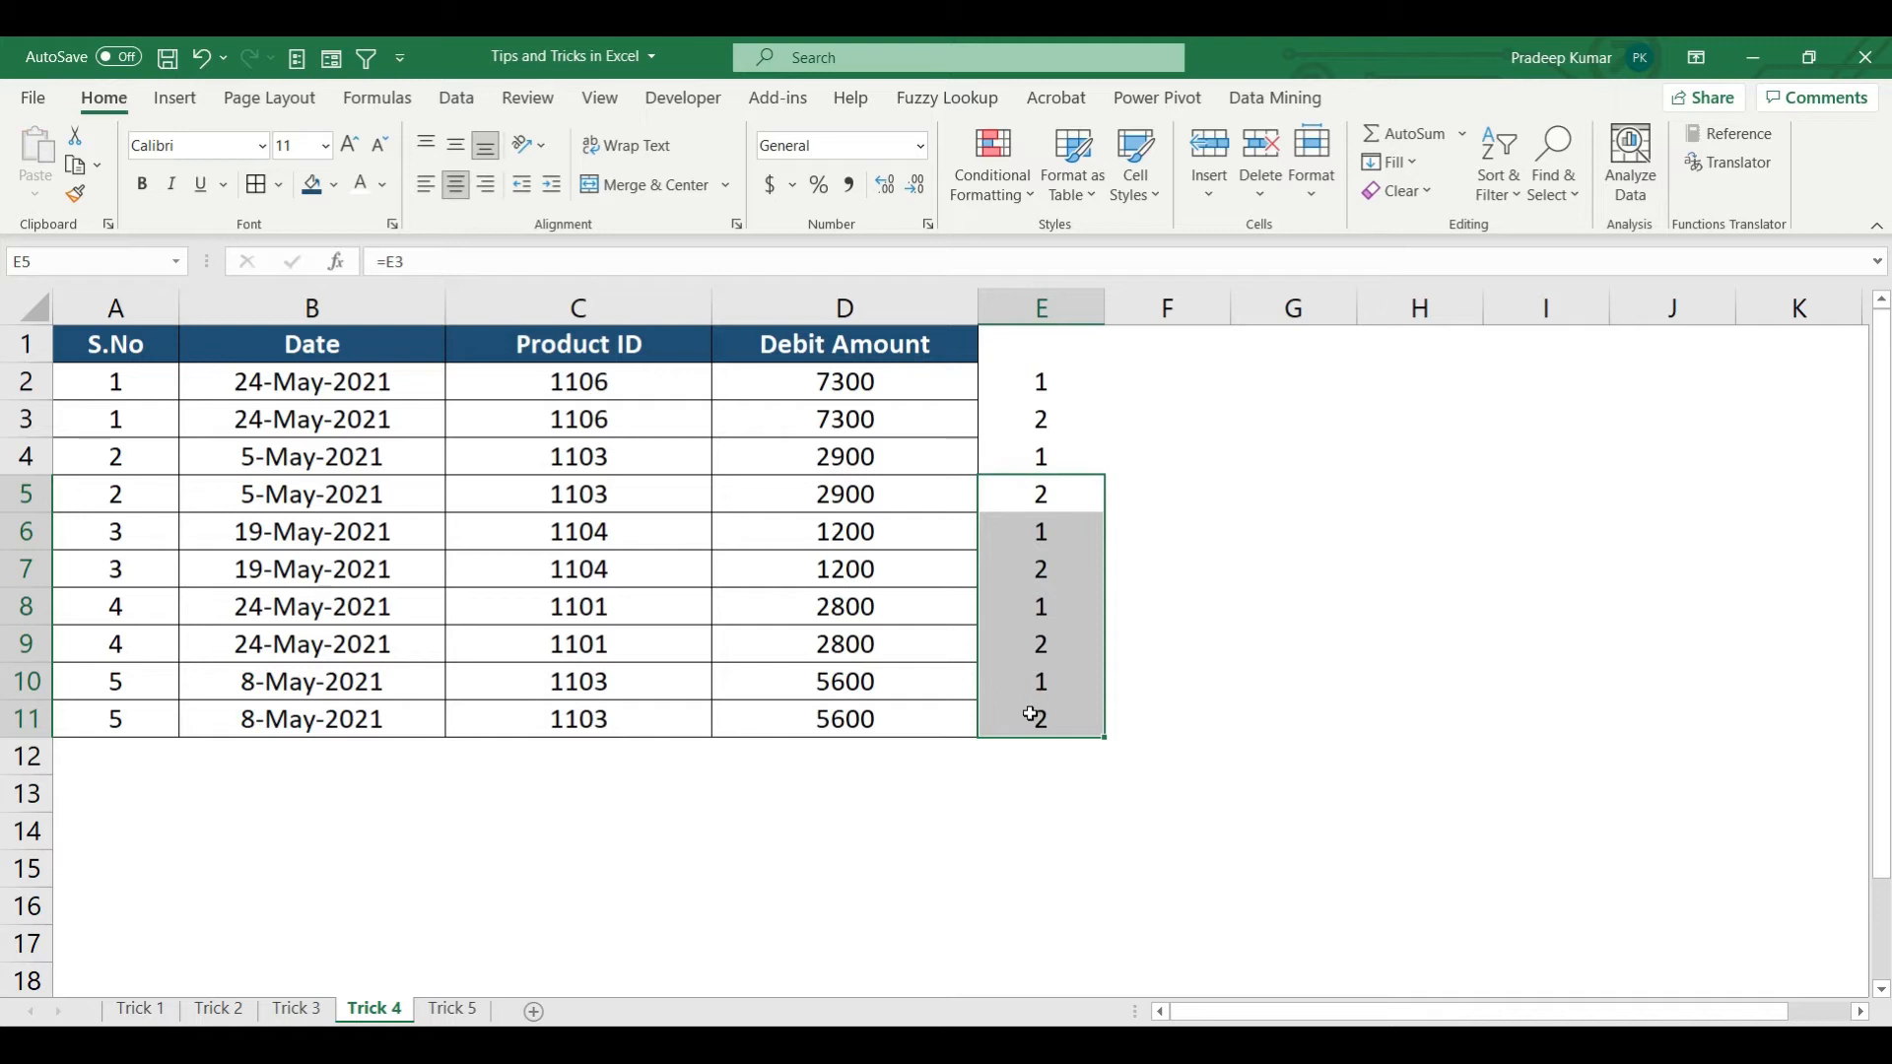
# - Add filters starting from E1 and filter the helper column to show only the value 2
pyautogui.click(1033, 351)
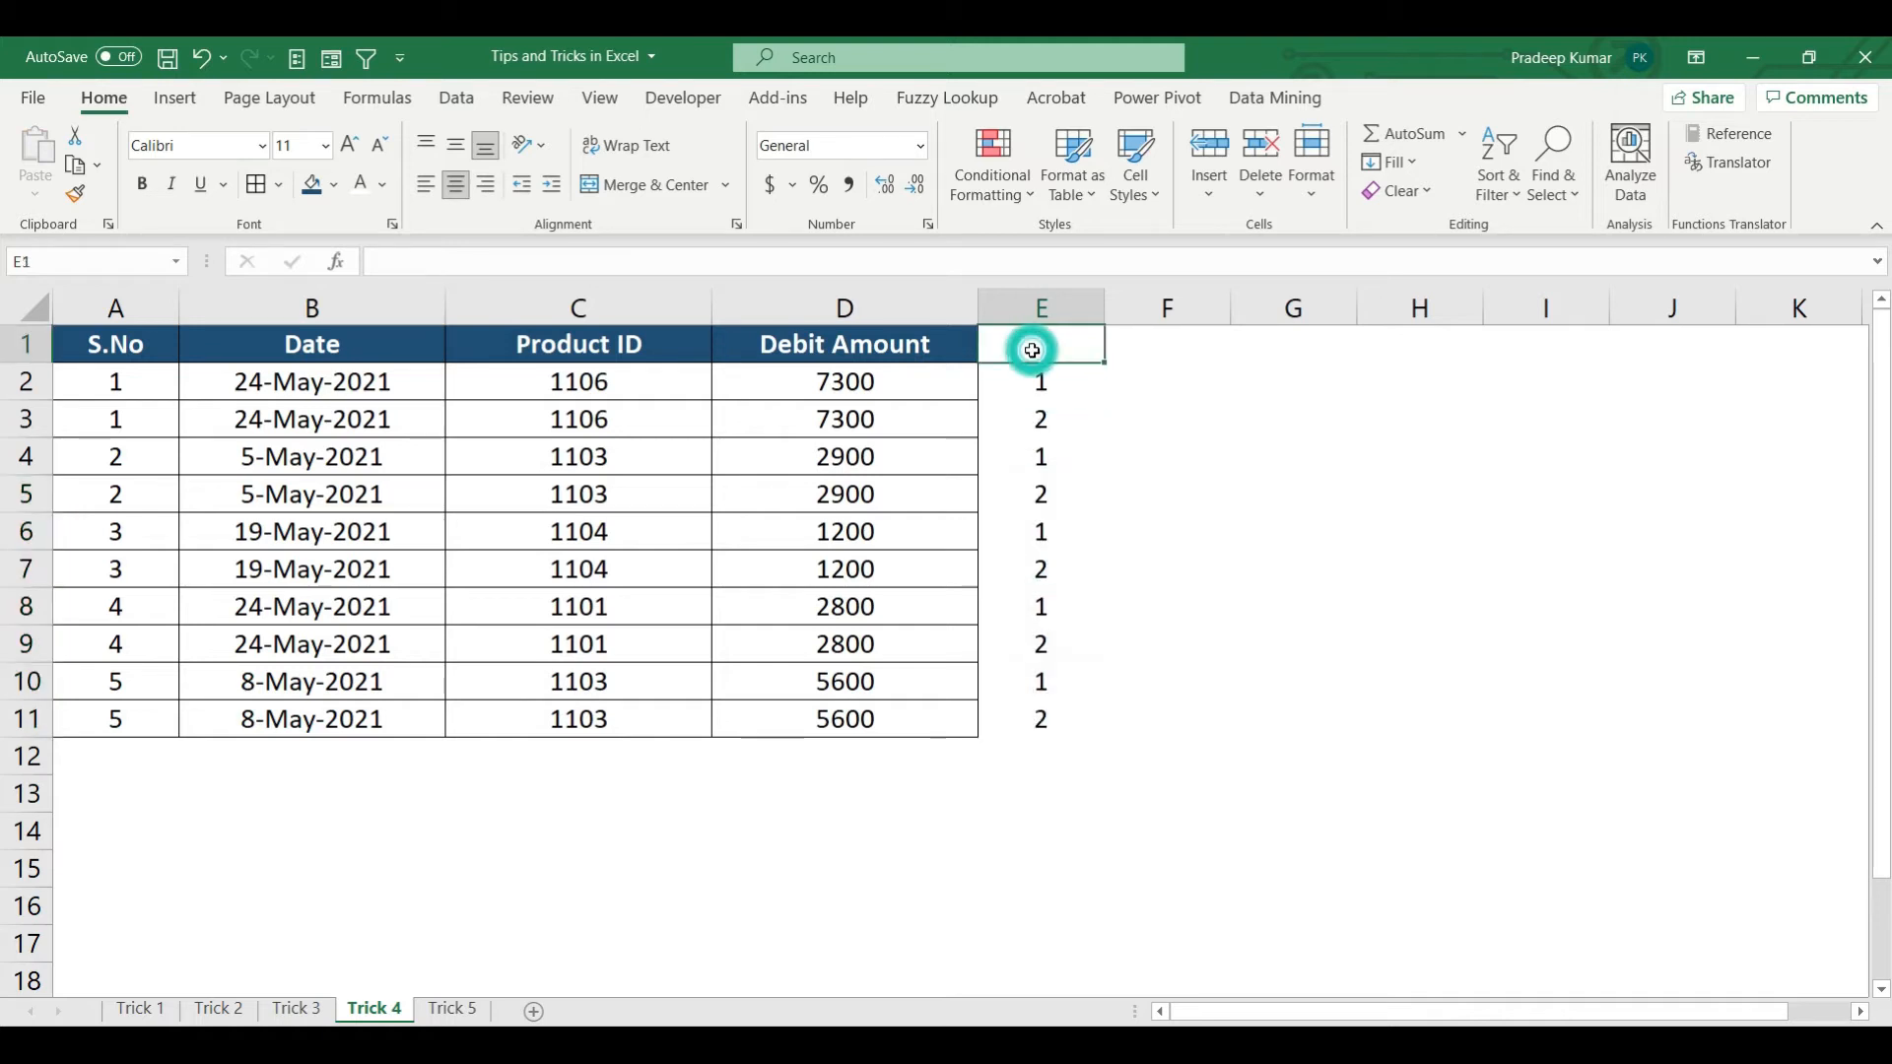
pyautogui.hotkey('ctrl', 'shift', 'l')
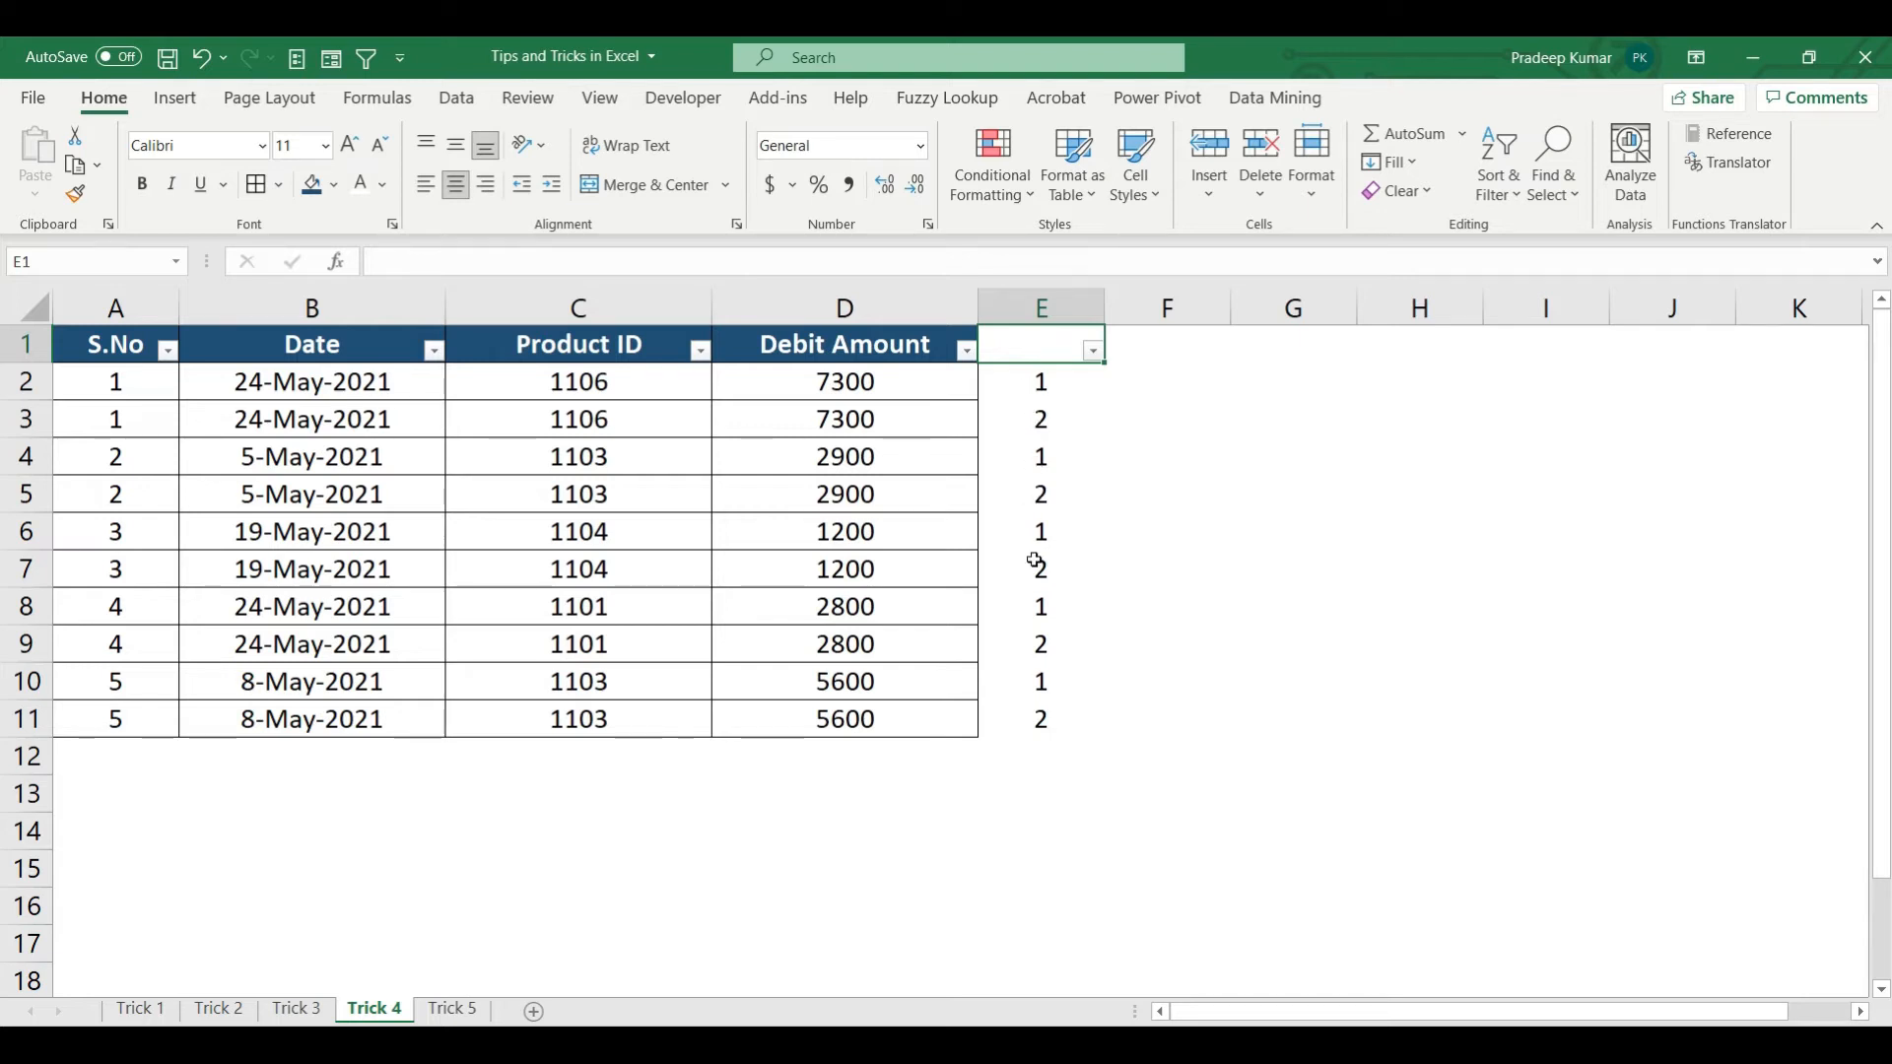
pyautogui.click(1094, 352)
pyautogui.click(843, 641)
pyautogui.click(841, 684)
pyautogui.click(952, 870)
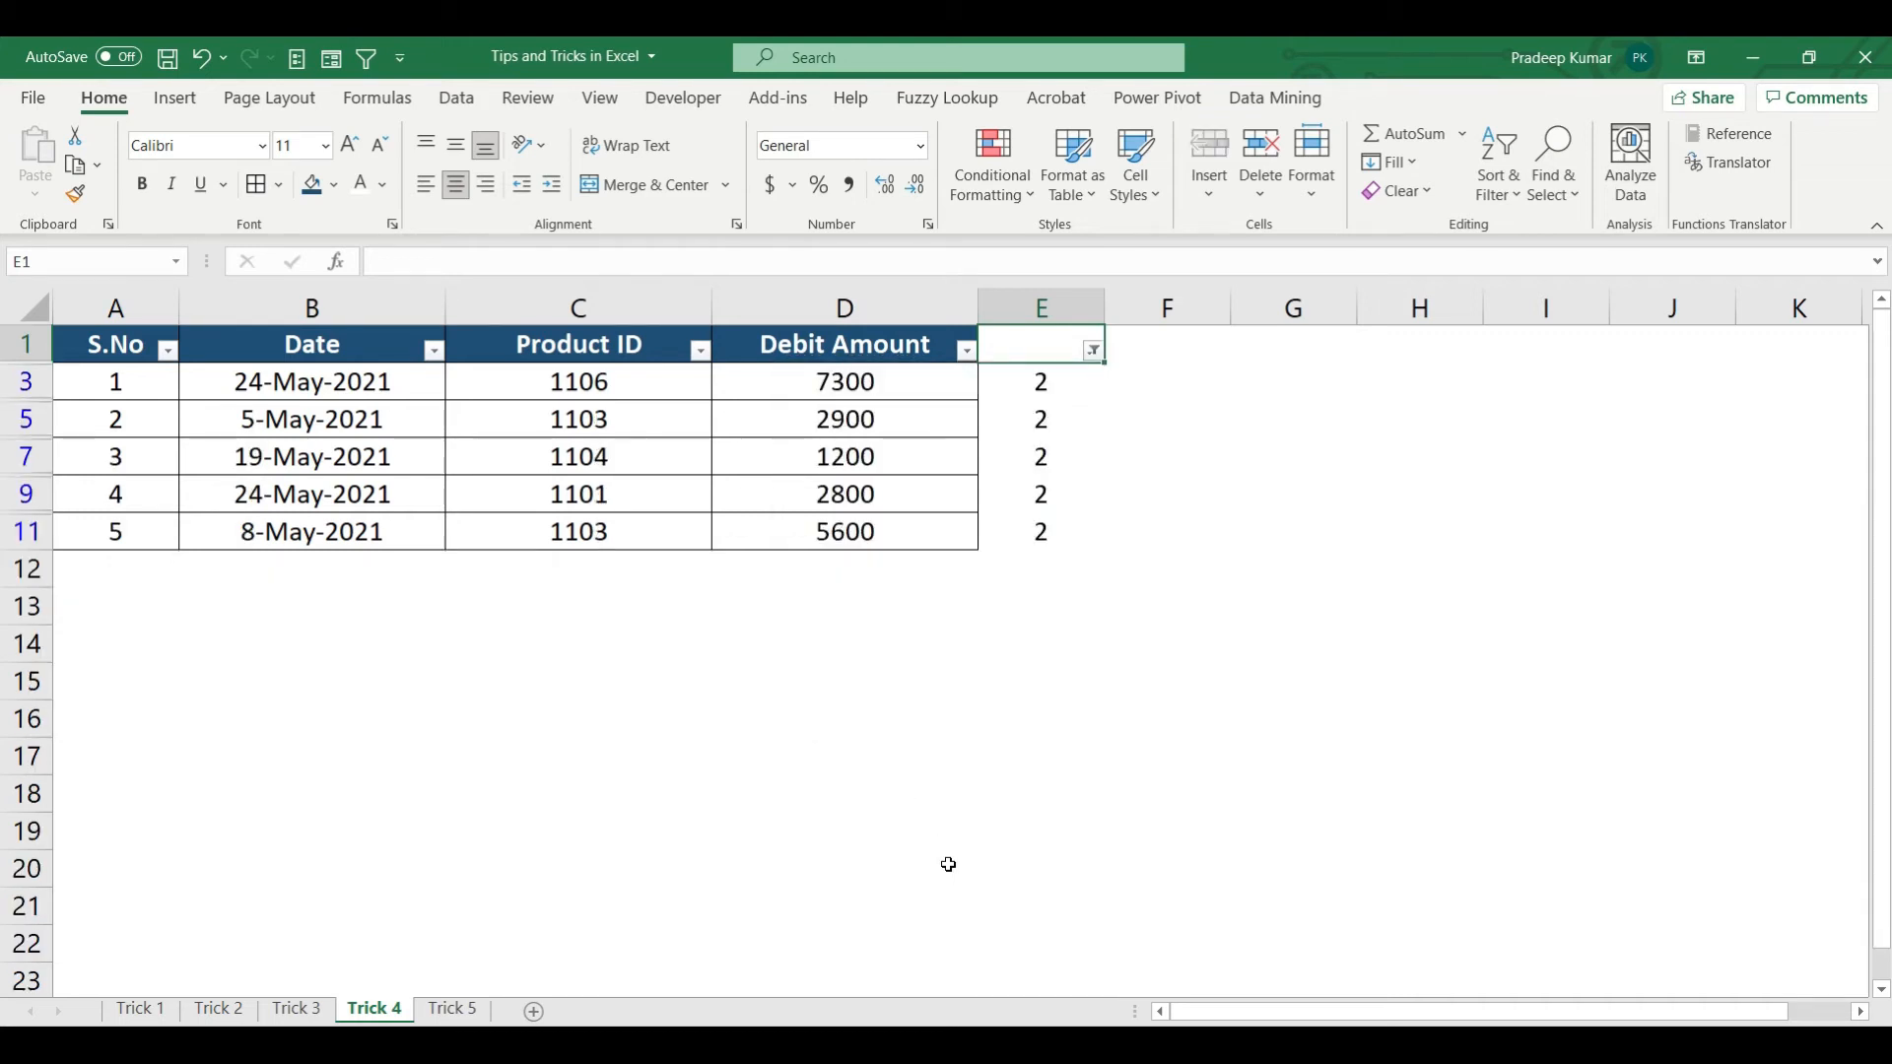
# - Clear the contents of the filtered duplicate records in columns A to E and remove the filter
pyautogui.moveTo(156, 384); pyautogui.dragTo(1041, 537)
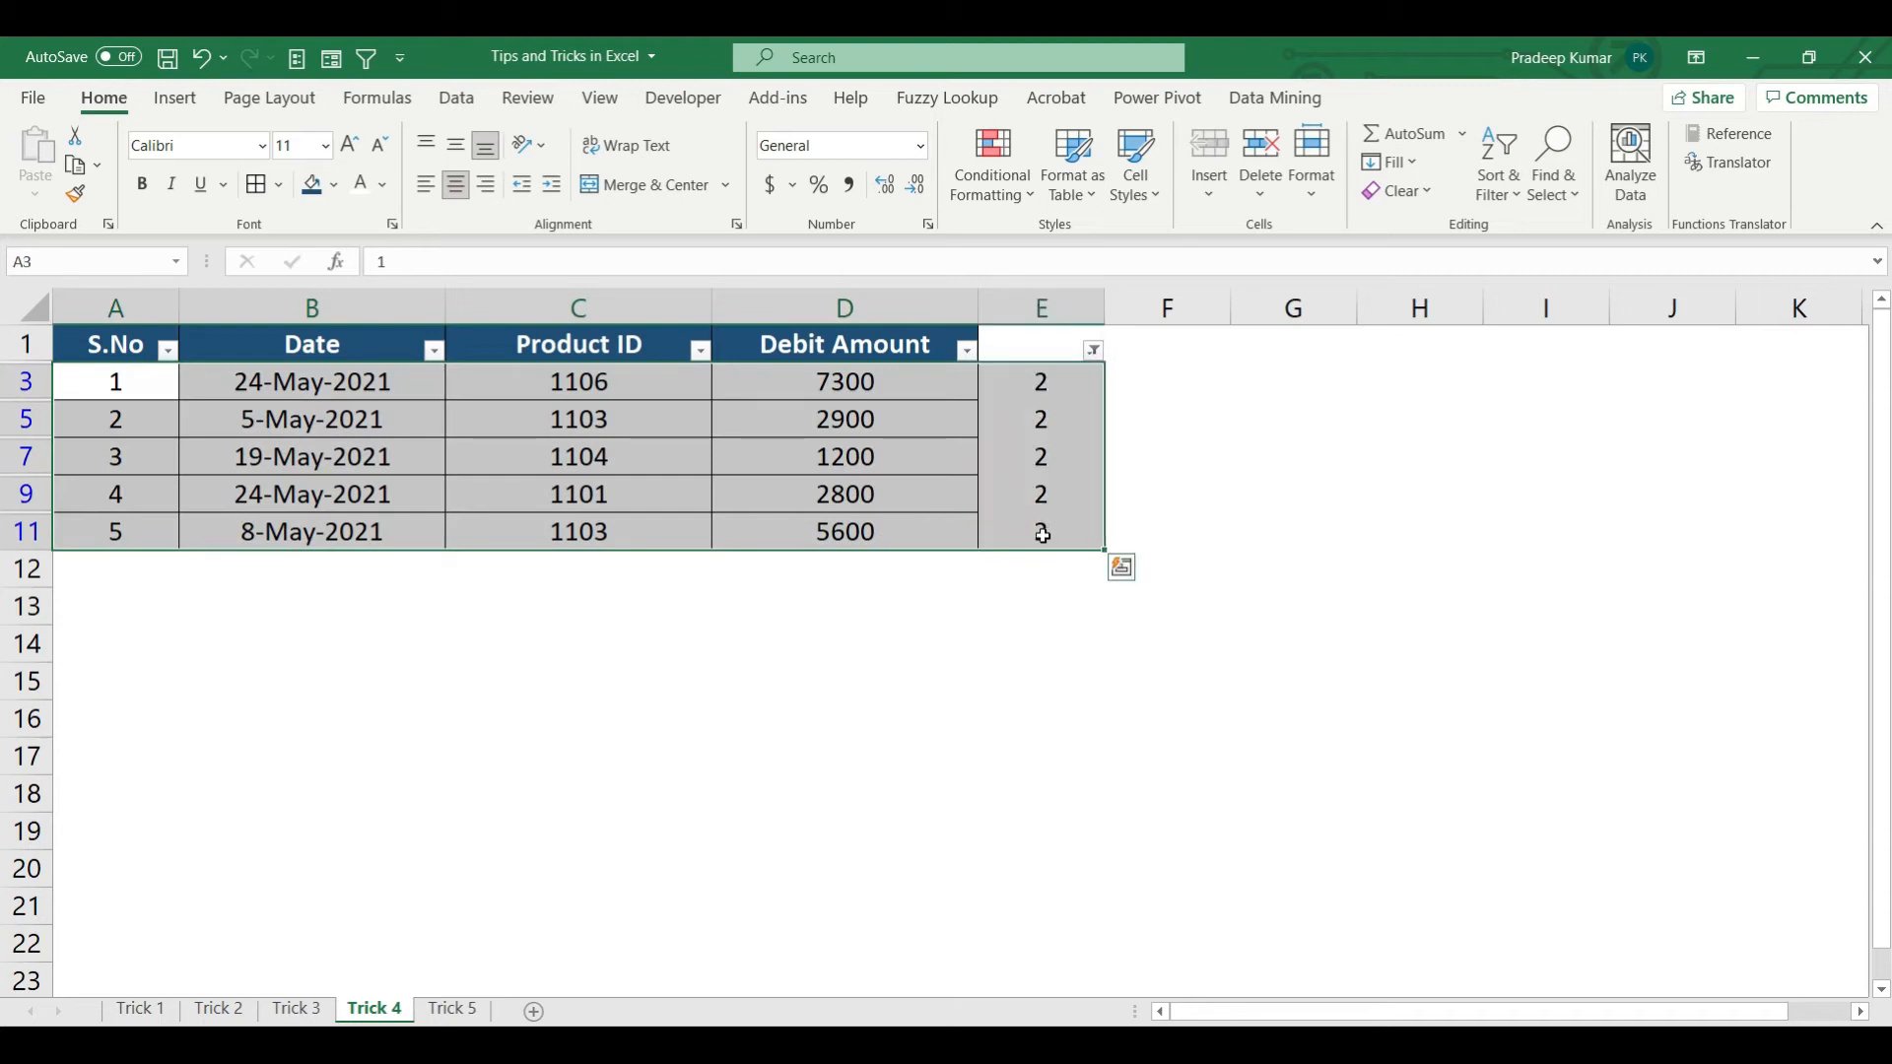
pyautogui.press('Delete')
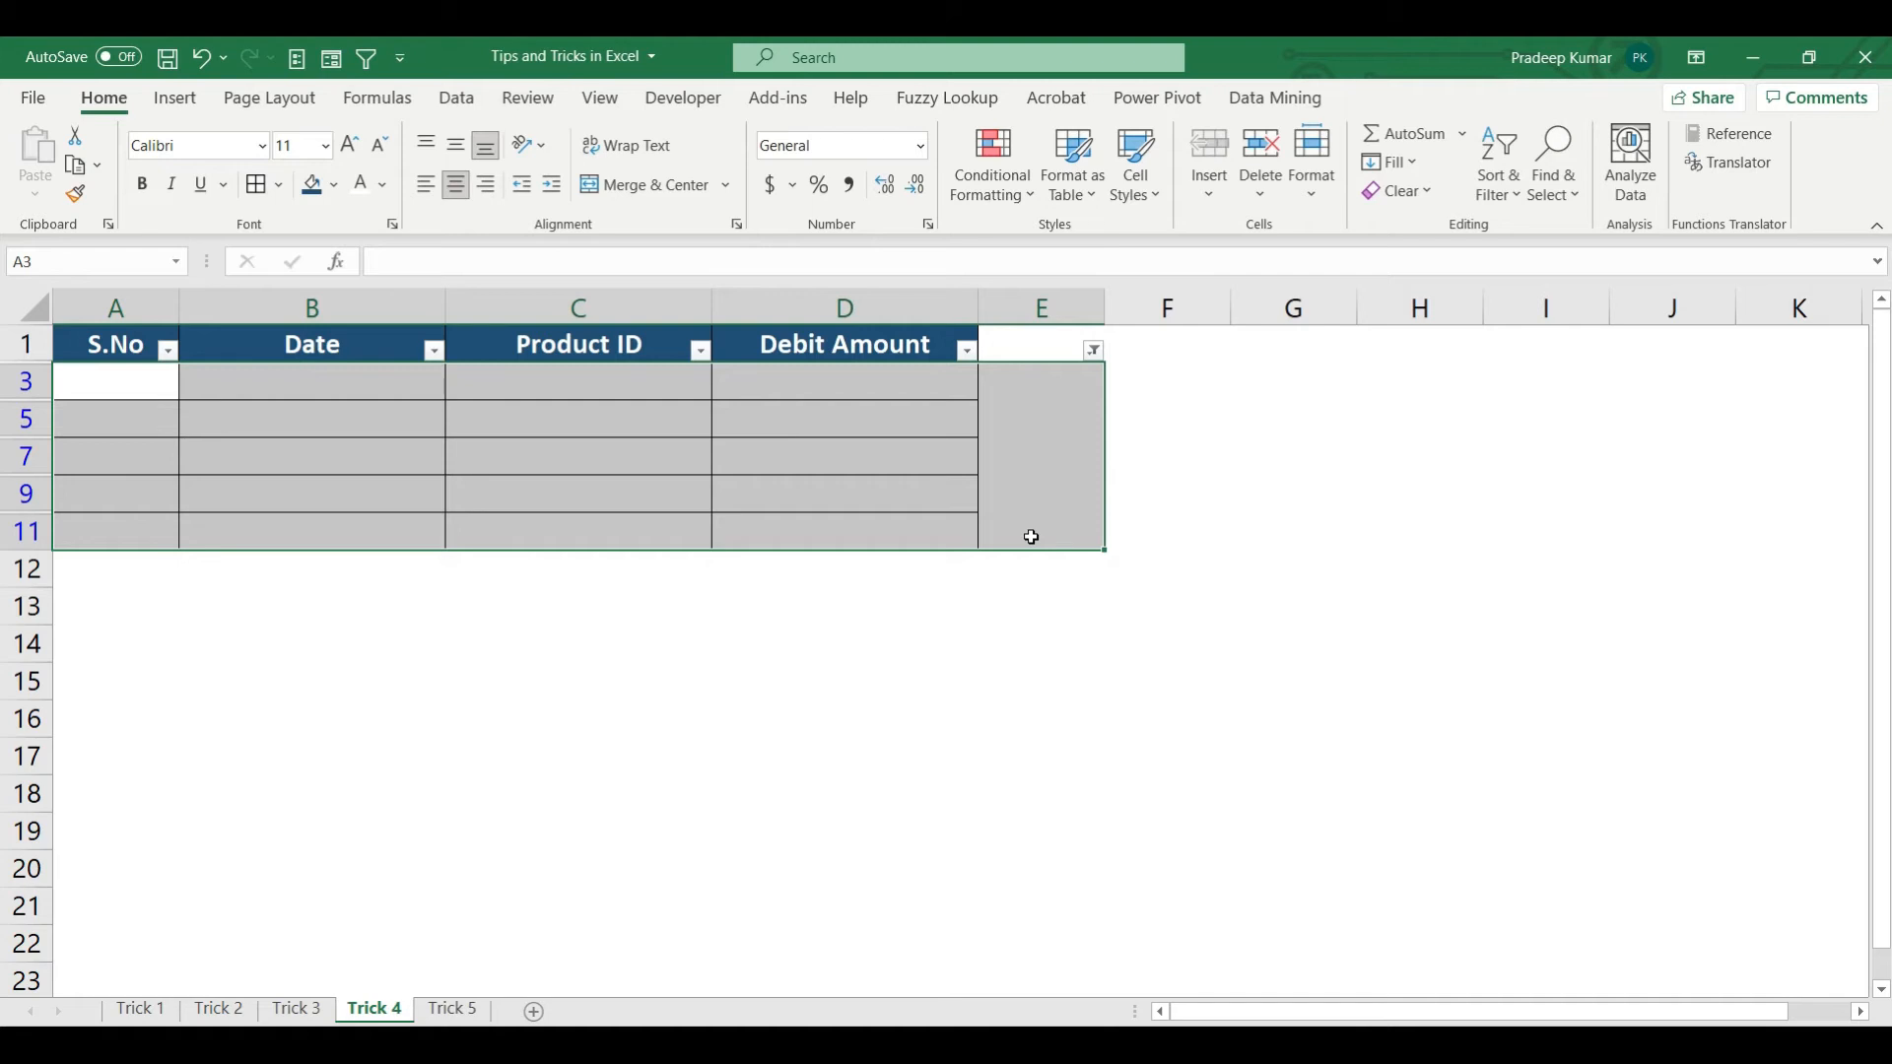
pyautogui.click(1041, 347)
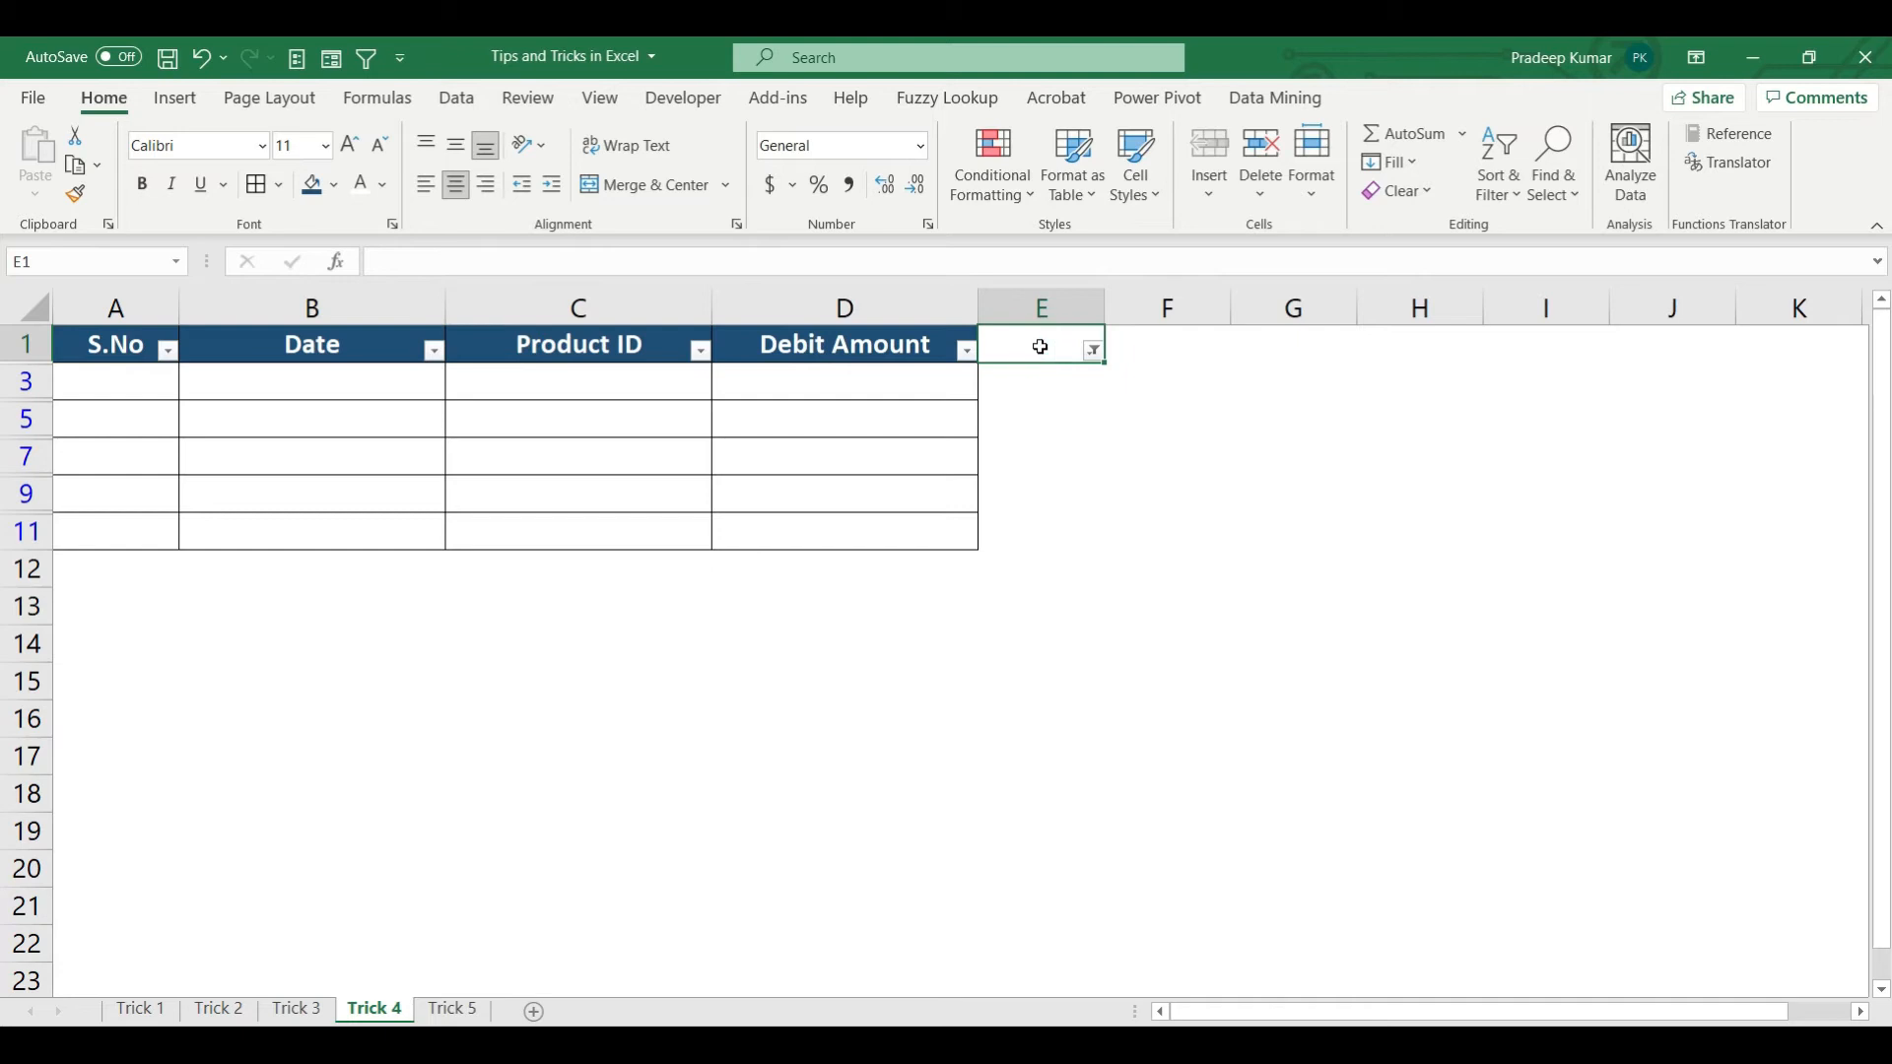
pyautogui.hotkey('ctrl', 'shift', 'l')
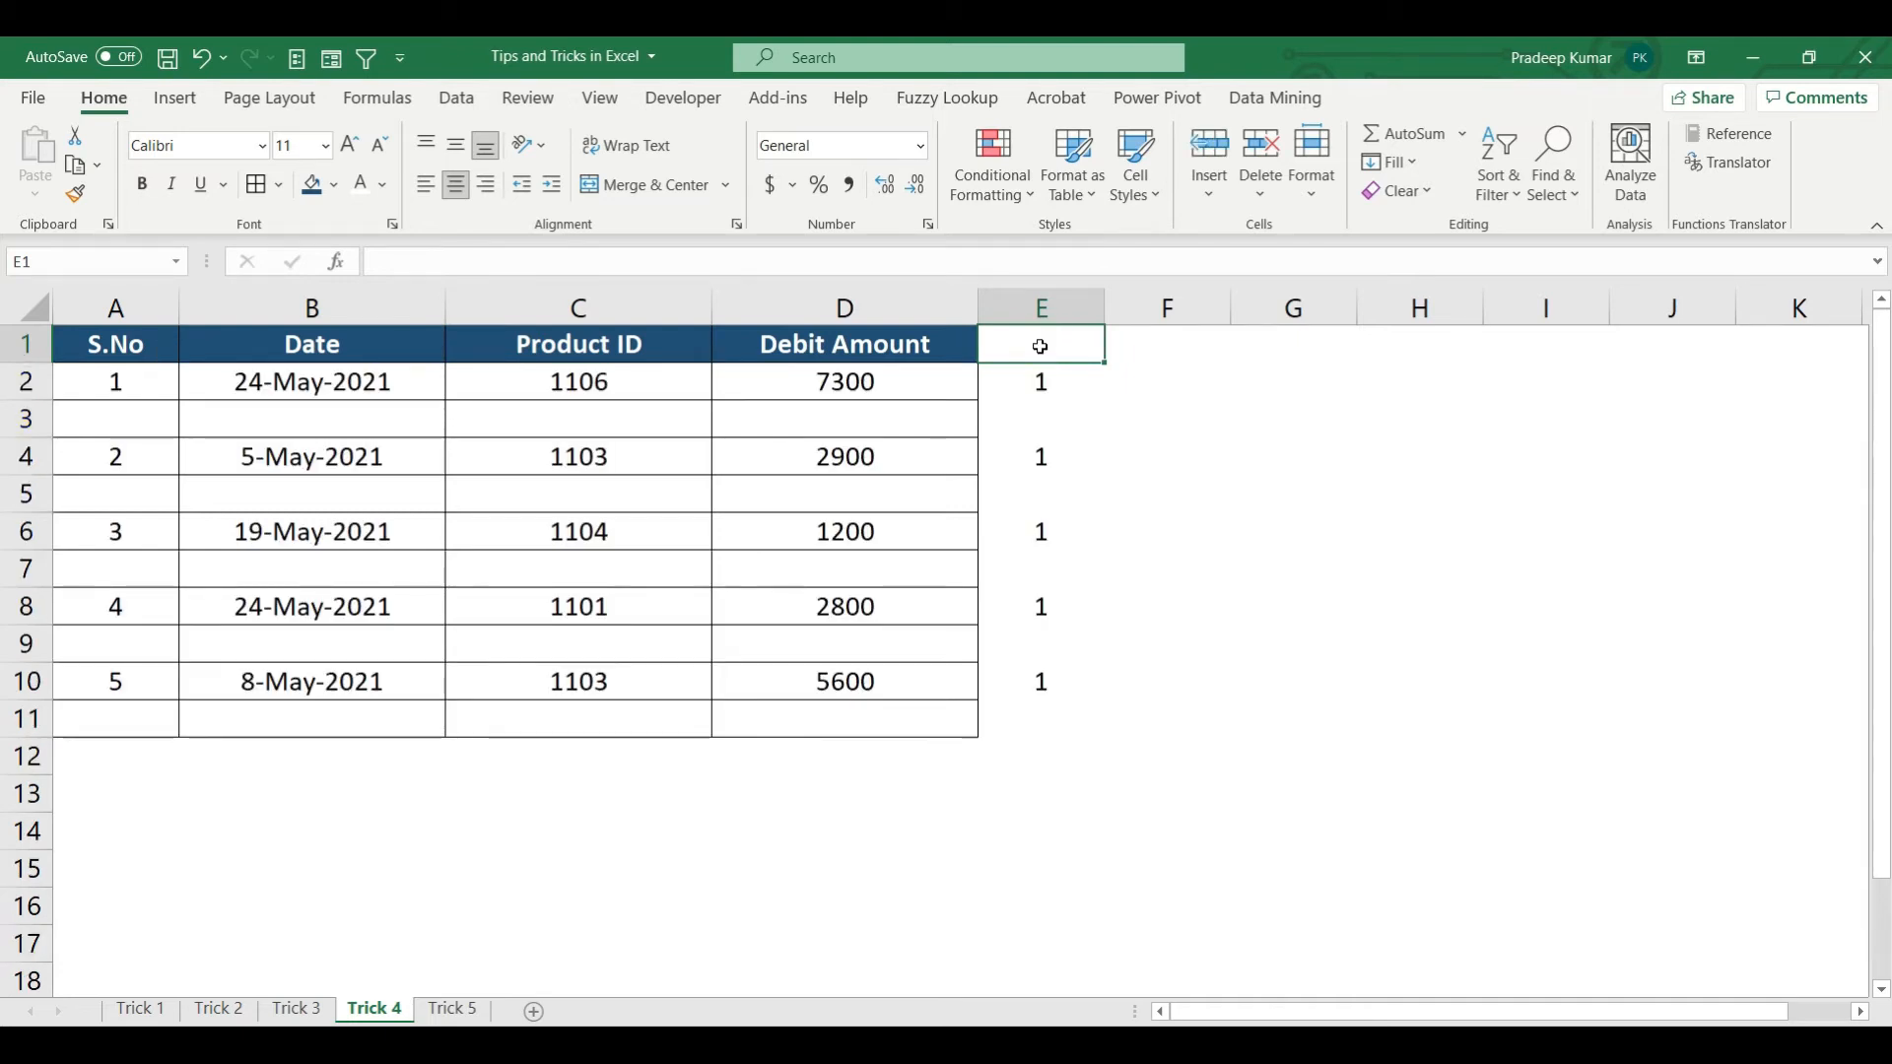
# - Delete the remaining helper numbers from column E
pyautogui.moveTo(1044, 481); pyautogui.dragTo(1056, 821)
pyautogui.press('Delete')
pyautogui.click(839, 776)
pyautogui.moveTo(158, 357); pyautogui.dragTo(861, 709)
pyautogui.click(803, 759)
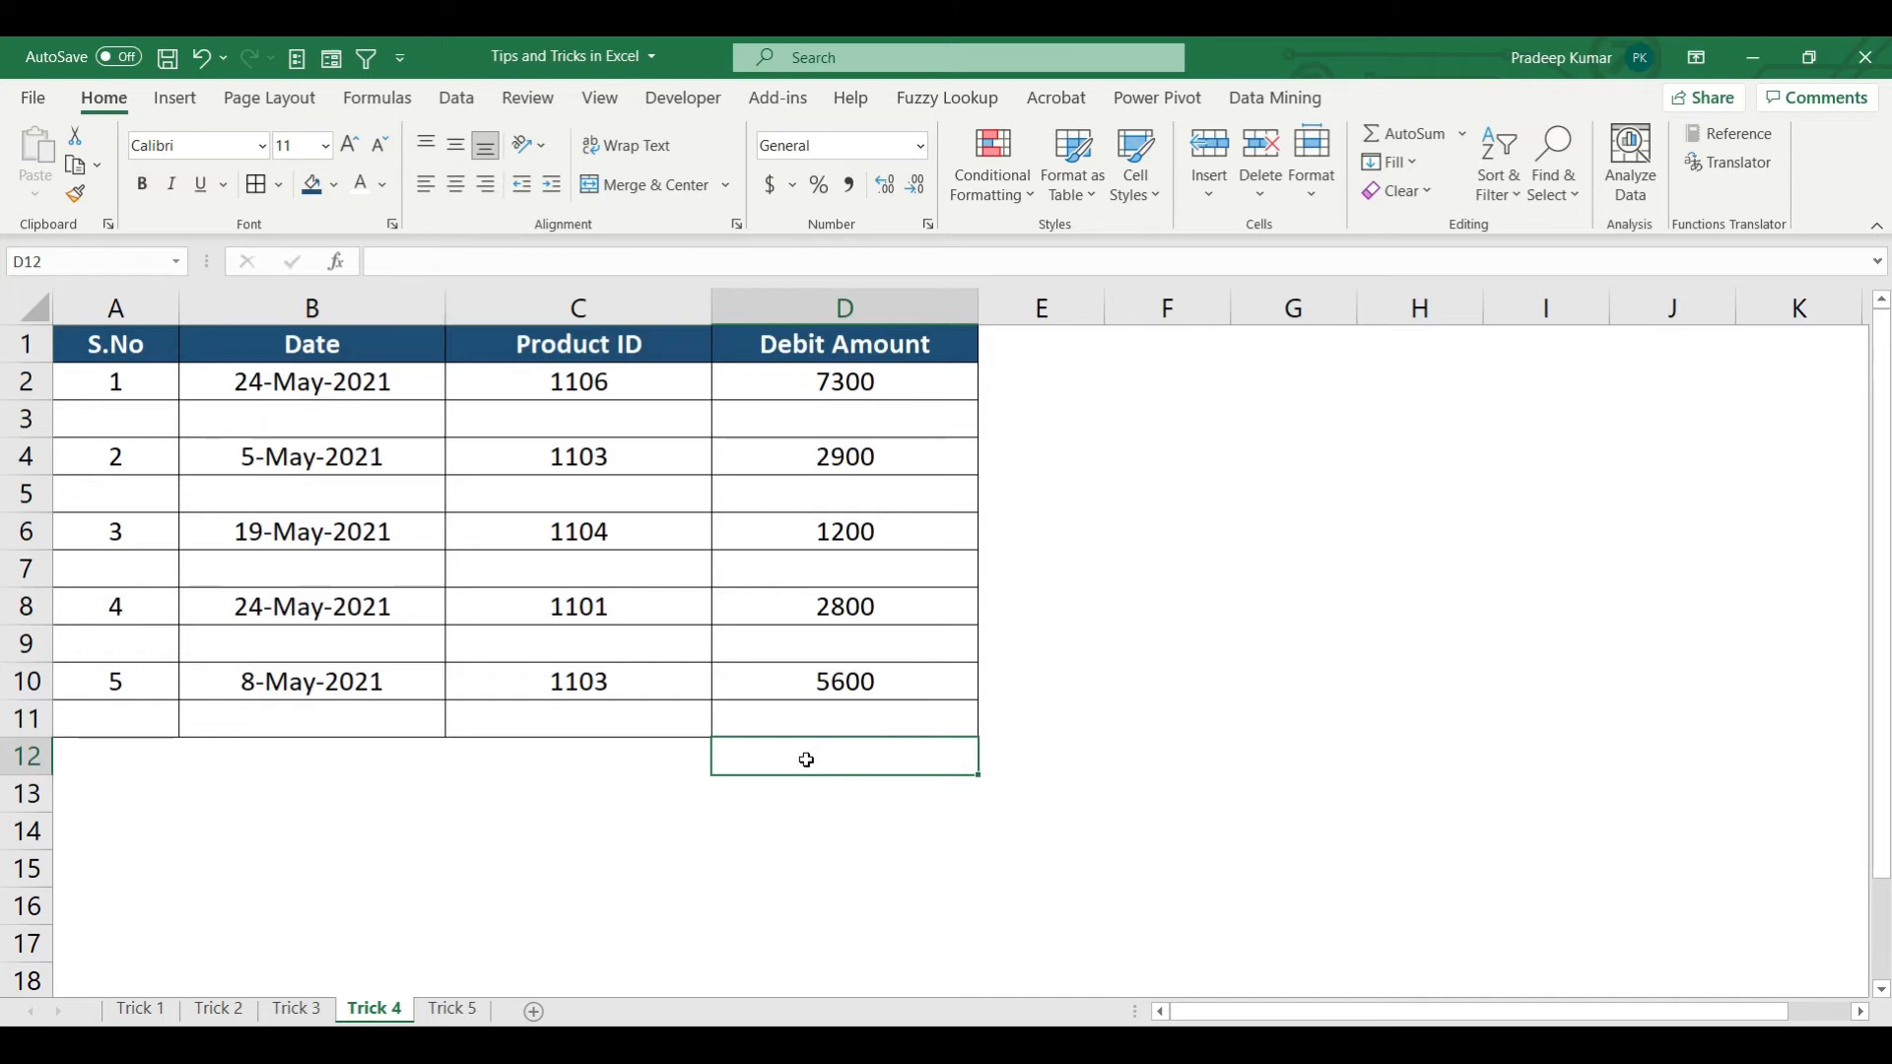
# - On the Trick 5 sheet, examine the departments and their maximum bonus amounts in the lookup table in columns G and H
pyautogui.click(452, 1009)
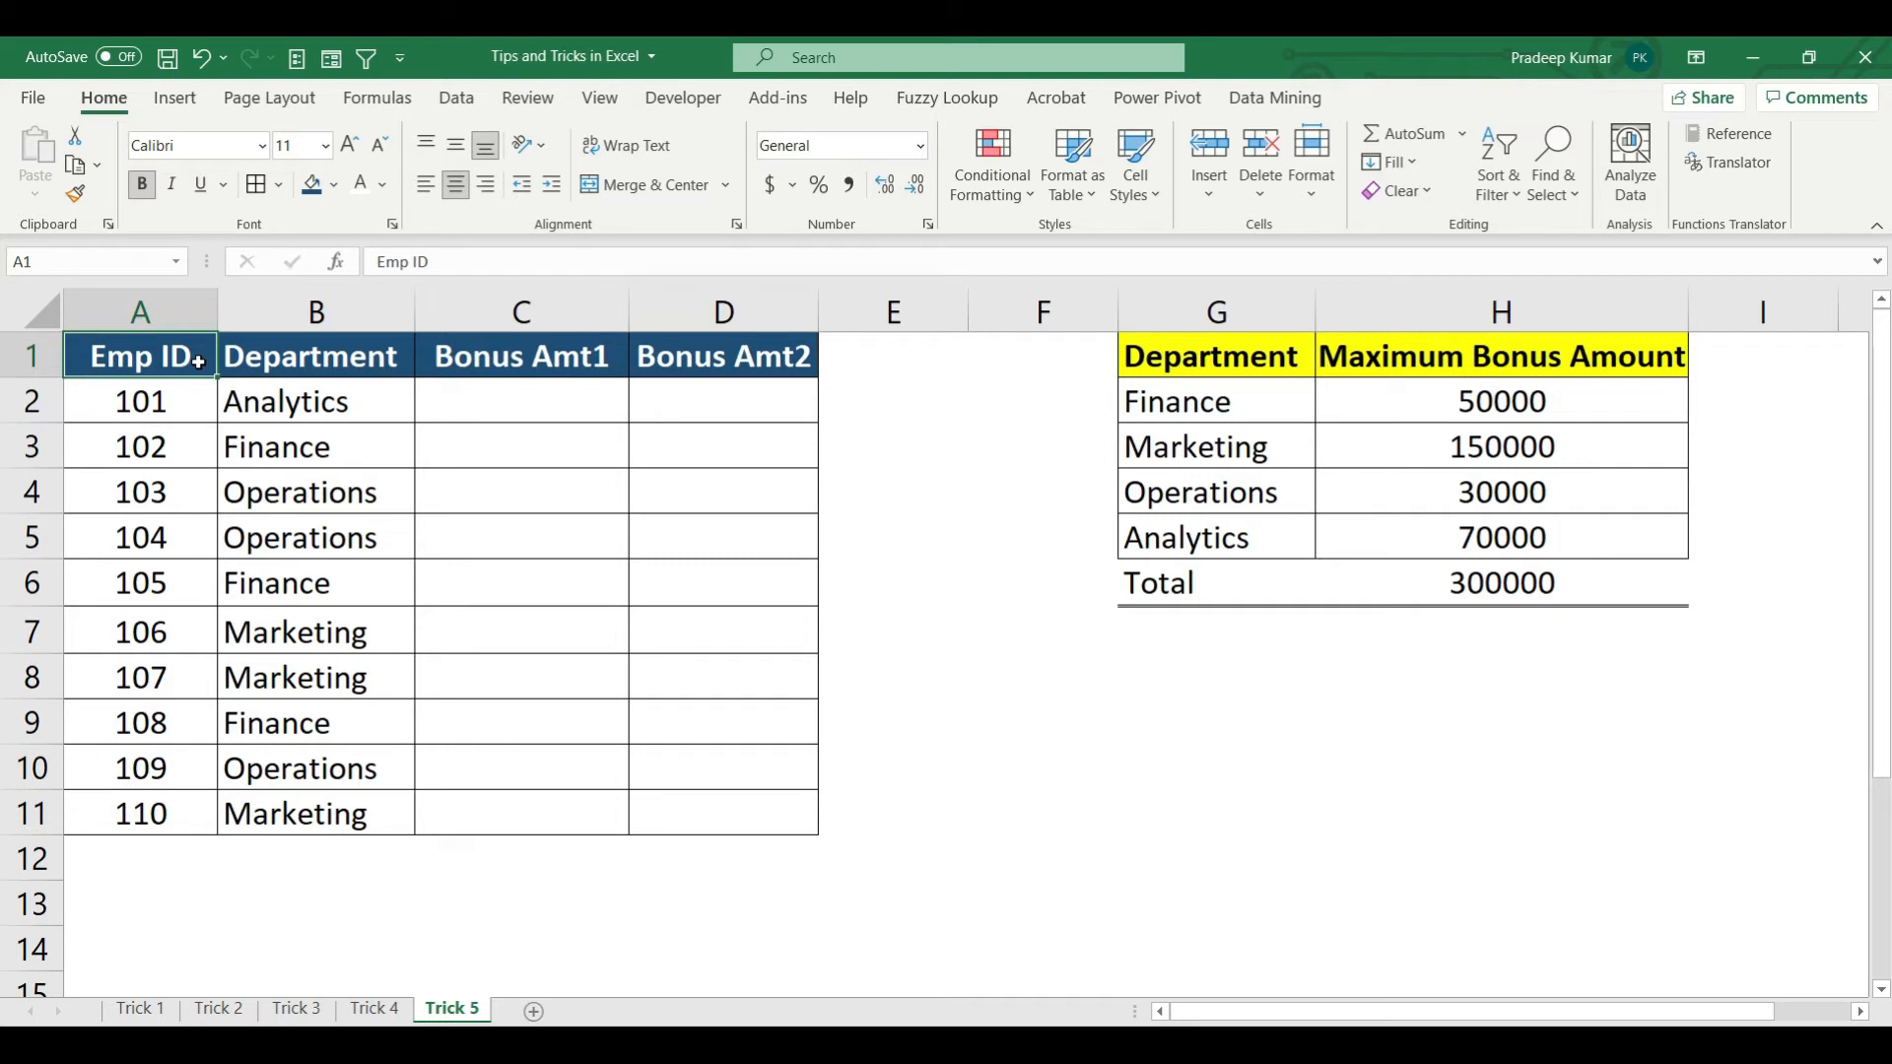
pyautogui.moveTo(1239, 402); pyautogui.dragTo(1240, 519)
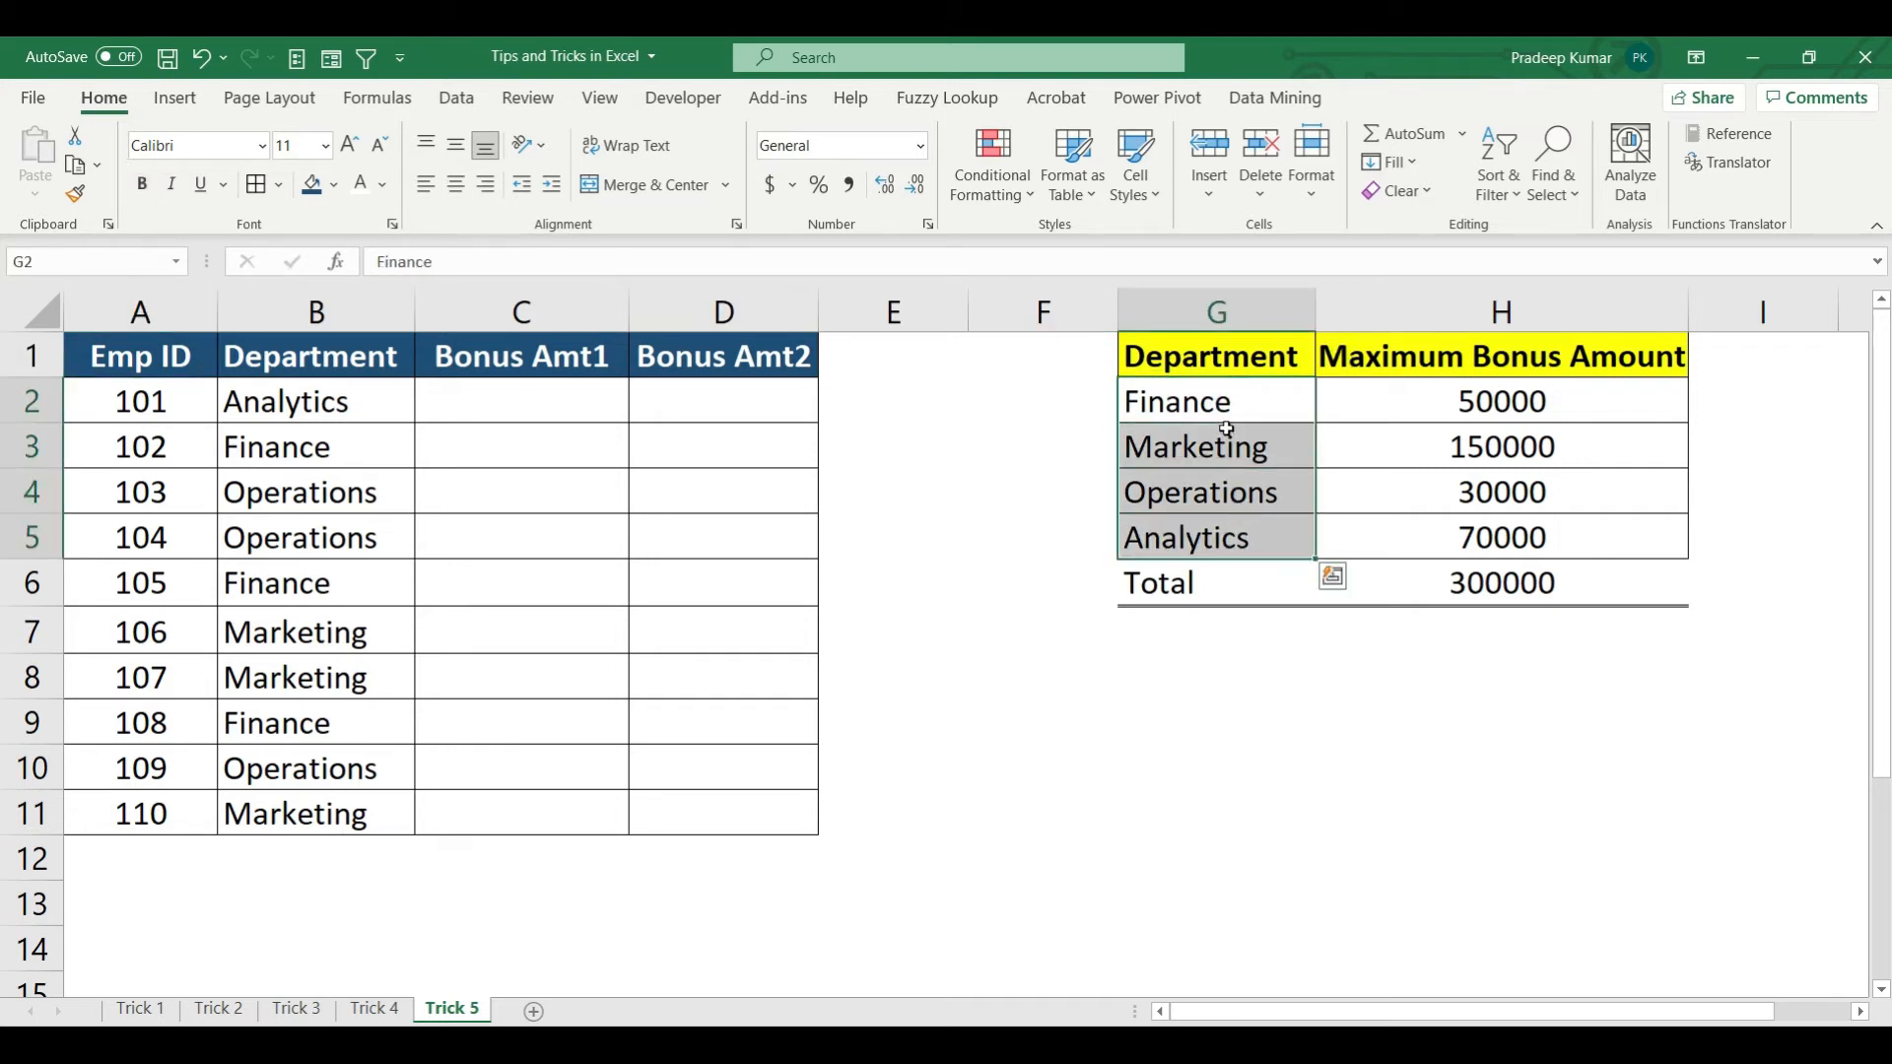
pyautogui.moveTo(1405, 406); pyautogui.dragTo(1398, 542)
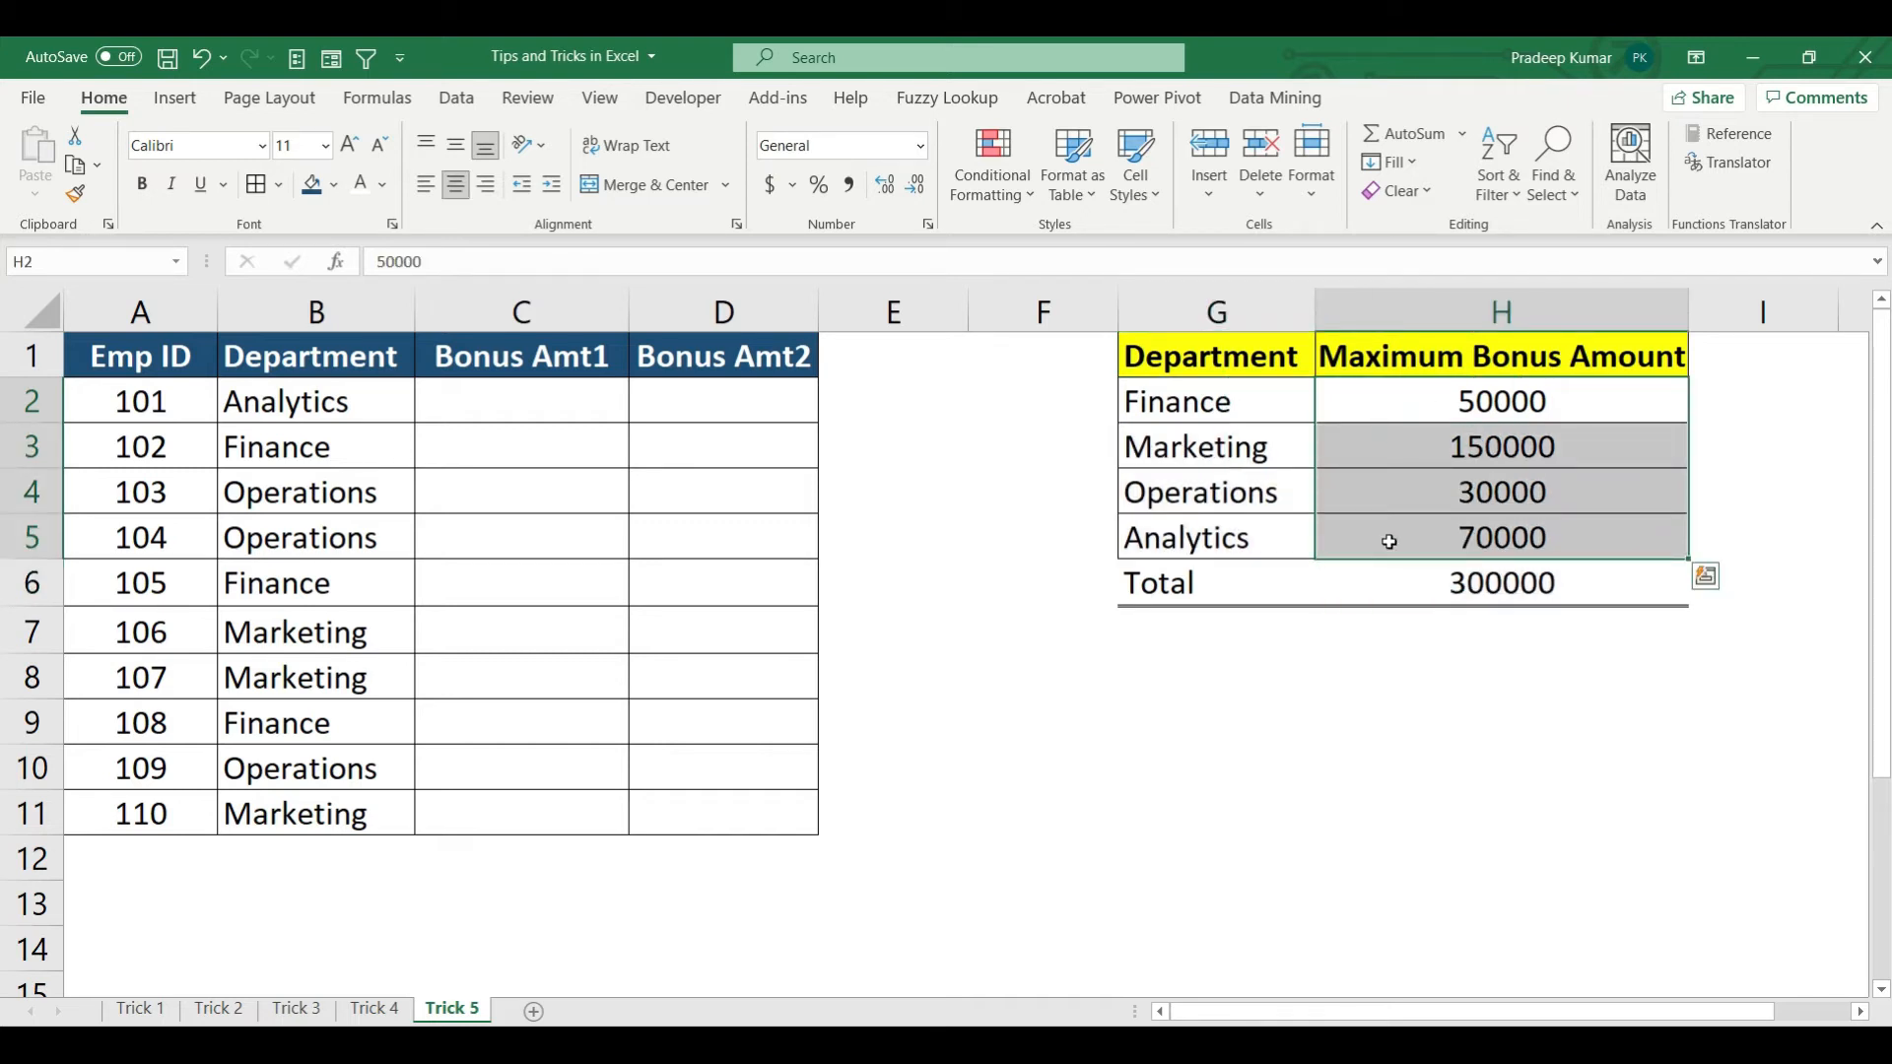
pyautogui.click(1237, 389)
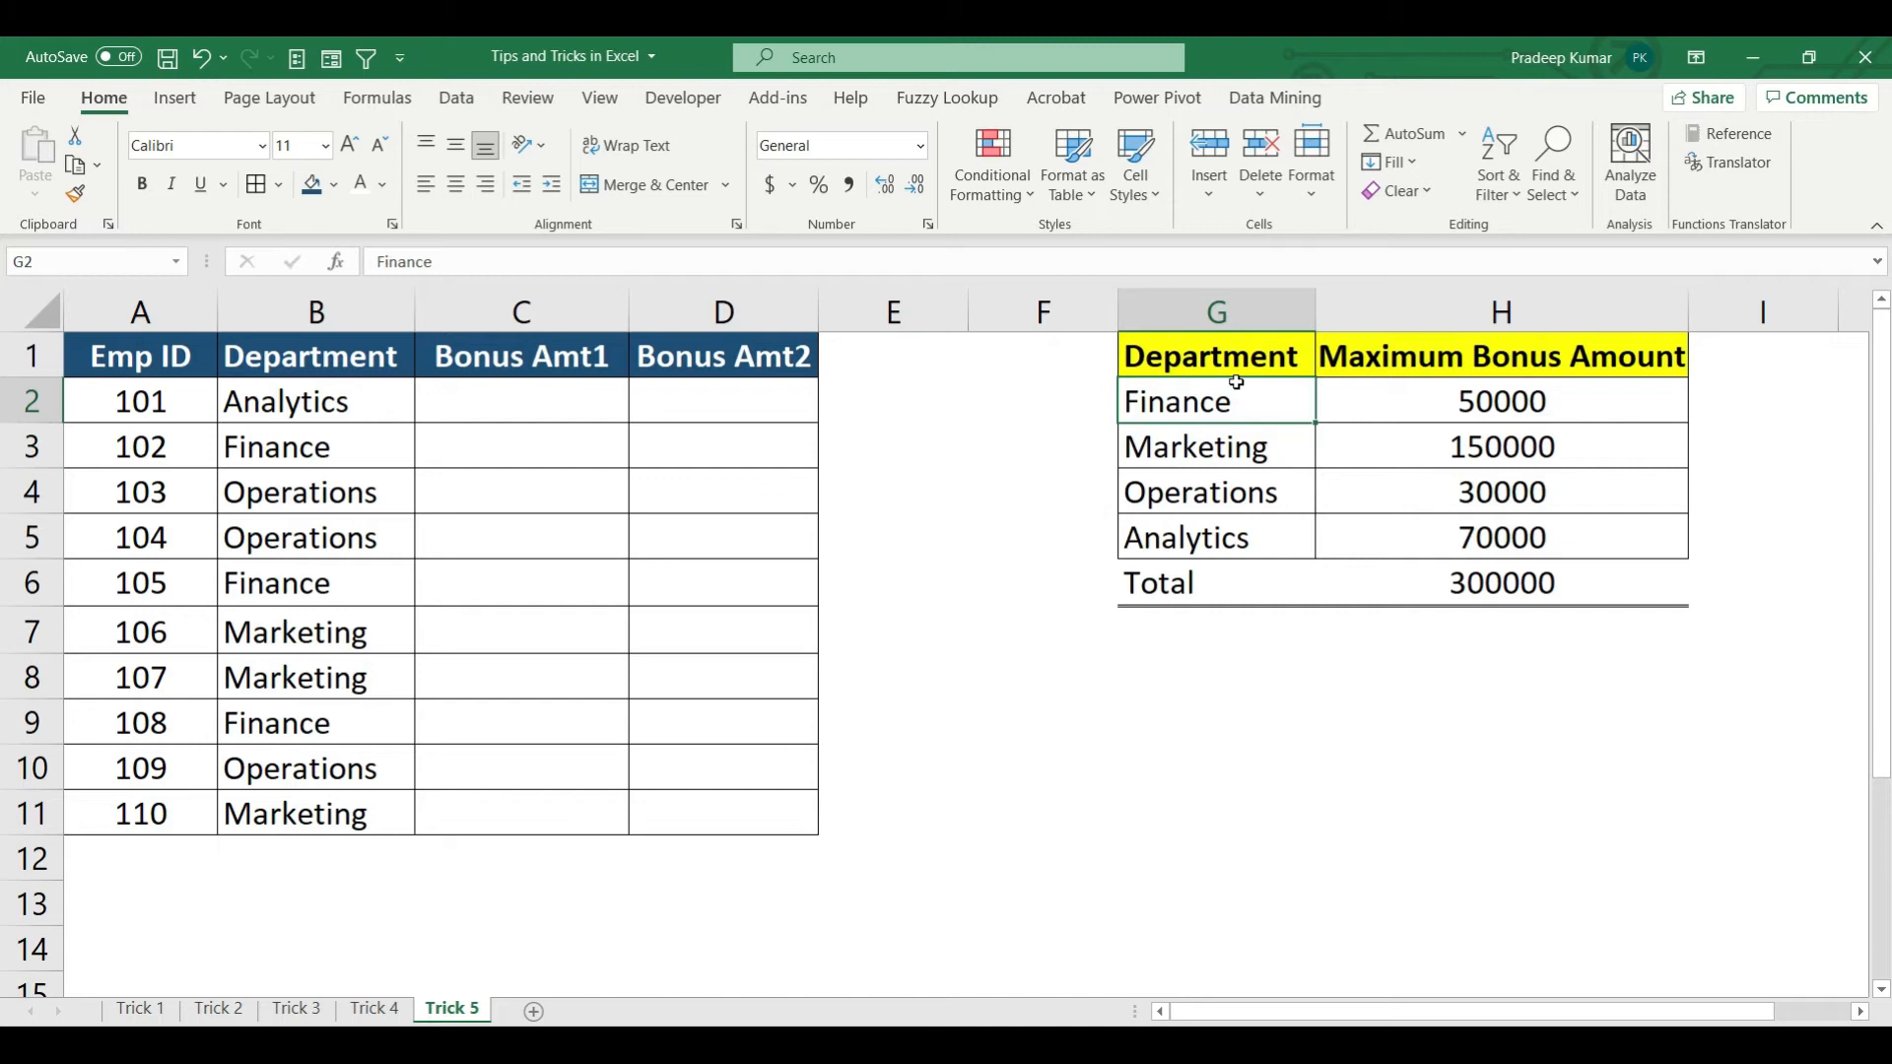
pyautogui.click(1409, 400)
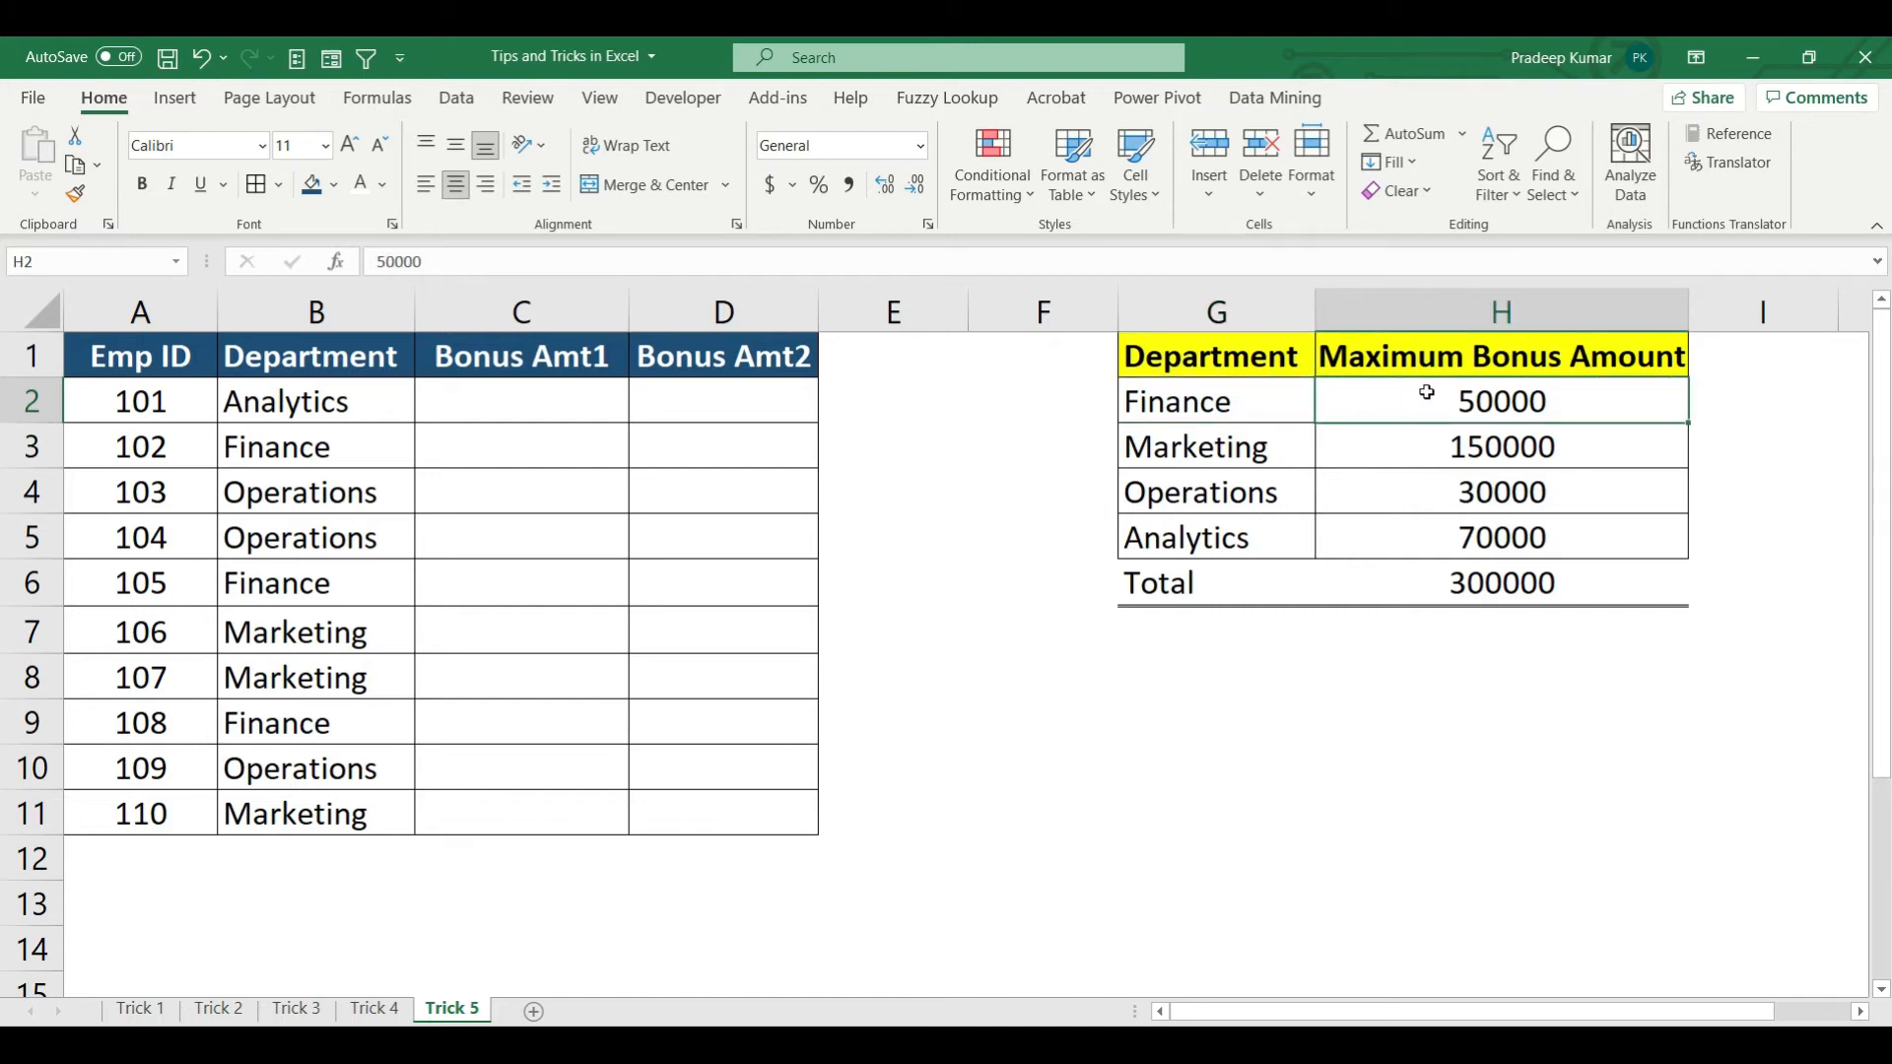
pyautogui.click(1268, 464)
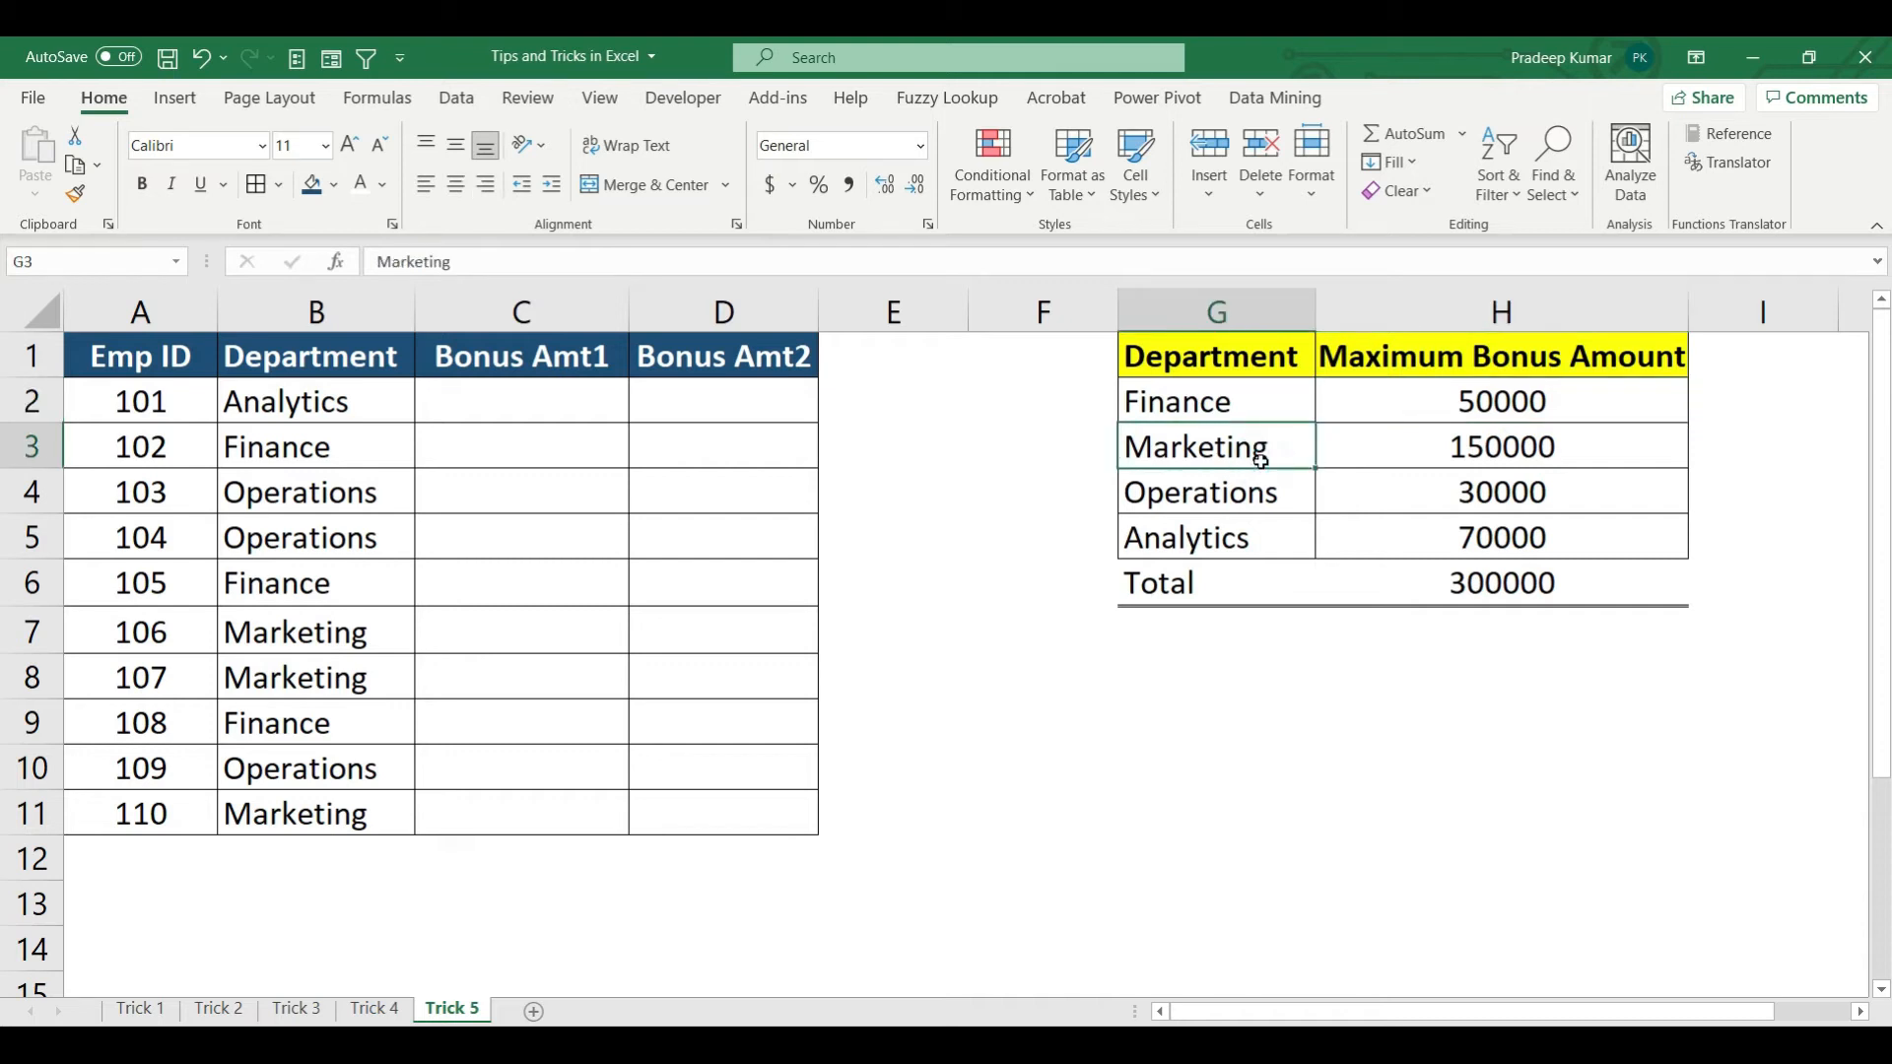
pyautogui.click(1426, 462)
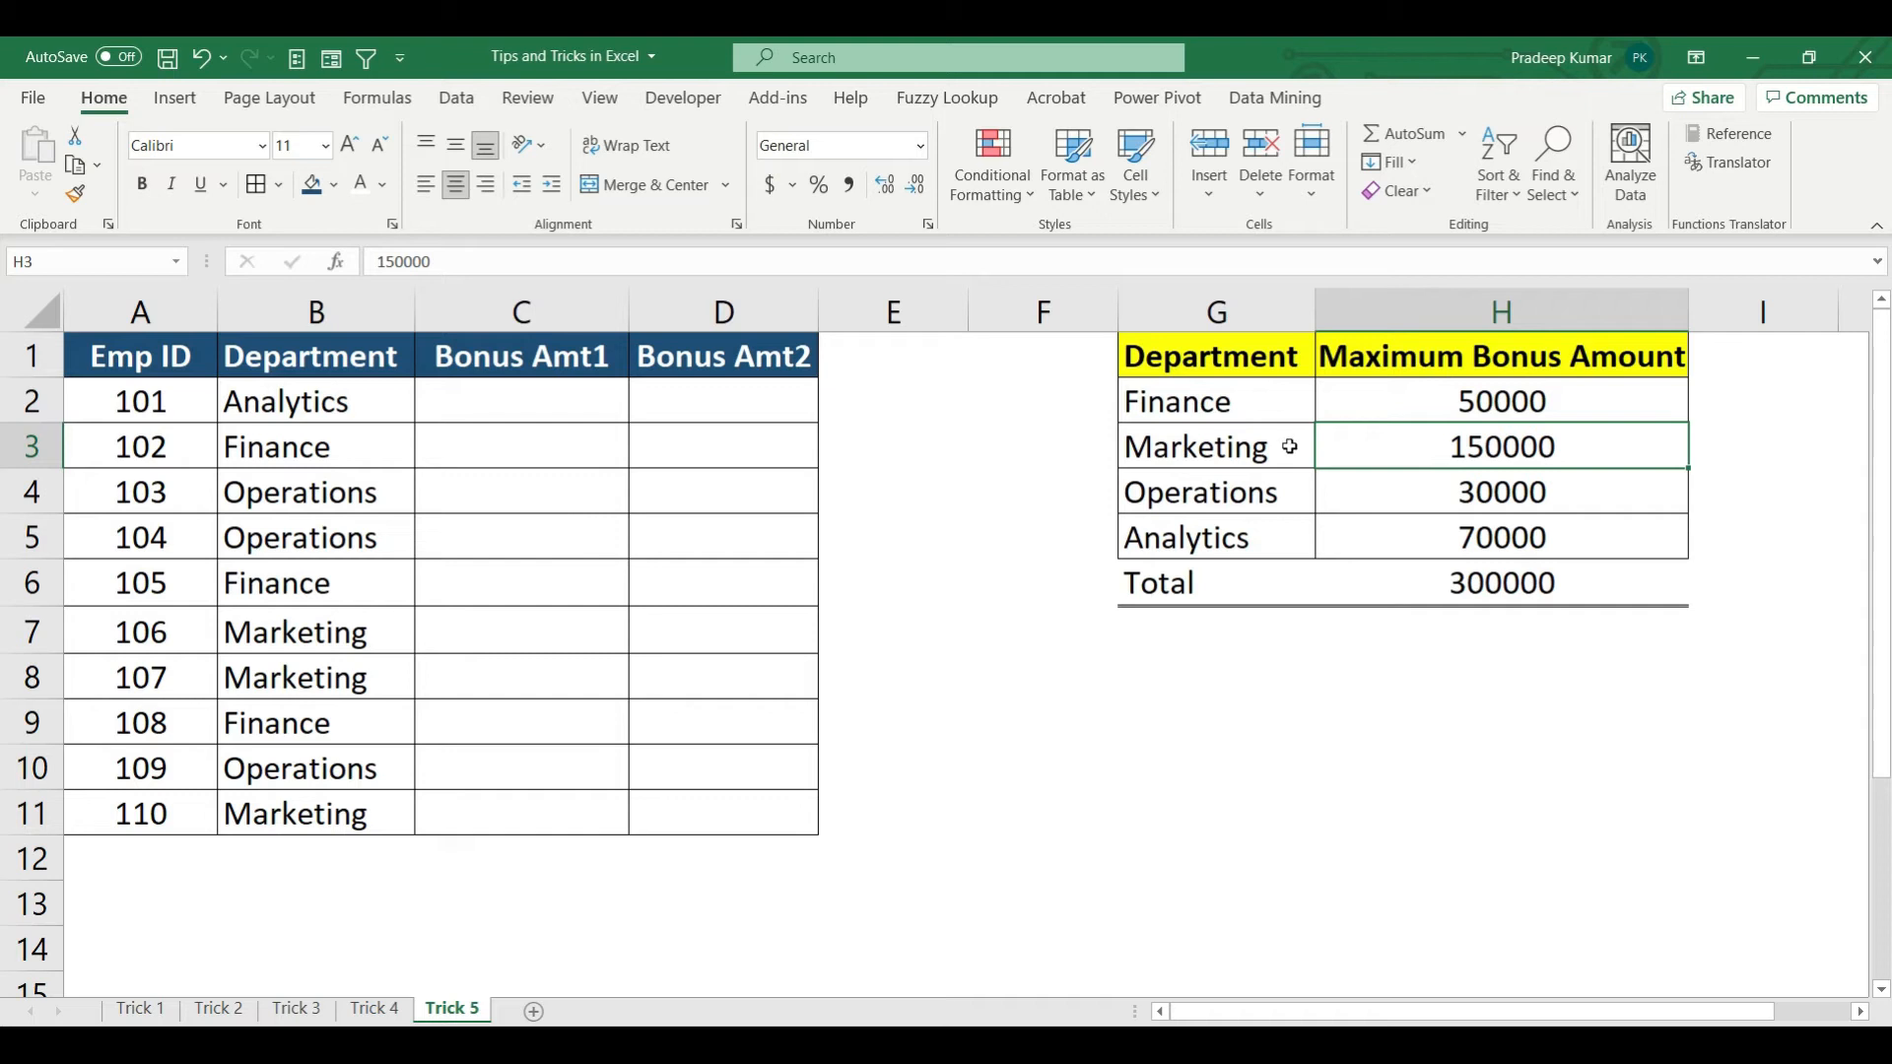
pyautogui.moveTo(1248, 397); pyautogui.dragTo(1242, 563)
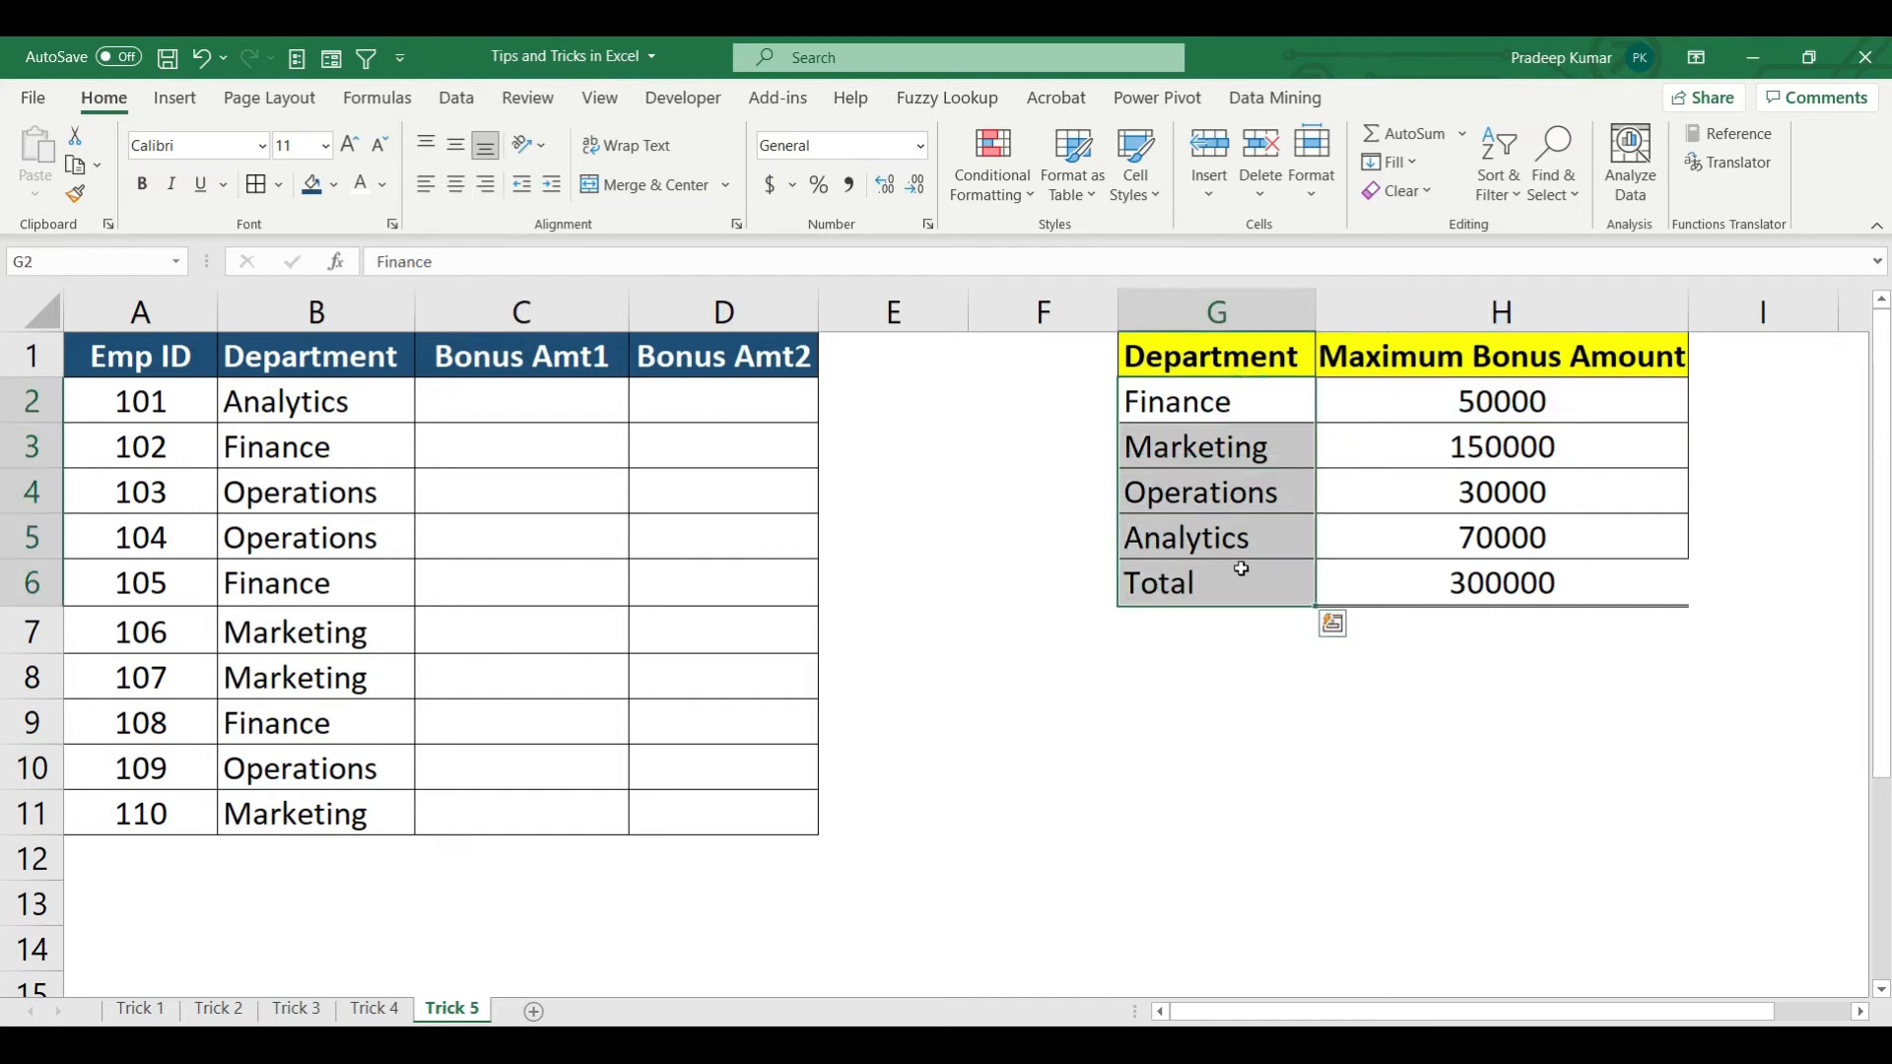
# - Examine the maximum bonus amounts in H2:H5, the Bonus Amt1 cells and the three Finance employee rows
pyautogui.moveTo(1498, 401); pyautogui.dragTo(1500, 532)
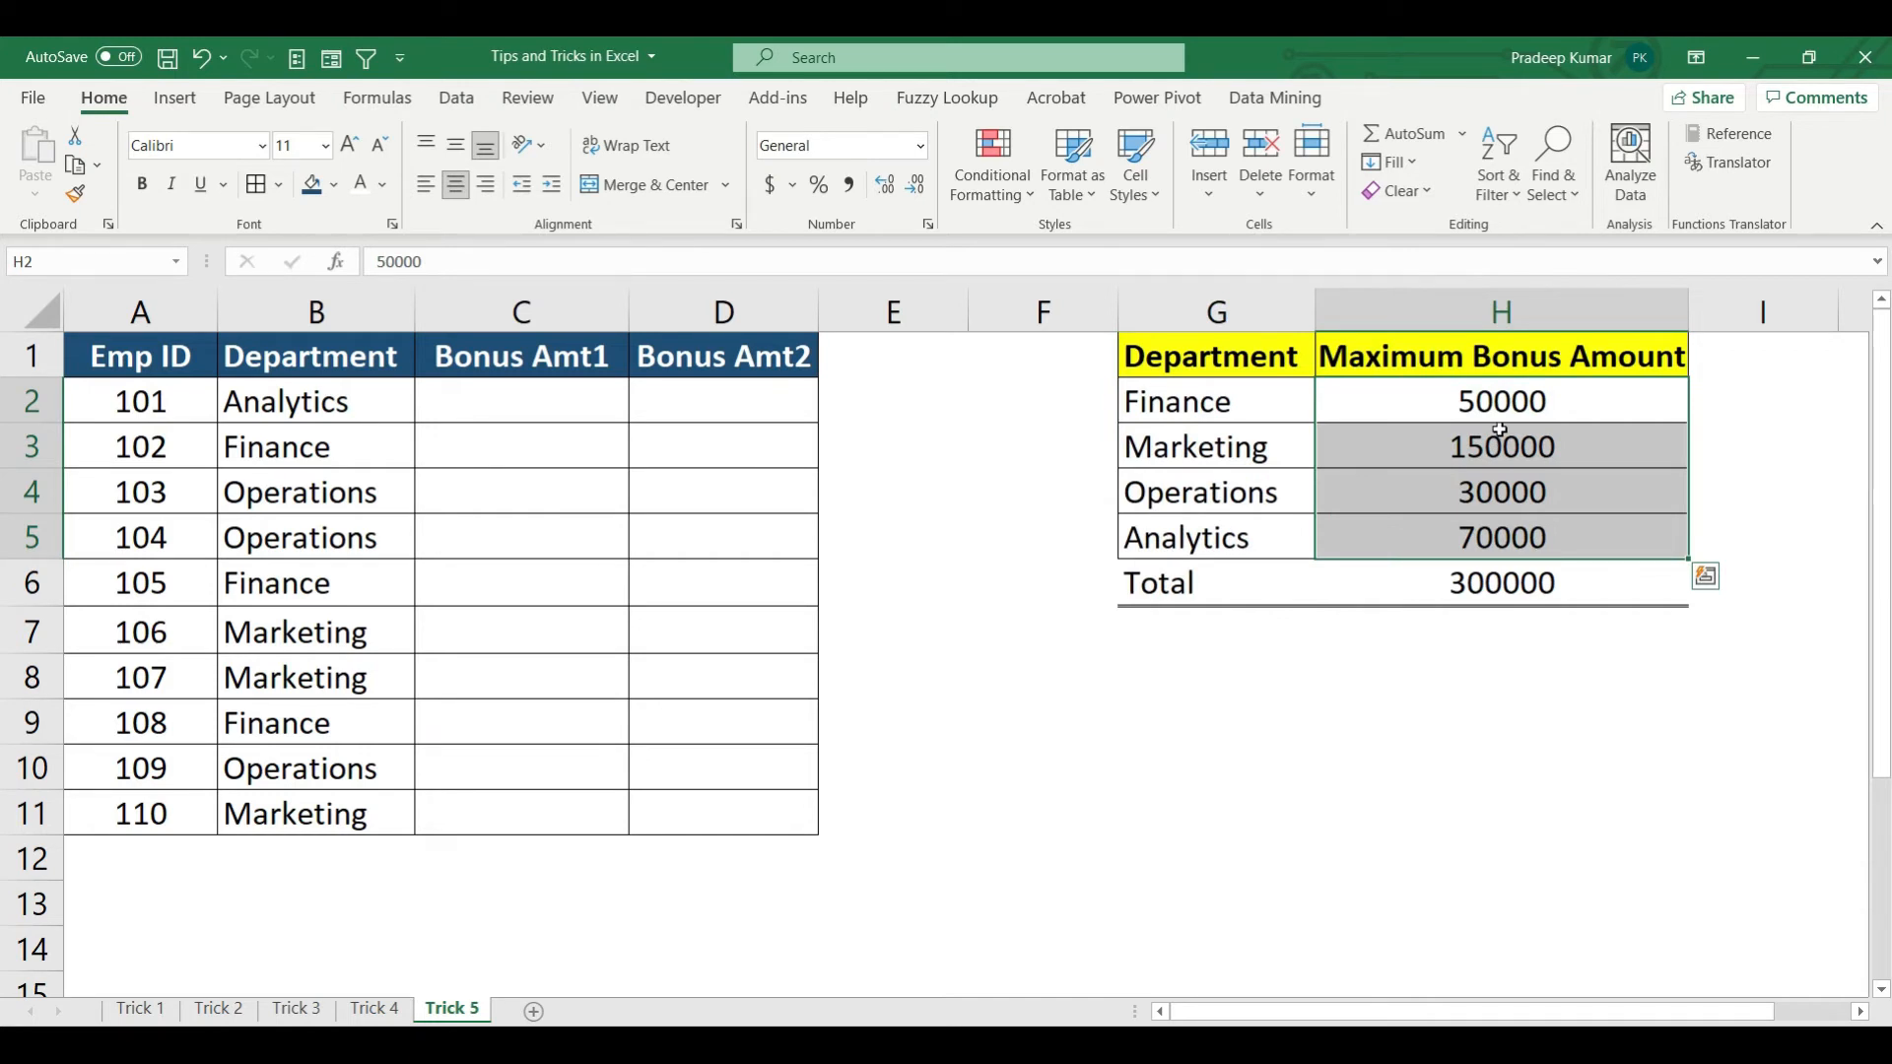
pyautogui.moveTo(545, 380); pyautogui.dragTo(556, 797)
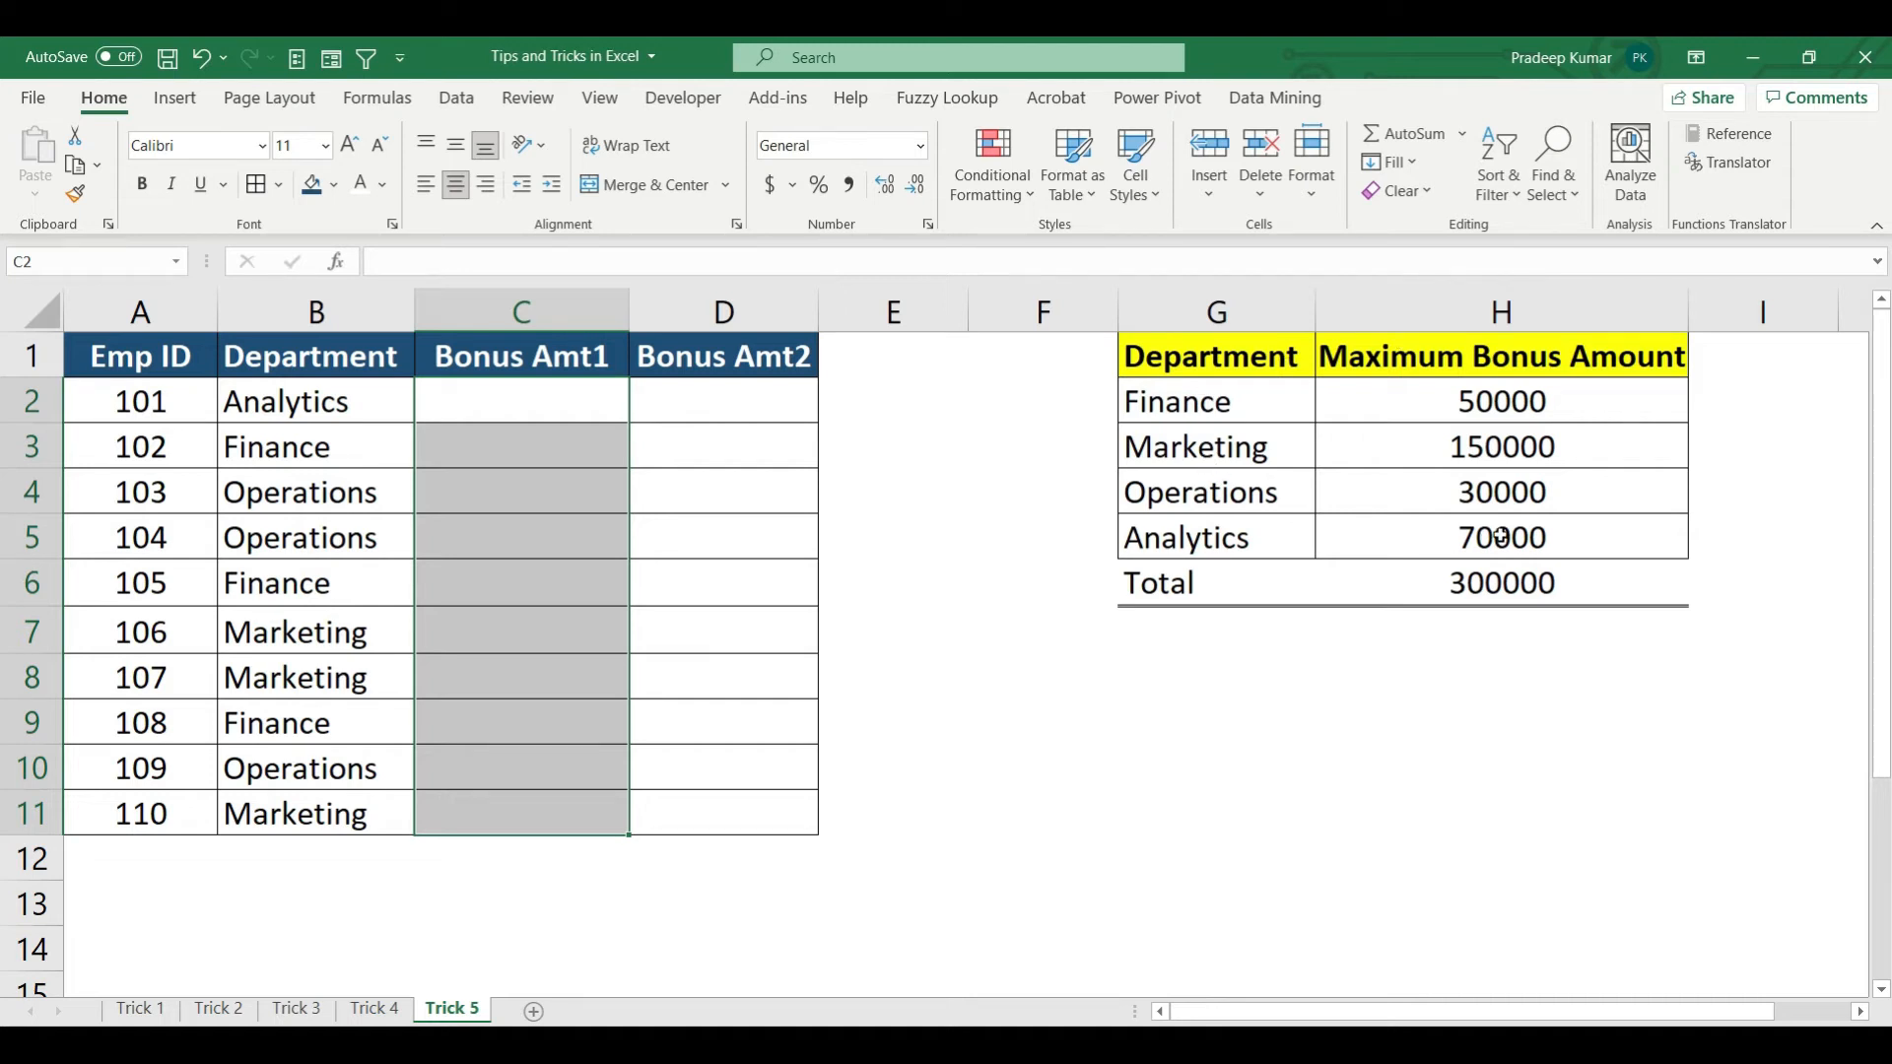
pyautogui.moveTo(175, 446); pyautogui.dragTo(690, 446)
pyautogui.moveTo(138, 584); pyautogui.dragTo(663, 597)
pyautogui.moveTo(141, 724); pyautogui.dragTo(776, 721)
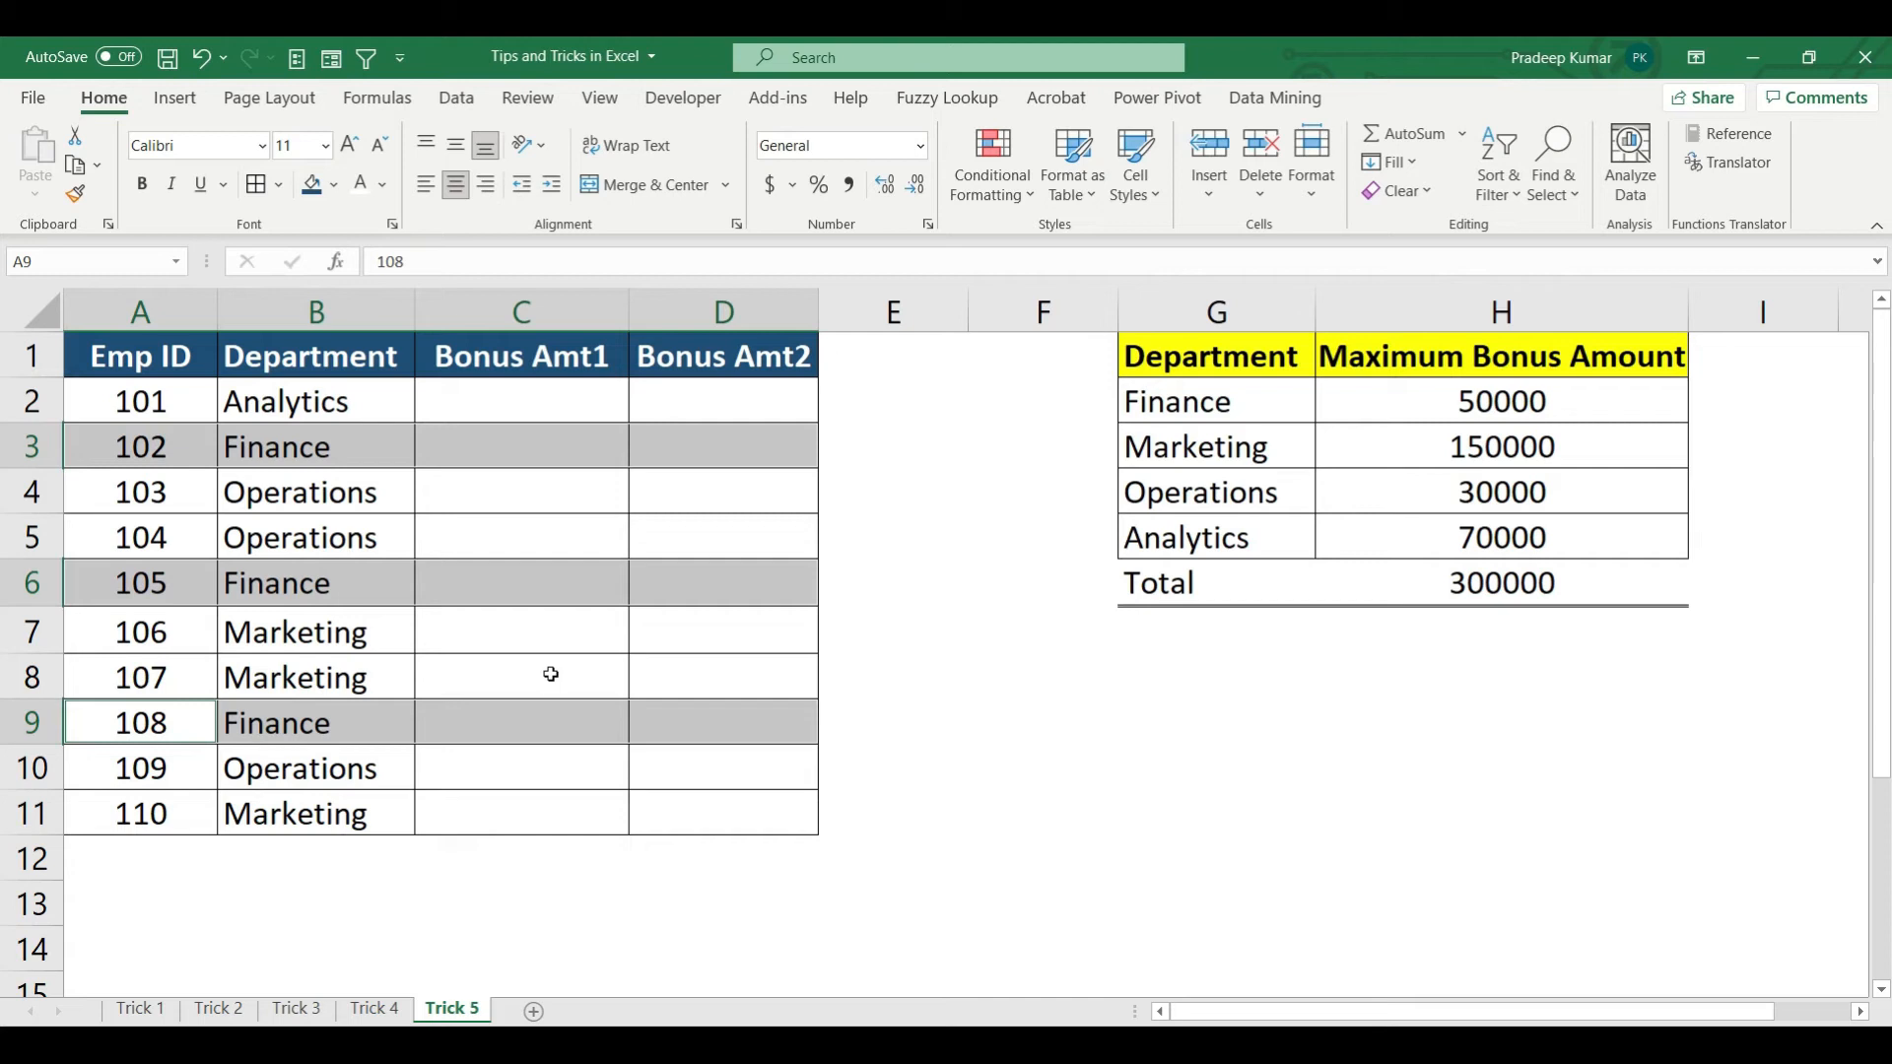
# - Open Data Validation for the Bonus Amt1 cells C2:C11 and set the allowed criteria to Custom
pyautogui.click(579, 410)
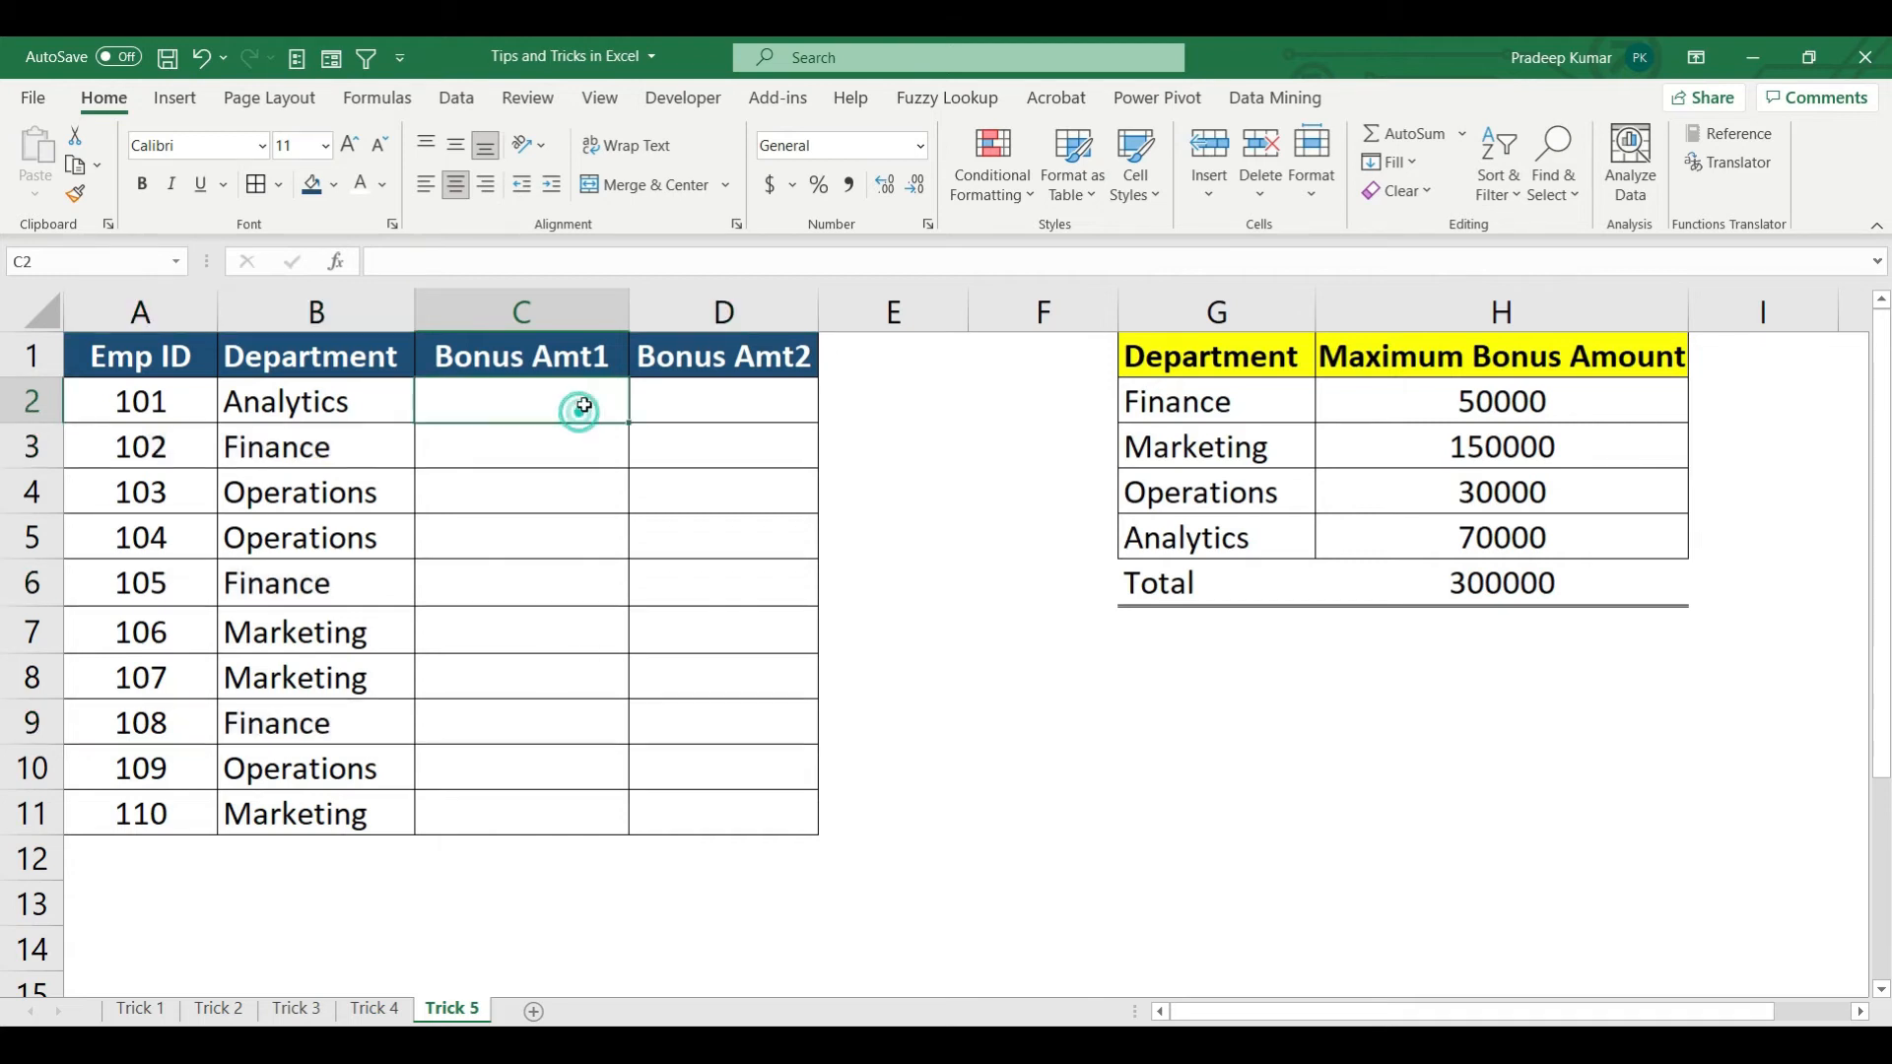
pyautogui.moveTo(561, 408); pyautogui.dragTo(541, 802)
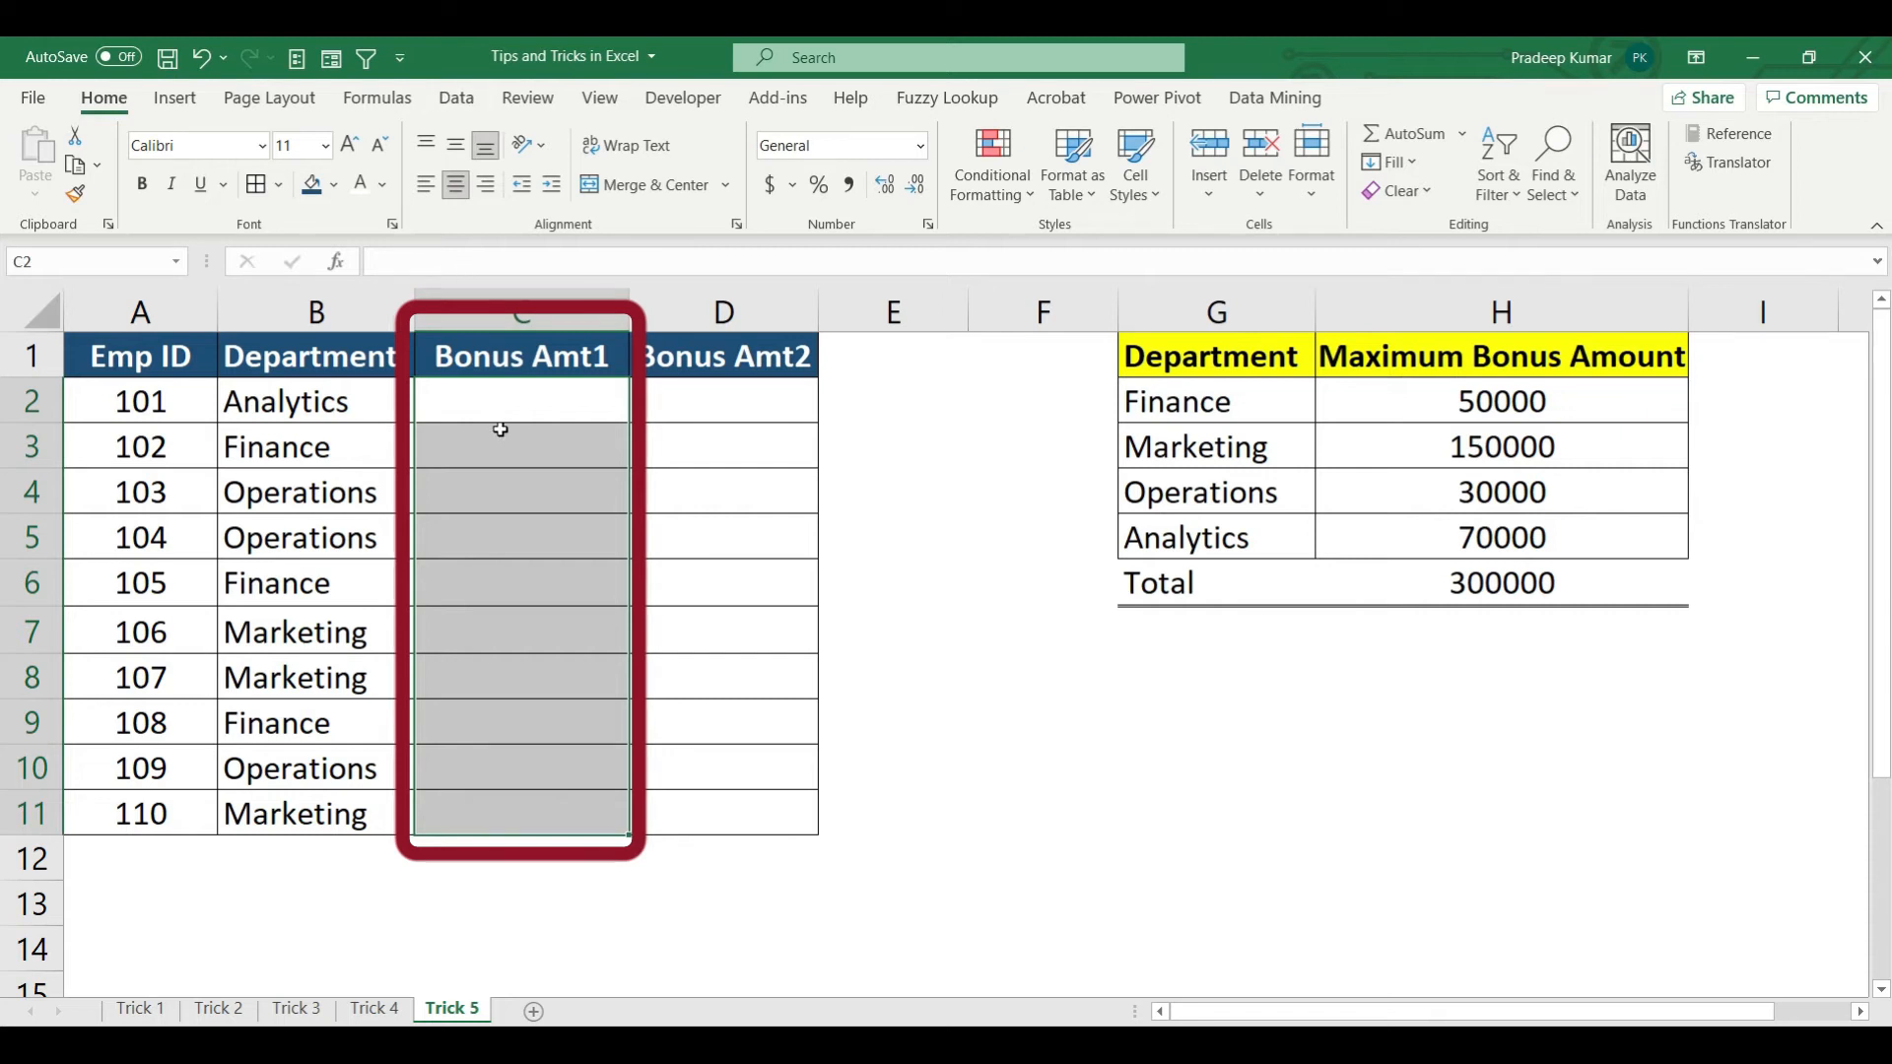
pyautogui.click(459, 93)
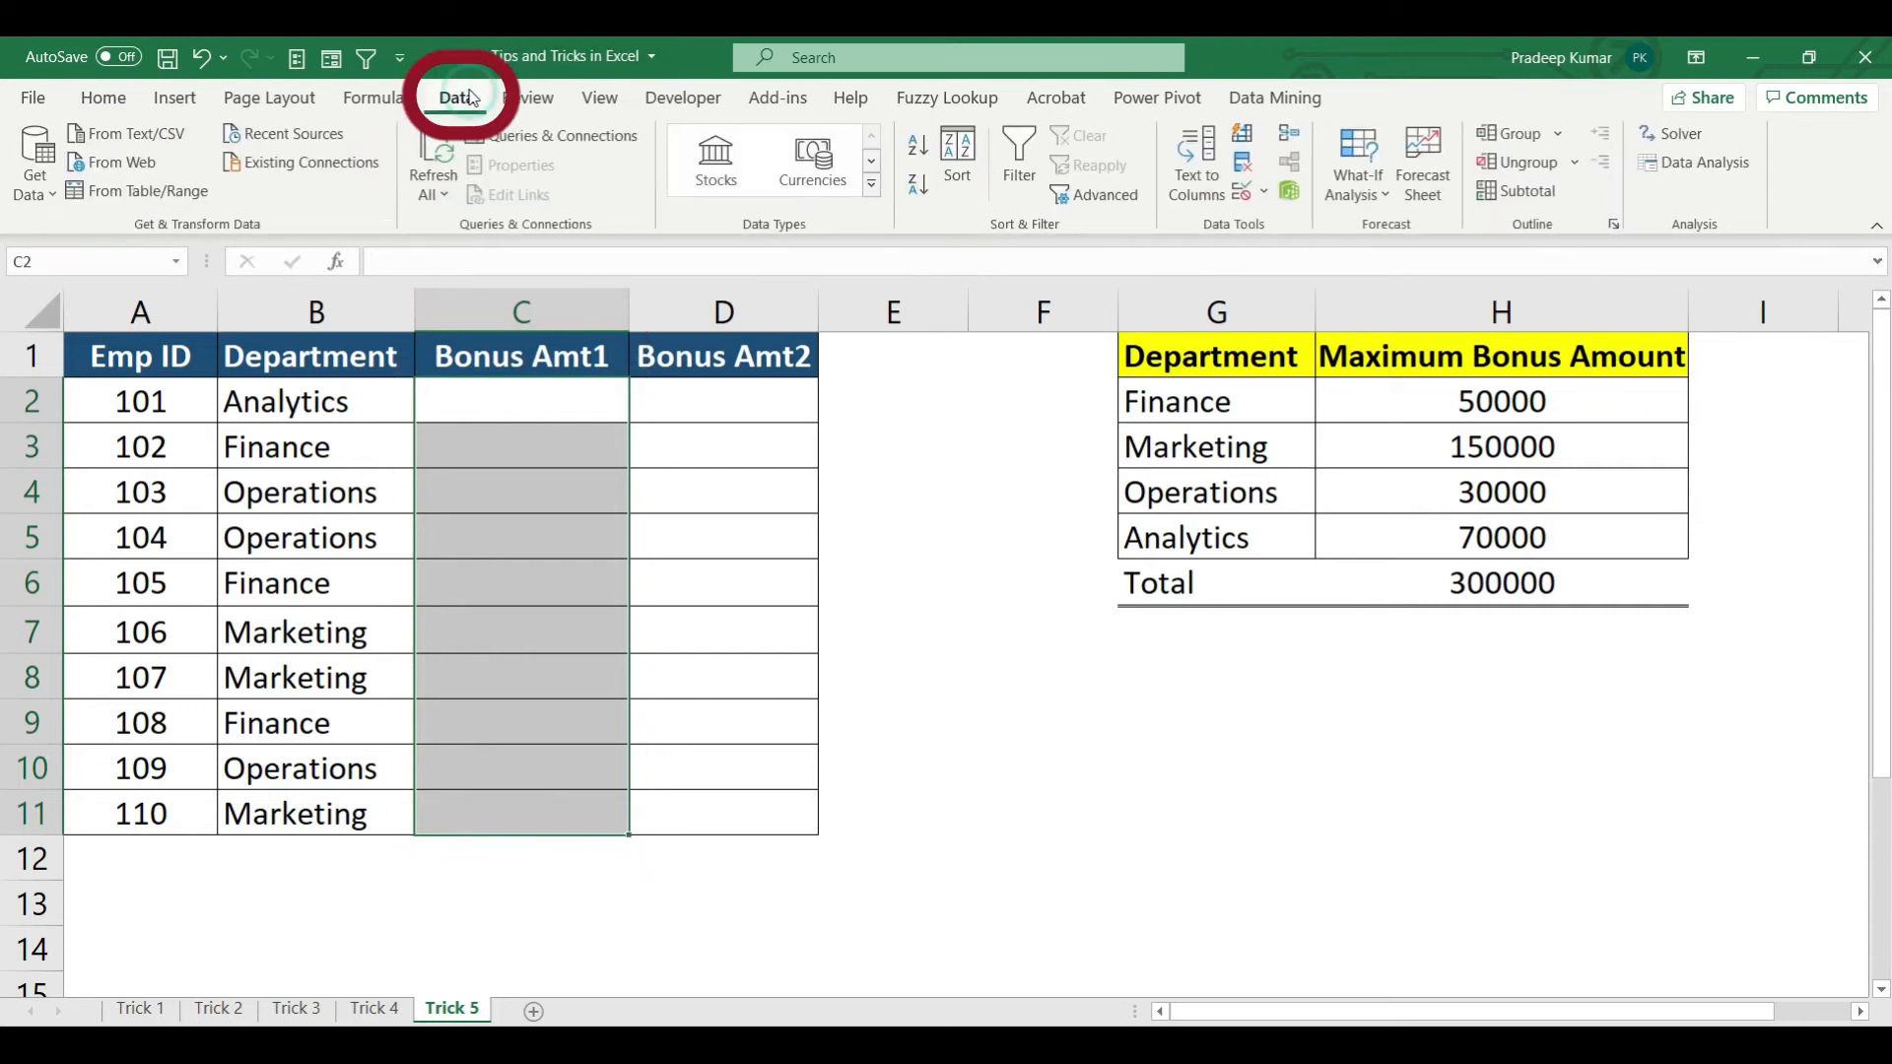
pyautogui.click(1244, 189)
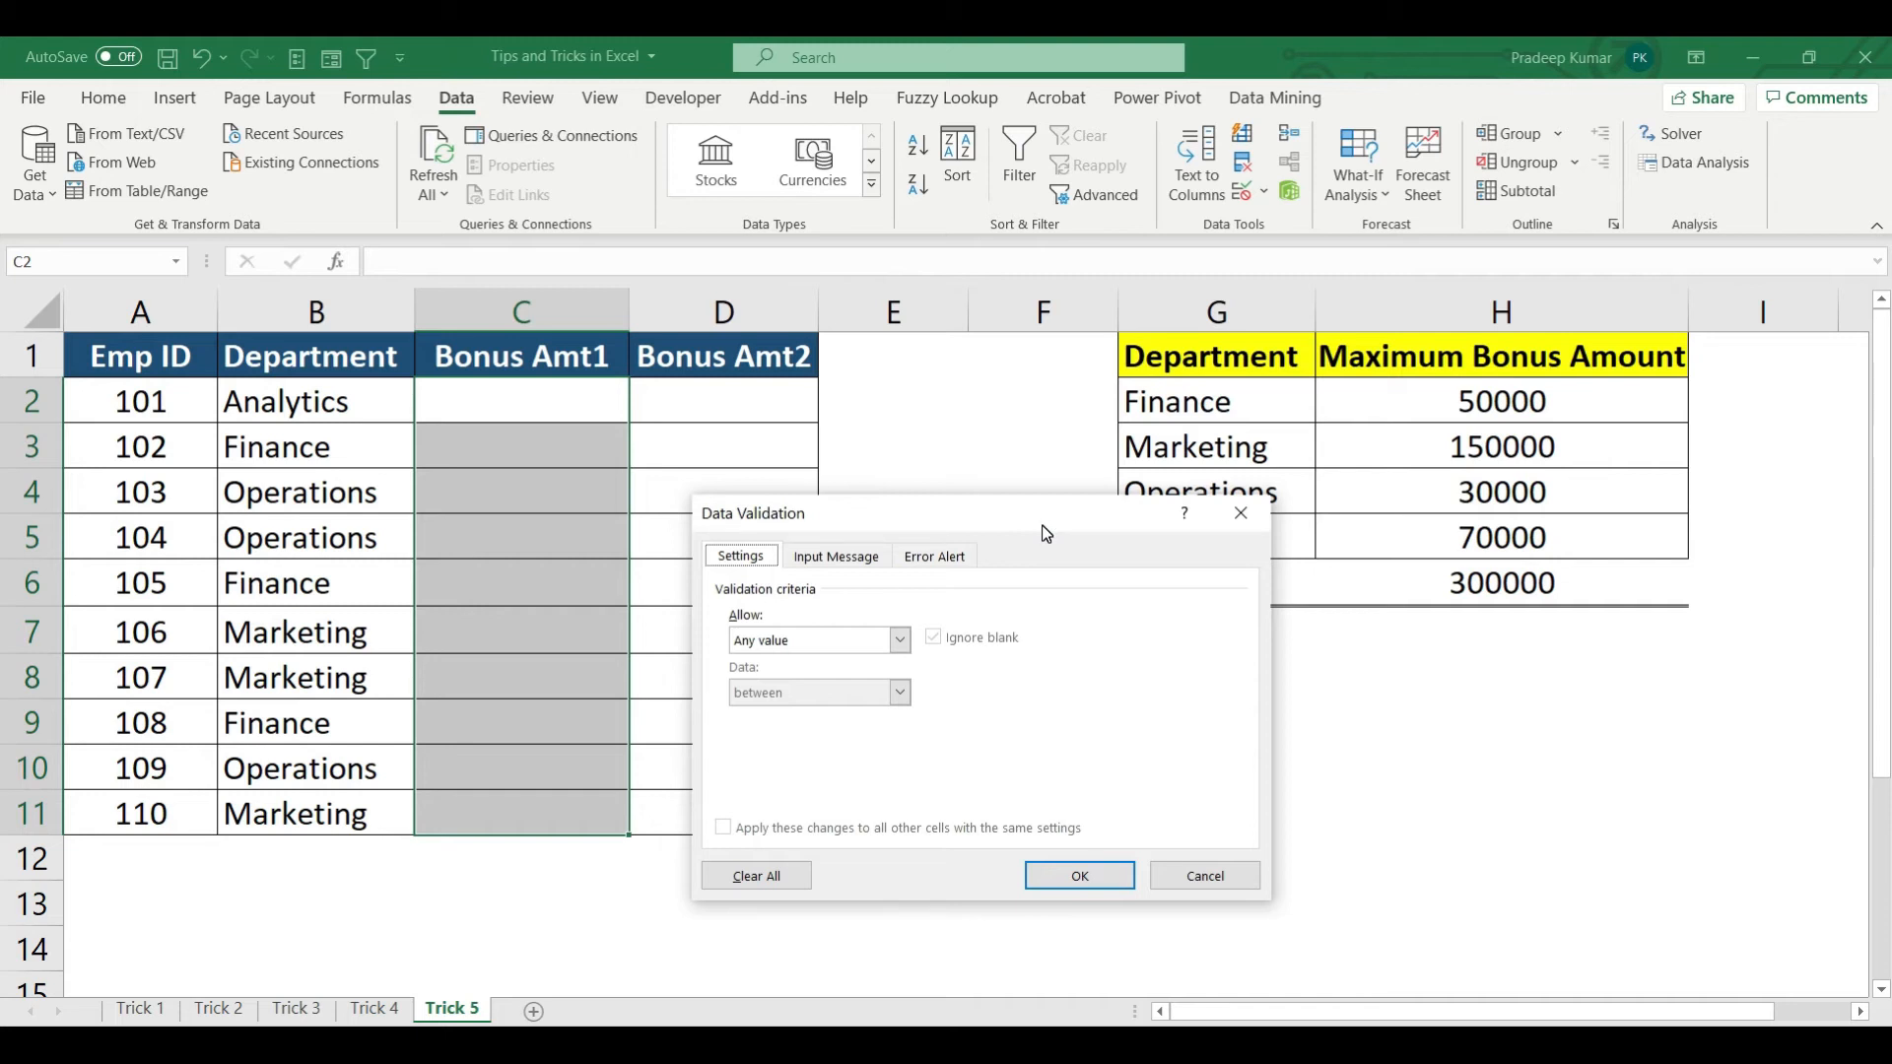
pyautogui.click(836, 638)
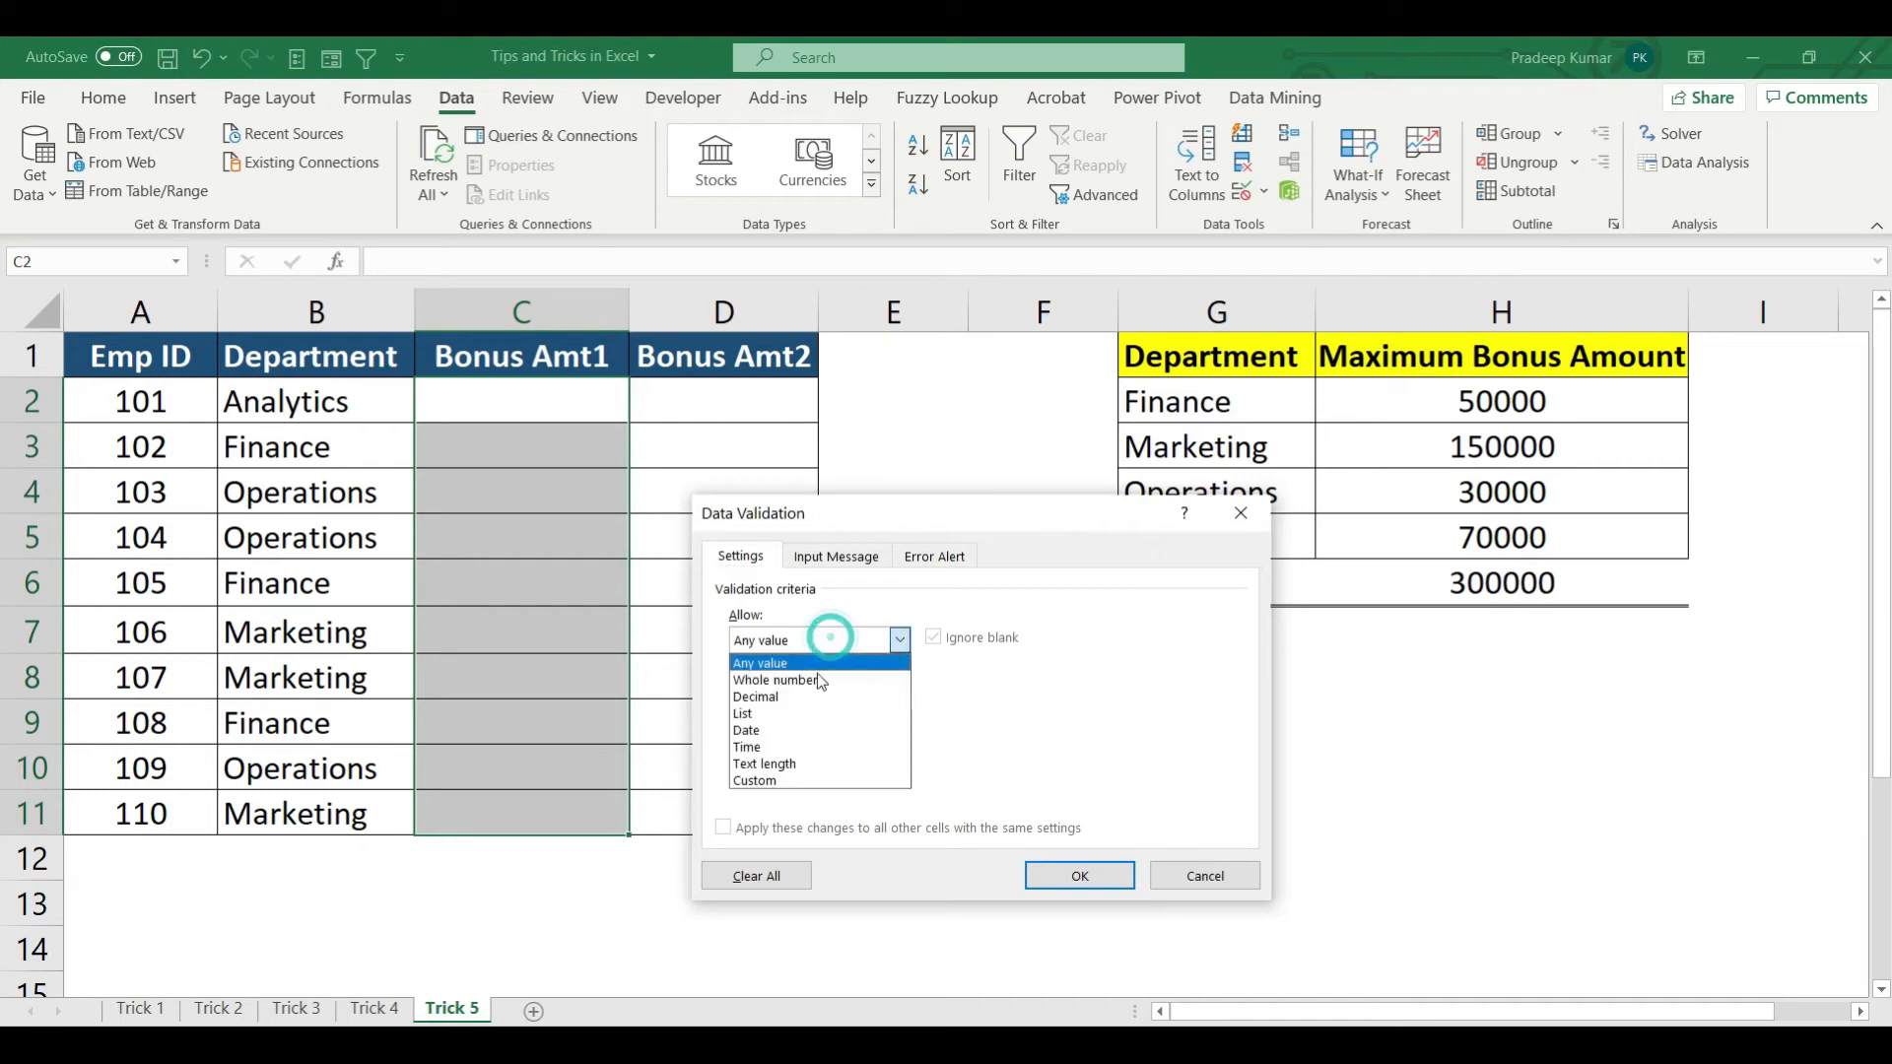
pyautogui.click(788, 779)
pyautogui.moveTo(924, 523); pyautogui.dragTo(945, 569)
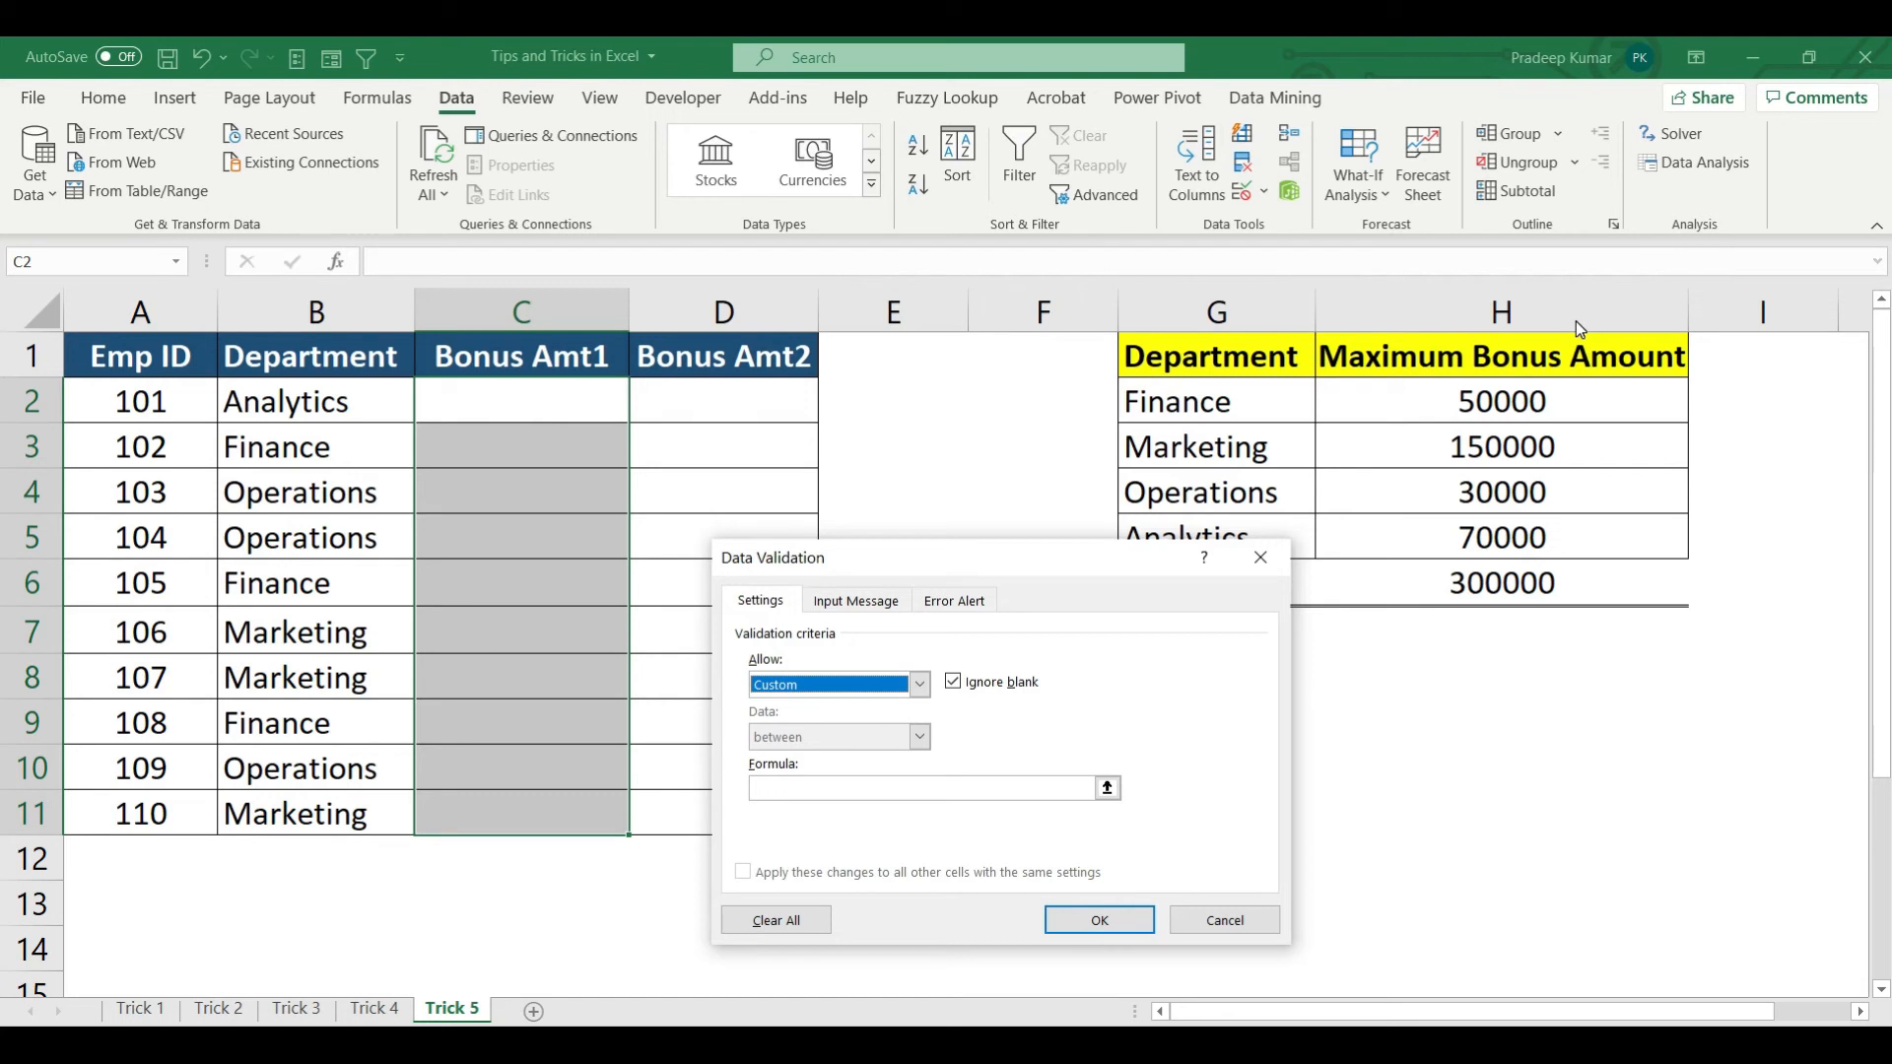
# - Begin the validation formula with =vlookup($B2,$G$1:$H$5,2,0) to fetch each department's maximum bonus
pyautogui.click(803, 788)
pyautogui.write('=vlookup(')
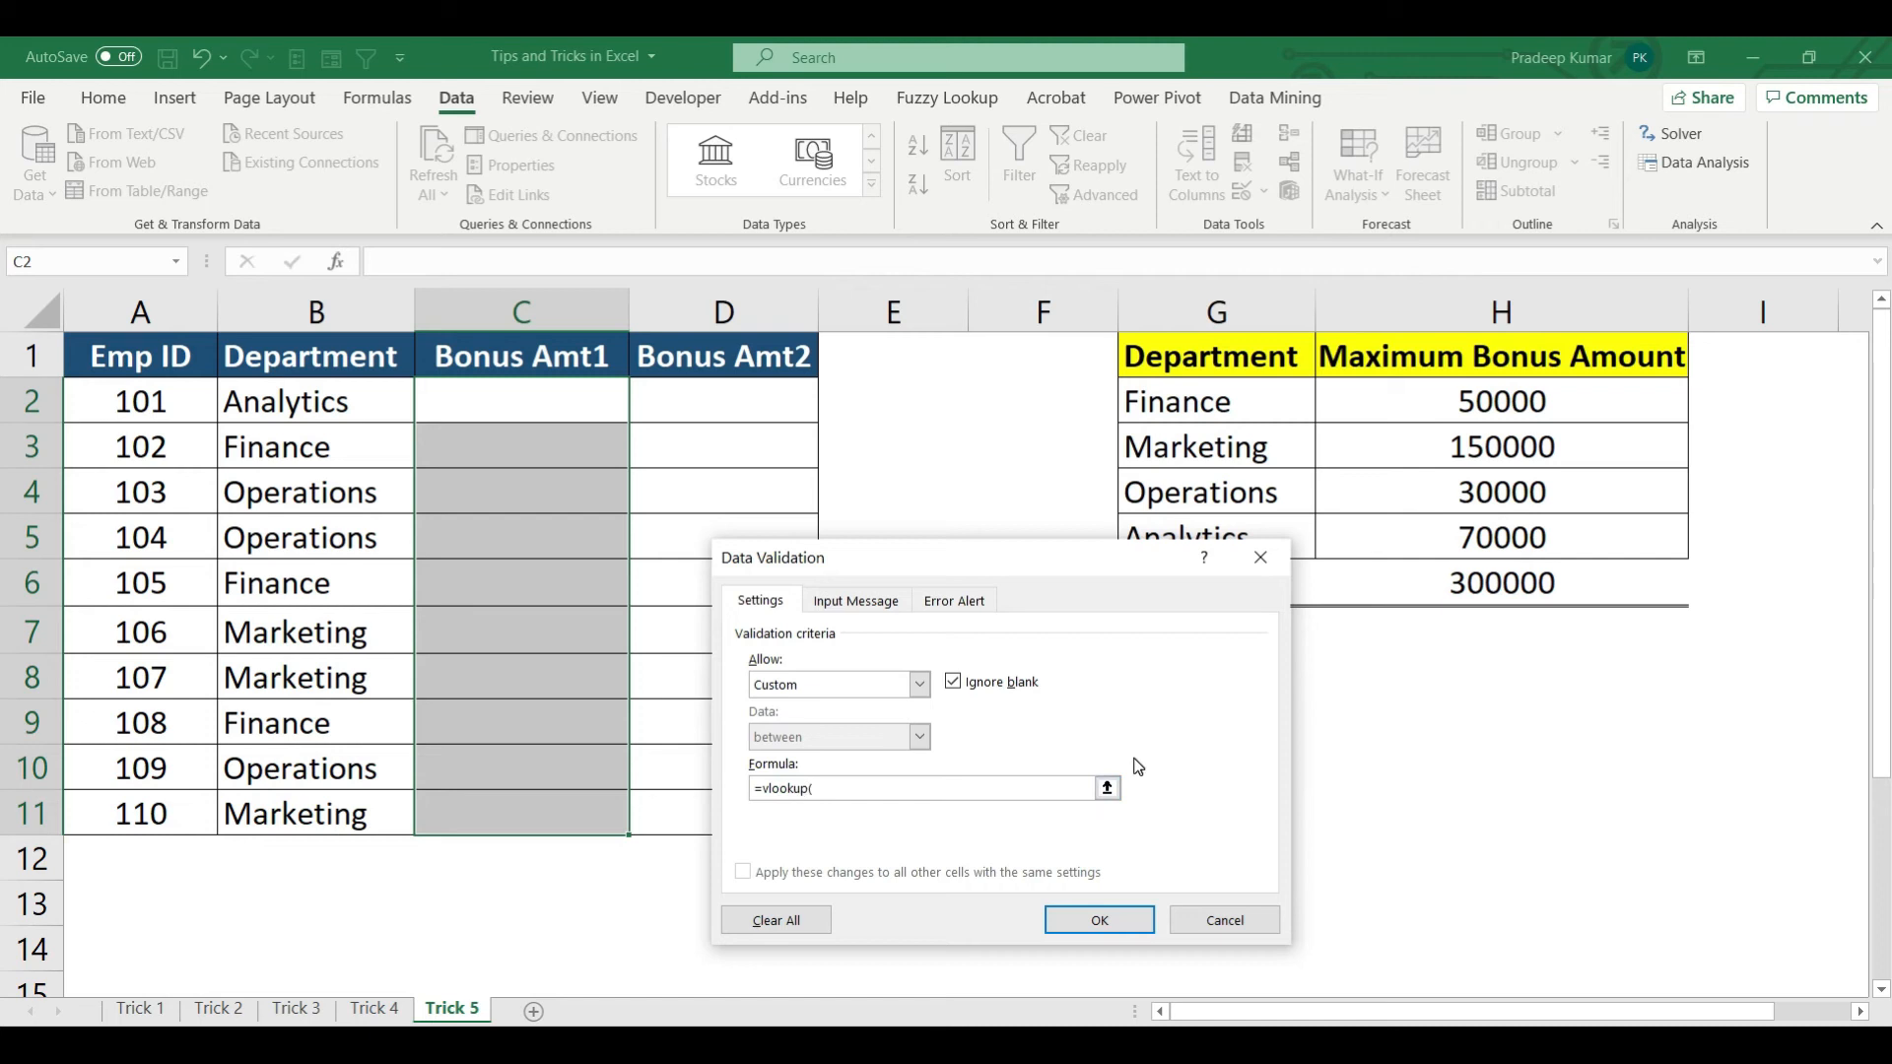
pyautogui.click(312, 406)
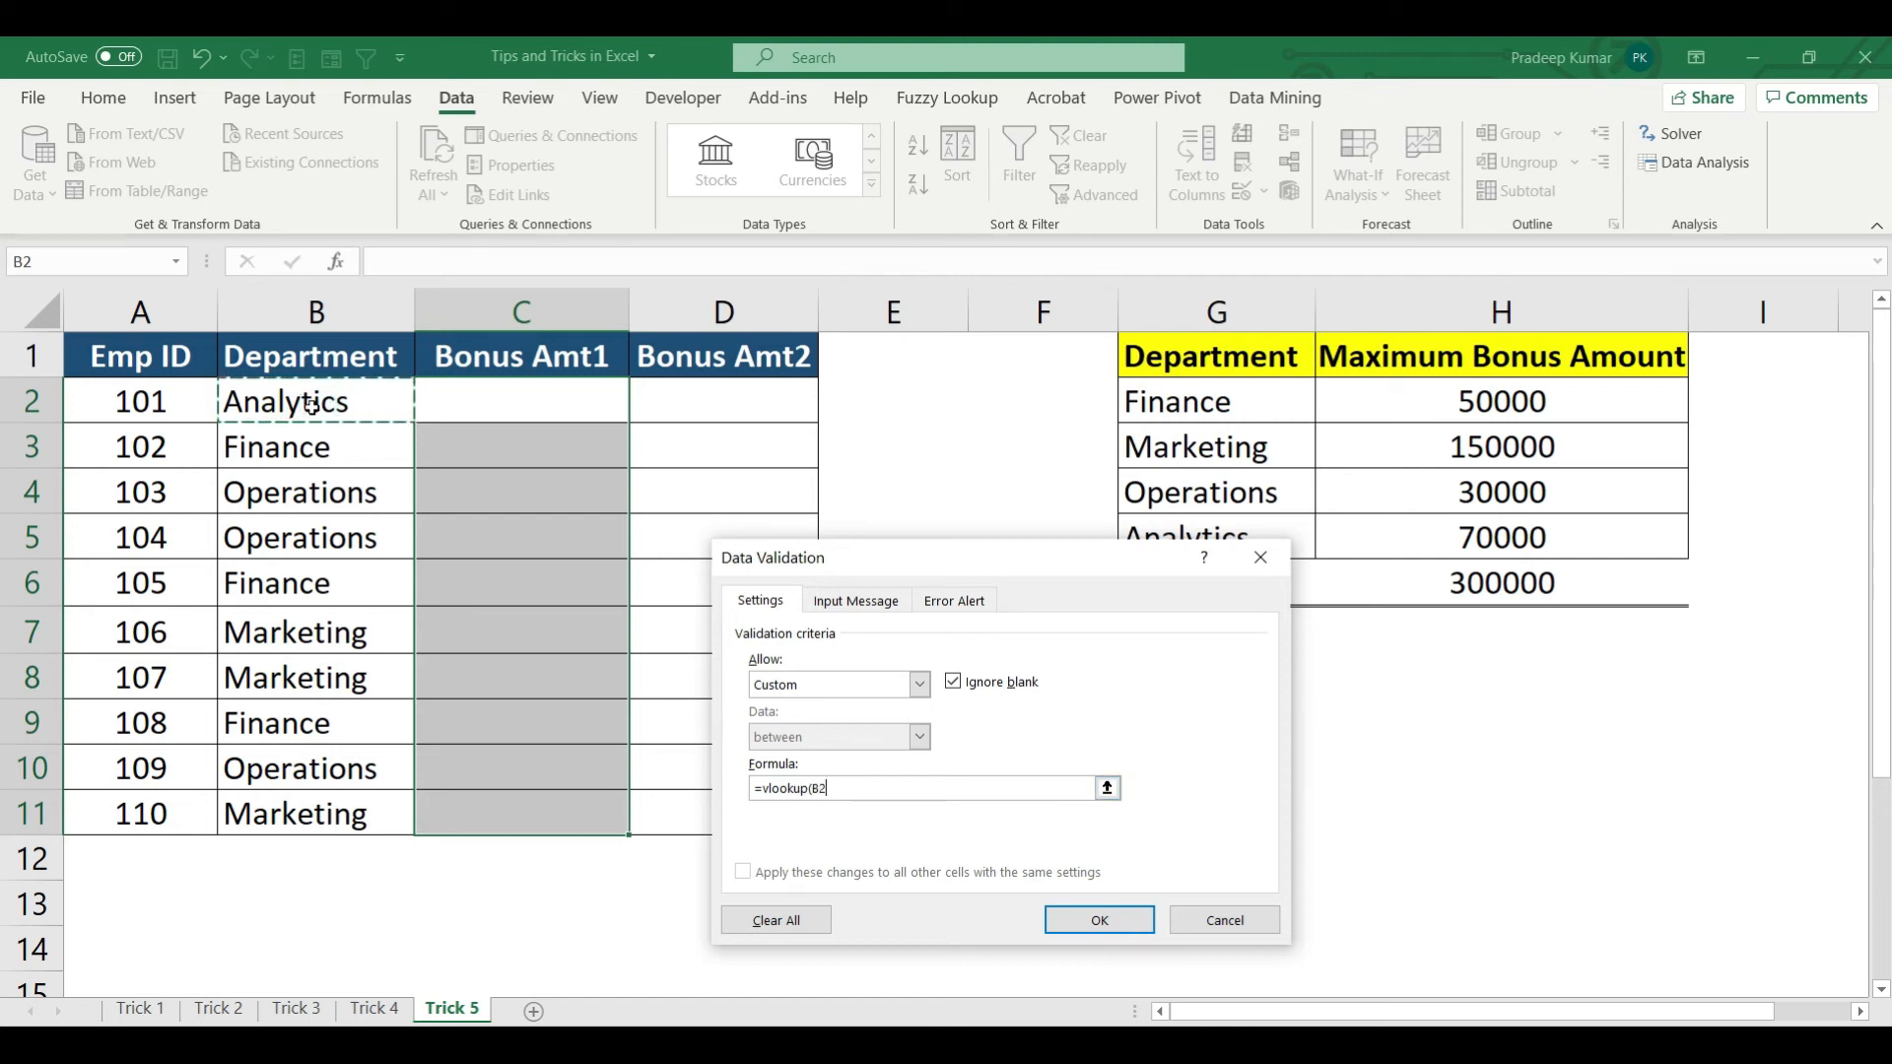
pyautogui.press('F4')
pyautogui.press('F4')
pyautogui.press('F4')
pyautogui.write(',')
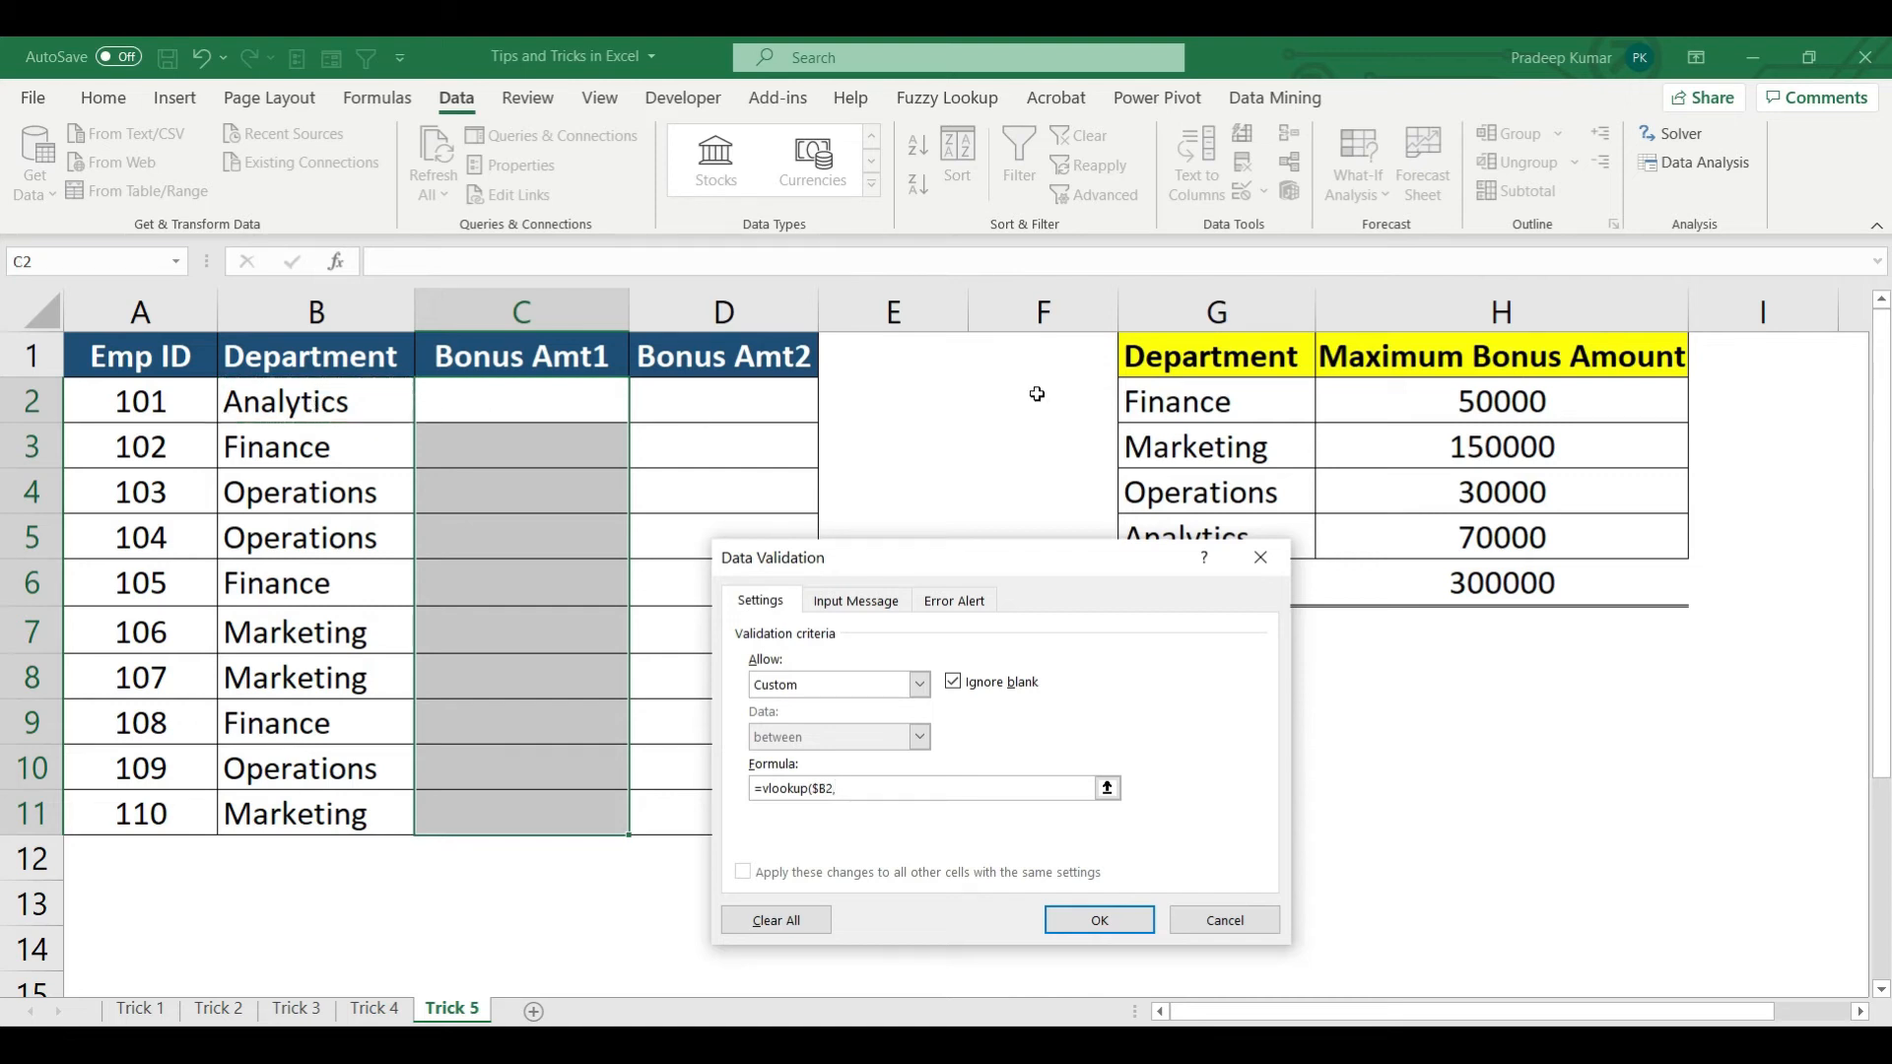
pyautogui.moveTo(1257, 371); pyautogui.dragTo(1684, 550)
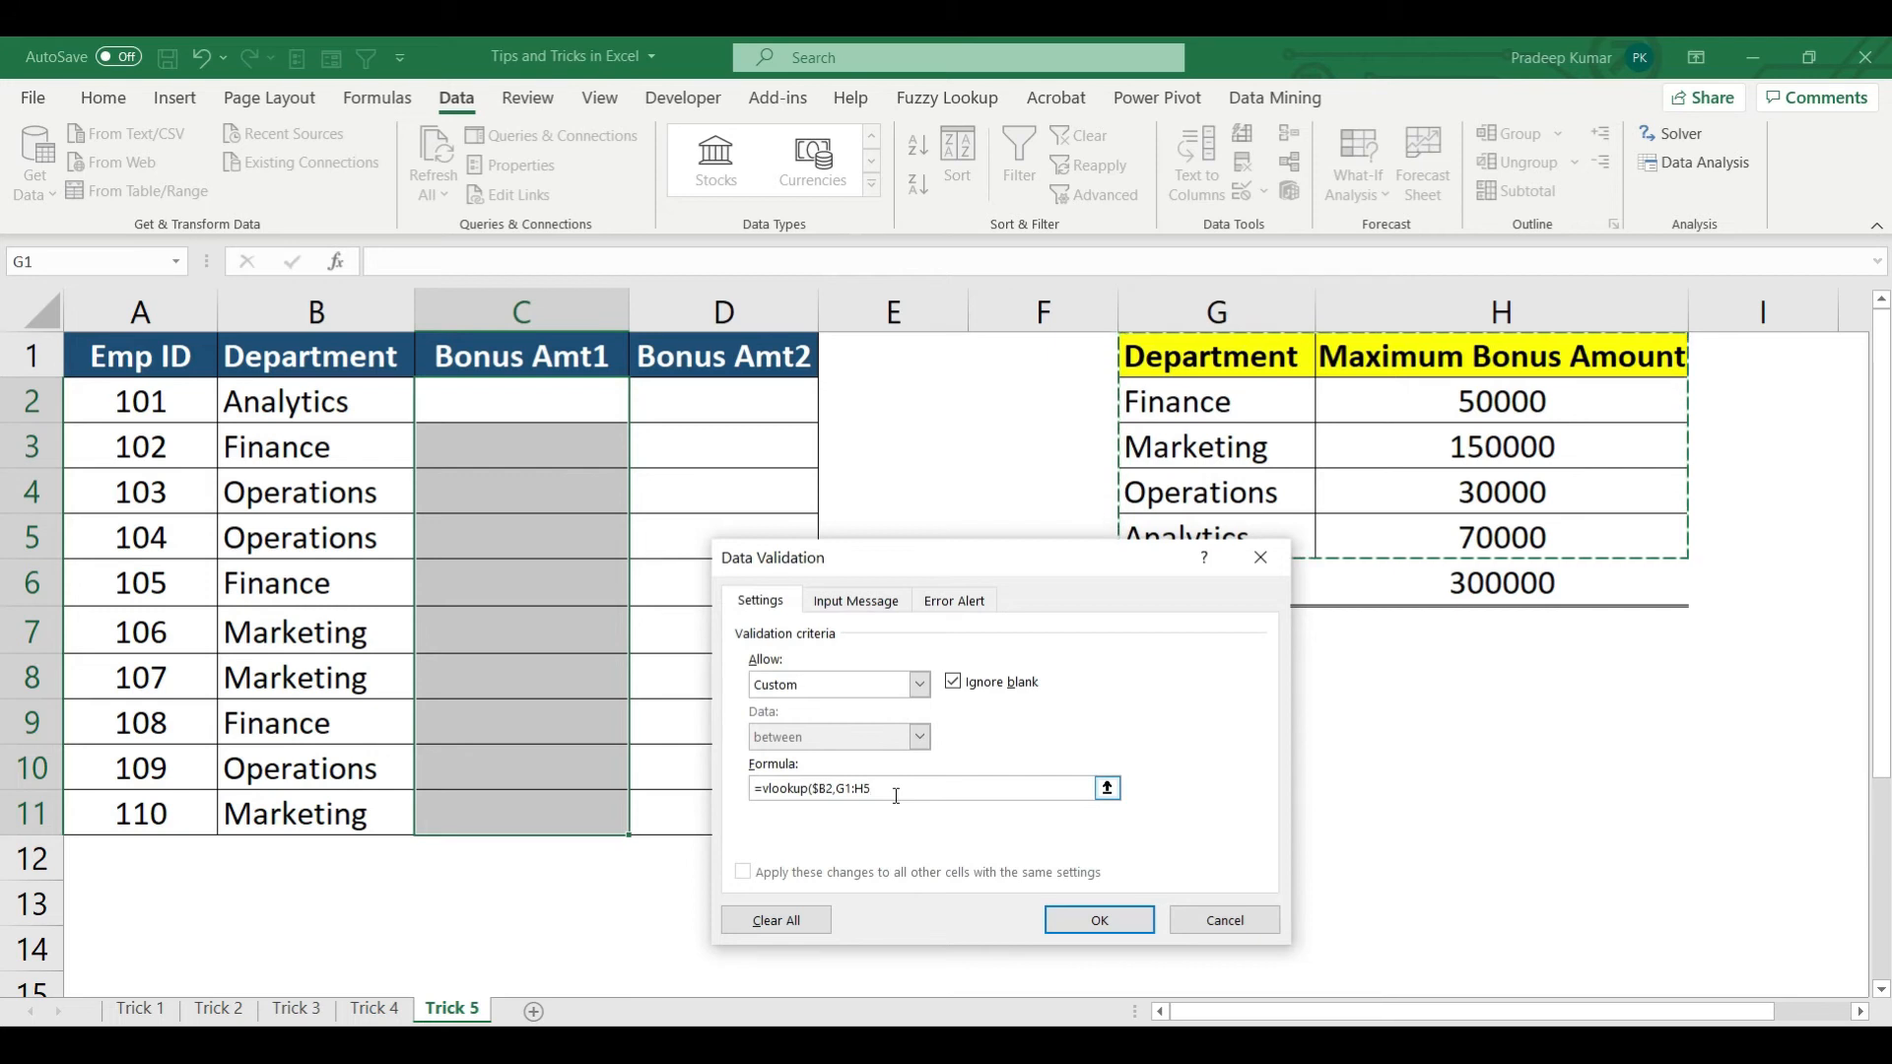
pyautogui.press('F4')
pyautogui.write(',2,0')
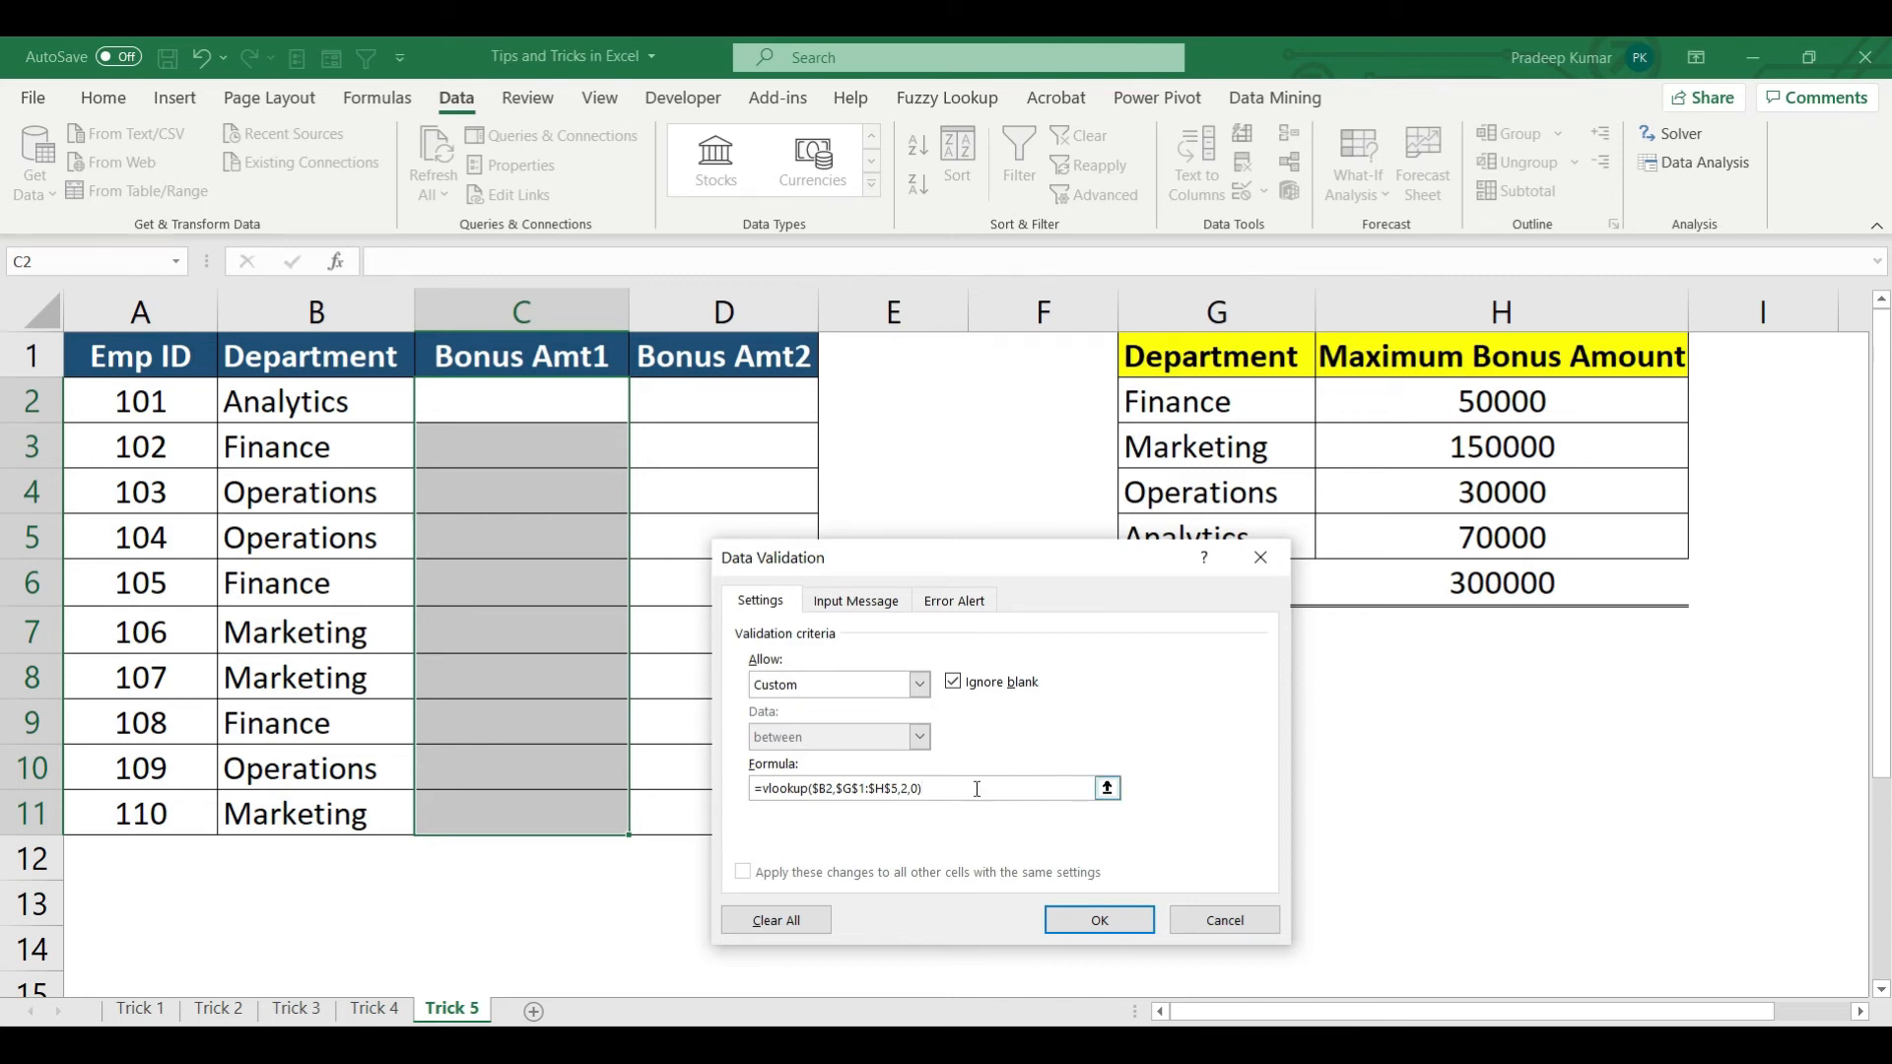
# - Complete the validation formula with >=sumif($B$2:$B$11,$B2,$C$2:$C$11) and apply the rule to C2:C11
pyautogui.write('>=sumif(')
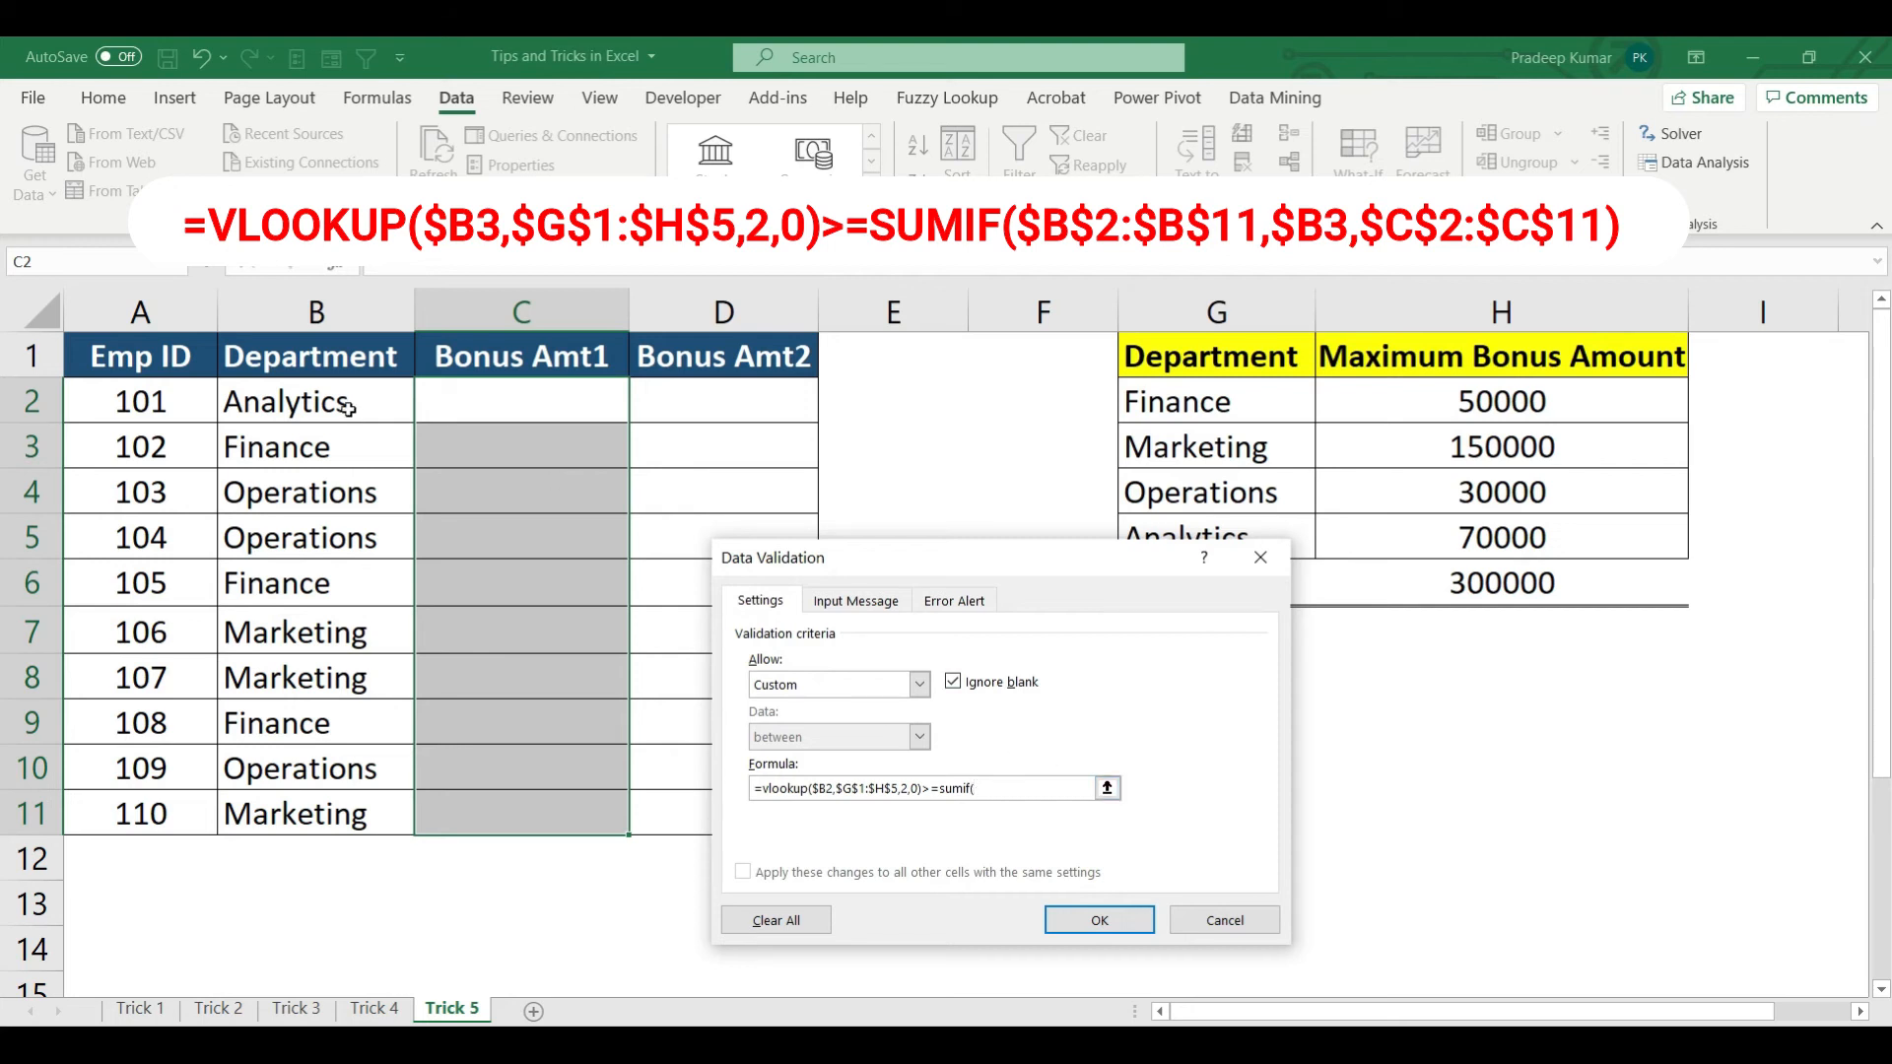
pyautogui.moveTo(353, 412); pyautogui.dragTo(331, 791)
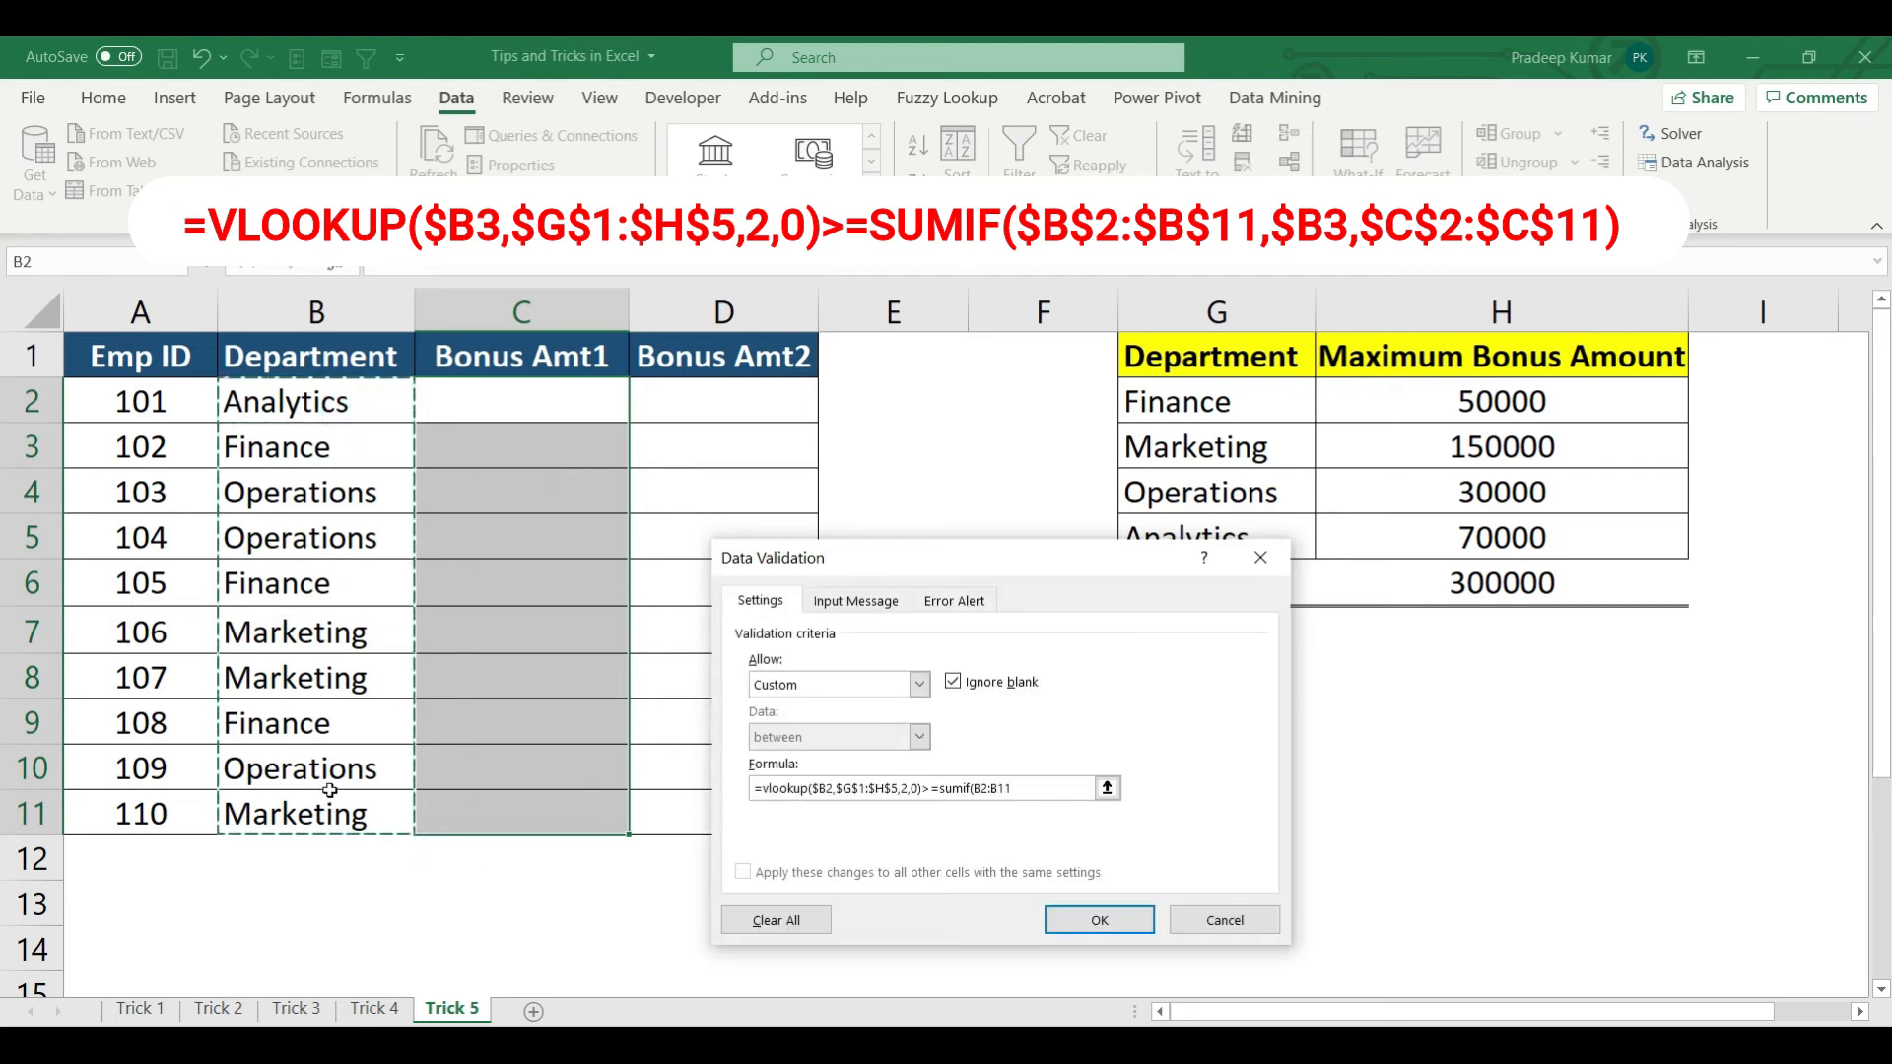
pyautogui.press('F4')
pyautogui.write(',')
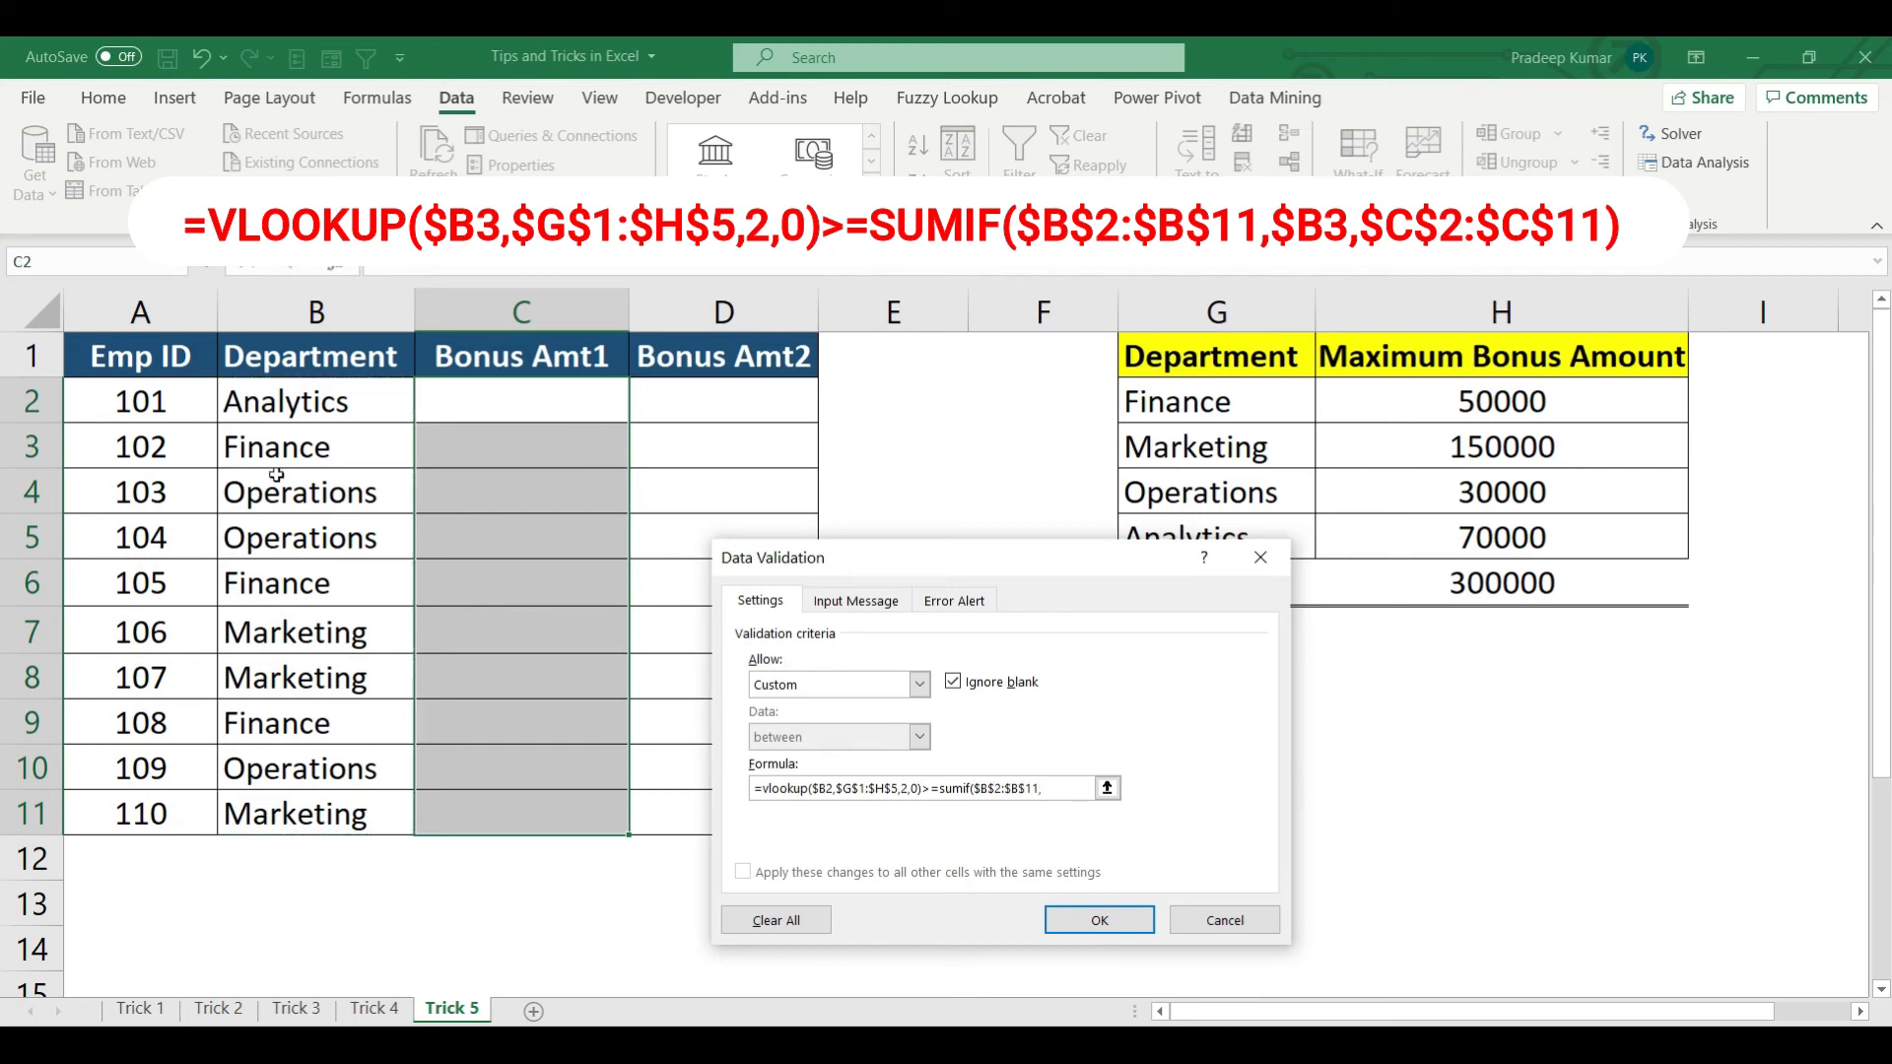
pyautogui.click(296, 403)
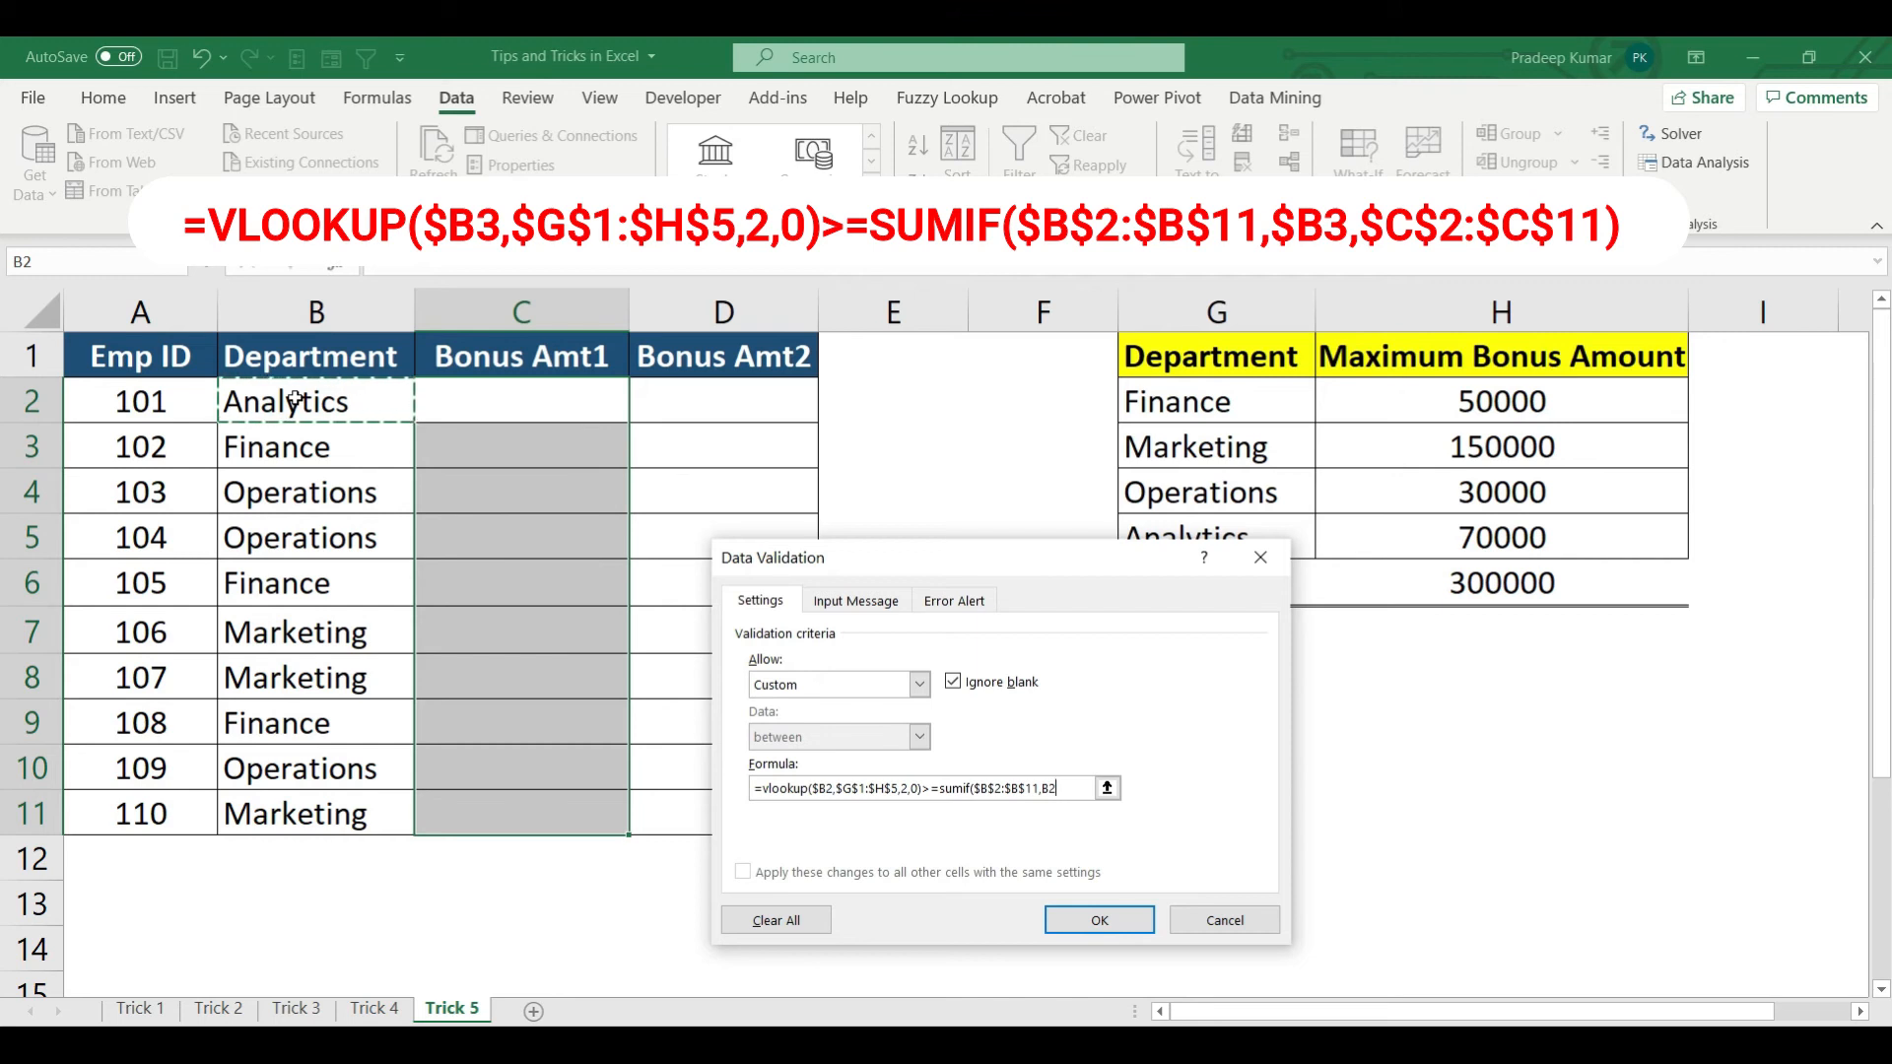
pyautogui.press('F4')
pyautogui.press('F4')
pyautogui.press('F4')
pyautogui.write(',')
pyautogui.moveTo(506, 396); pyautogui.dragTo(559, 815)
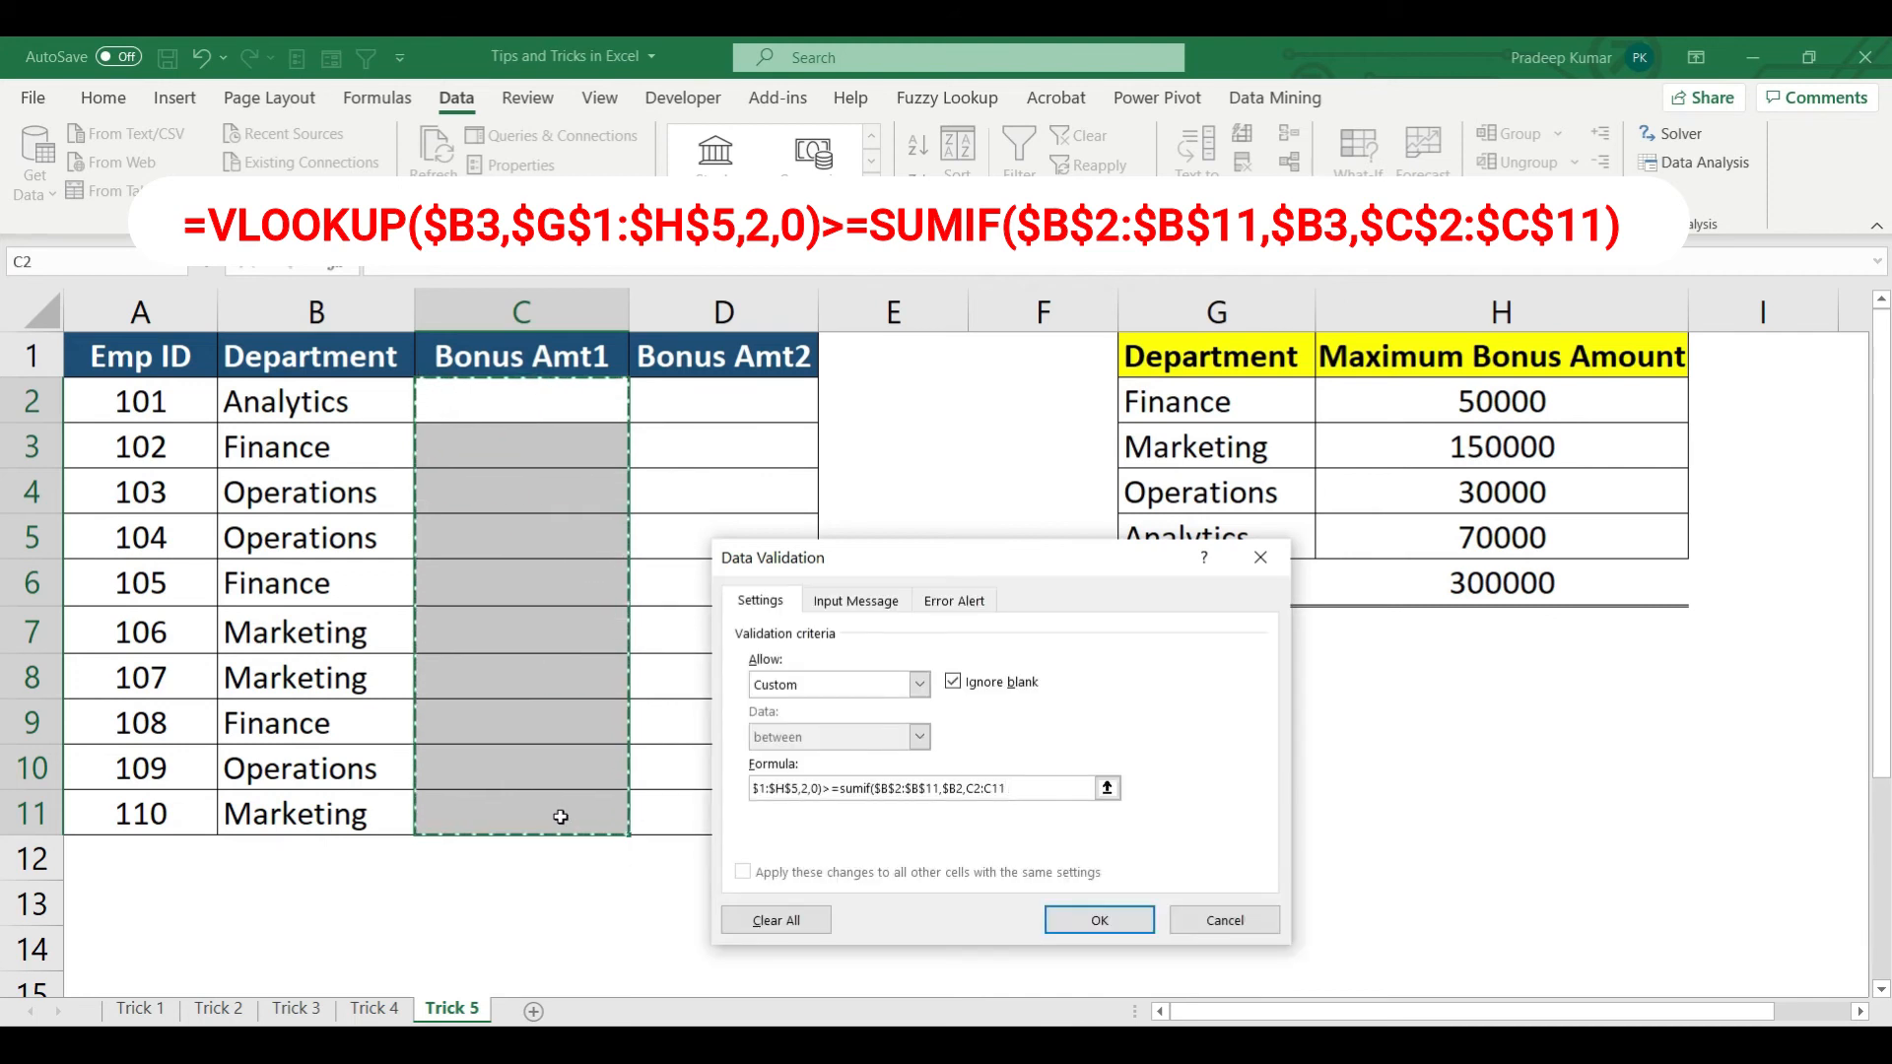
pyautogui.press('F4')
pyautogui.write(')')
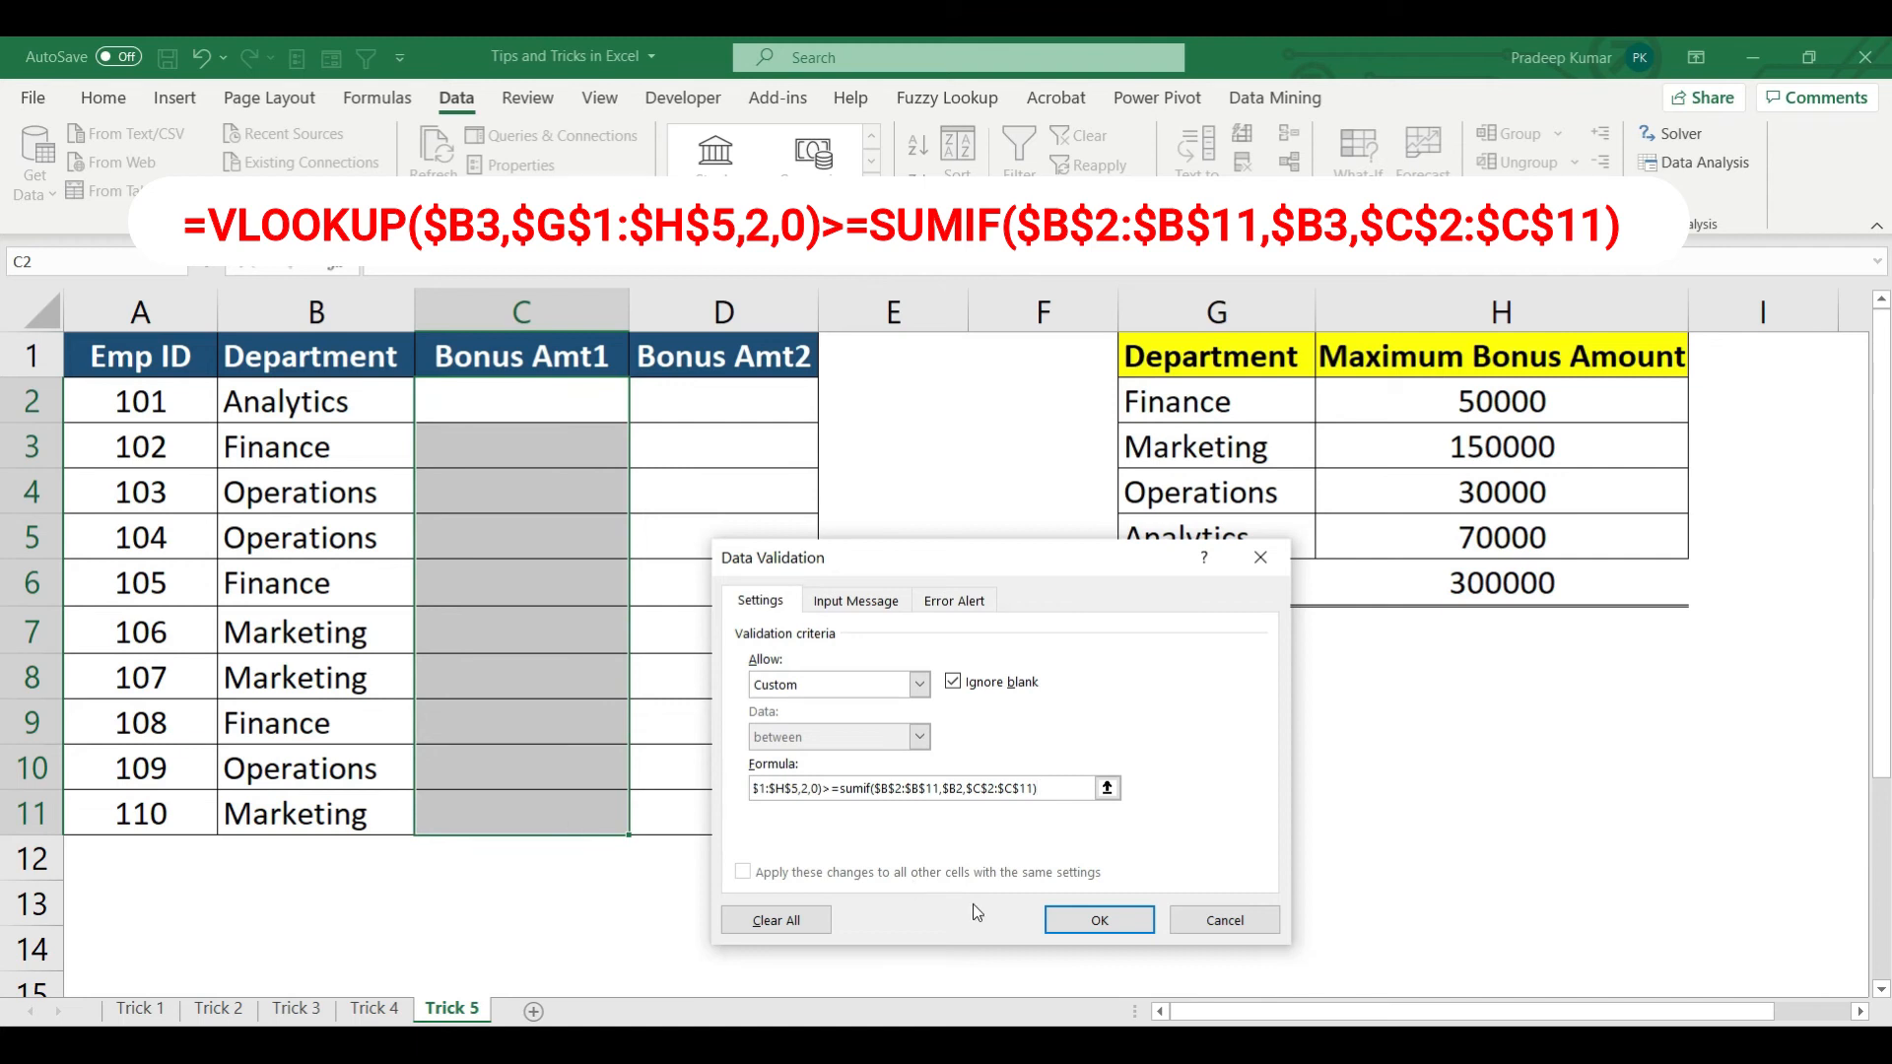
pyautogui.click(1125, 920)
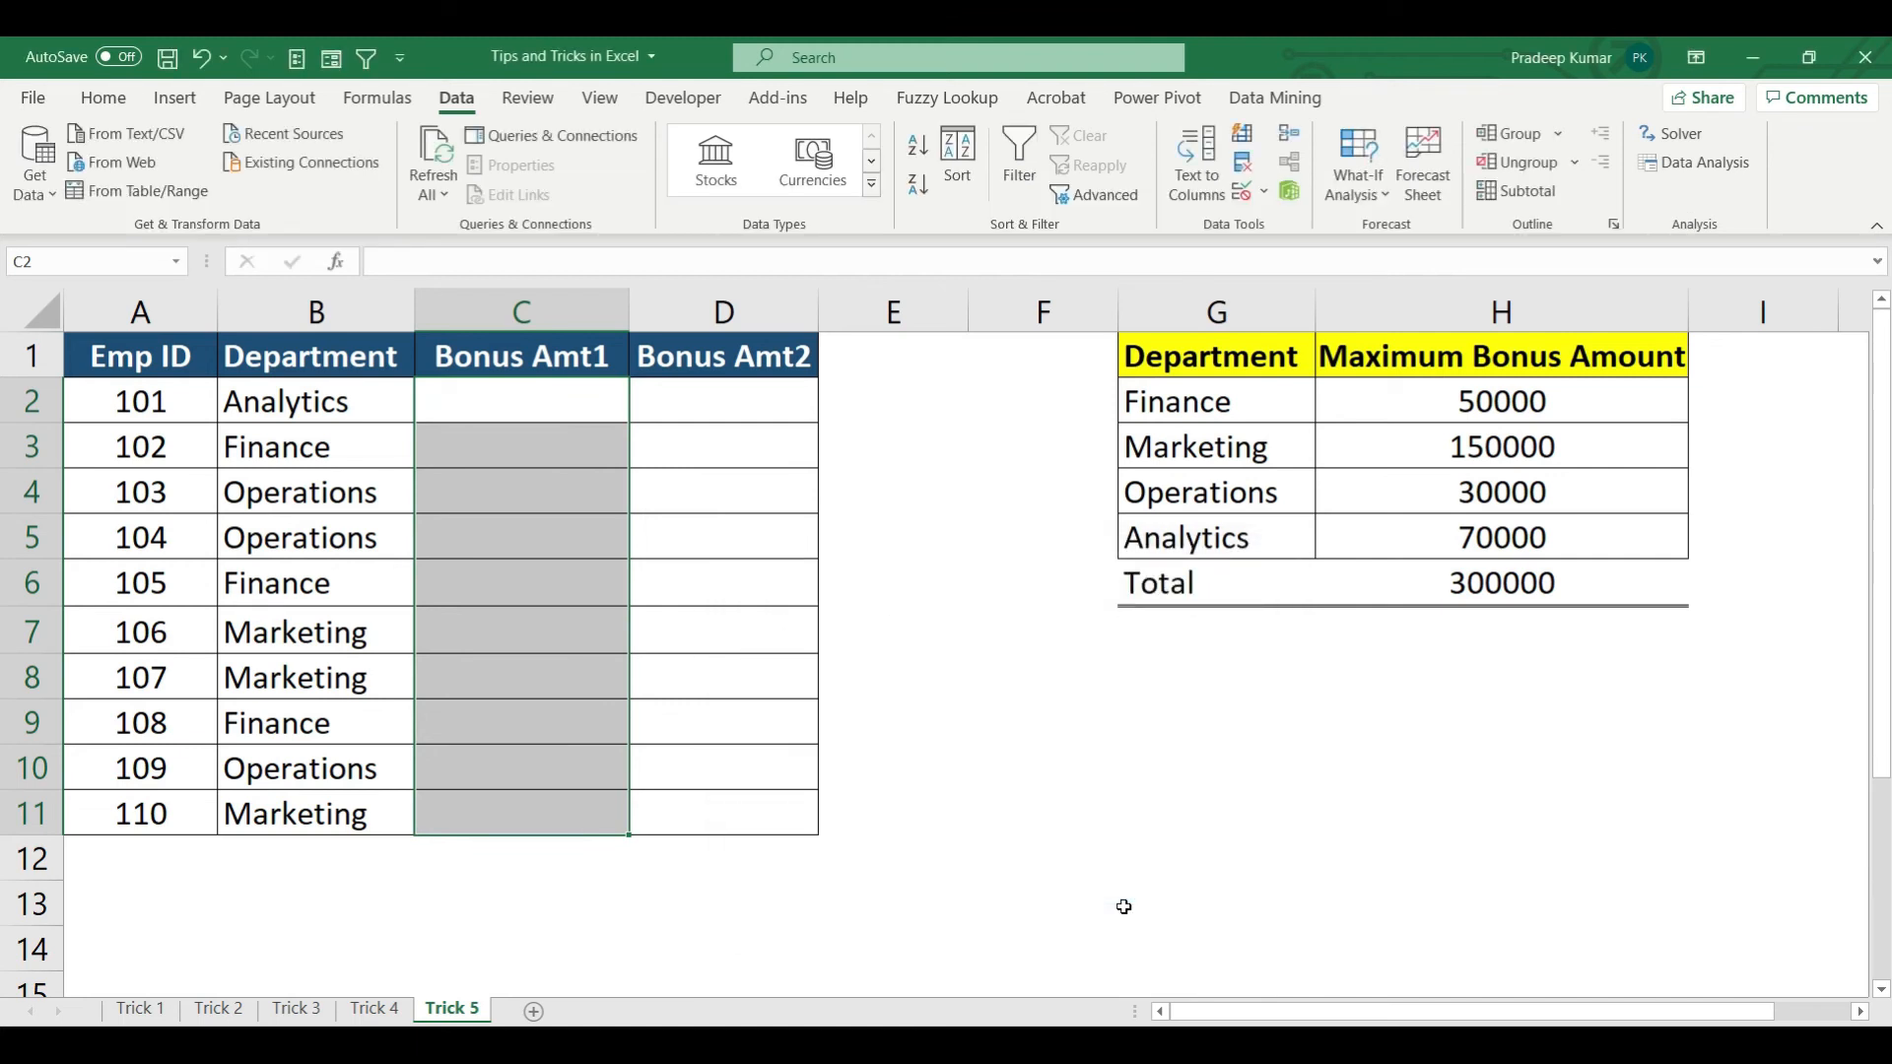
# - Fill the Finance rows A3:D3, A6:D6 and A9:D9 with the standard orange color
pyautogui.click(520, 537)
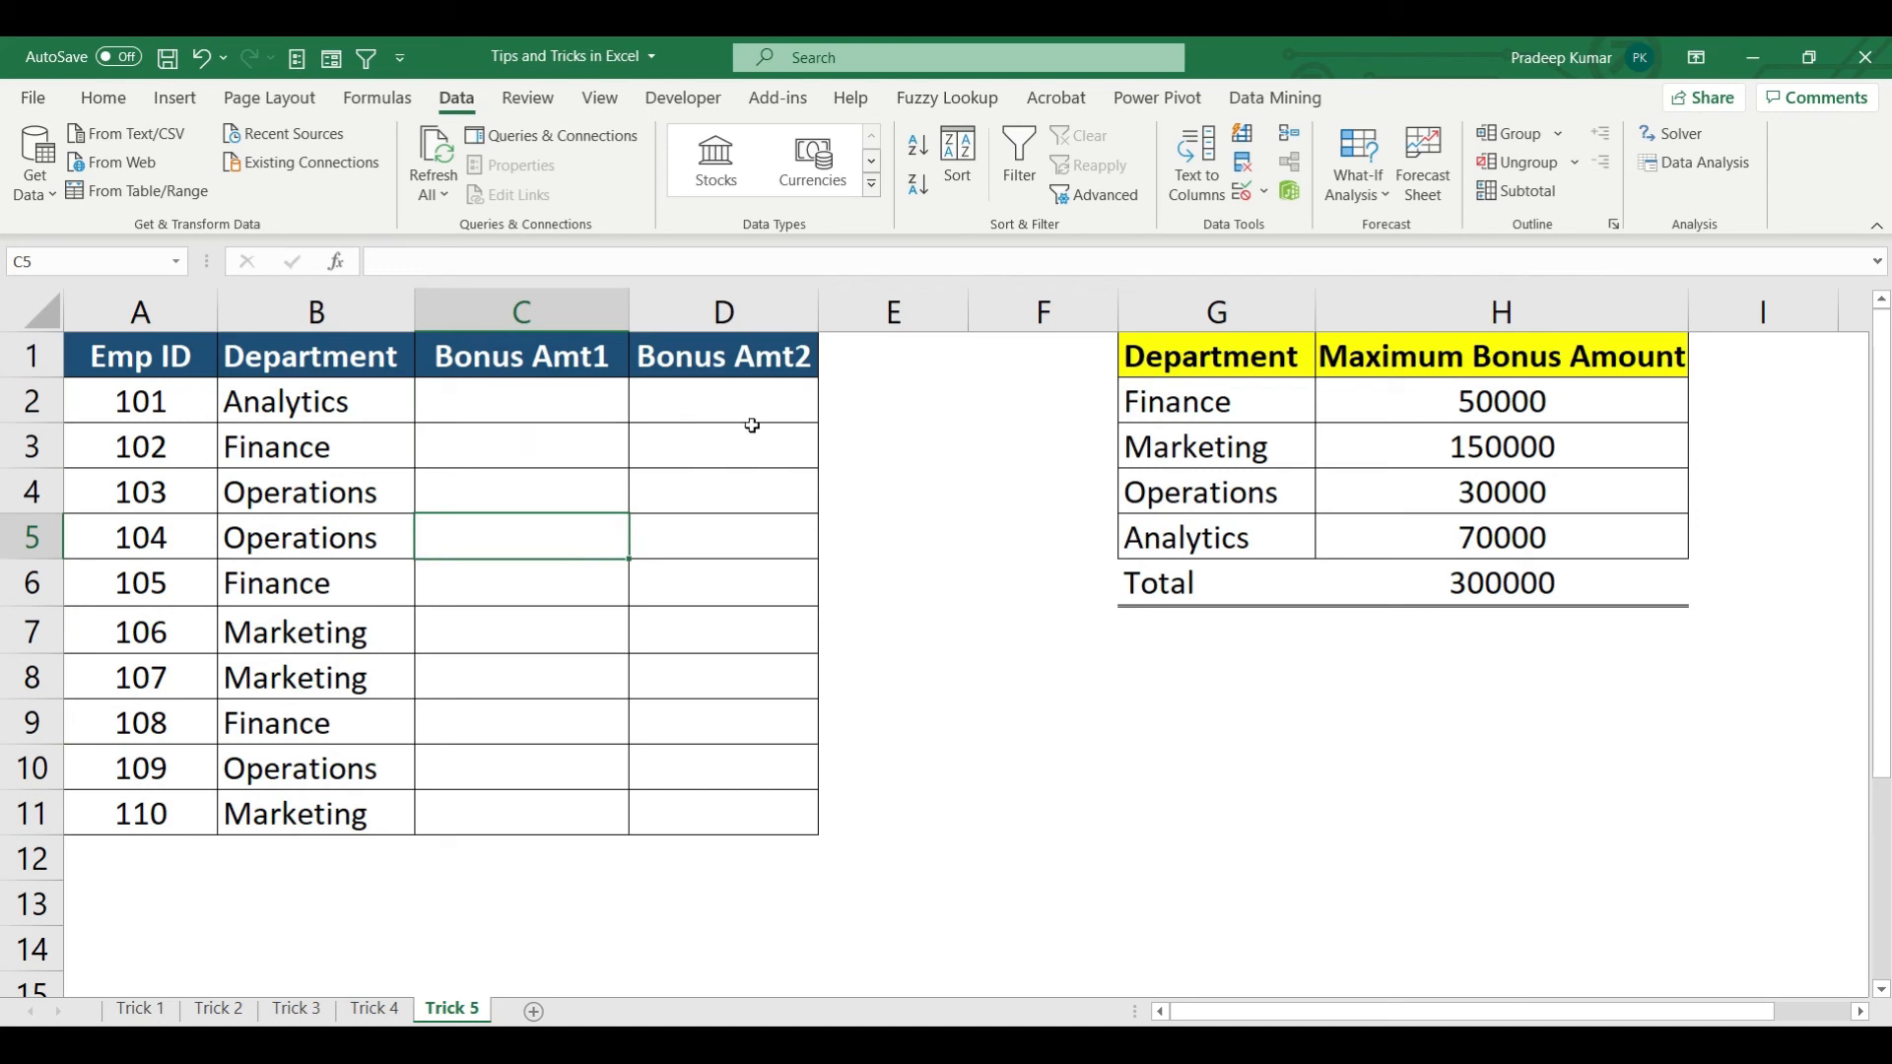
pyautogui.moveTo(140, 447); pyautogui.dragTo(724, 447)
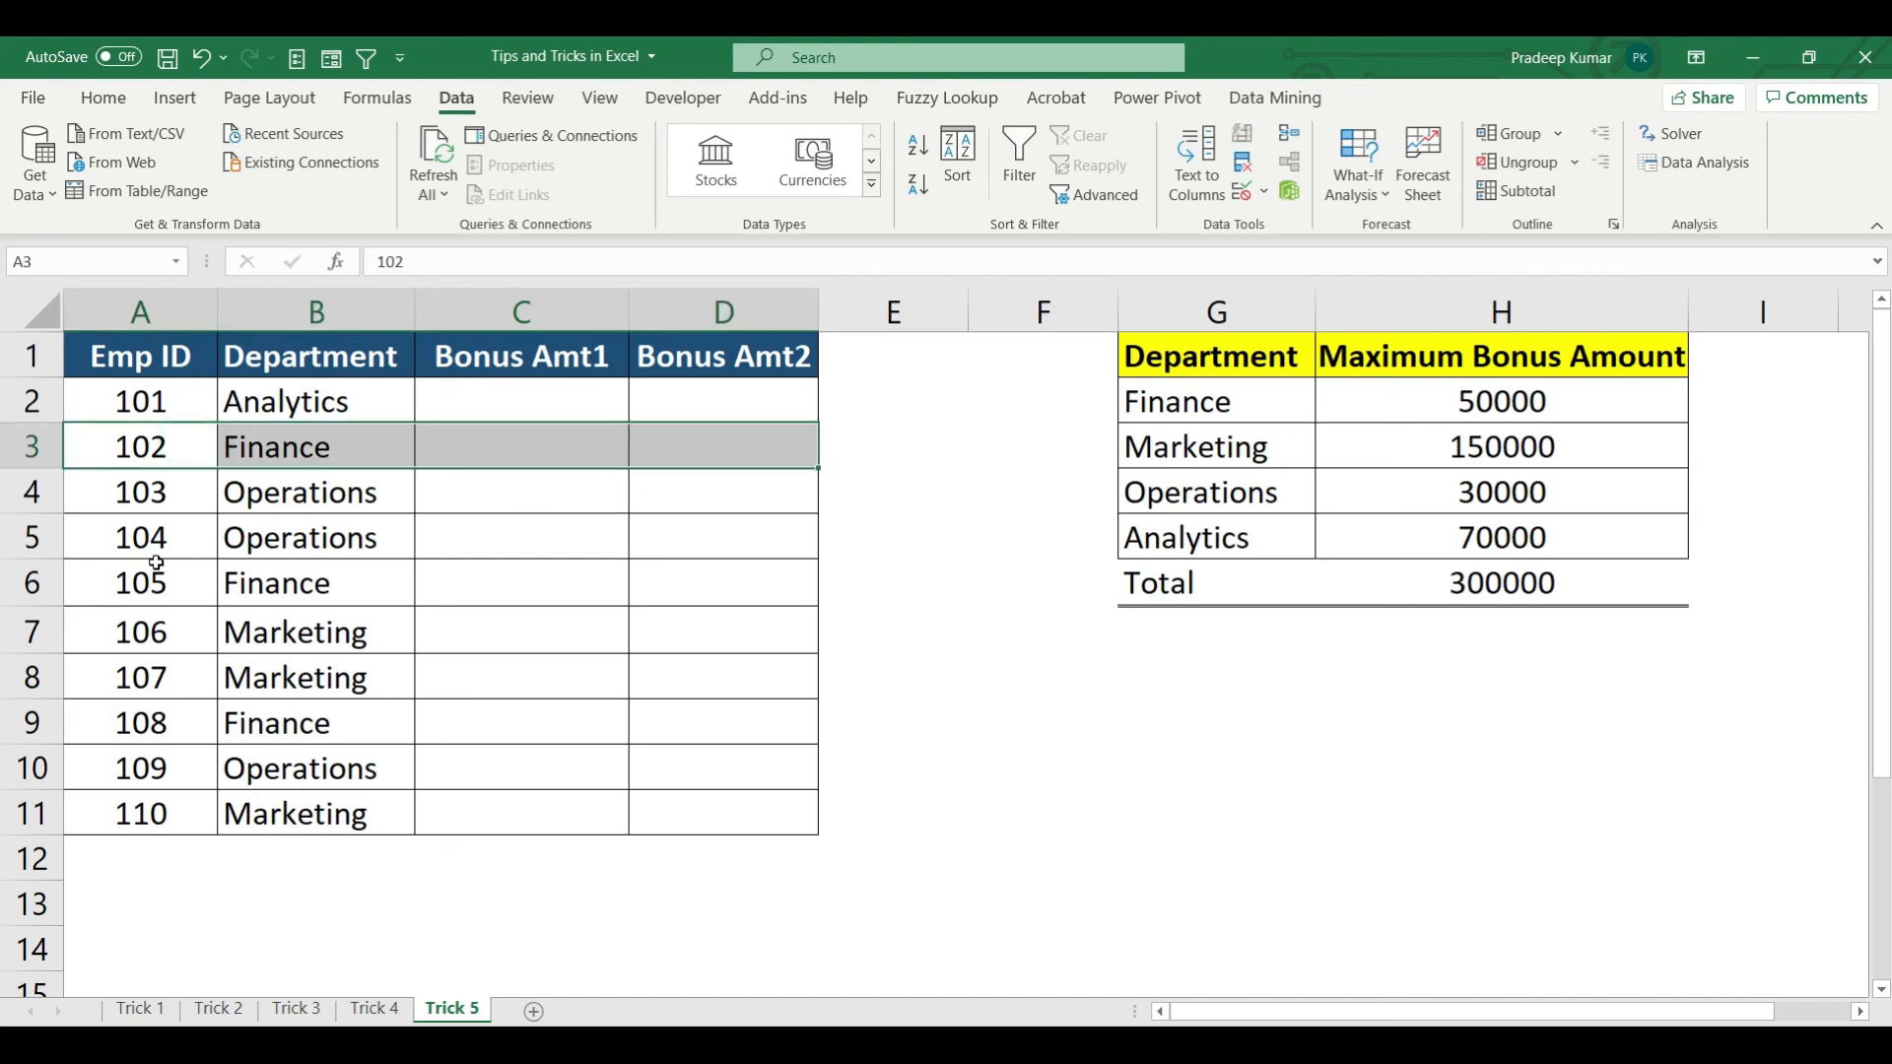
pyautogui.keyDown('ctrl'); pyautogui.moveTo(146, 584); pyautogui.dragTo(710, 588); pyautogui.keyUp('ctrl')
pyautogui.keyDown('ctrl'); pyautogui.moveTo(138, 722); pyautogui.dragTo(664, 726); pyautogui.keyUp('ctrl')
pyautogui.click(103, 97)
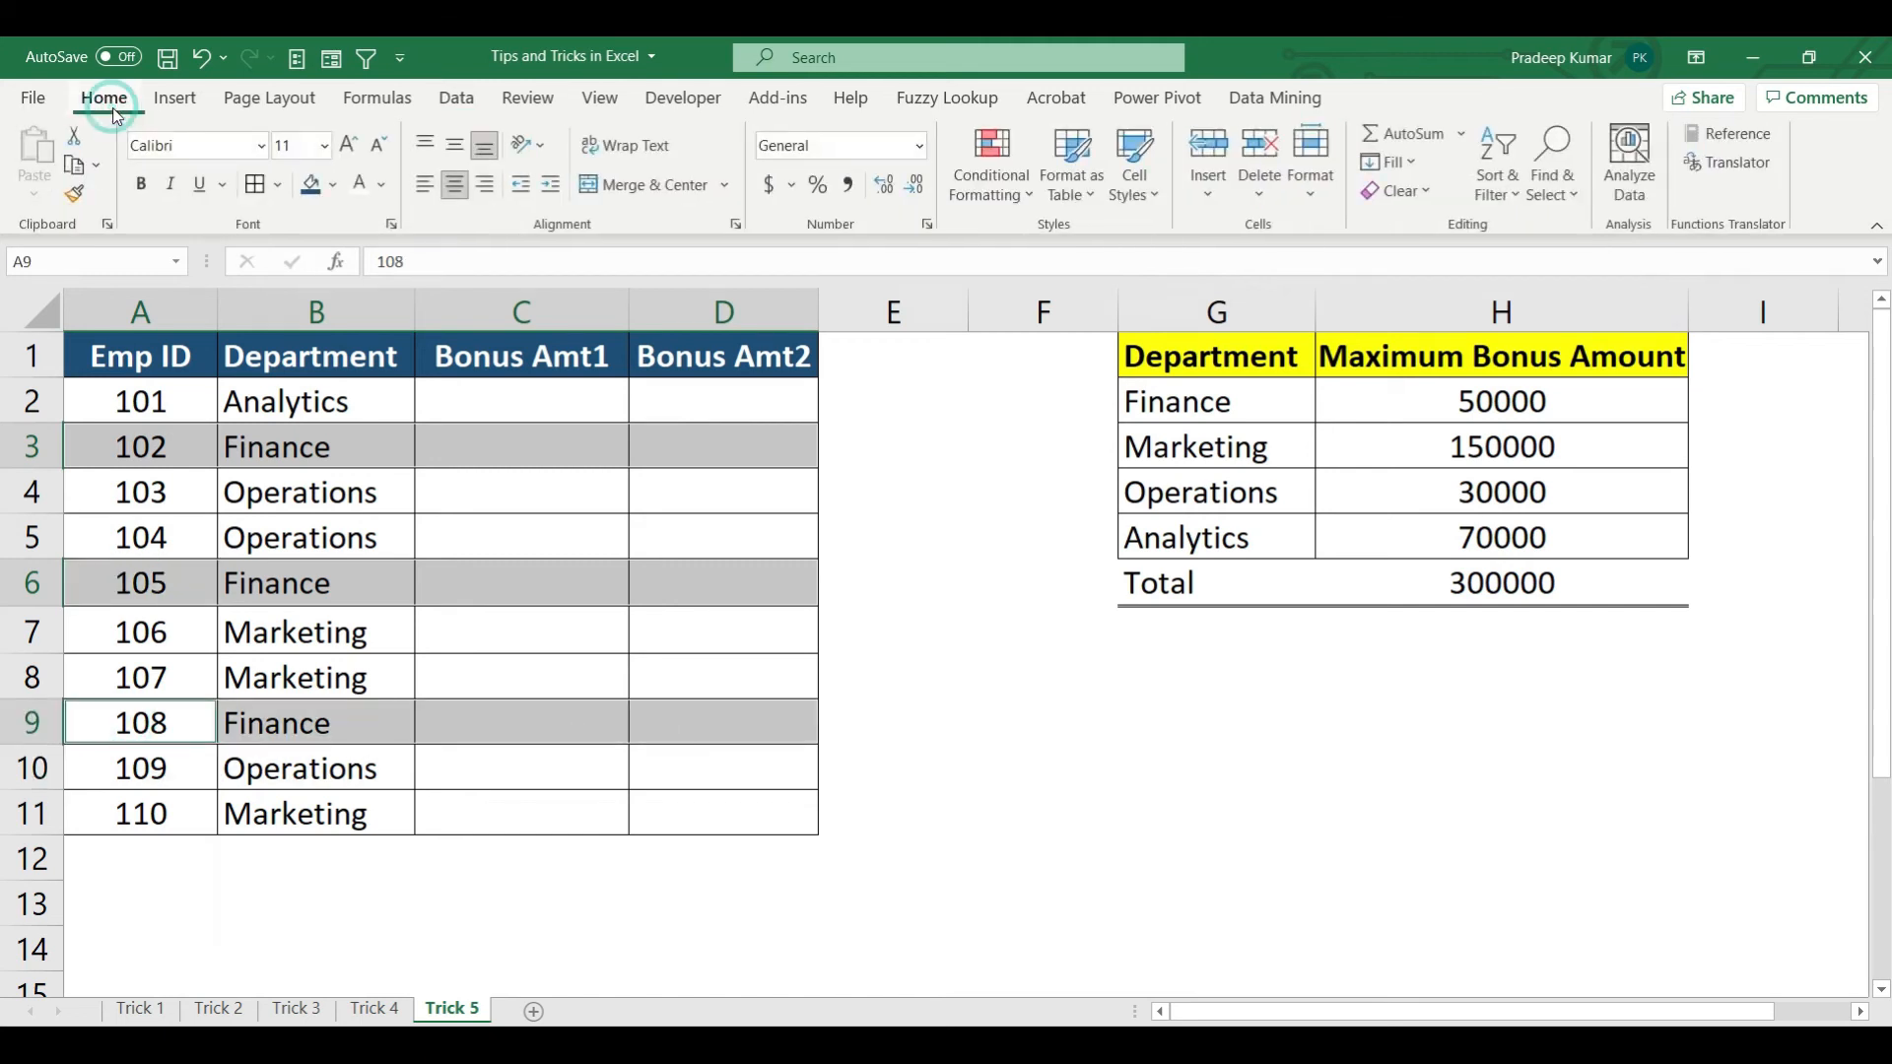
pyautogui.click(333, 184)
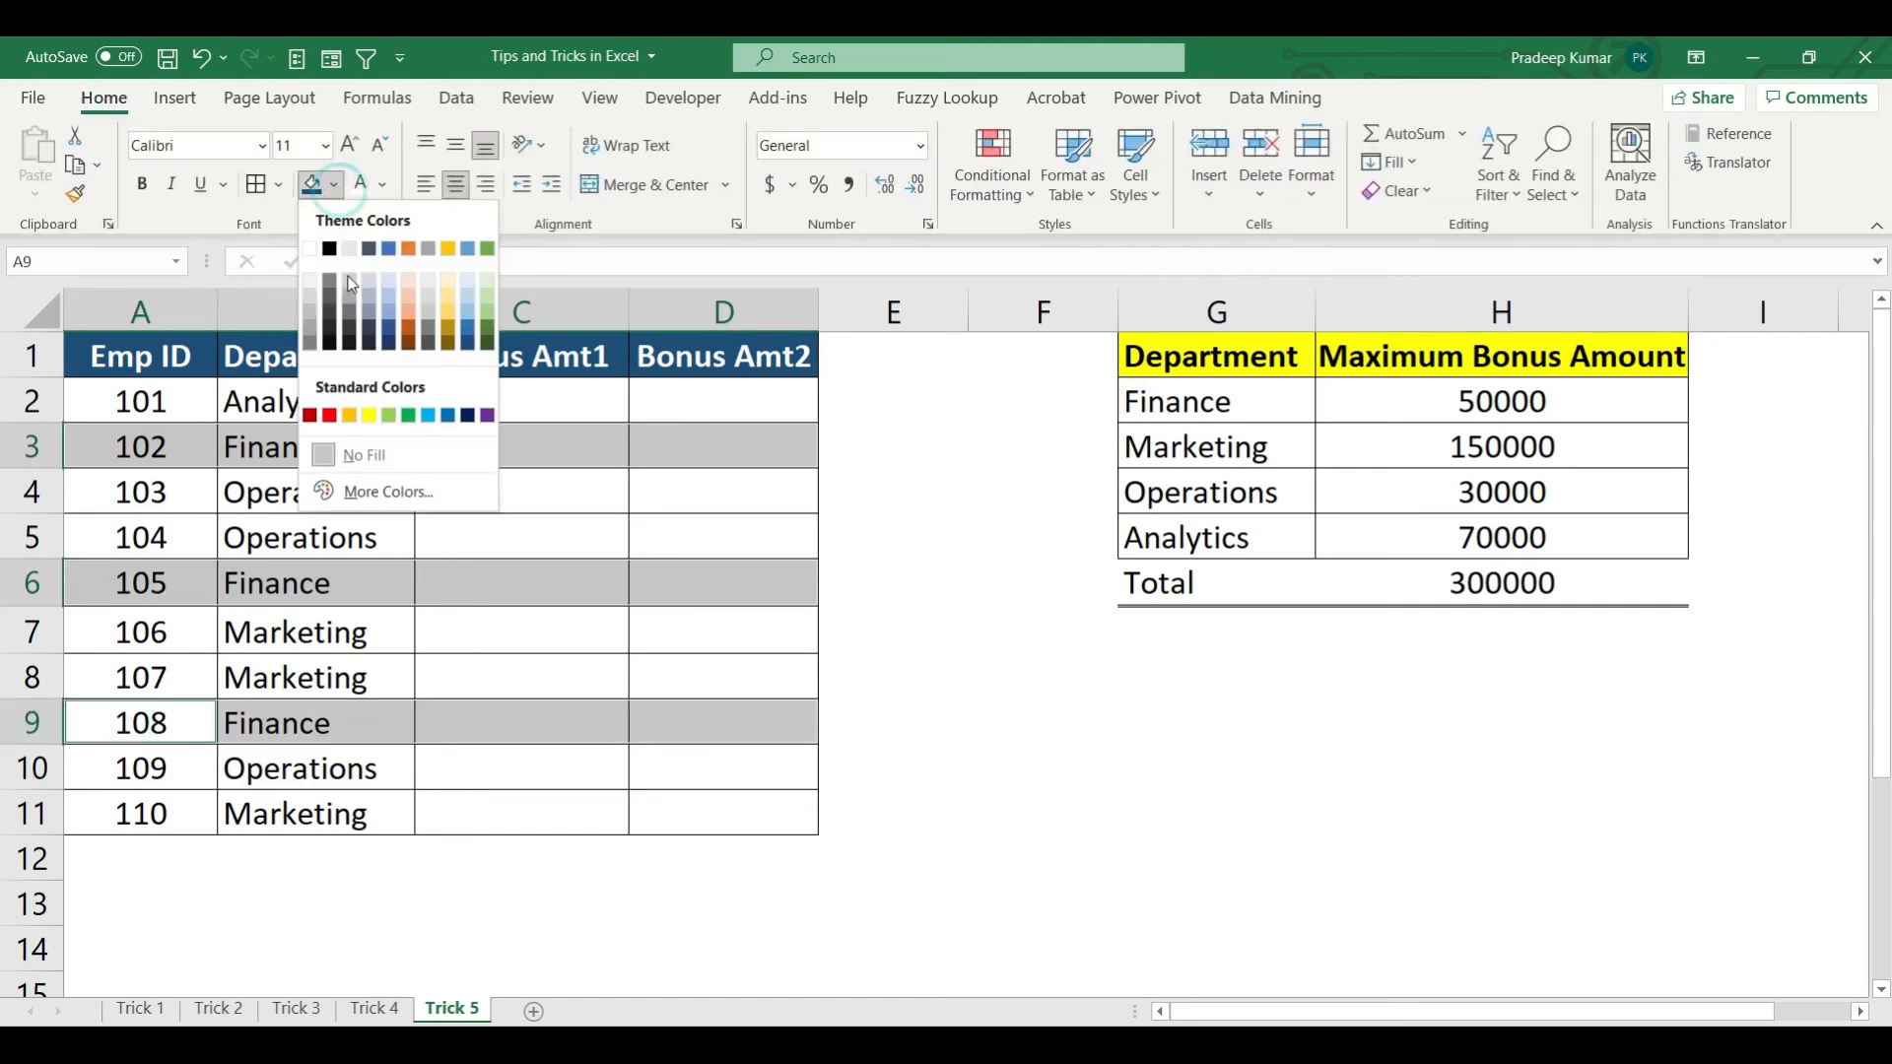
pyautogui.click(349, 415)
pyautogui.click(575, 490)
# - Enter a Bonus Amt1 of 10000 in C3 and 15000 in C6 for the first two Finance employees
pyautogui.click(568, 454)
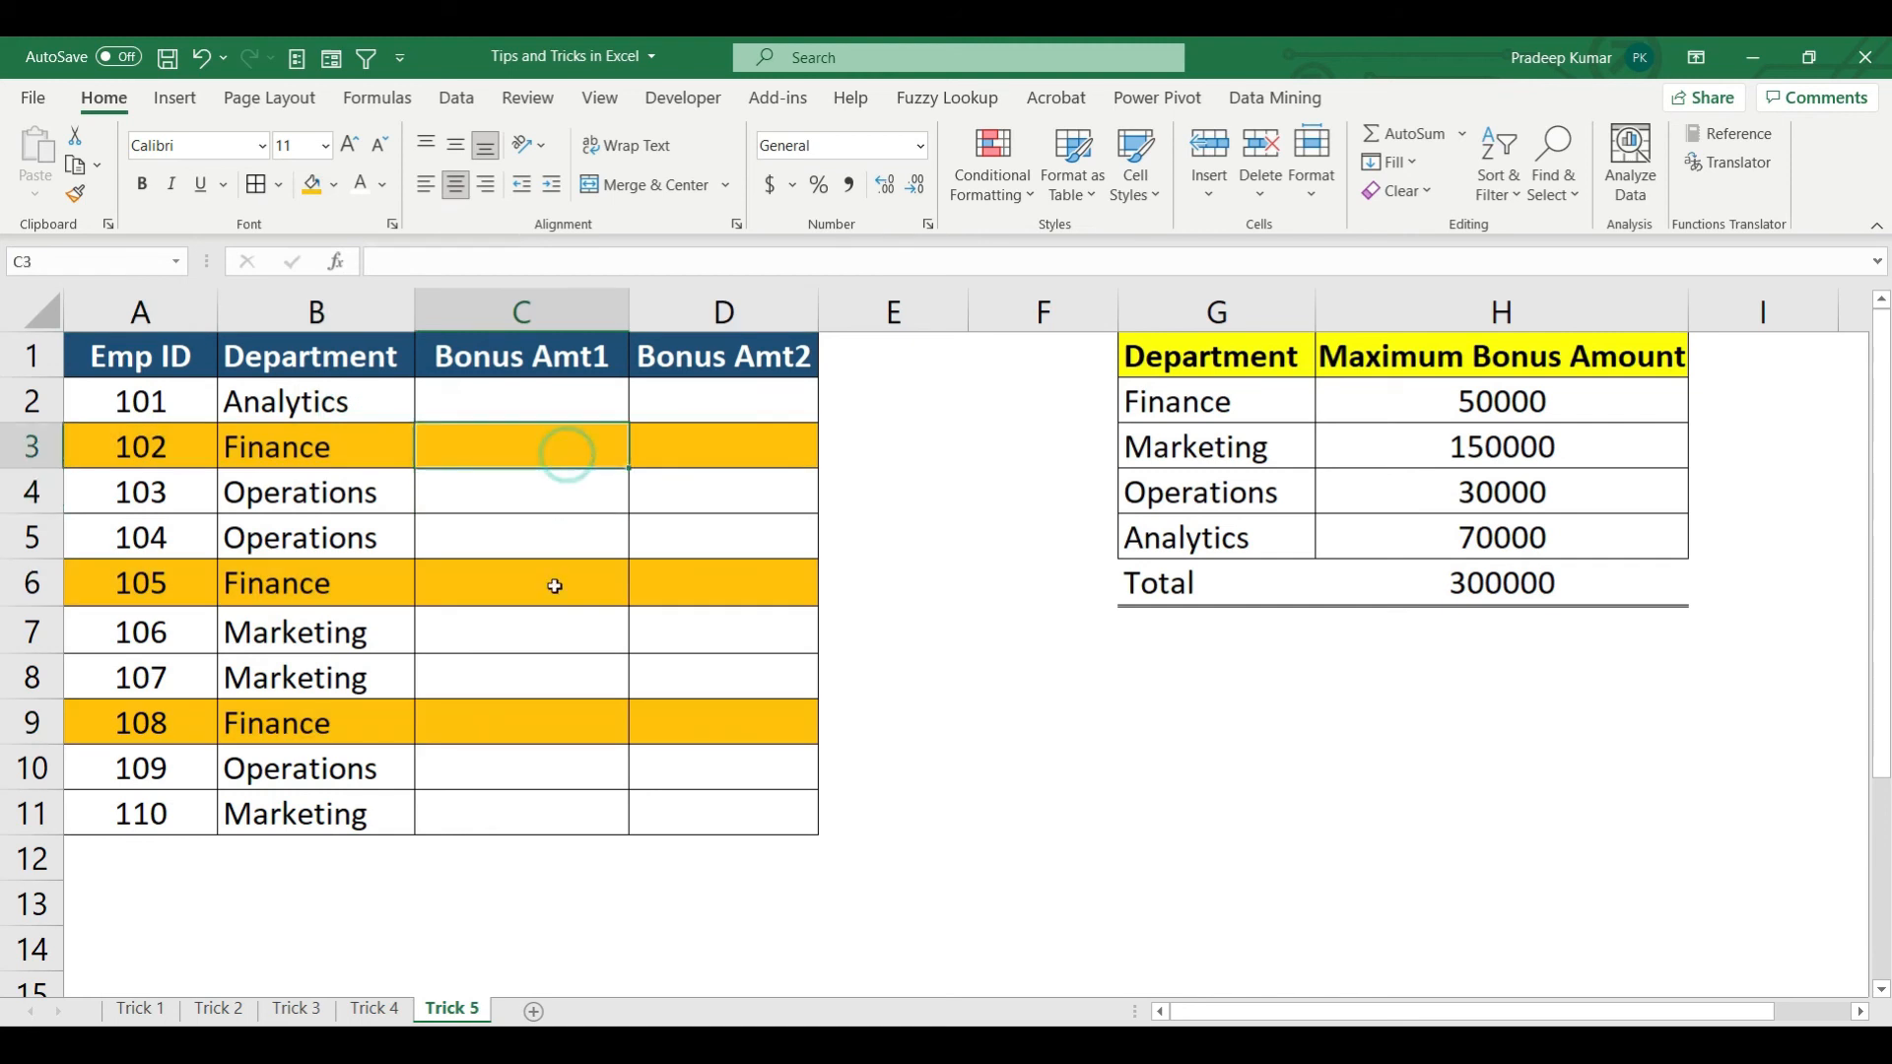
pyautogui.click(549, 582)
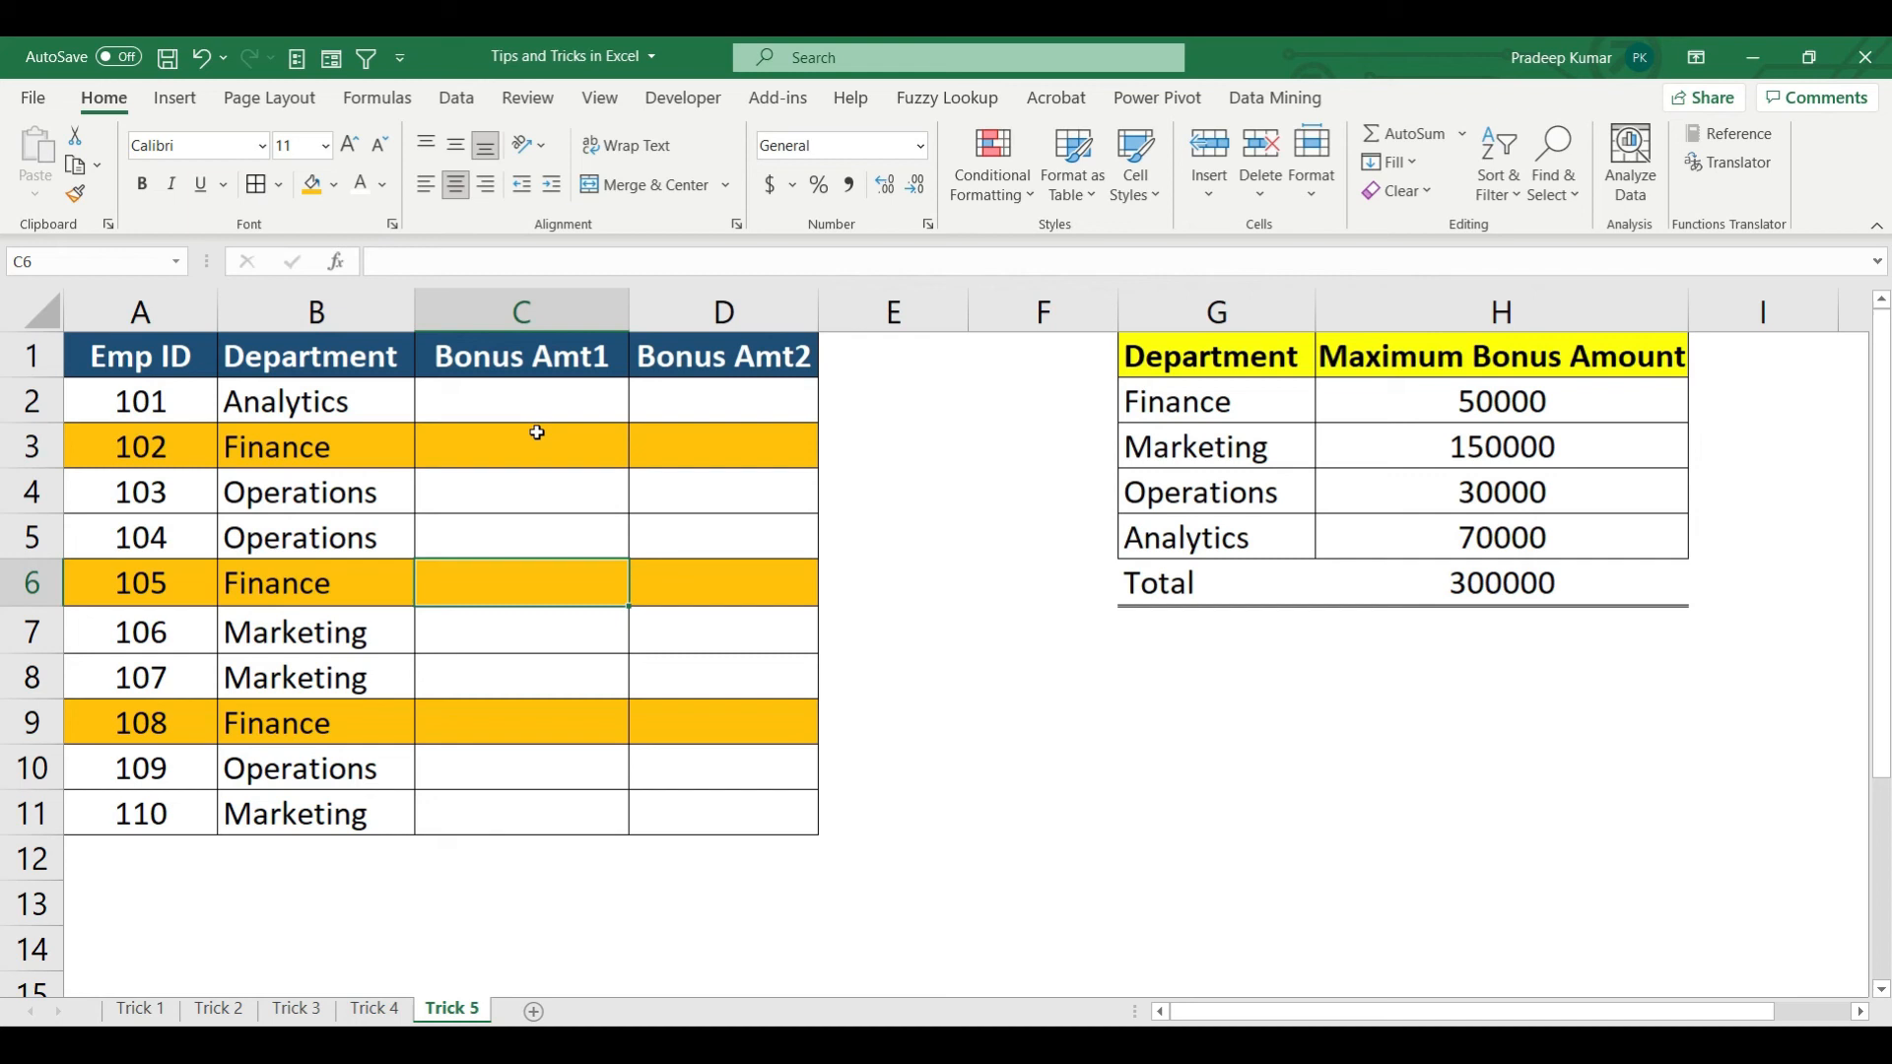
pyautogui.click(501, 432)
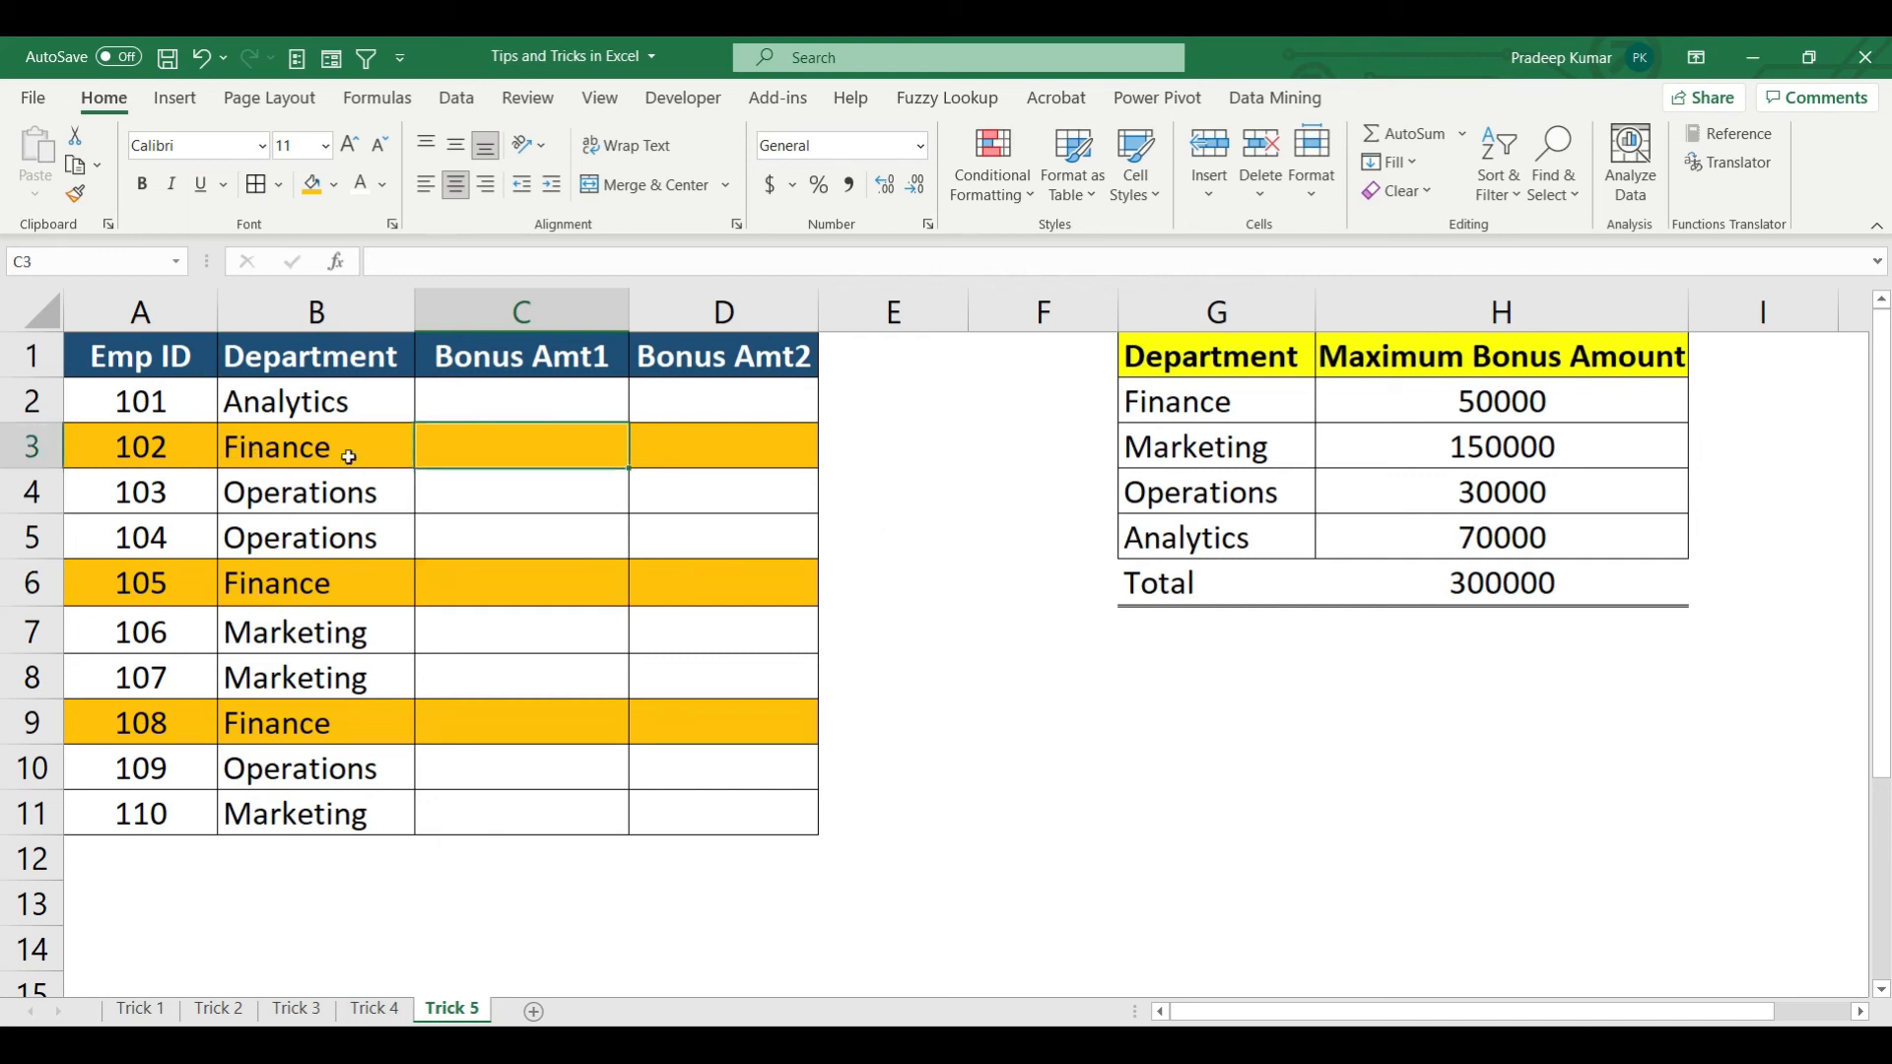
pyautogui.write('10000')
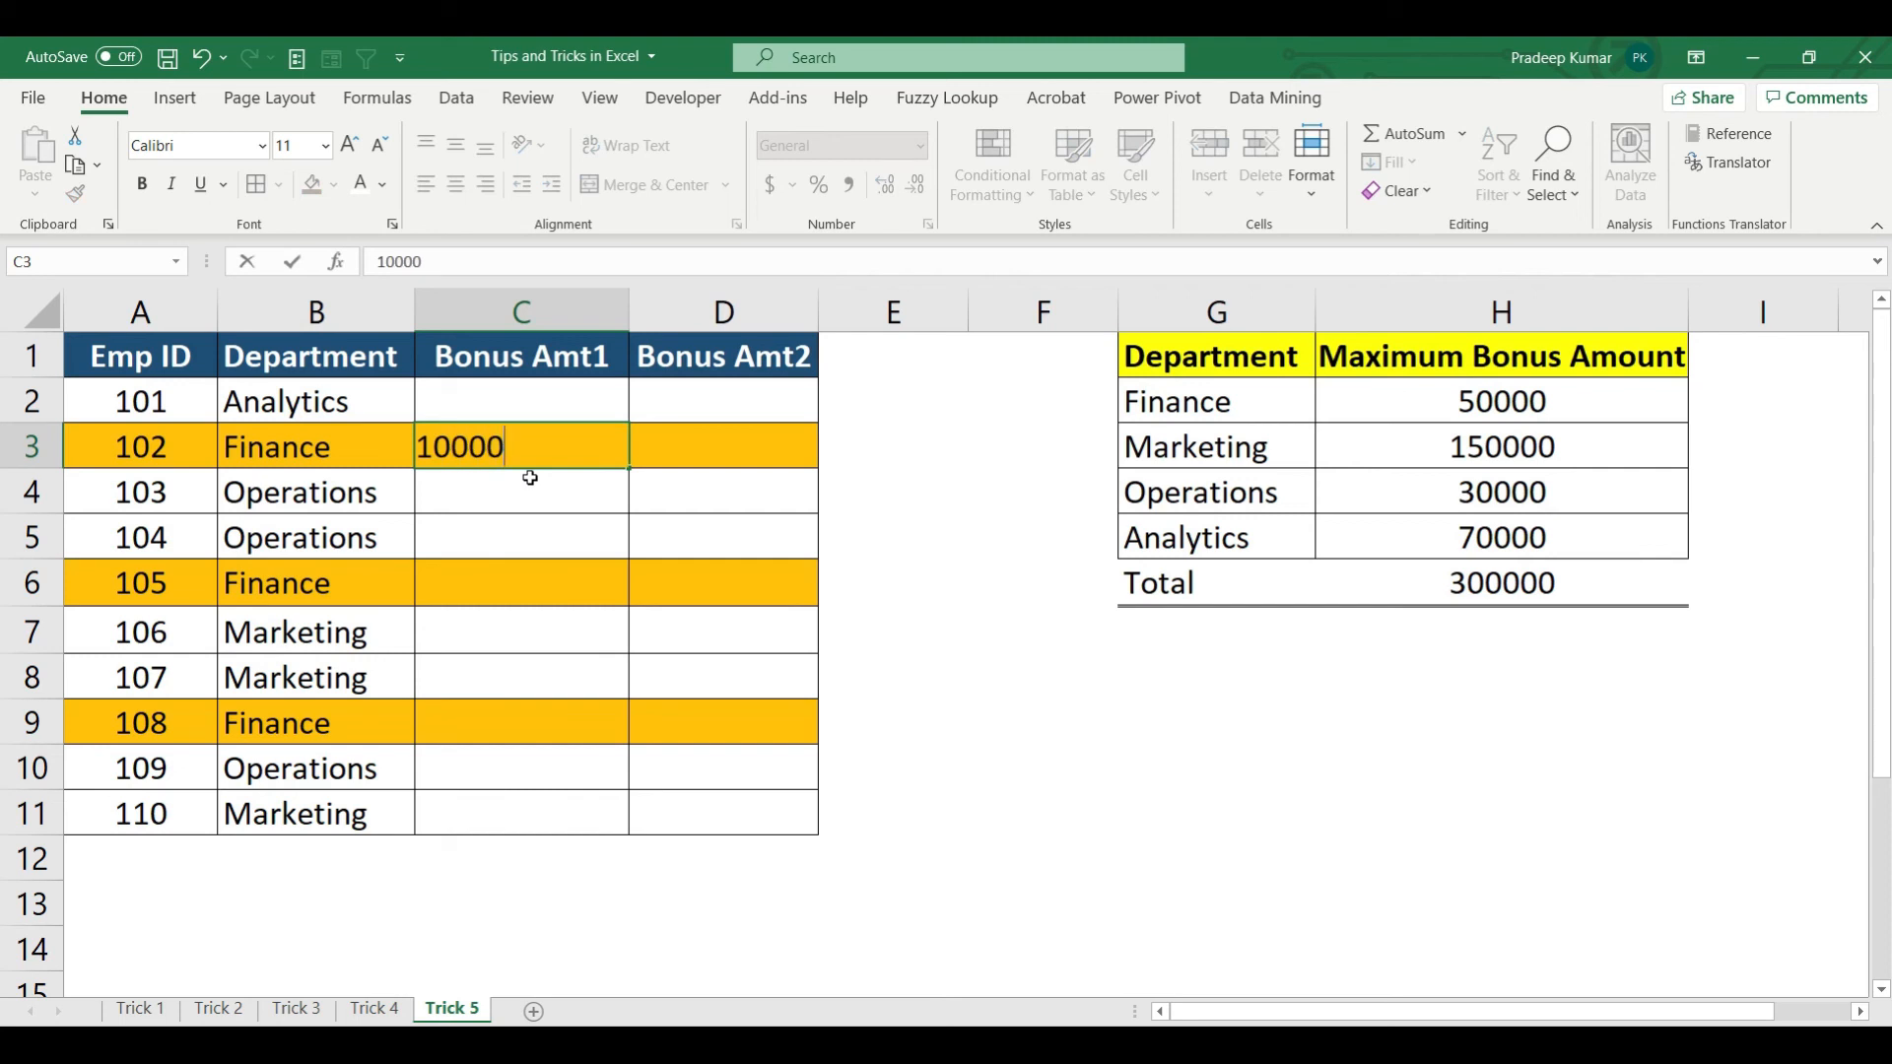
pyautogui.press('Return')
pyautogui.click(497, 582)
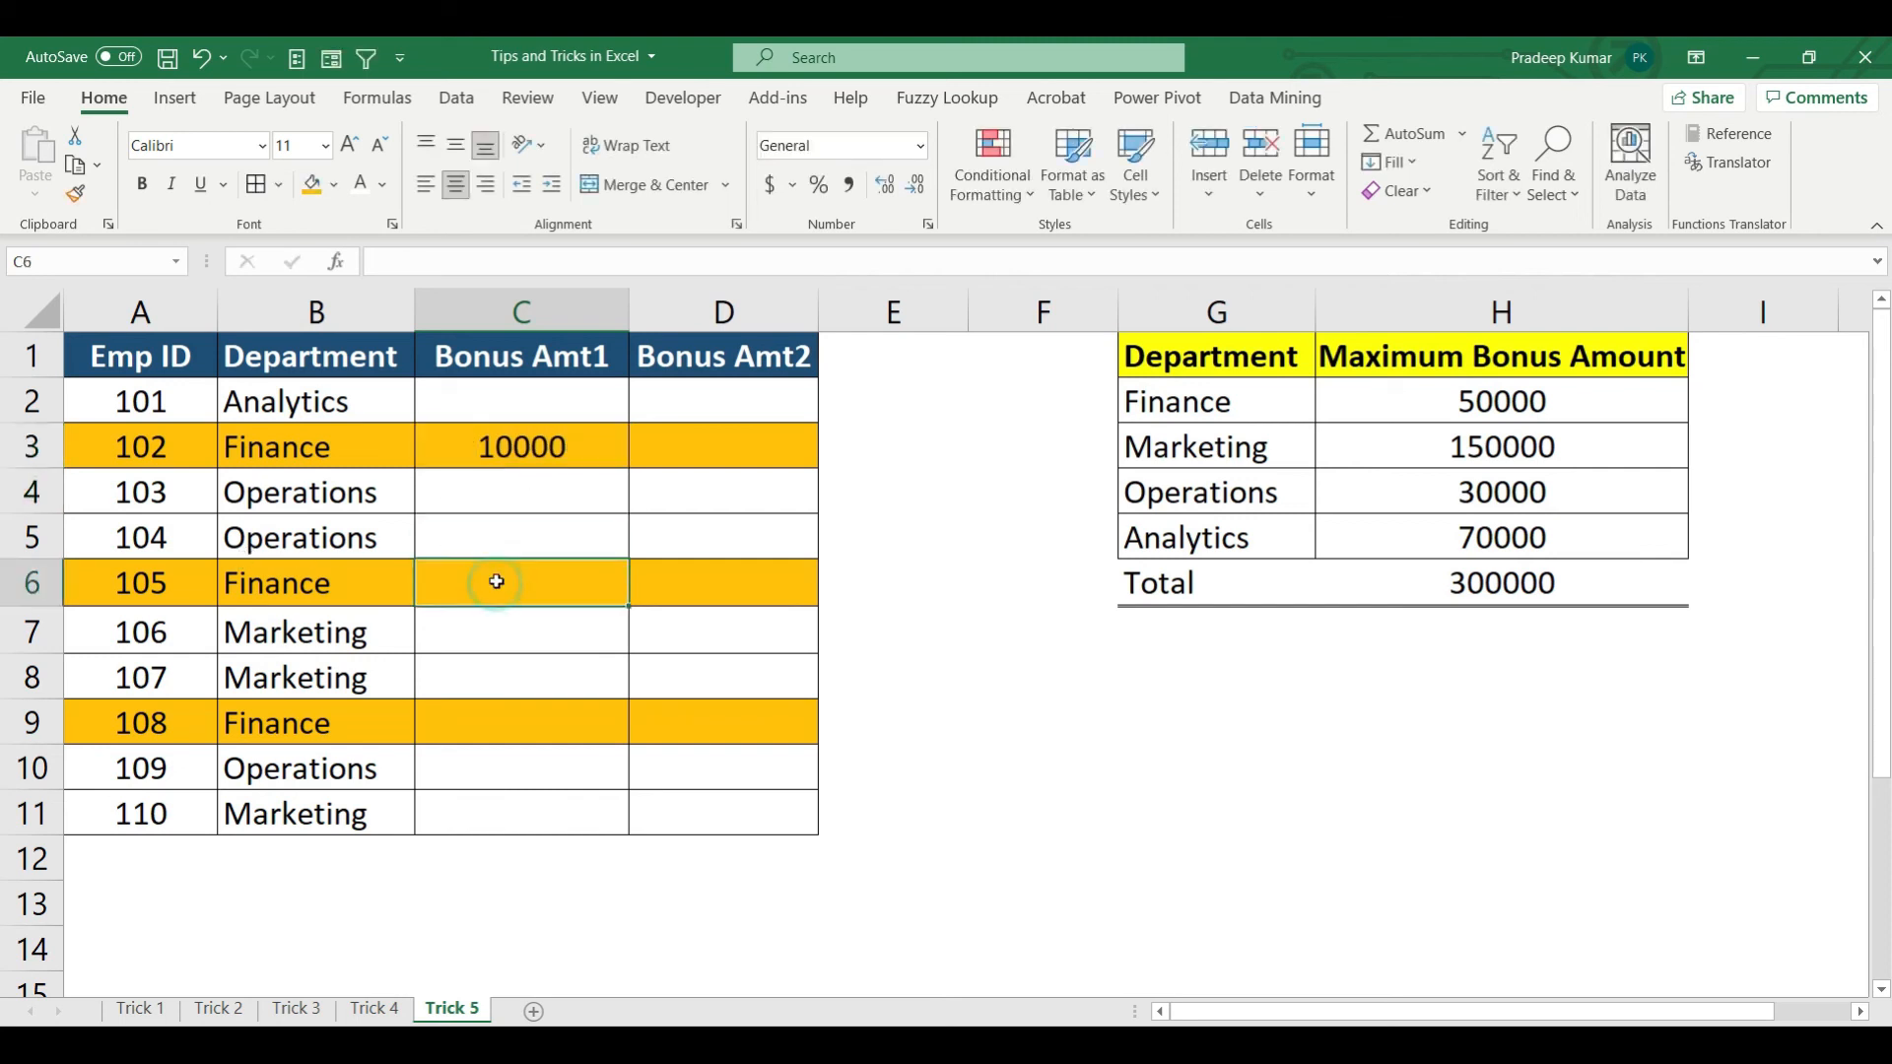
pyautogui.write('15000')
pyautogui.press('Return')
# - Enter a Bonus Amt1 of 25000 in C9 for the third Finance employee
pyautogui.click(497, 582)
pyautogui.click(529, 429)
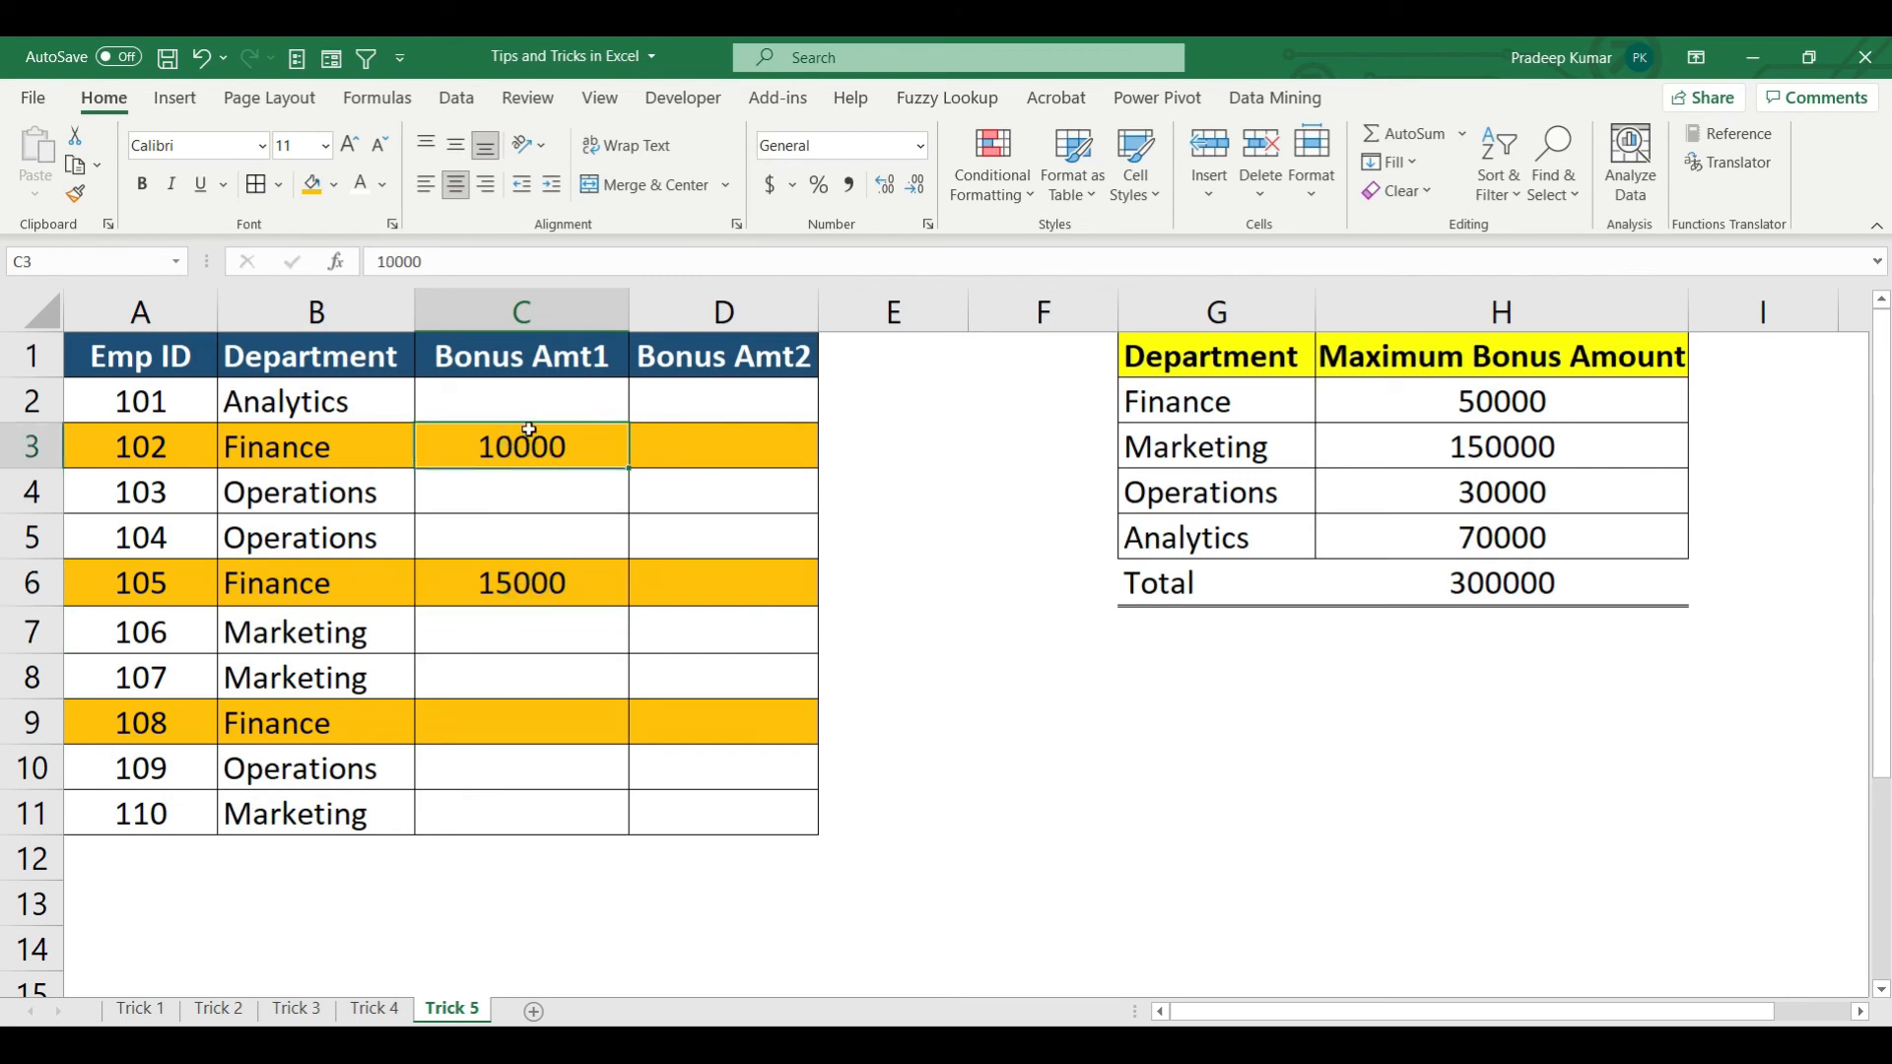
pyautogui.click(509, 731)
pyautogui.write('25000')
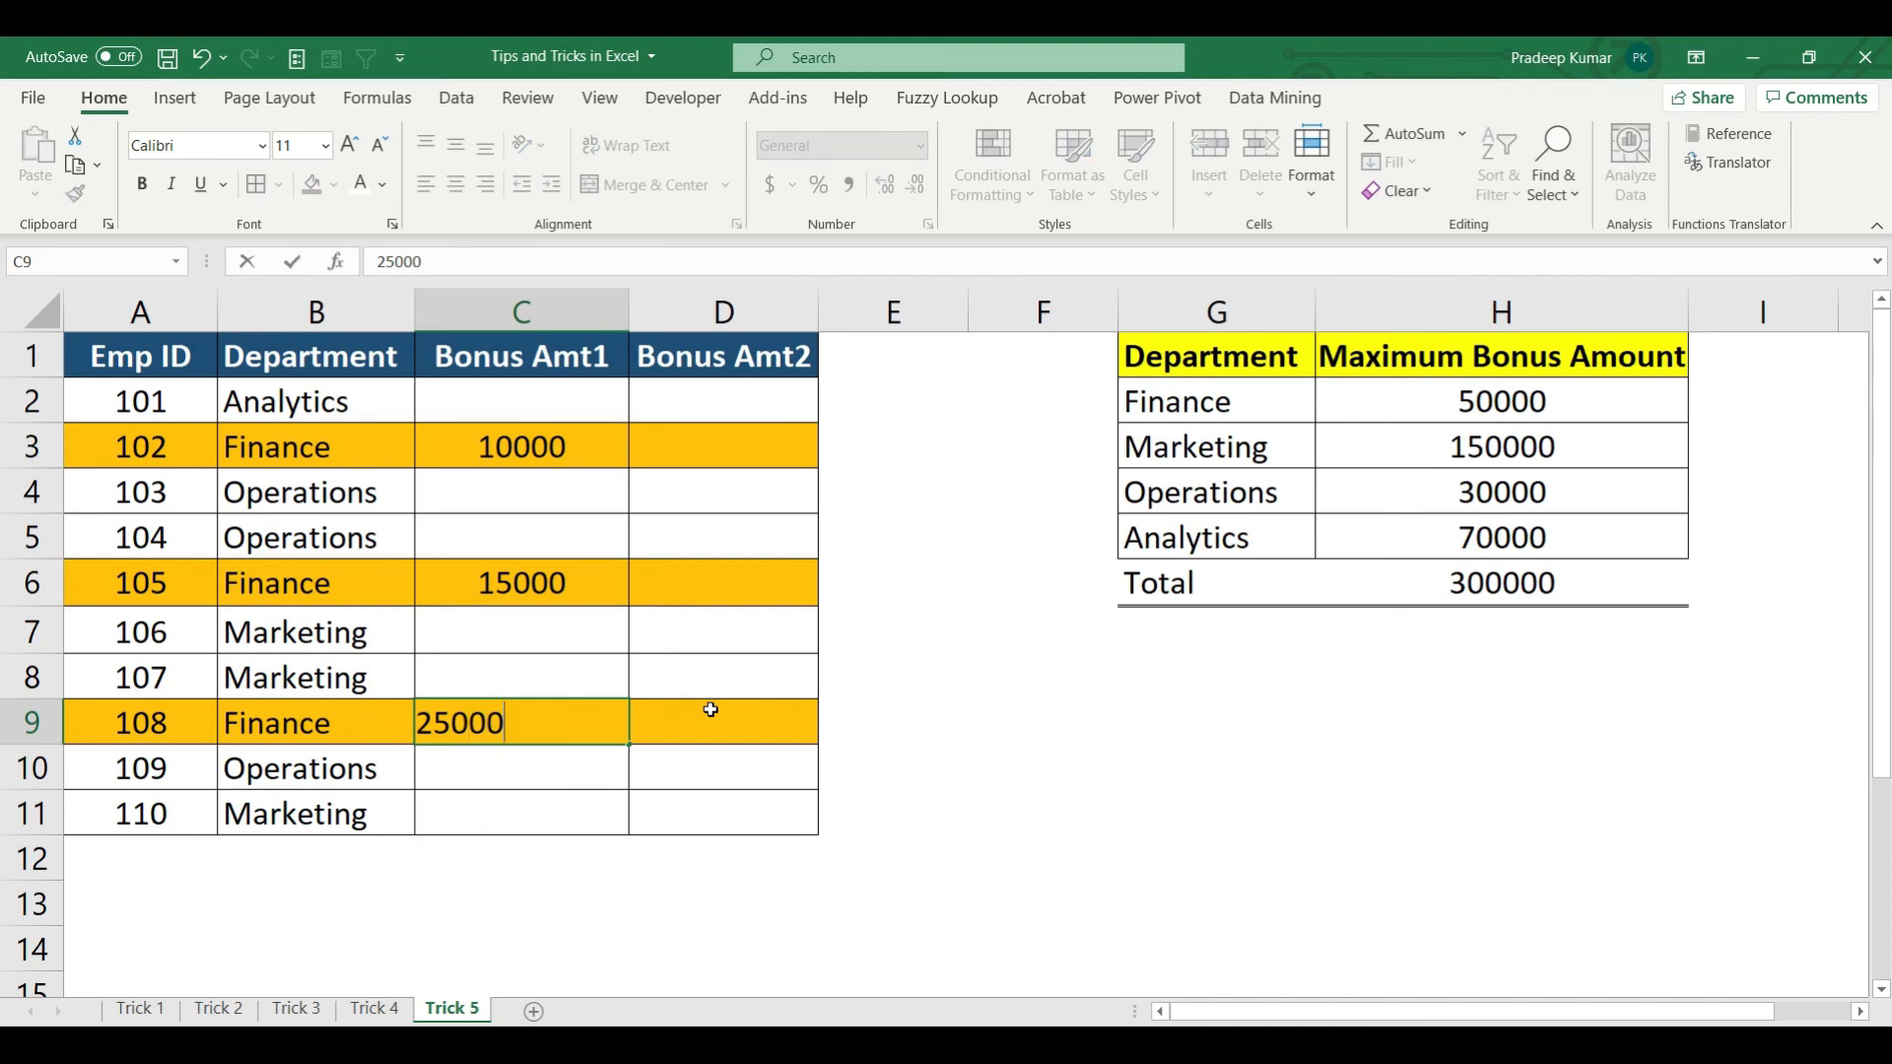
pyautogui.press('Return')
# - Test the validation rule by trying to change the bonus in C9 to 26000, and dismiss the alert
pyautogui.click(575, 719)
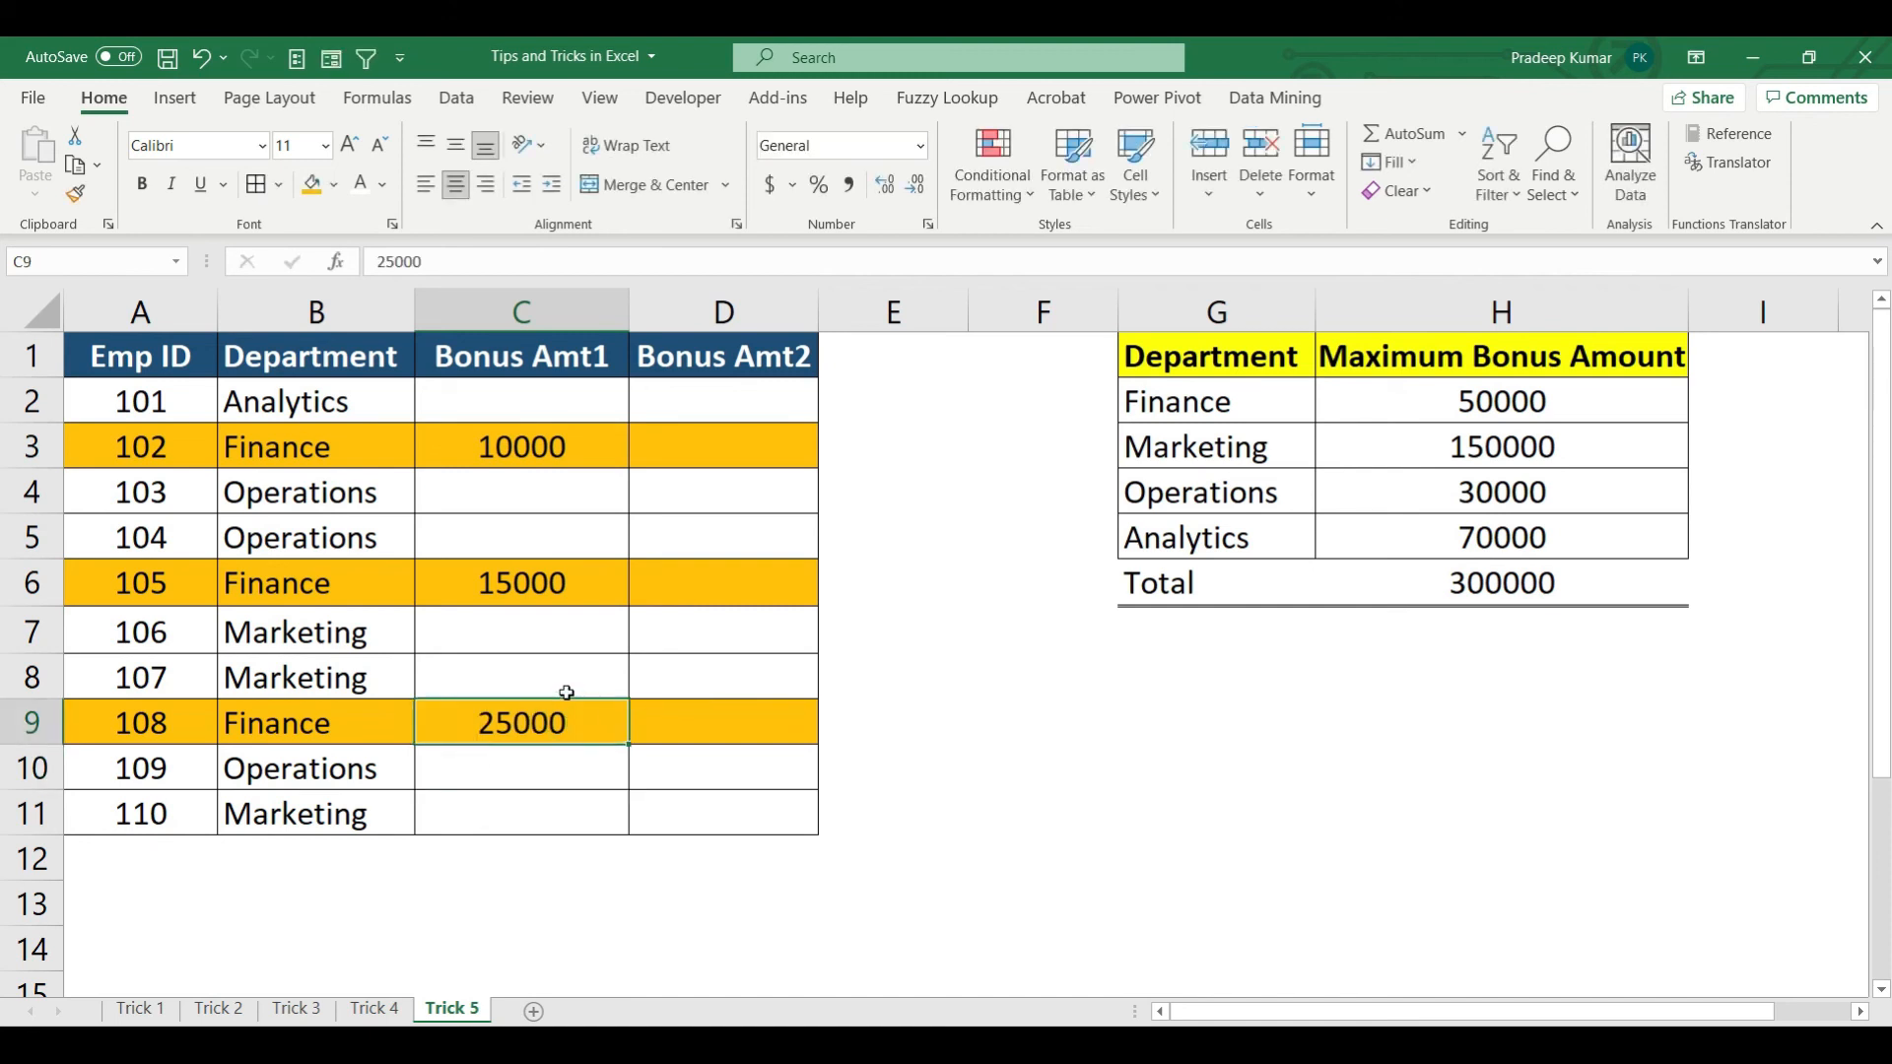
pyautogui.write('26000')
pyautogui.press('Return')
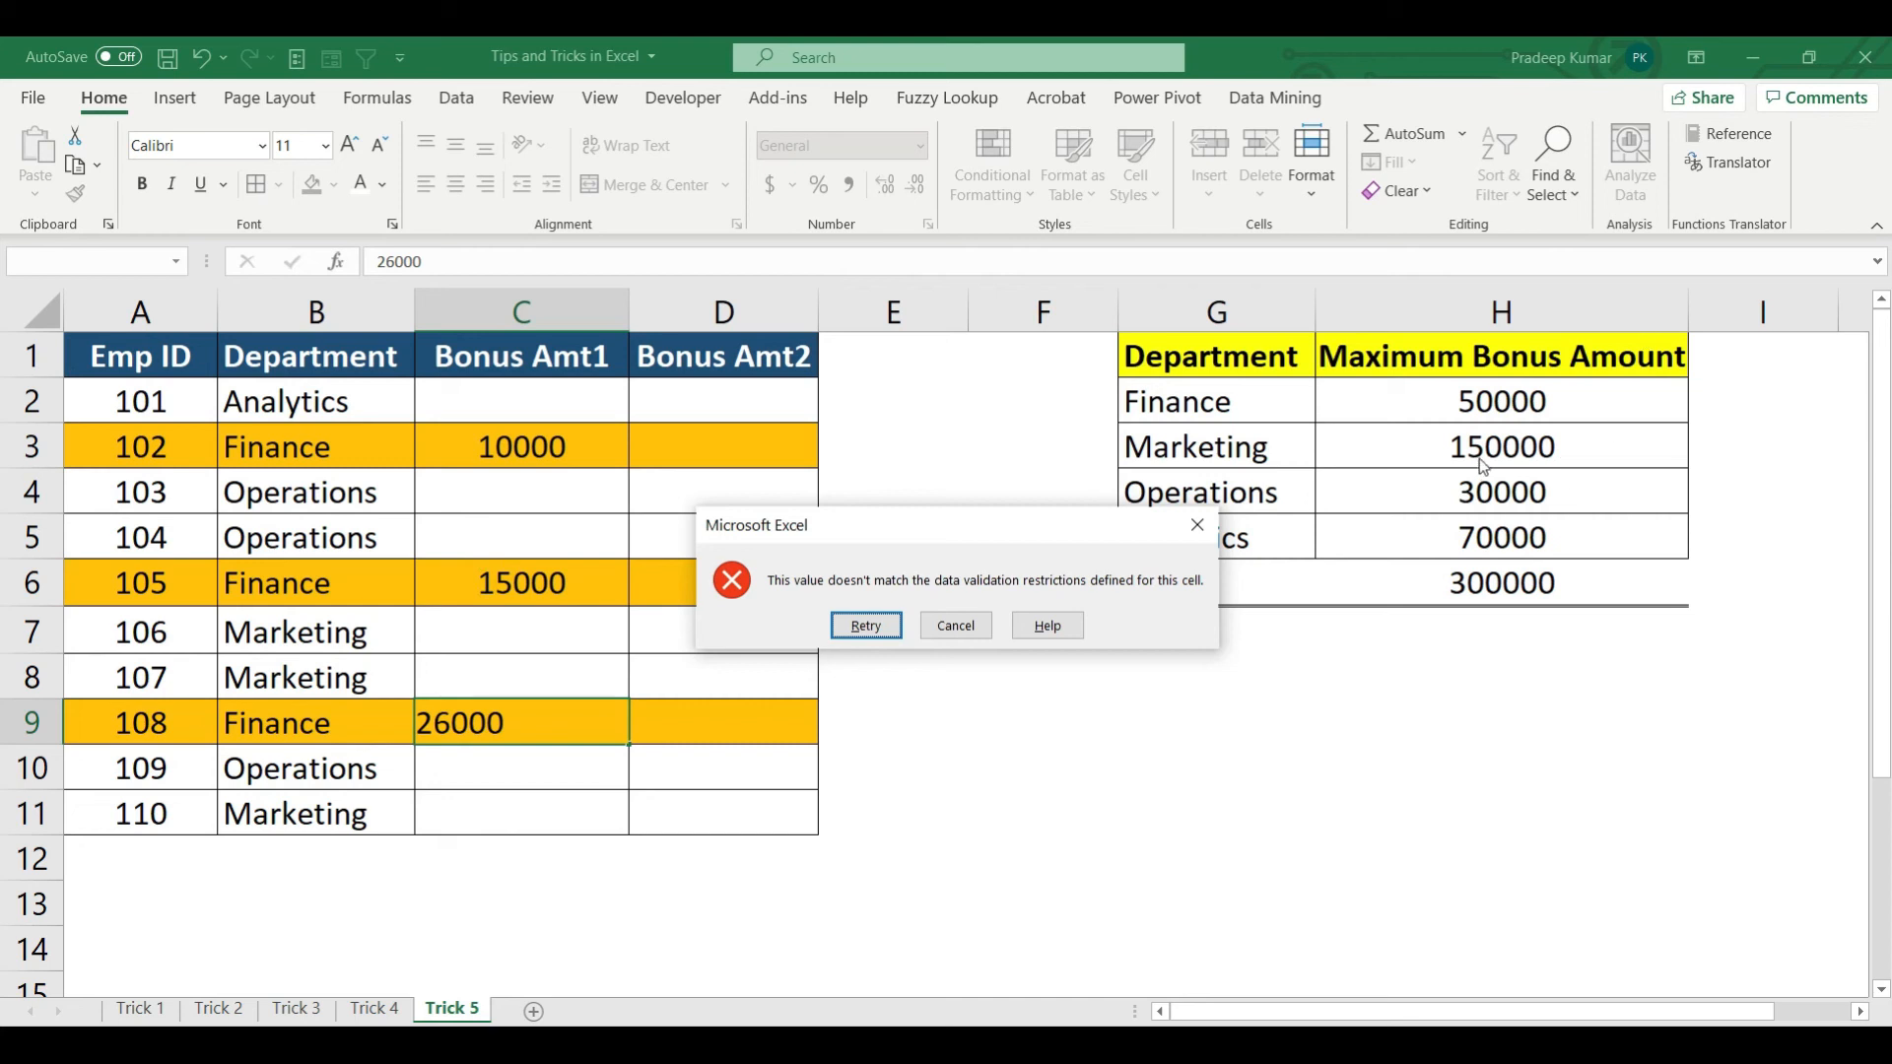
pyautogui.click(1201, 526)
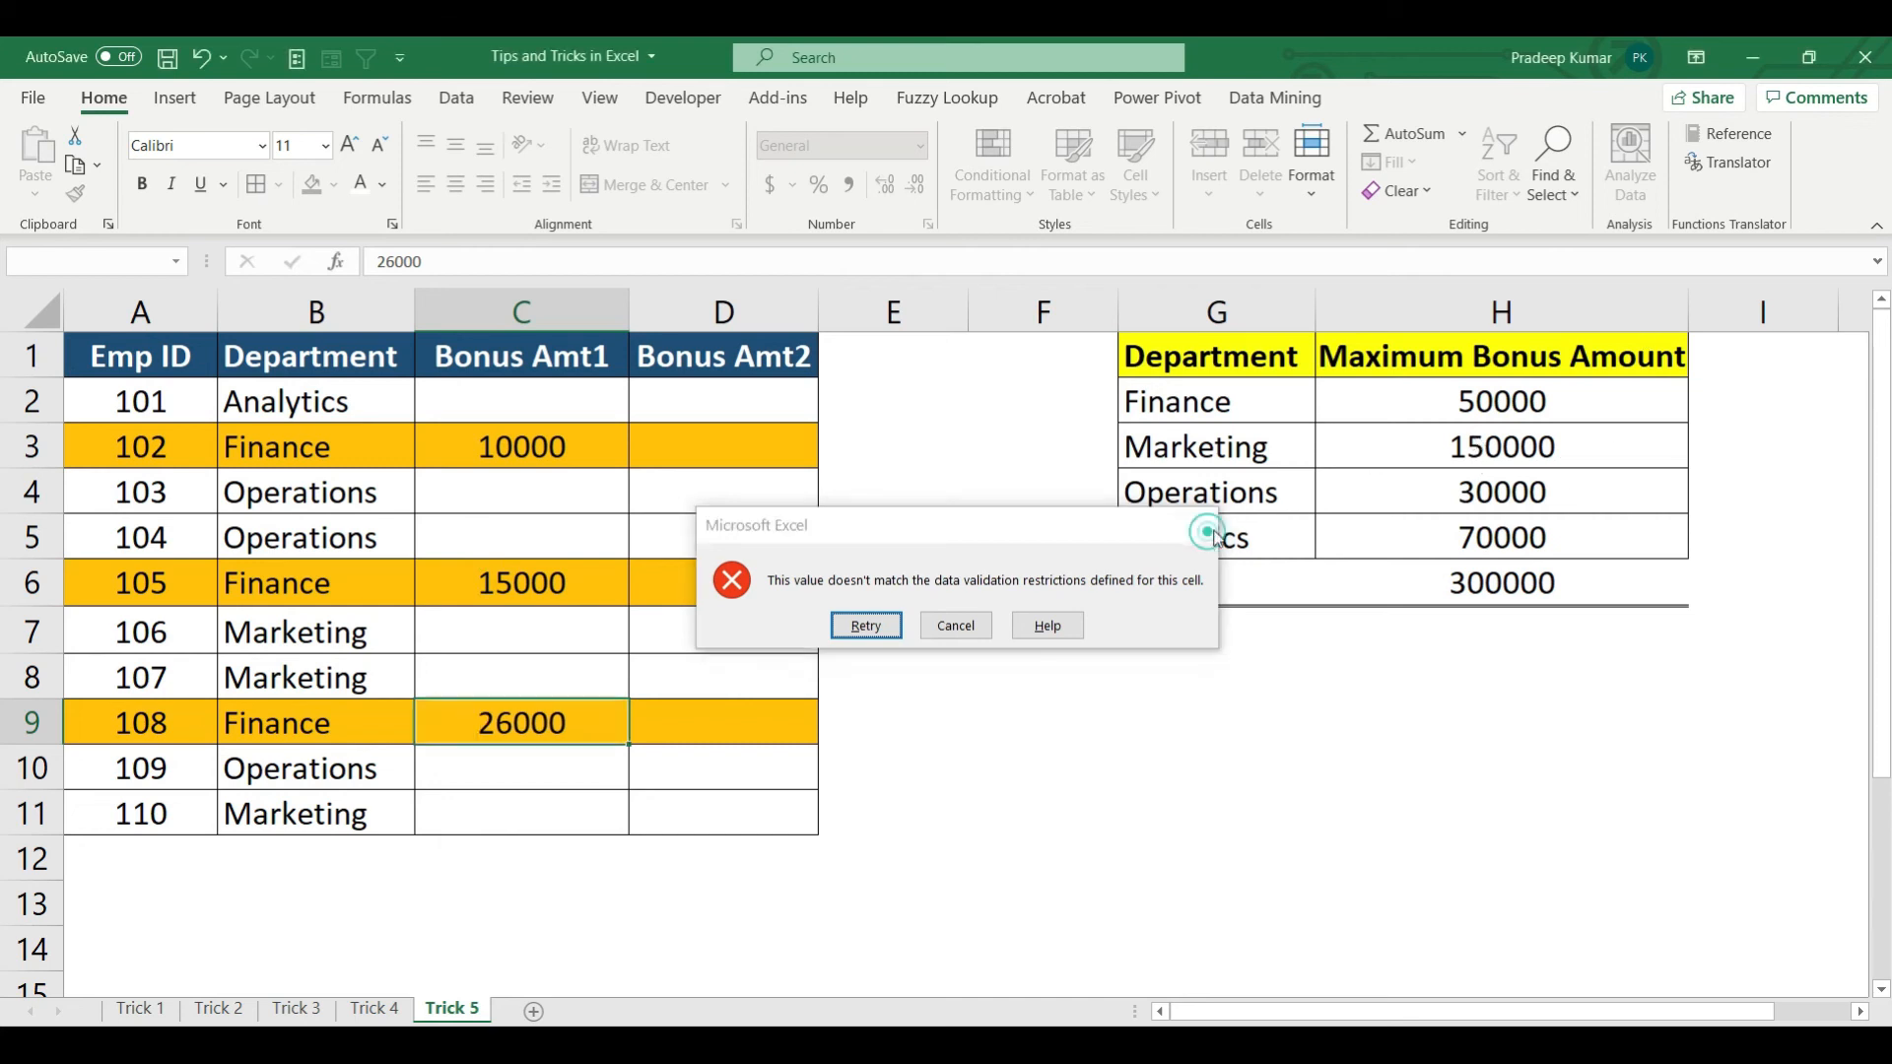
# - Set the maximum bonus amount for Finance in H2 to 60000
pyautogui.click(1520, 398)
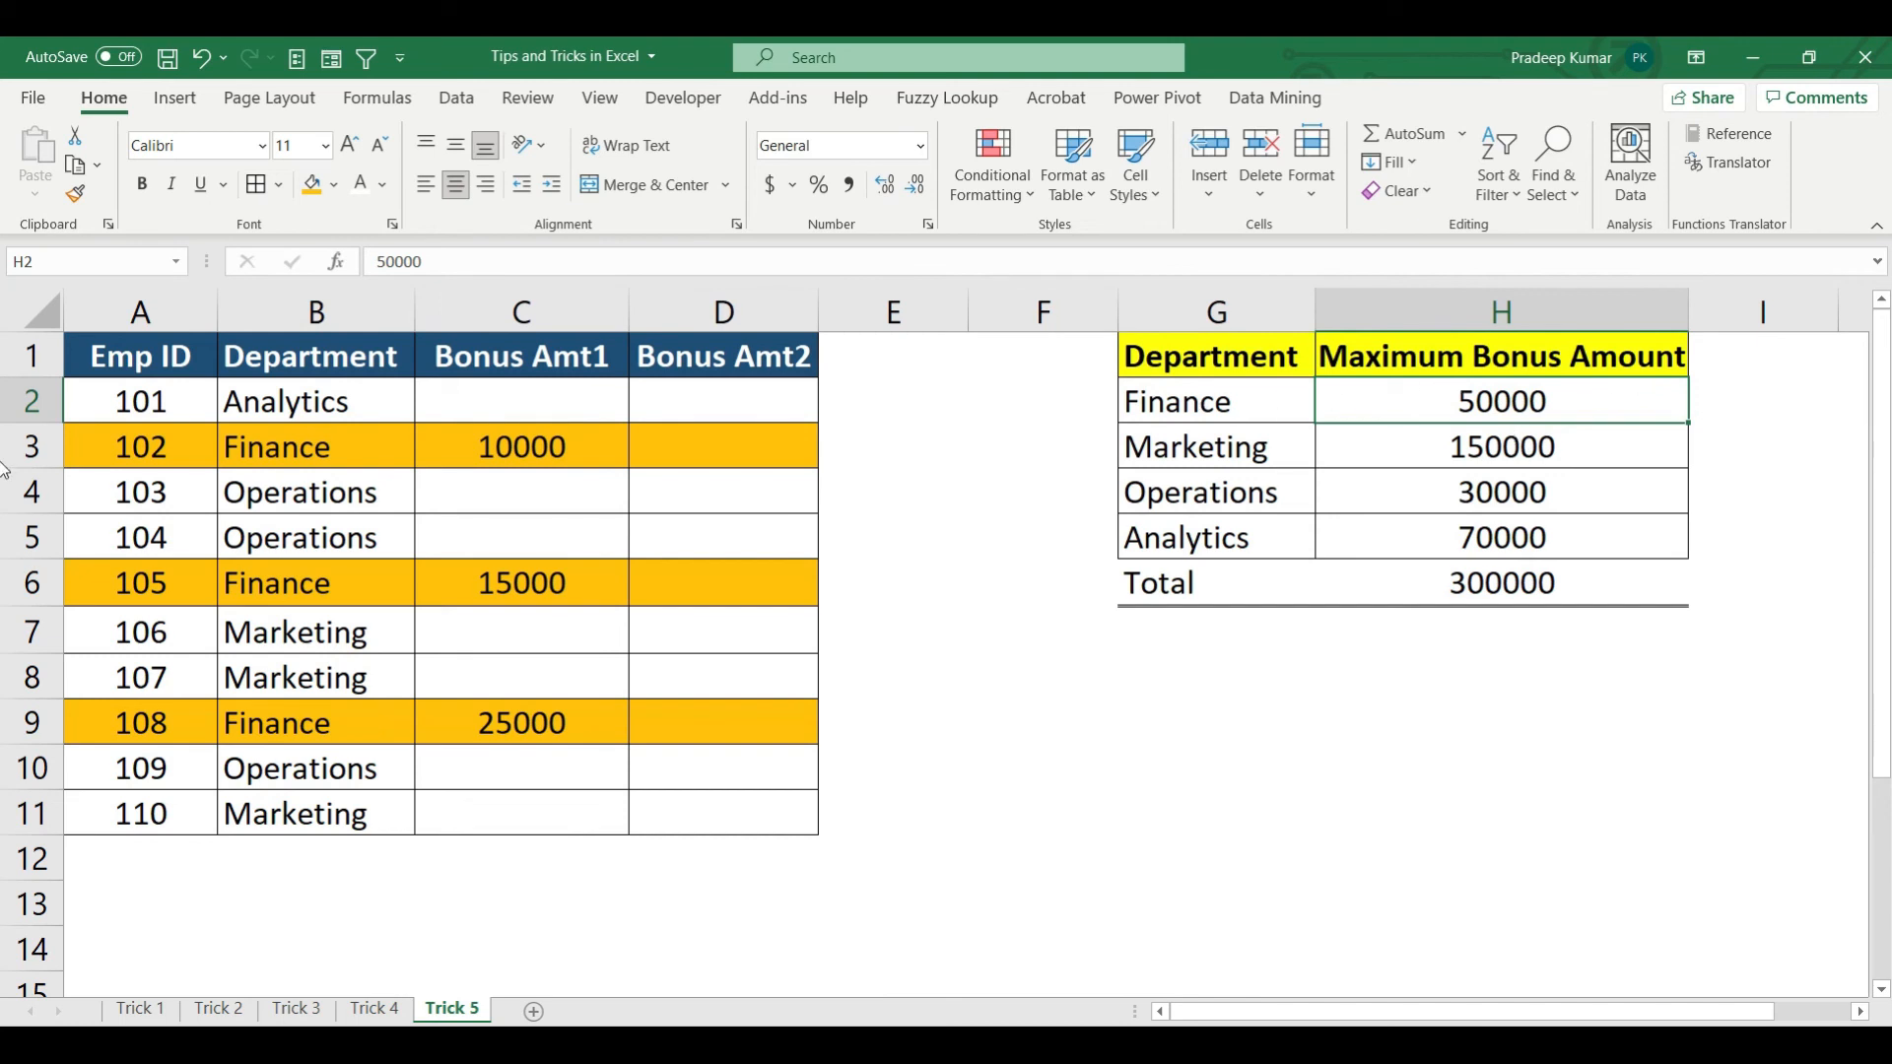
pyautogui.write('60000')
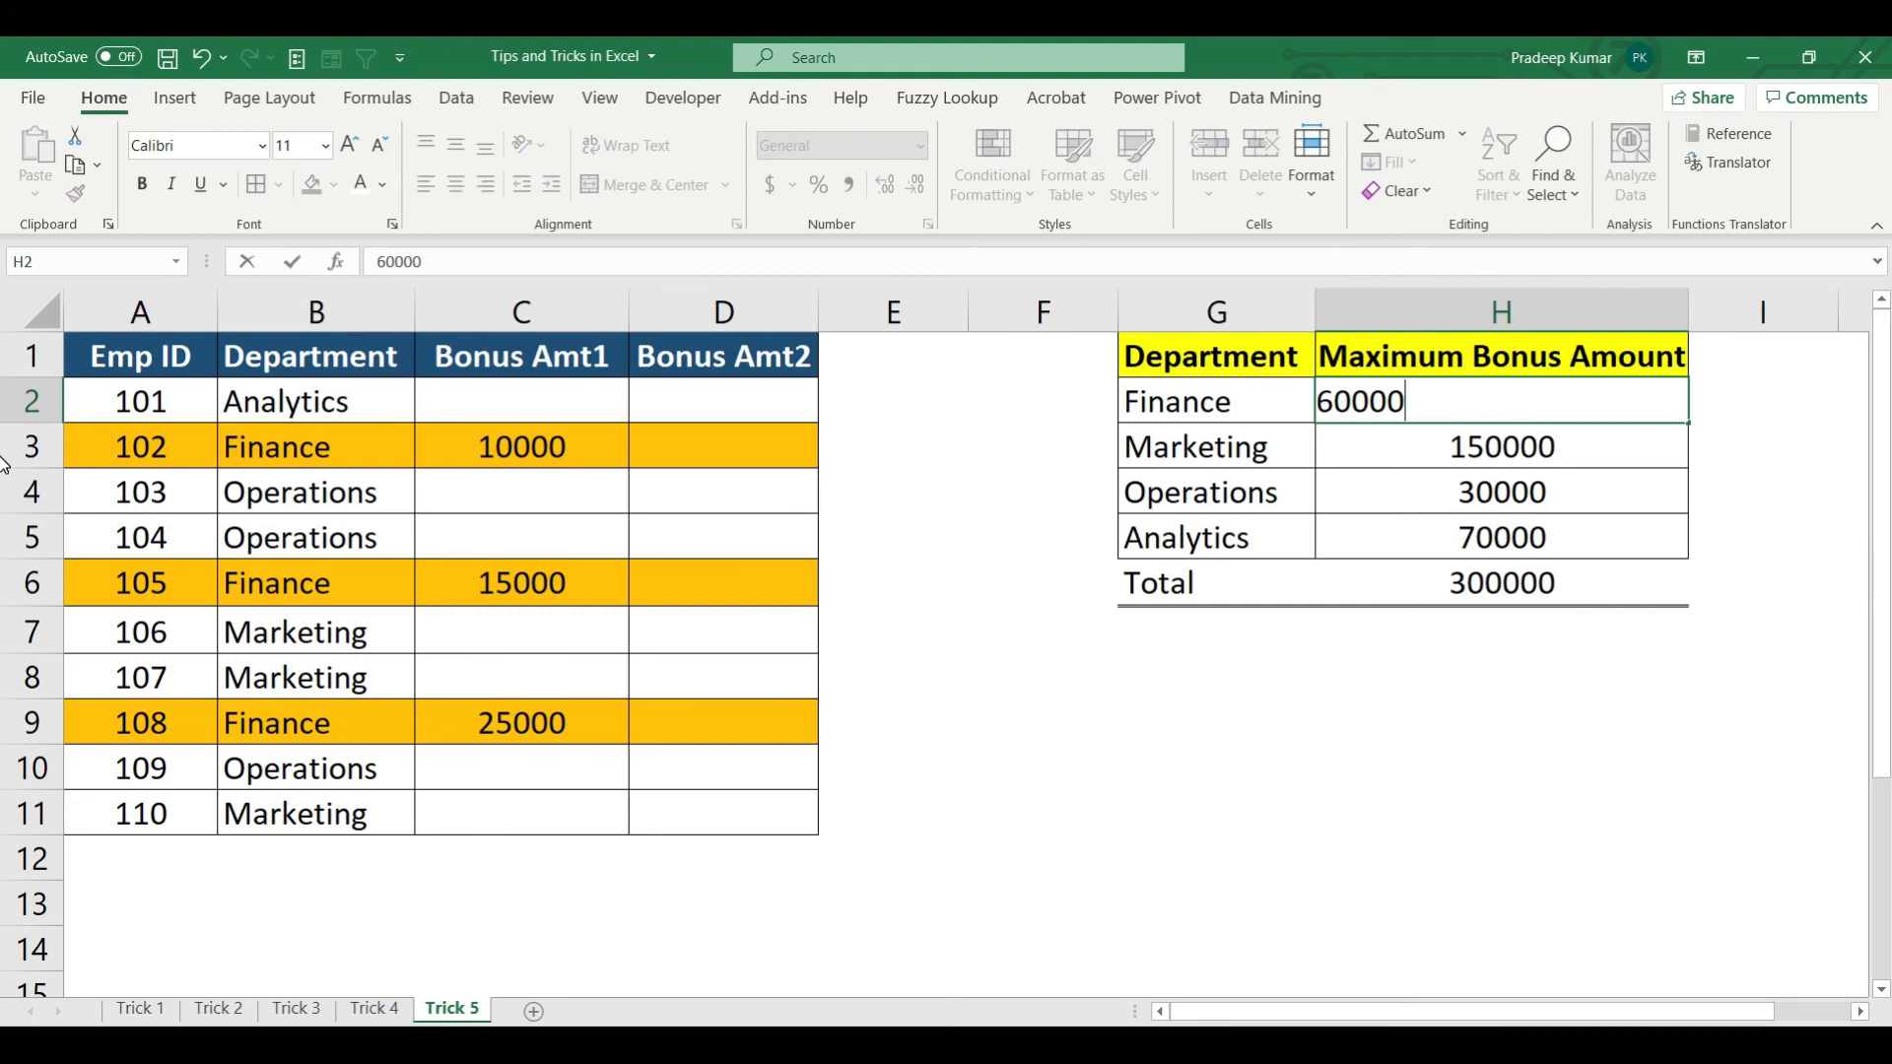
pyautogui.press('Return')
# - Change the third Finance employee's Bonus Amt1 in C9 to 26000
pyautogui.click(555, 726)
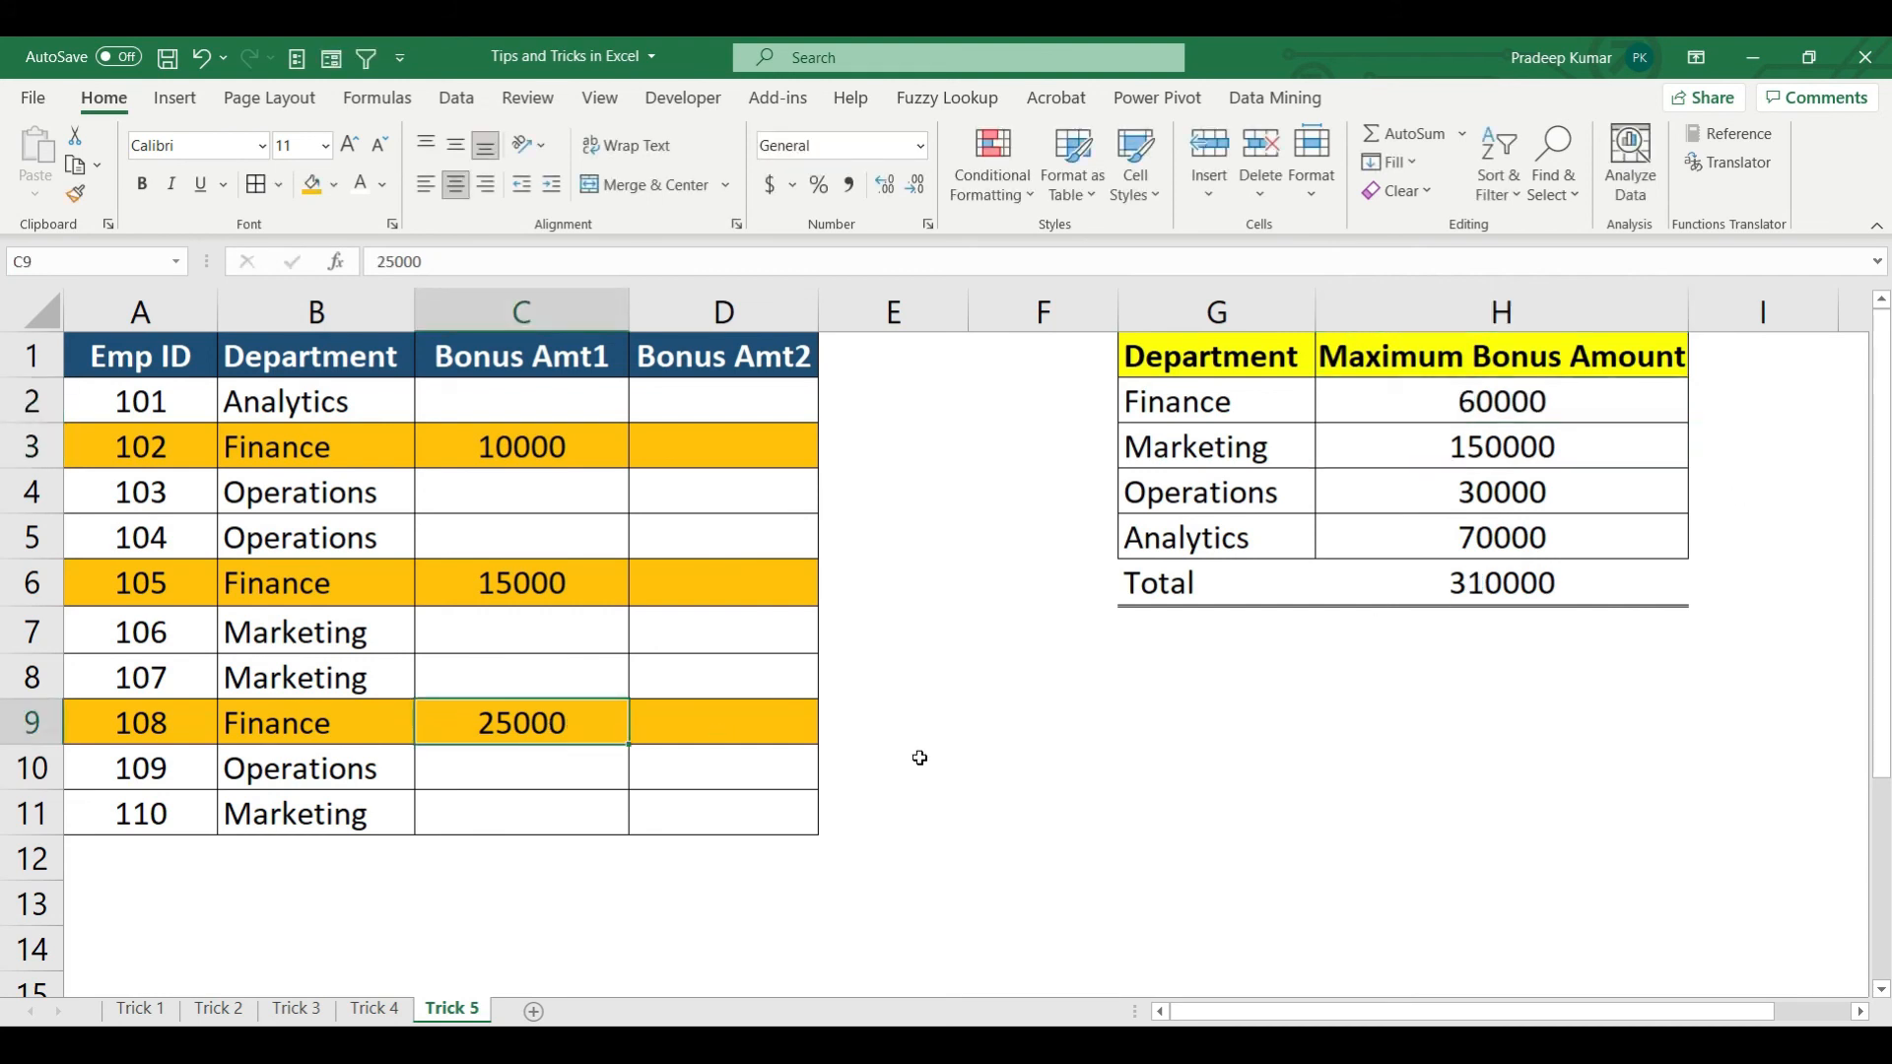
pyautogui.write('26000')
pyautogui.press('Return')
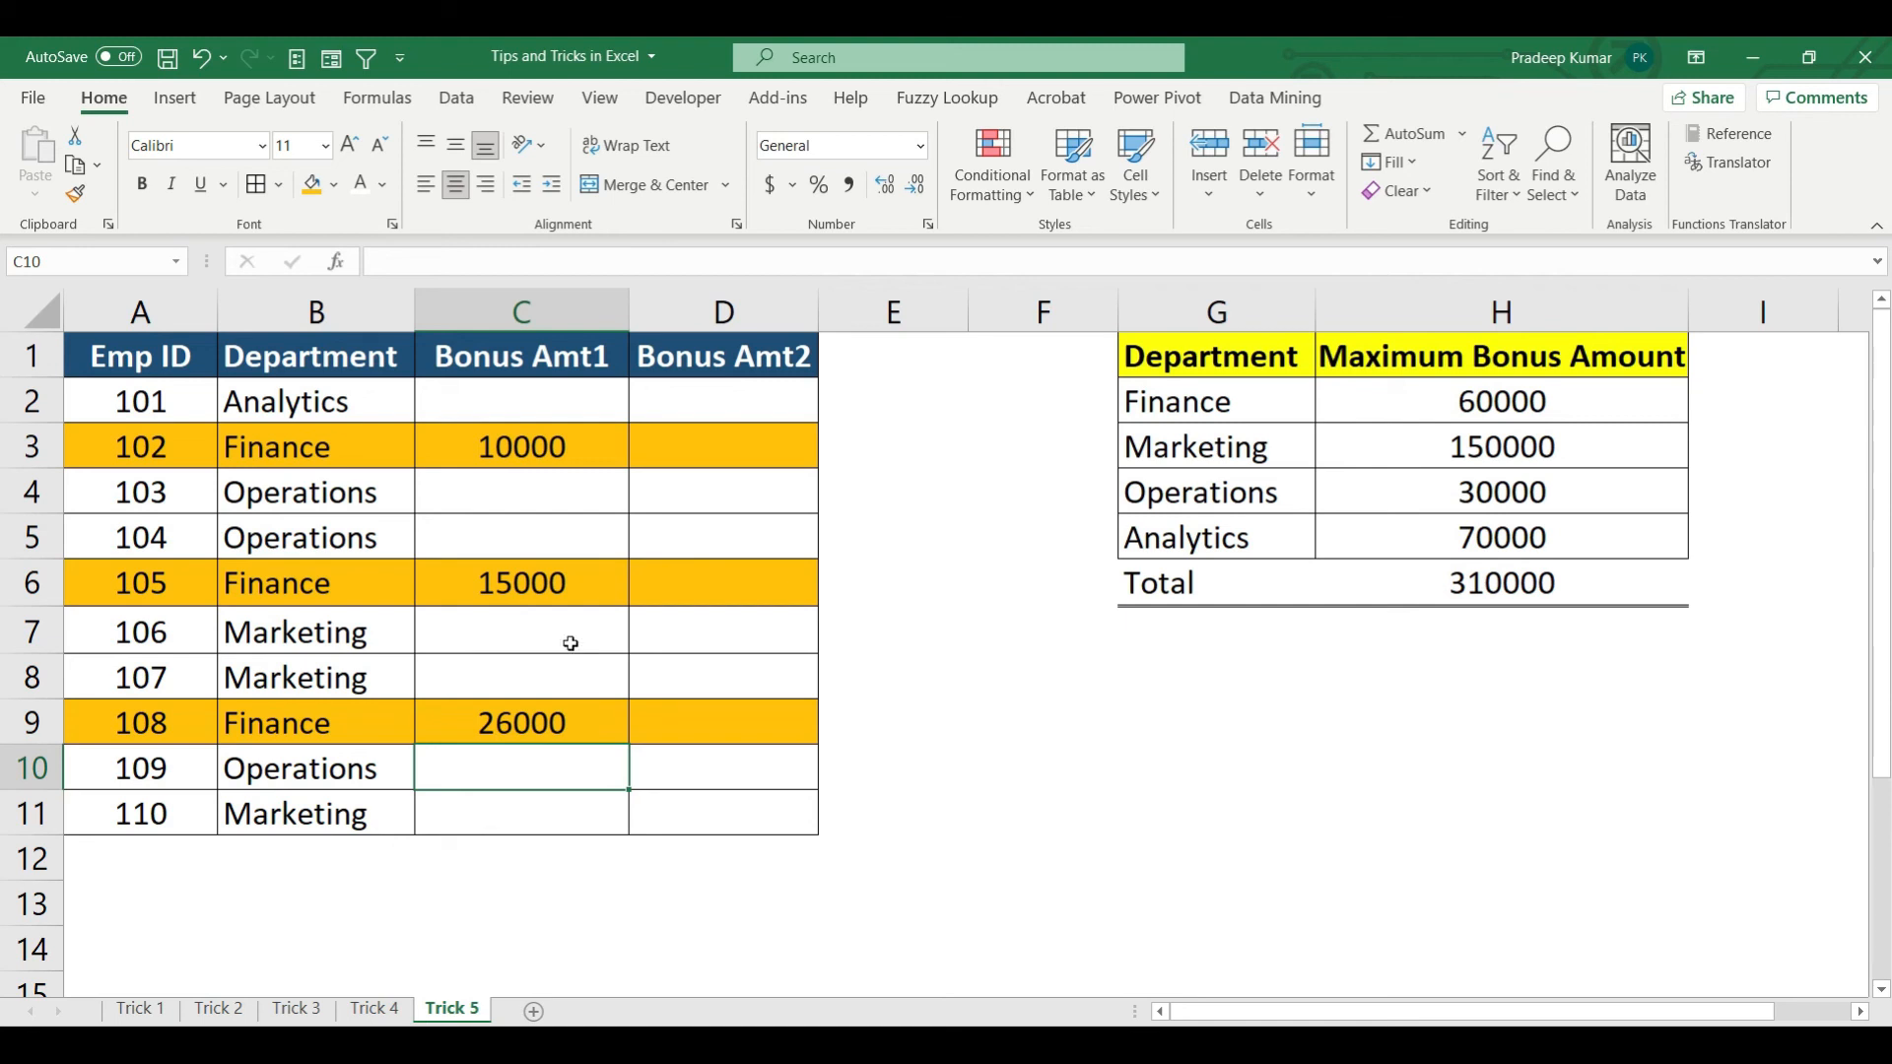
# - Fill the Operations rows A4:D5 and A10:D10 with a light blue theme color
pyautogui.moveTo(148, 490); pyautogui.dragTo(668, 521)
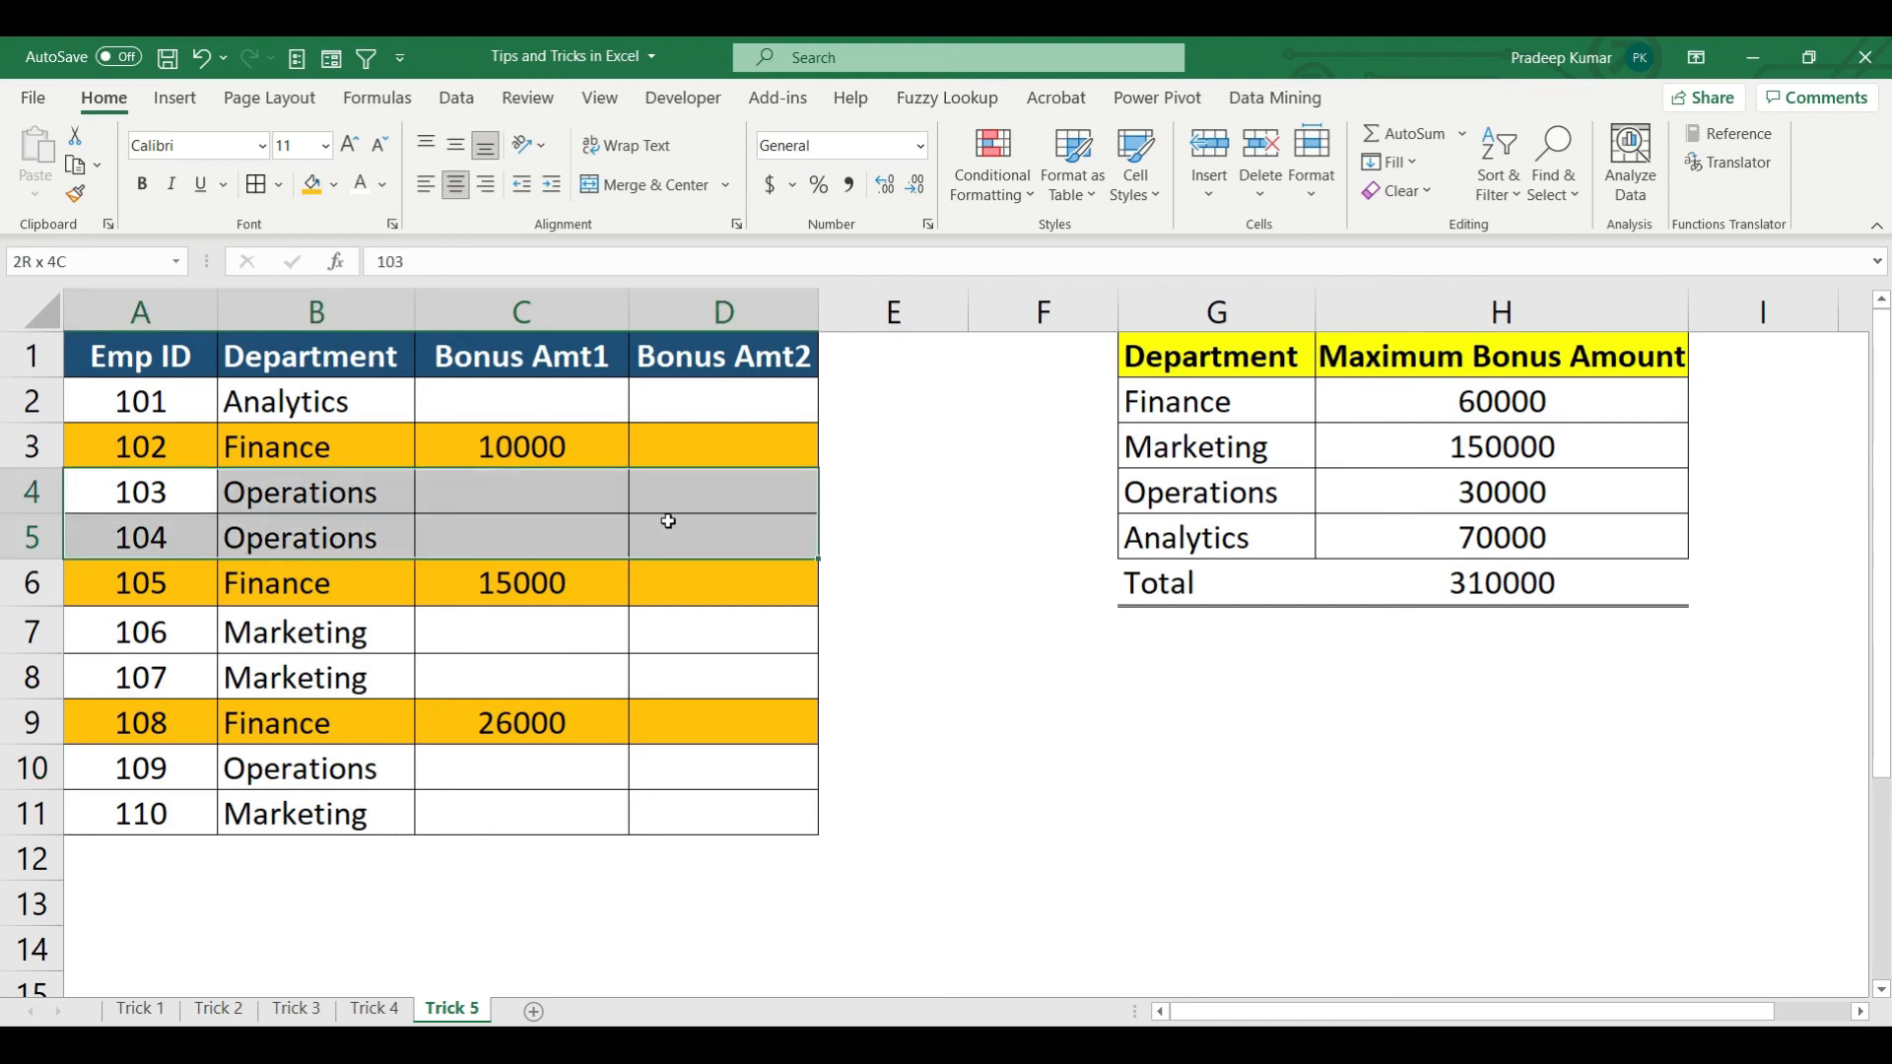
pyautogui.click(207, 496)
pyautogui.moveTo(155, 486); pyautogui.dragTo(727, 541)
pyautogui.moveTo(136, 764); pyautogui.dragTo(647, 764)
pyautogui.click(335, 185)
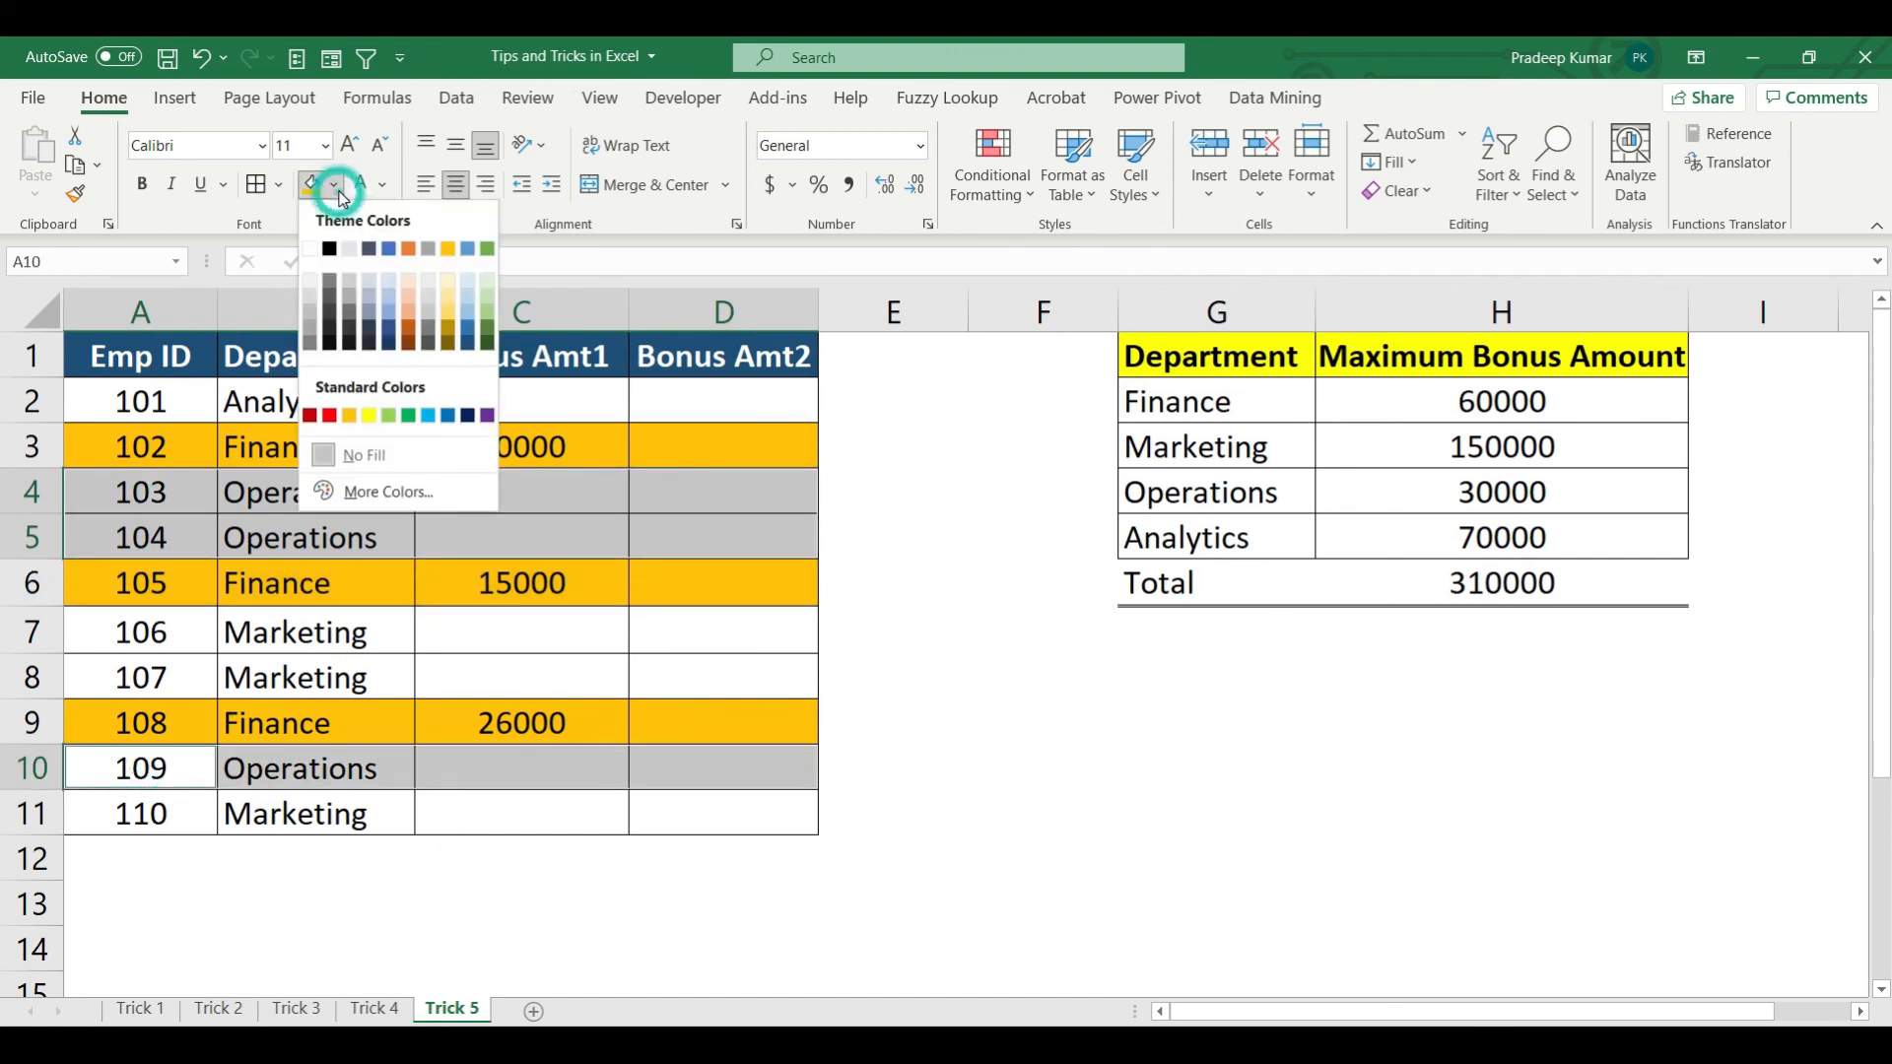
pyautogui.click(467, 296)
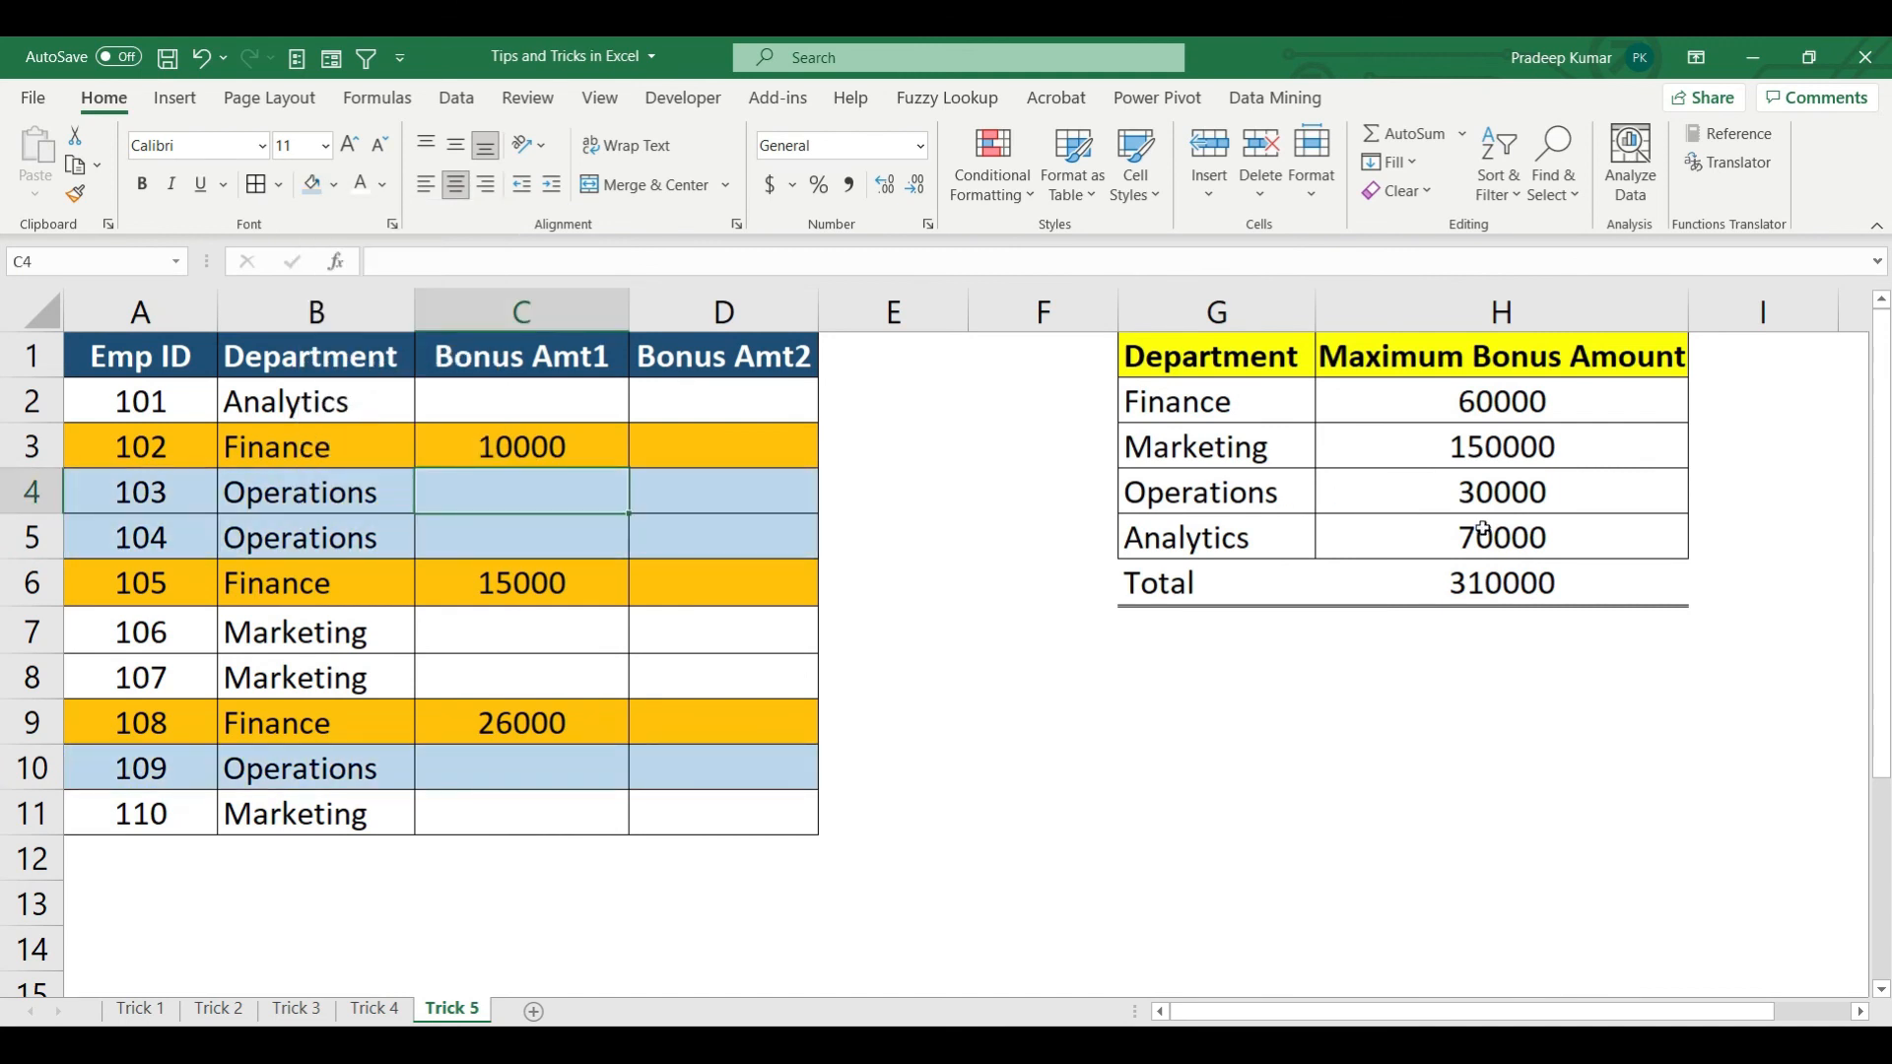
# - Test the validation rule by trying to enter an Operations bonus of 50000 in C4
pyautogui.click(565, 474)
pyautogui.click(474, 490)
pyautogui.write('50000')
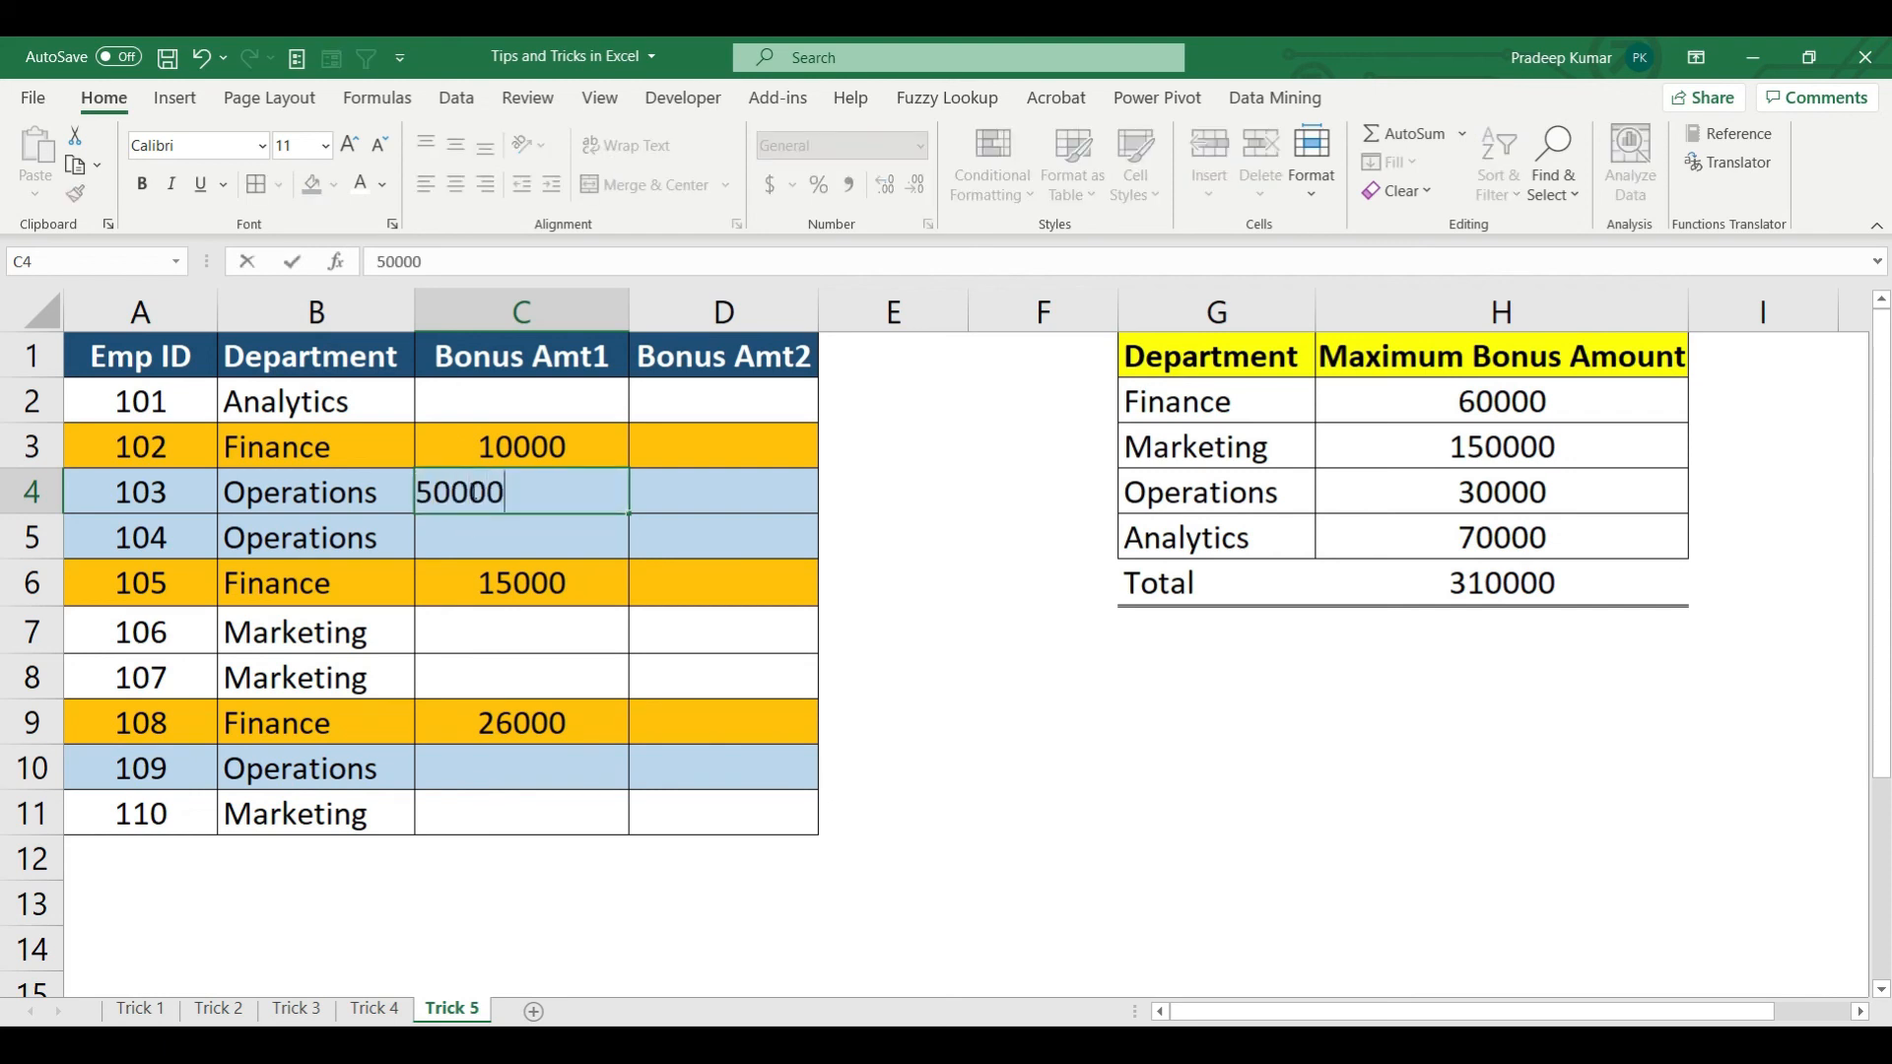
pyautogui.press('Return')
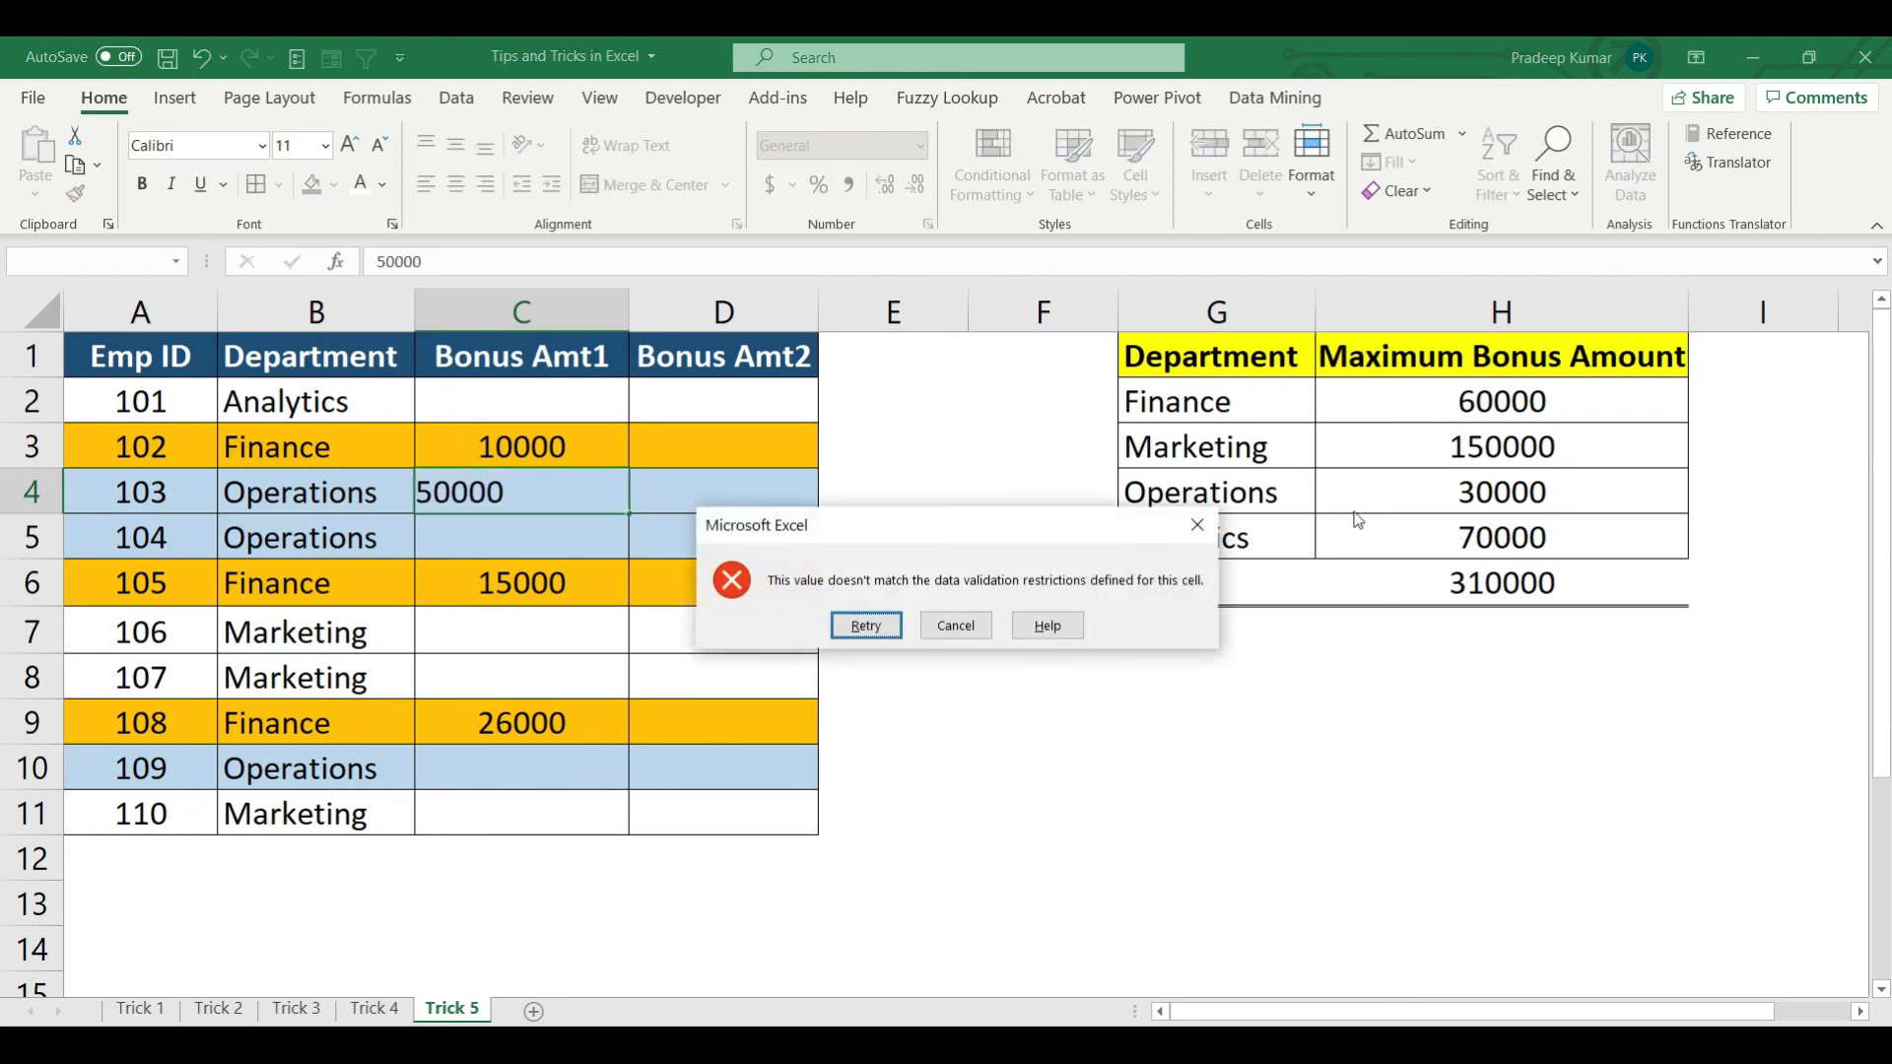
# - Enter a Bonus Amt1 of 10000 for each Operations employee in C4, C5 and C10
pyautogui.write('10000')
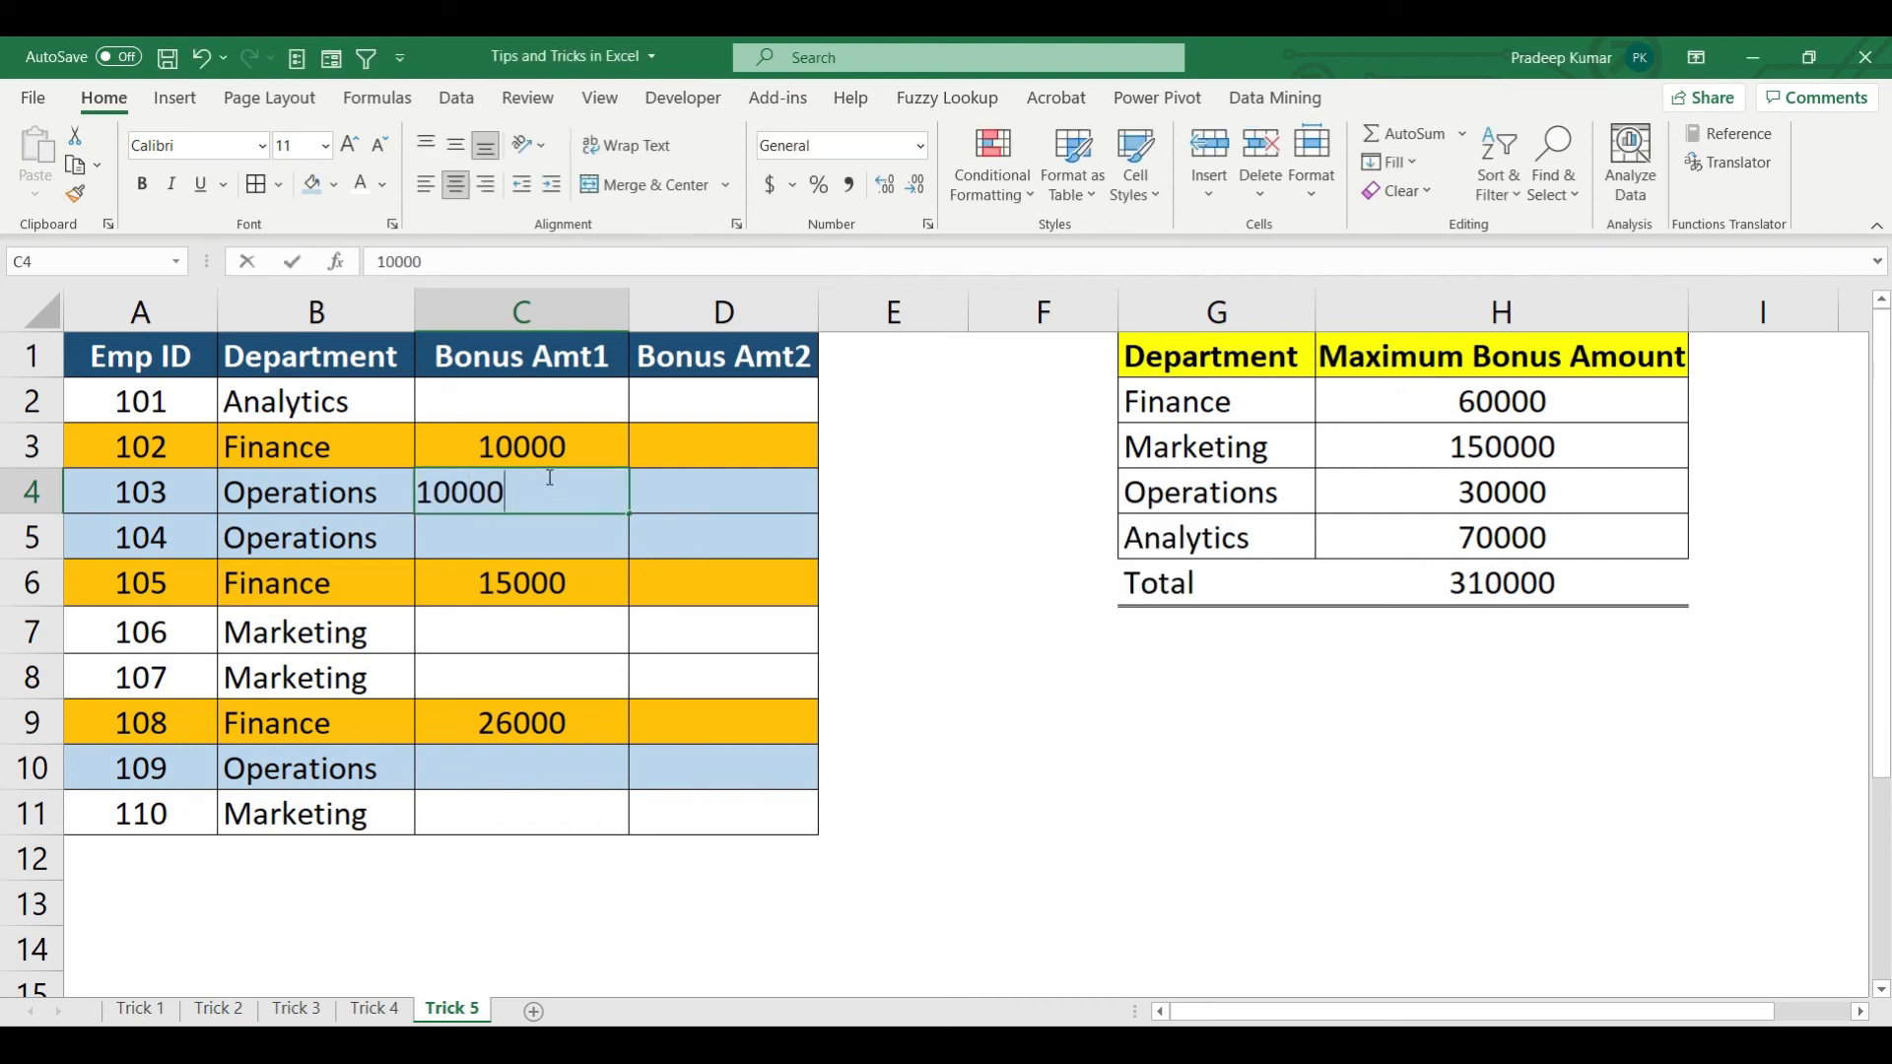
pyautogui.press('Return')
pyautogui.write('10000')
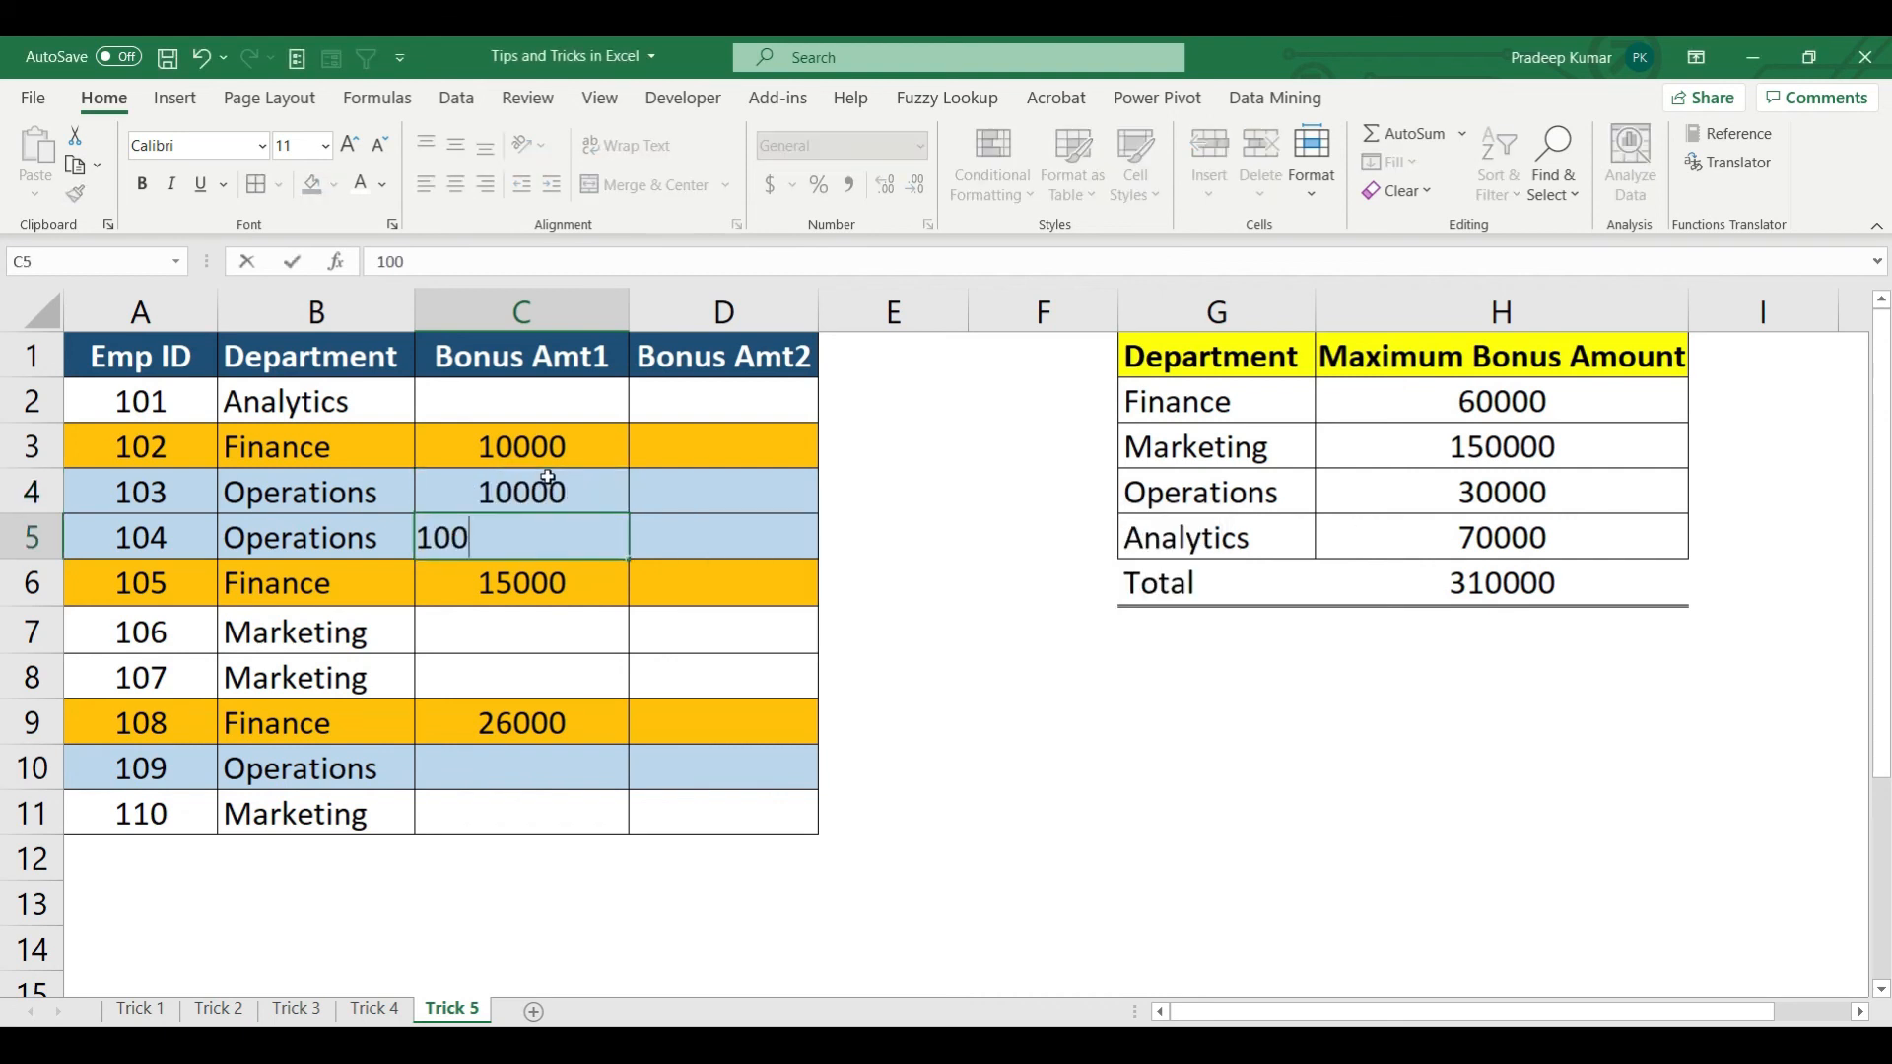
pyautogui.press('Return')
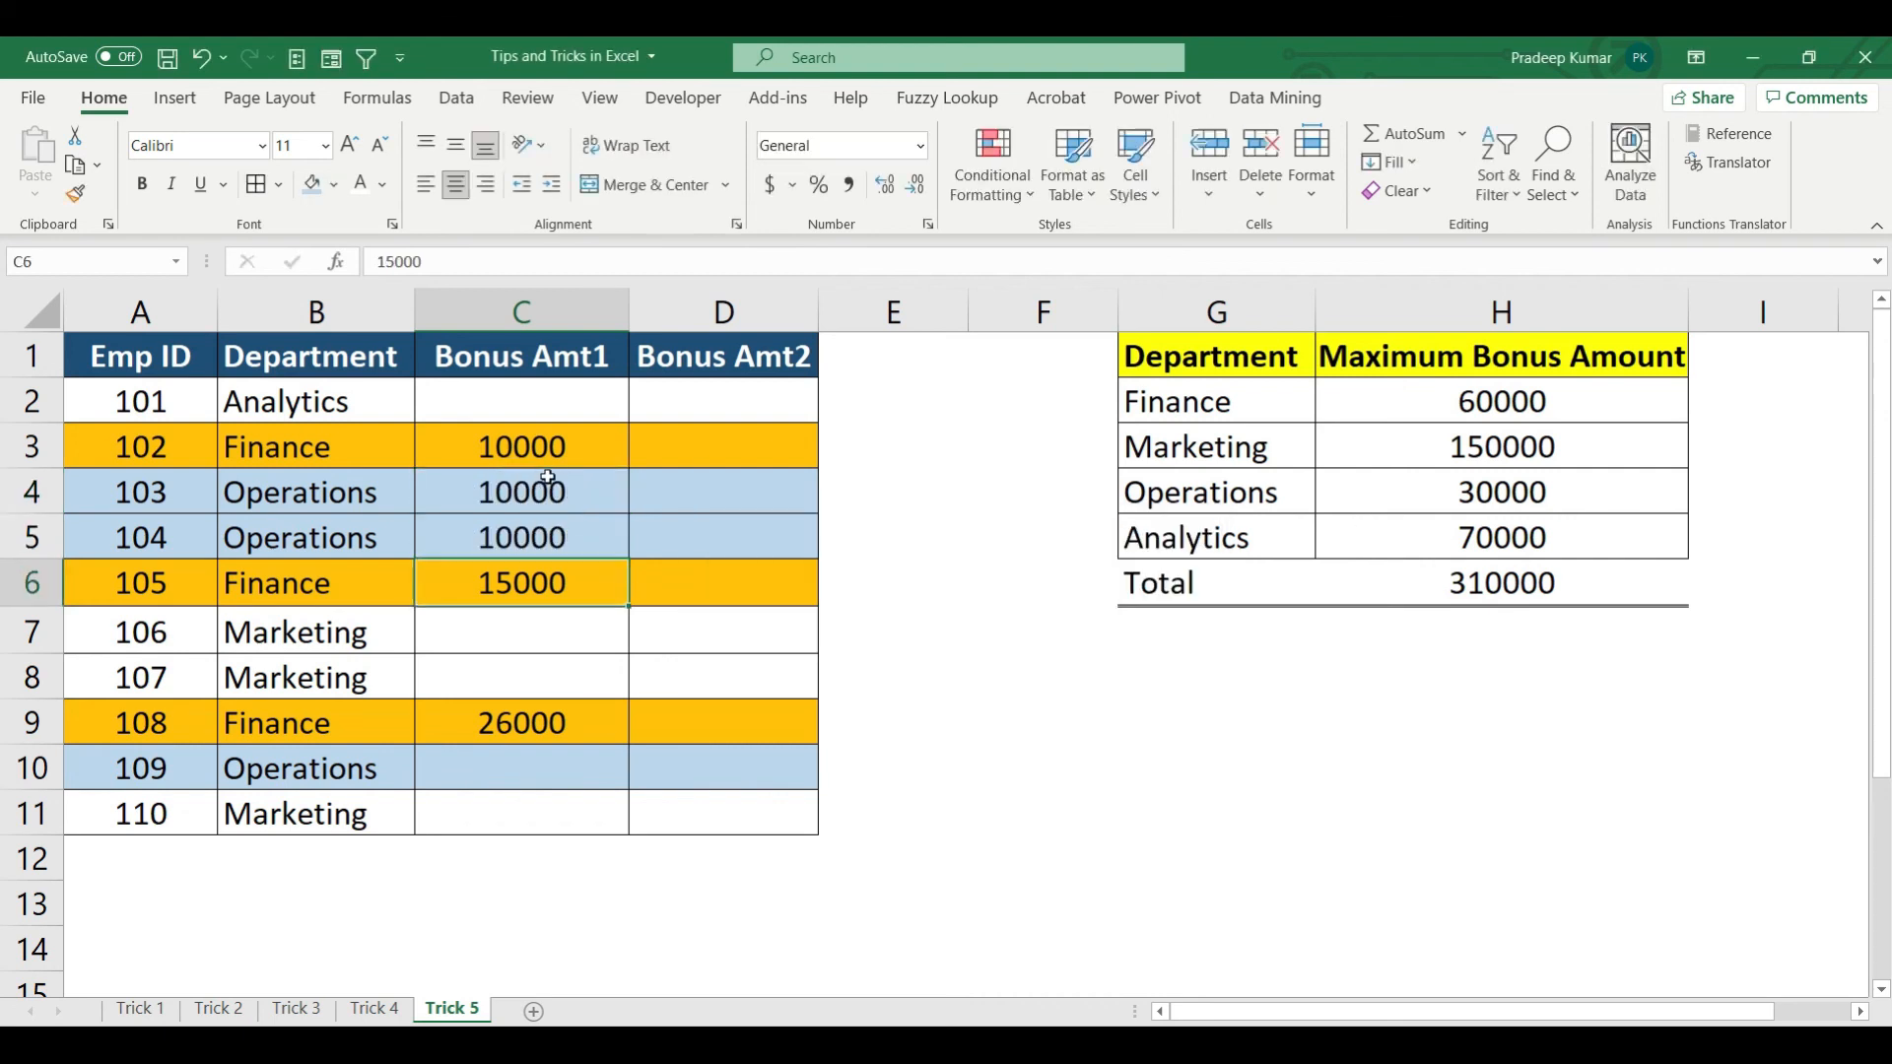
pyautogui.click(523, 764)
pyautogui.write('10000')
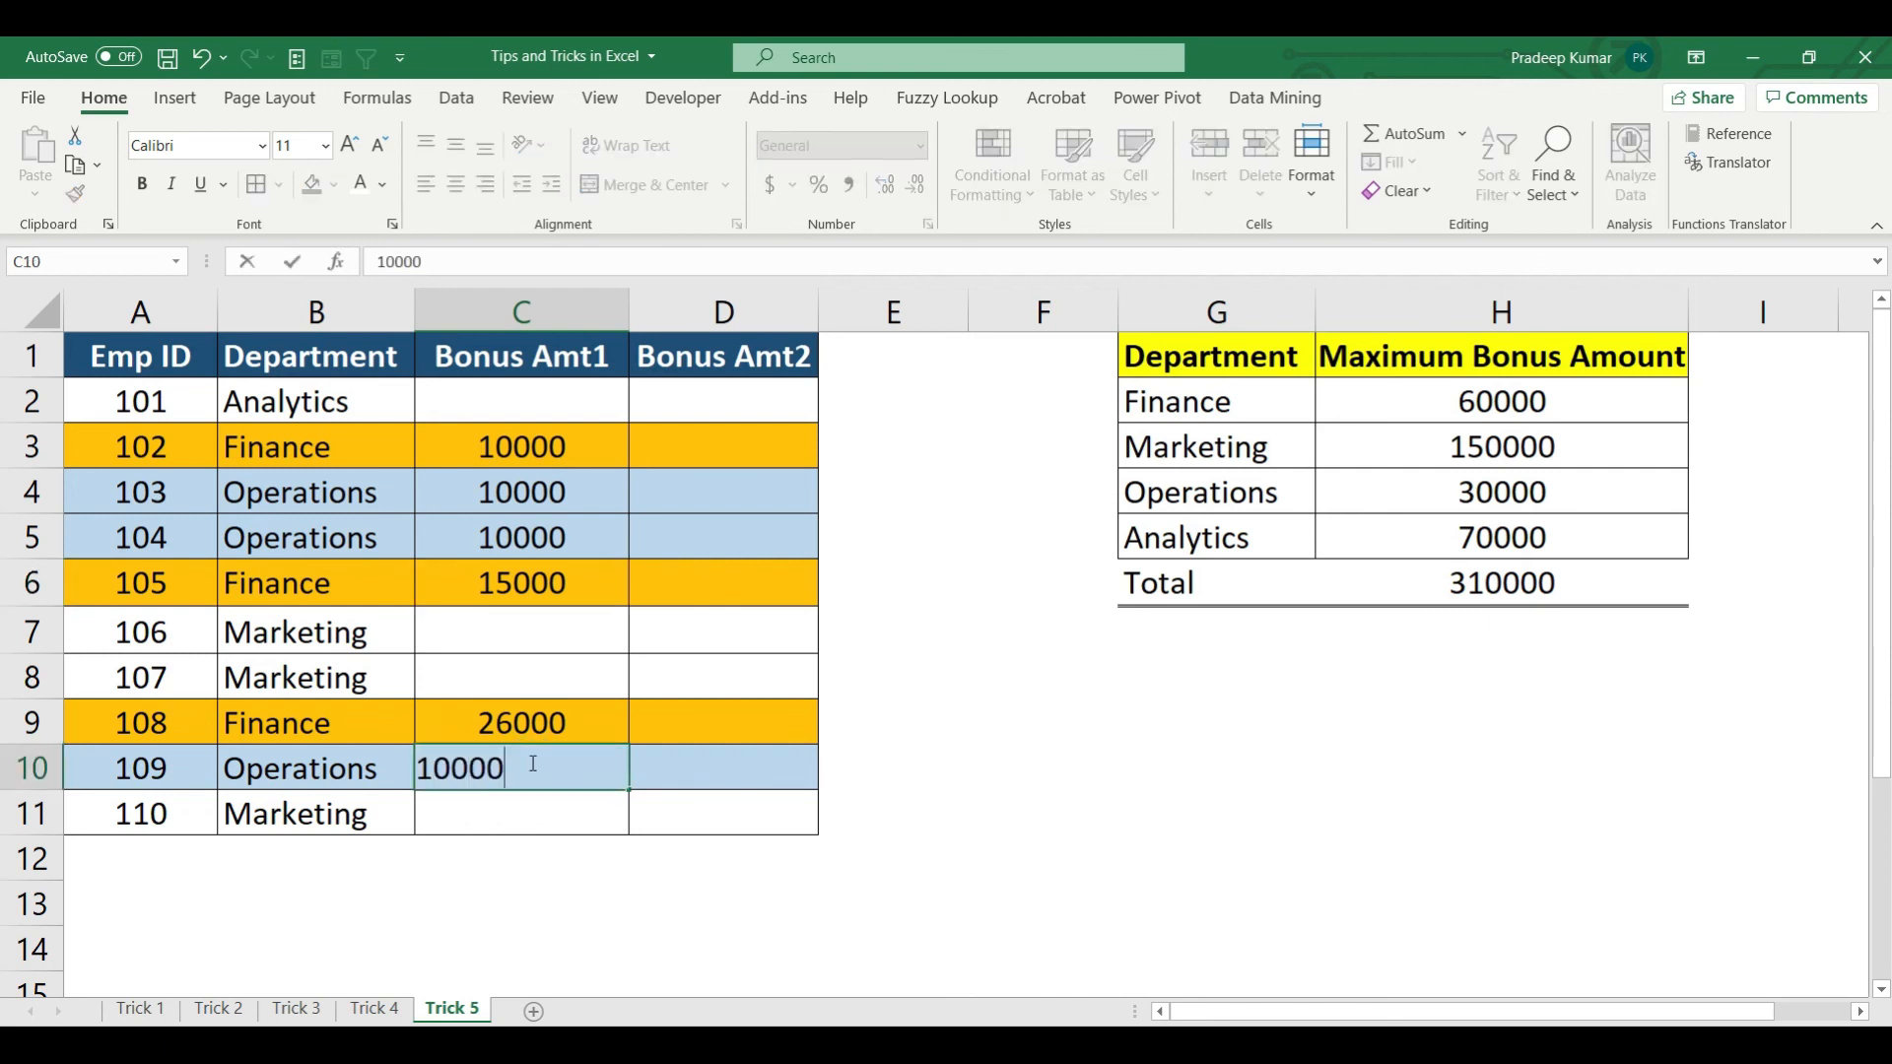
pyautogui.press('Return')
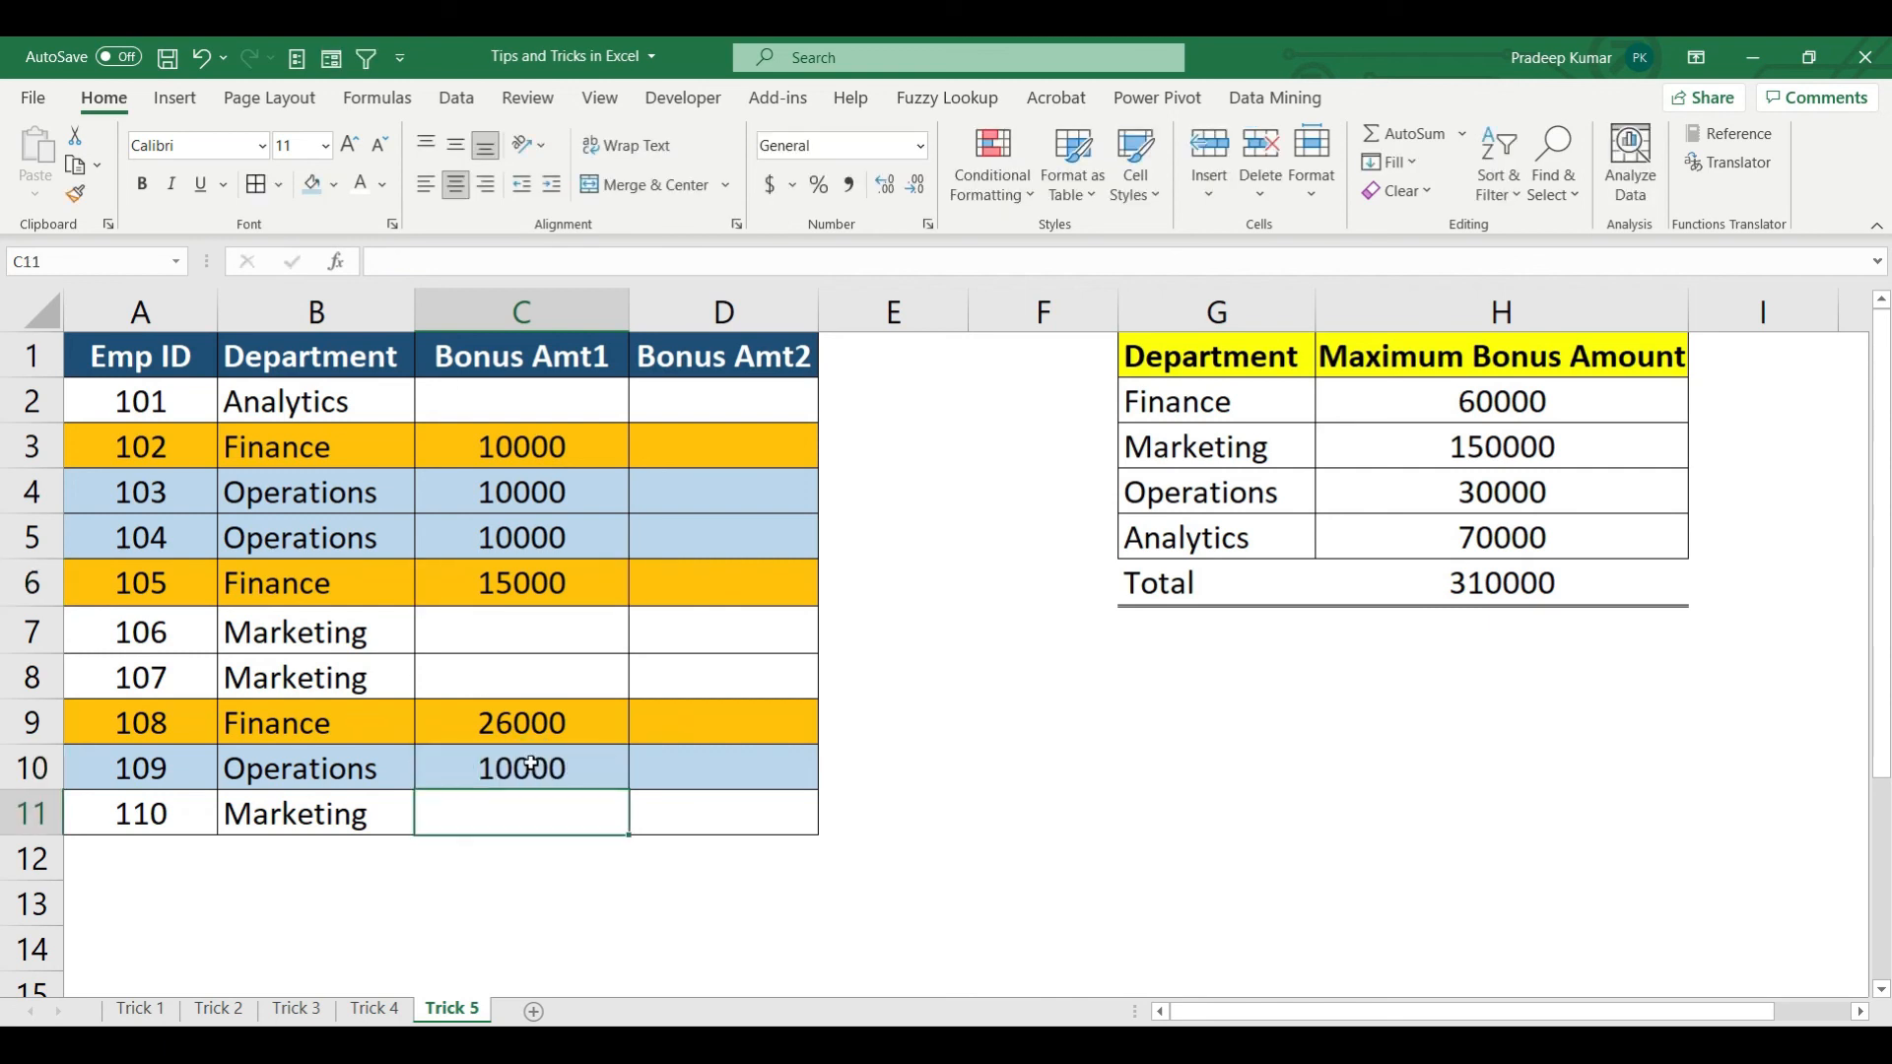
# - Test the Operations limit by trying to change the bonus in C10 to 12000, and dismiss the alert
pyautogui.click(531, 764)
pyautogui.write('12000')
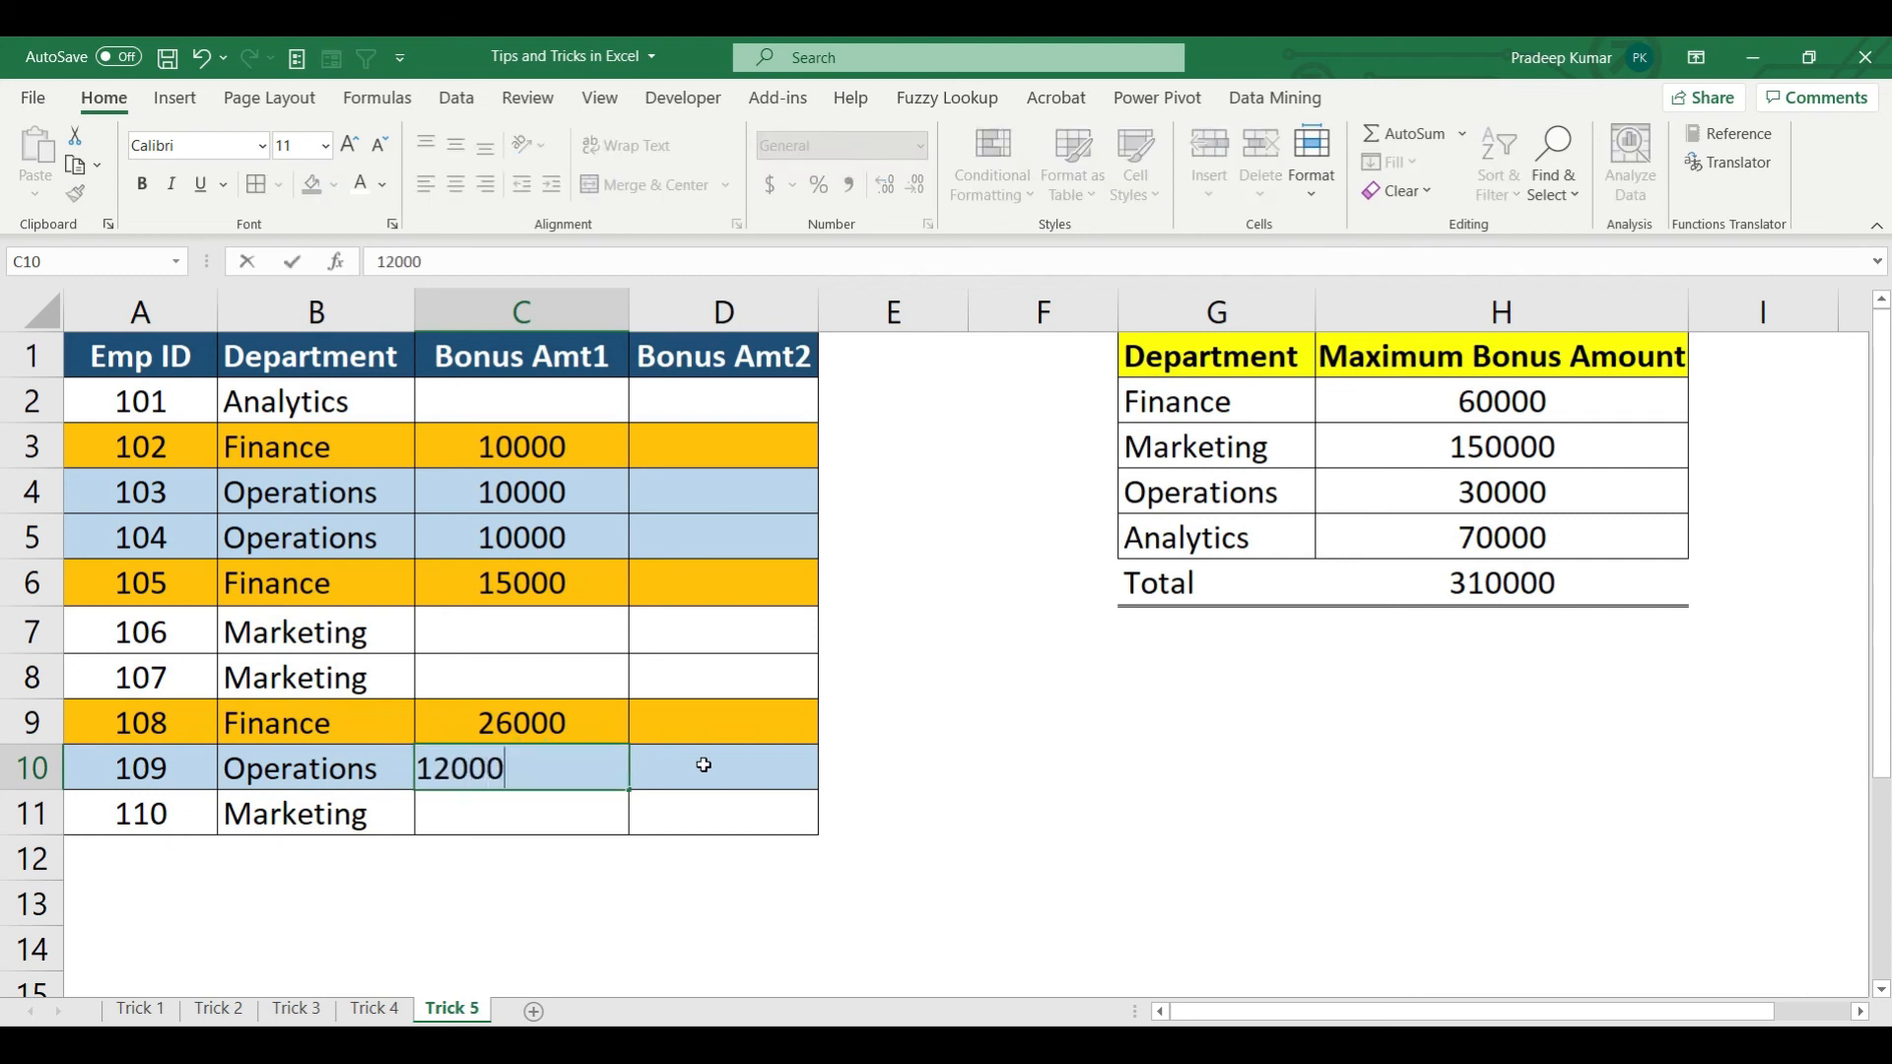
pyautogui.press('Return')
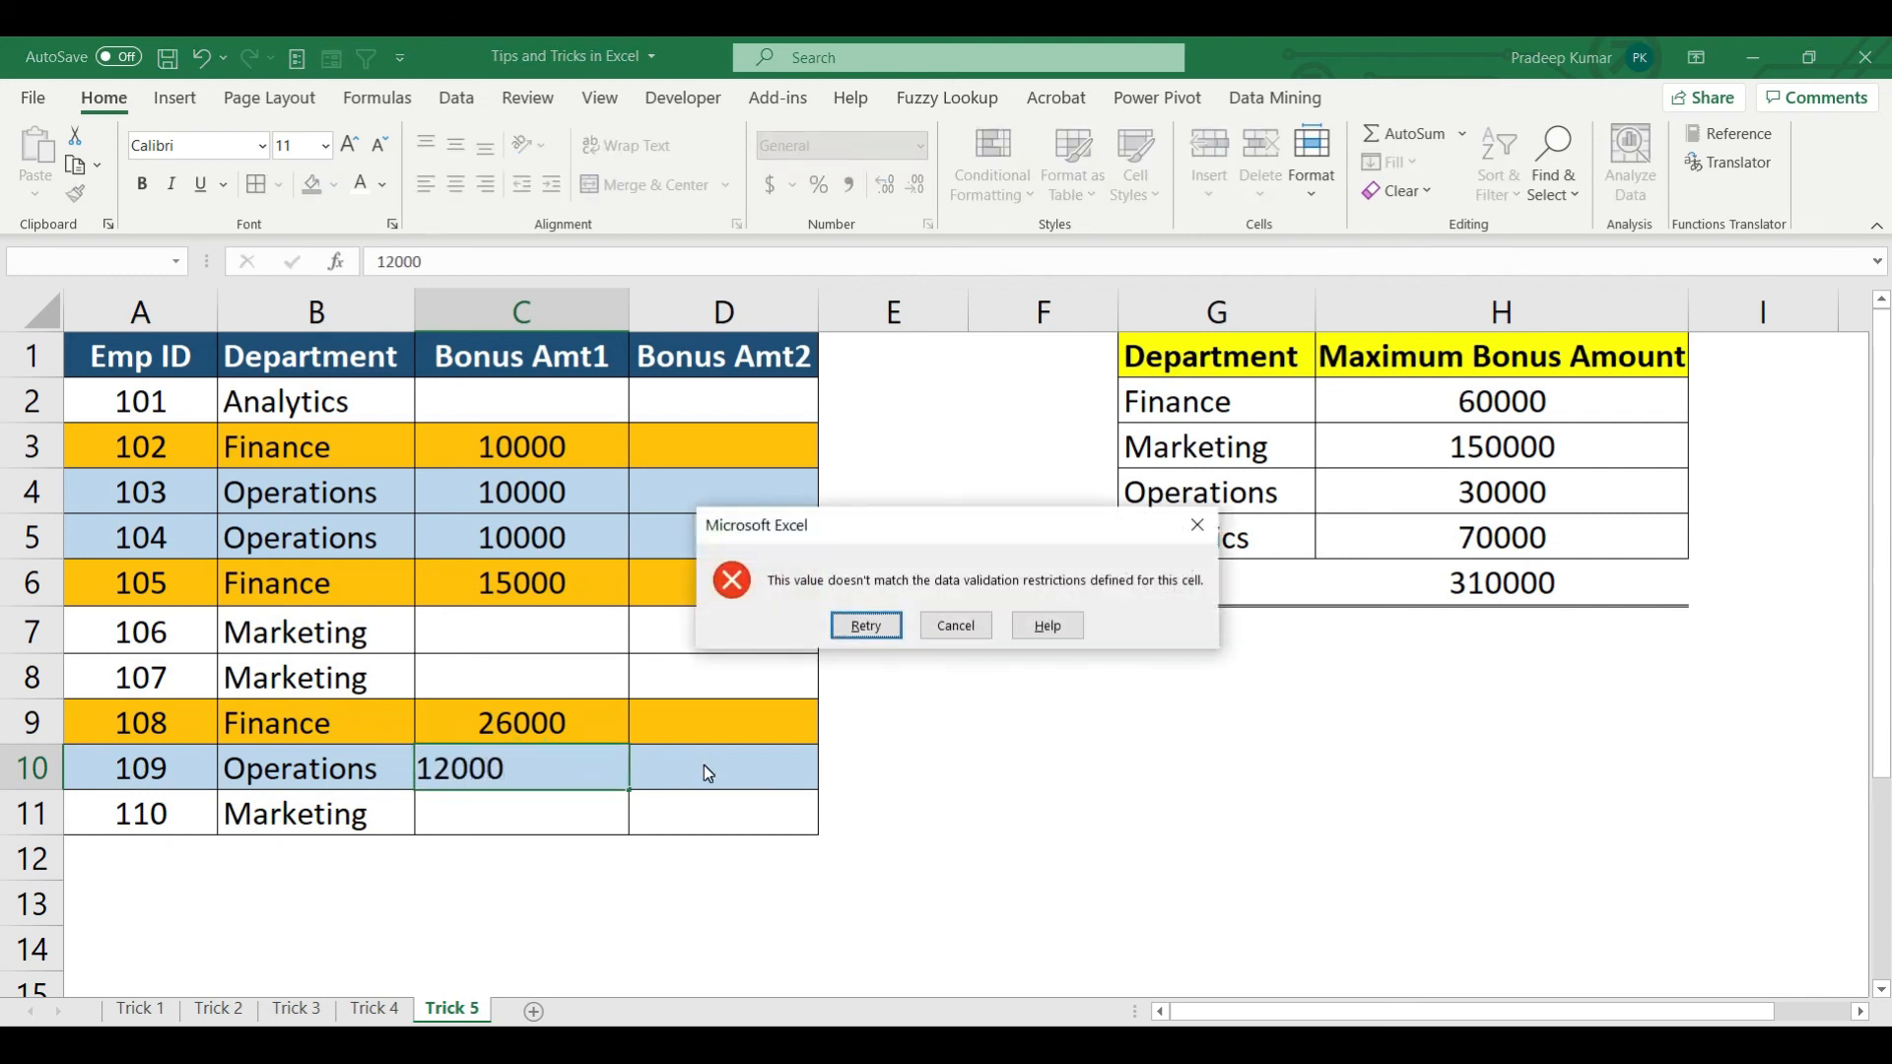
pyautogui.press('Escape')
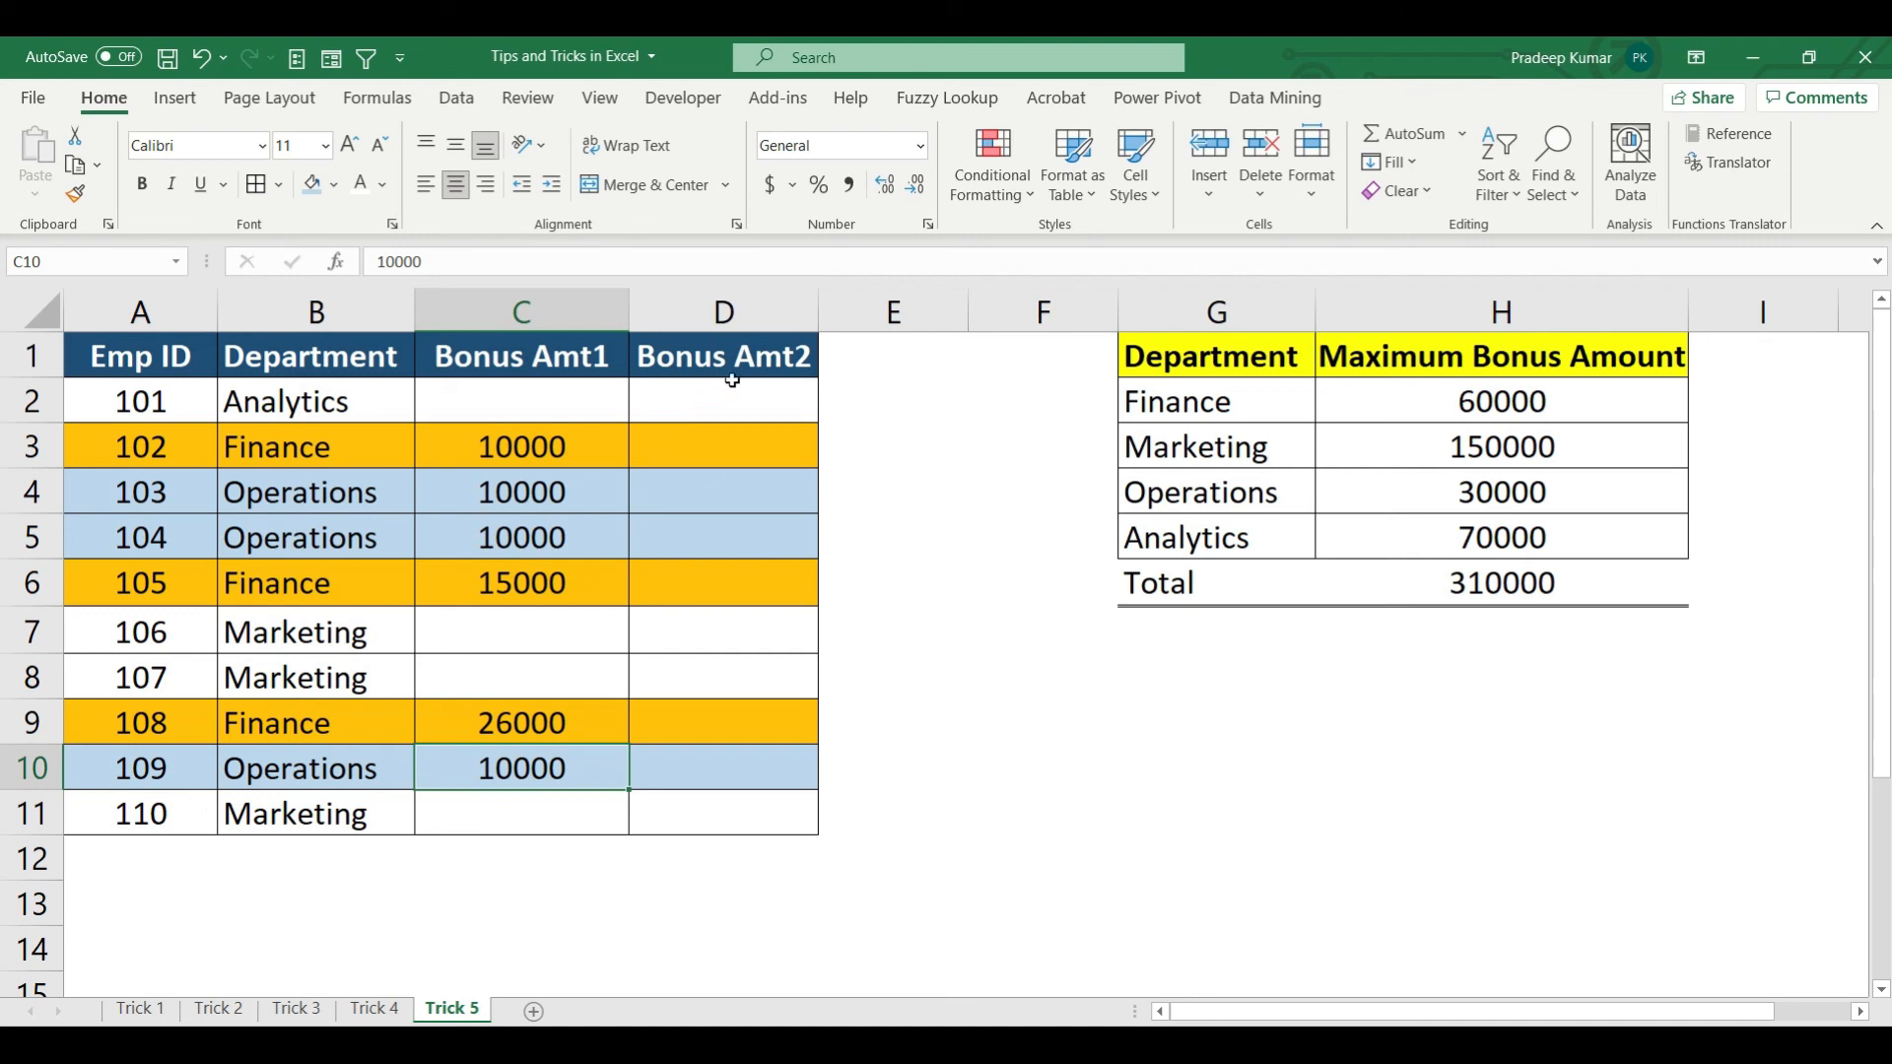
# - Remove the fill color from the Bonus Amt2 cells D2:D11
pyautogui.click(736, 347)
pyautogui.moveTo(741, 429); pyautogui.dragTo(765, 819)
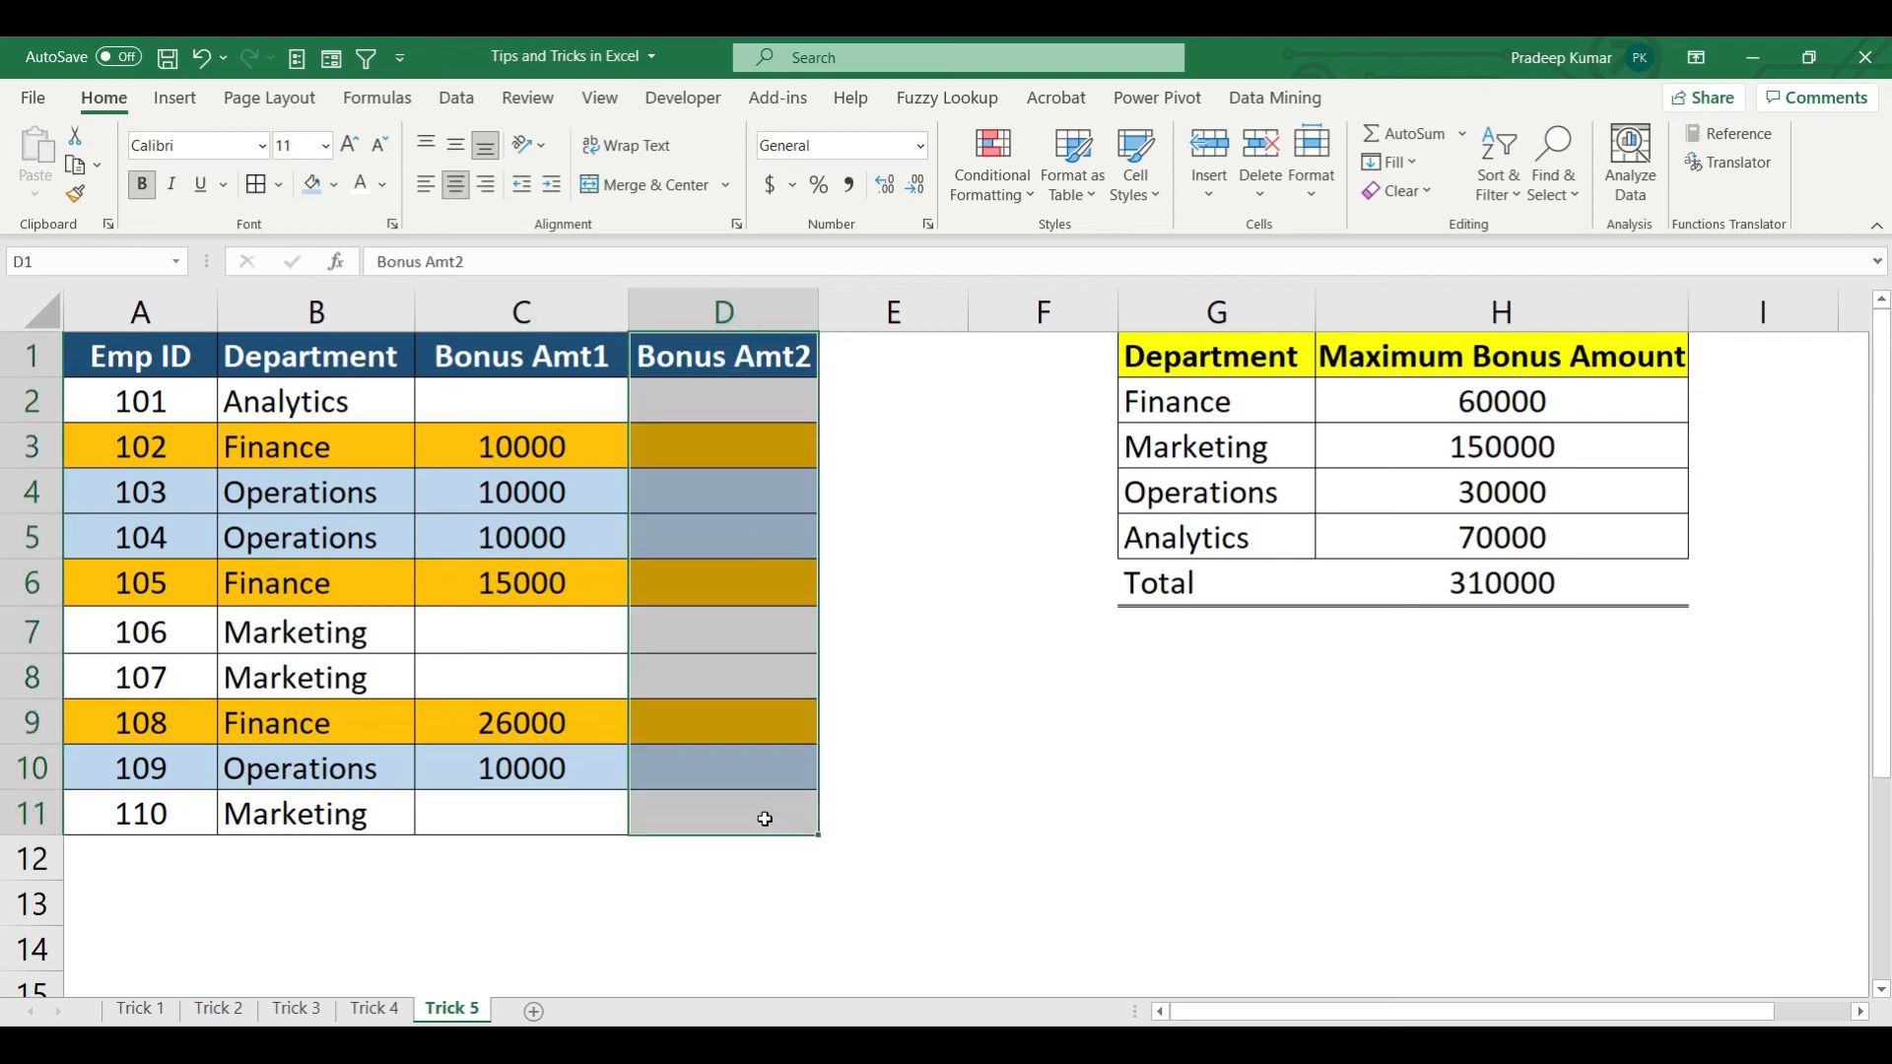
pyautogui.click(707, 407)
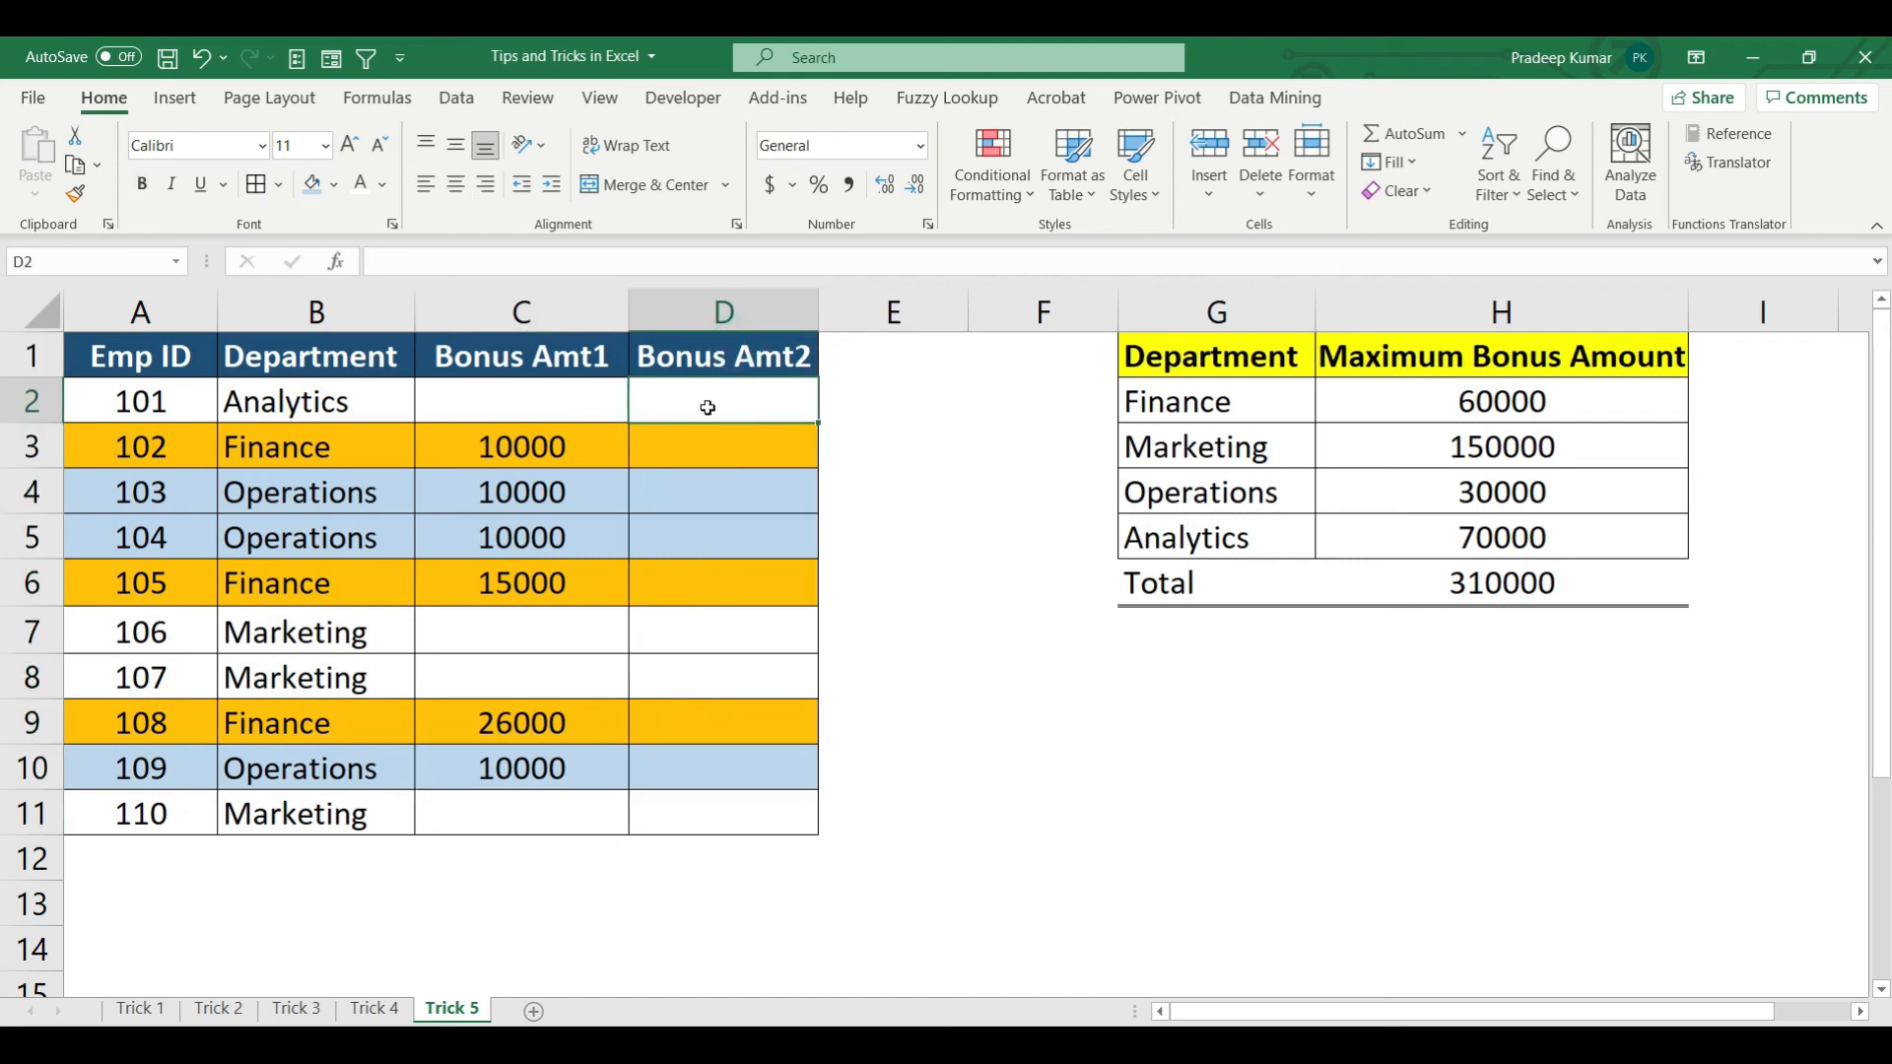
pyautogui.moveTo(728, 402); pyautogui.dragTo(728, 773)
pyautogui.hotkey('alt', 'h')
pyautogui.press('h')
pyautogui.press('n')
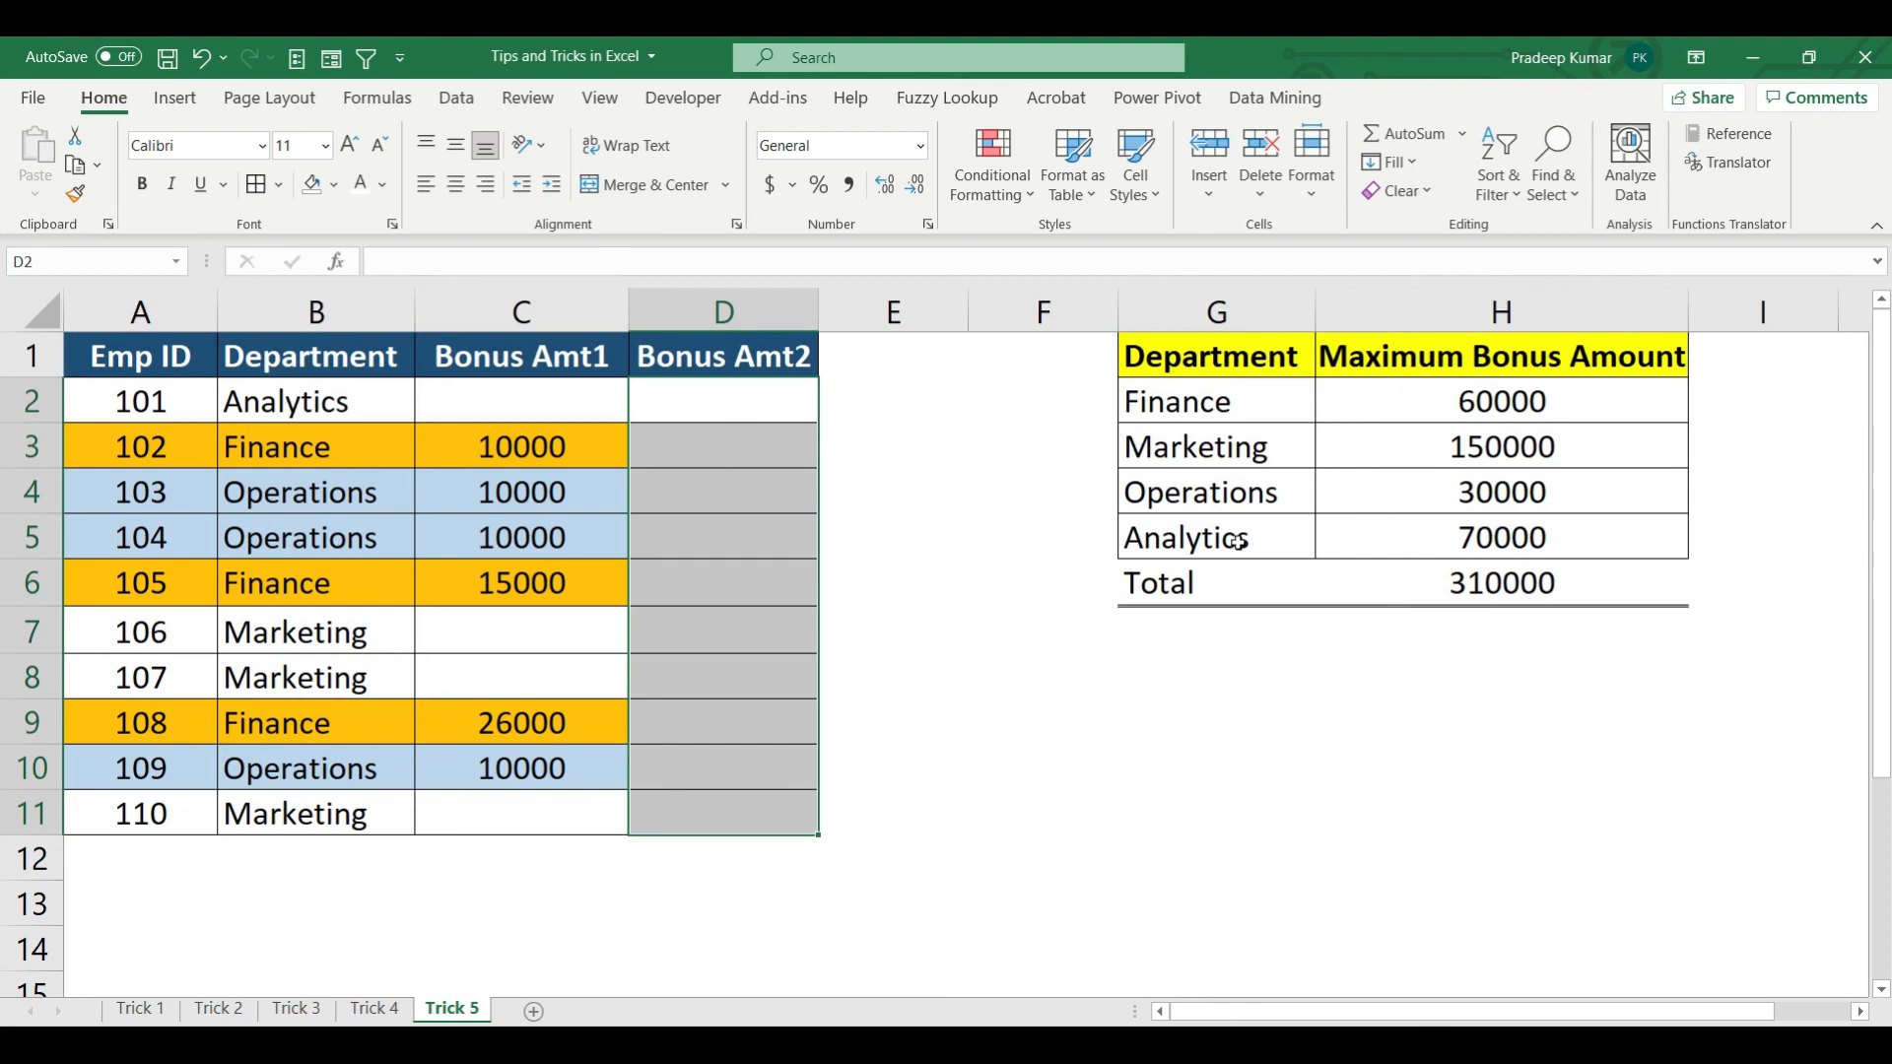
# - Select the Bonus Amt2 cells D2:D11
pyautogui.click(1213, 574)
pyautogui.click(1558, 551)
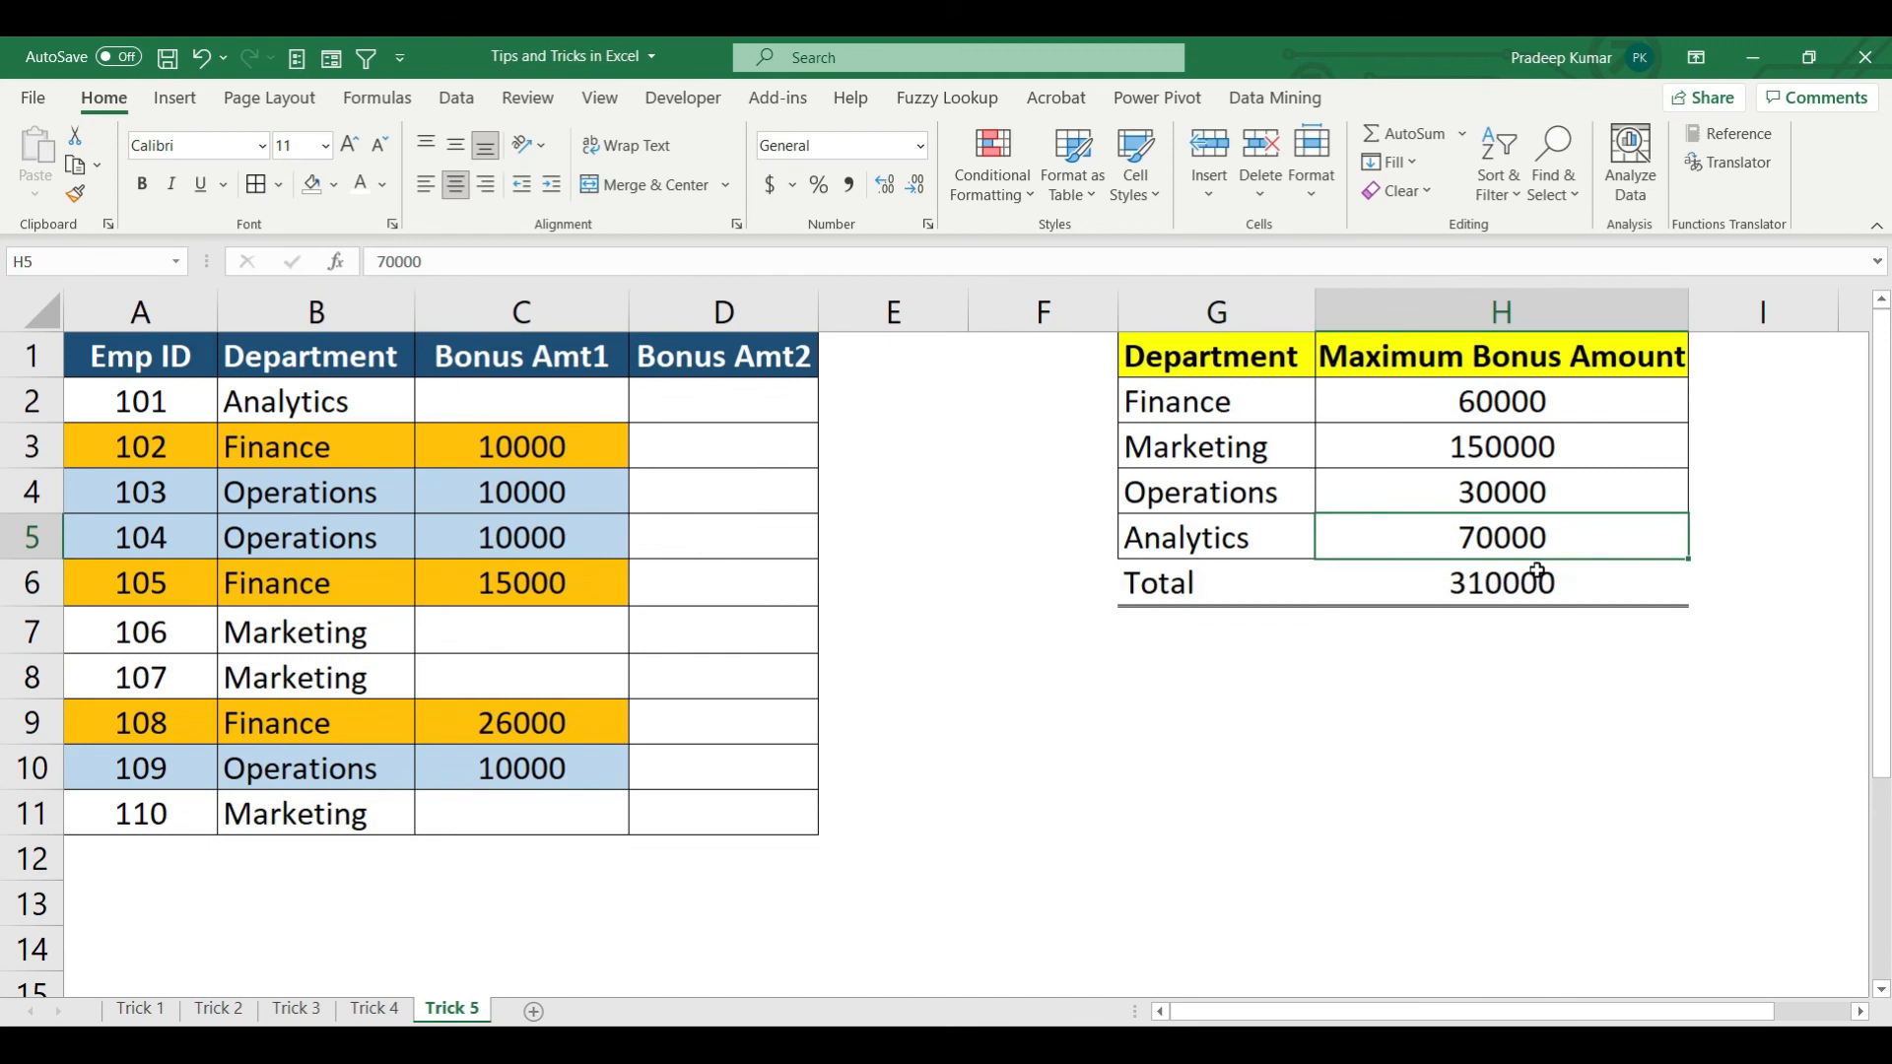
pyautogui.click(1539, 579)
pyautogui.moveTo(695, 402); pyautogui.dragTo(759, 814)
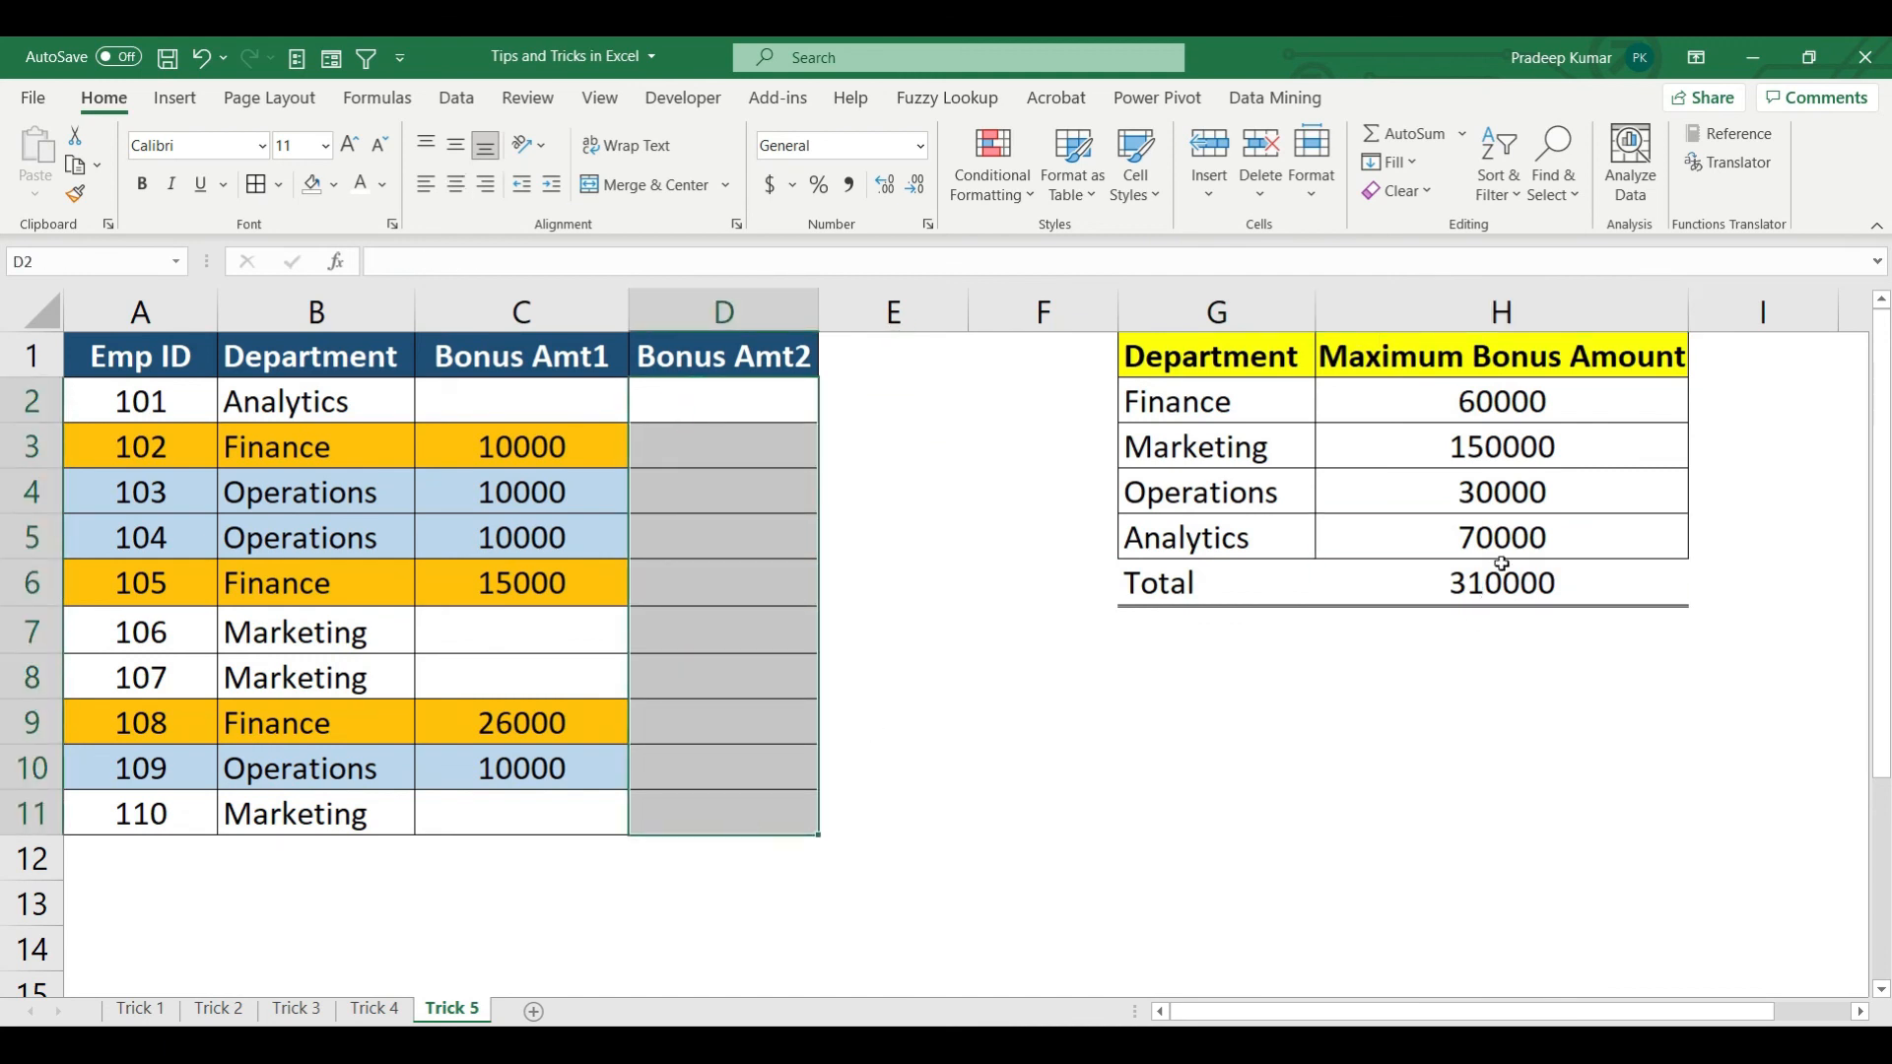